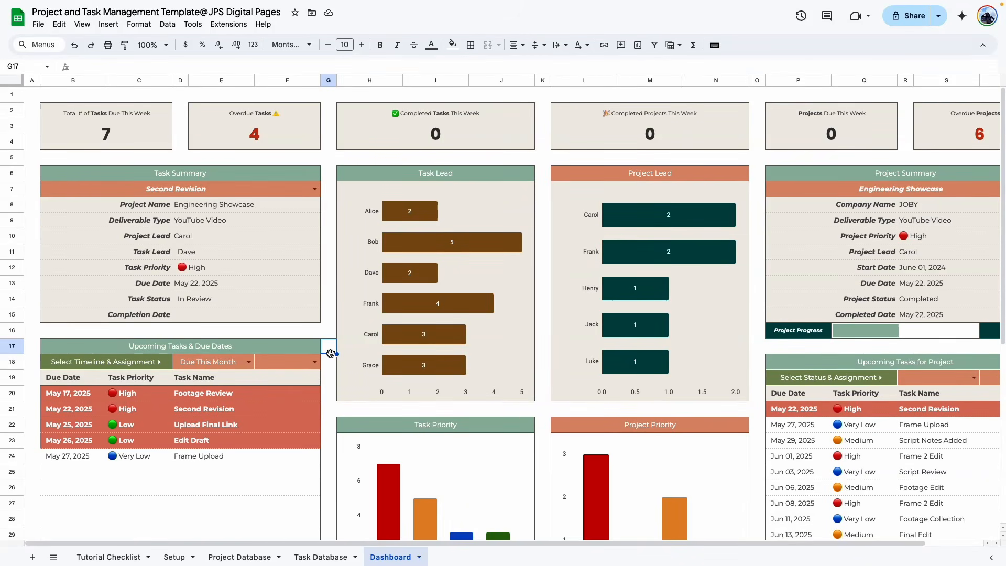
# - Open the Tutorial Checklist sheet and enlarge it to 200% to review the listed tutorial topics
pyautogui.click(329, 392)
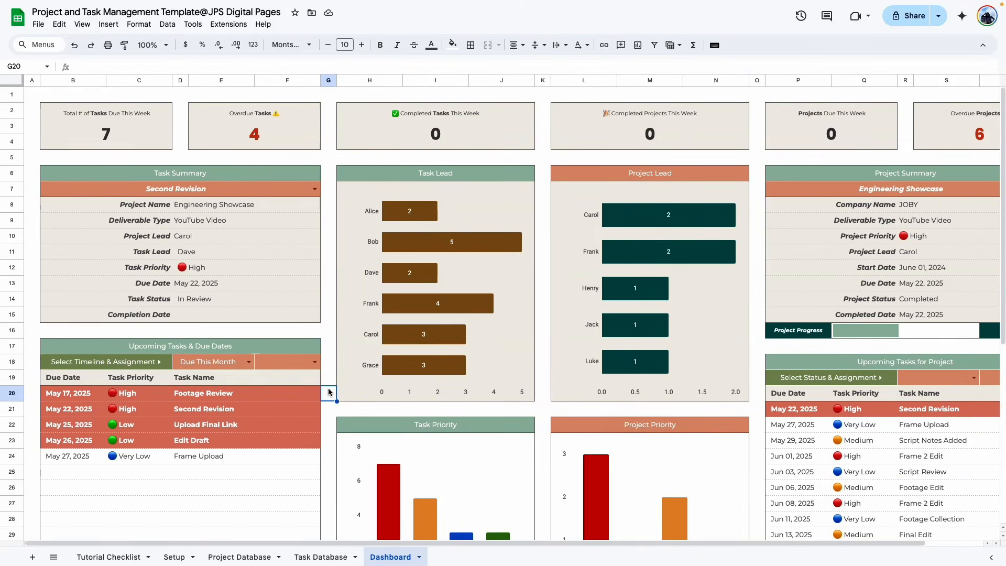
pyautogui.click(109, 557)
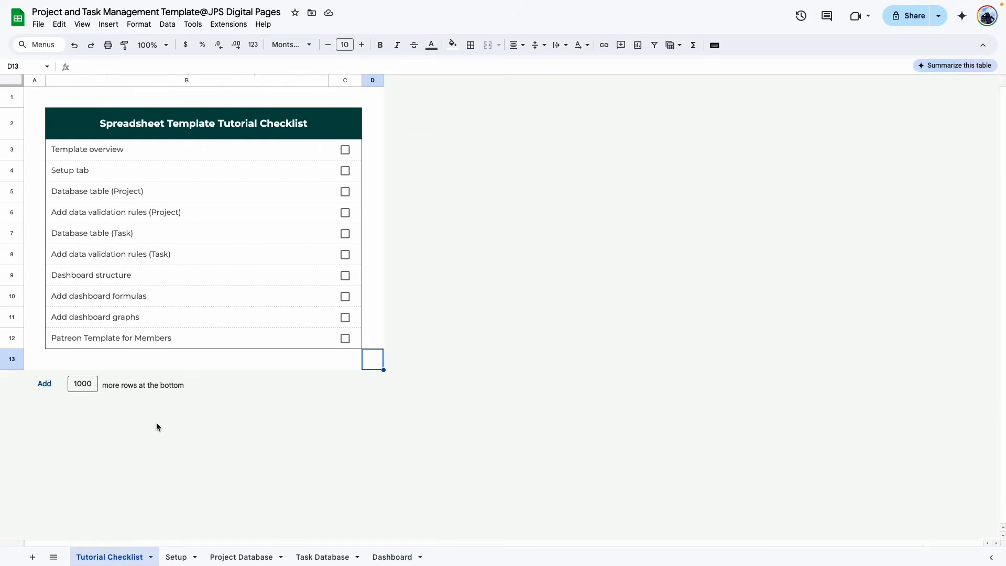
pyautogui.click(152, 45)
pyautogui.click(150, 165)
pyautogui.scroll(-2, 602, 296)
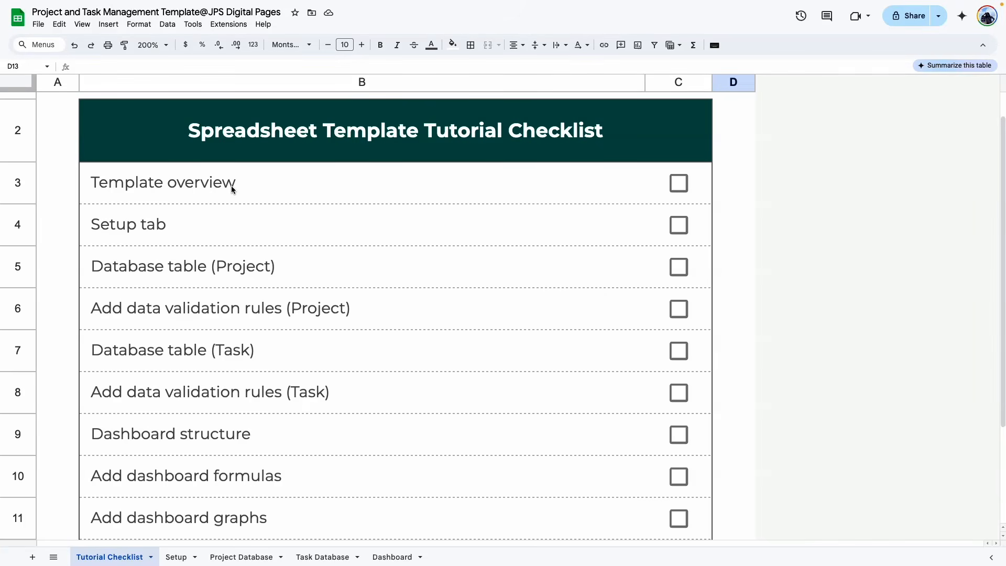
# - Show the Setup sheet at 100% zoom and examine its Category and Priority lists
pyautogui.click(176, 557)
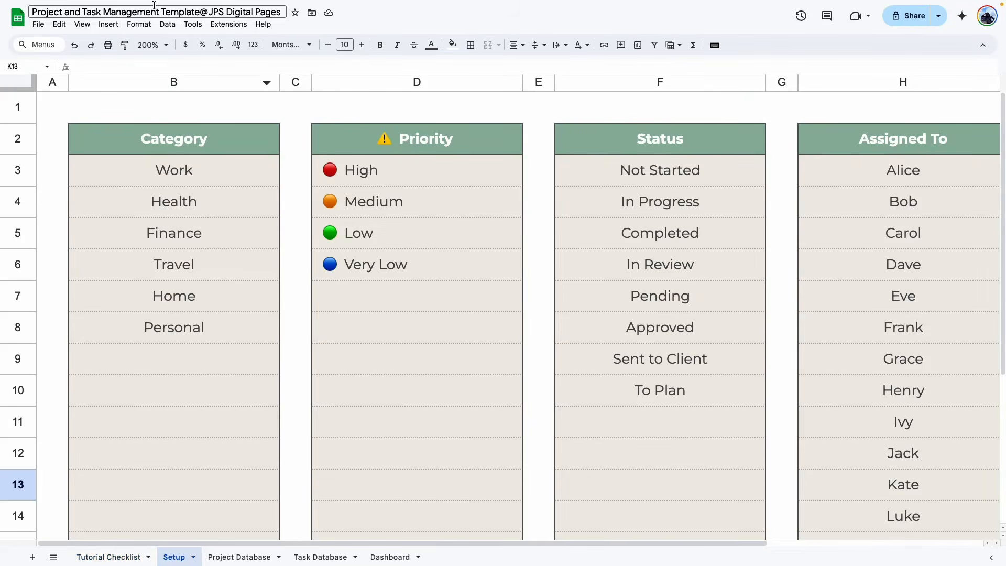
pyautogui.click(163, 46)
pyautogui.click(151, 114)
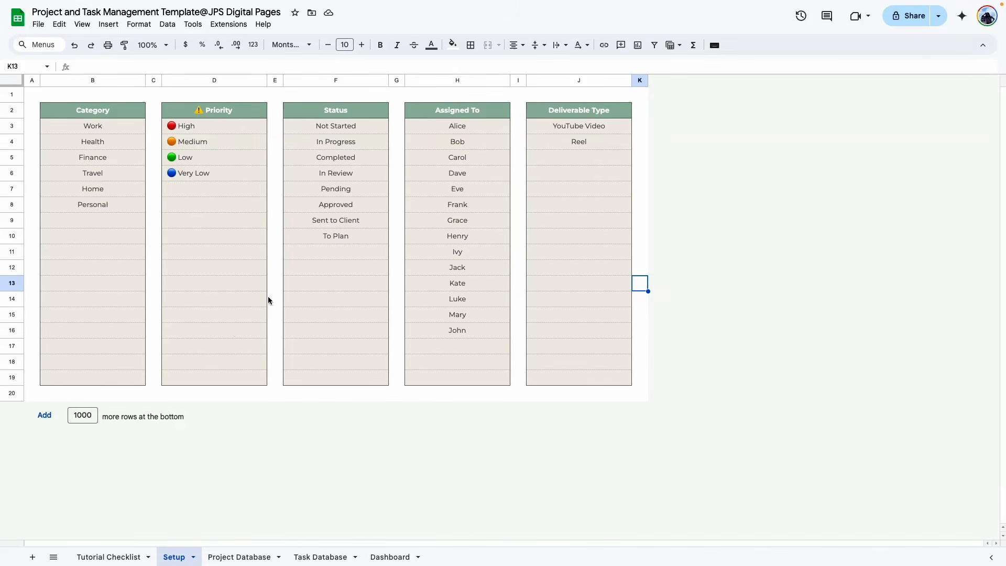
pyautogui.click(112, 116)
pyautogui.click(207, 115)
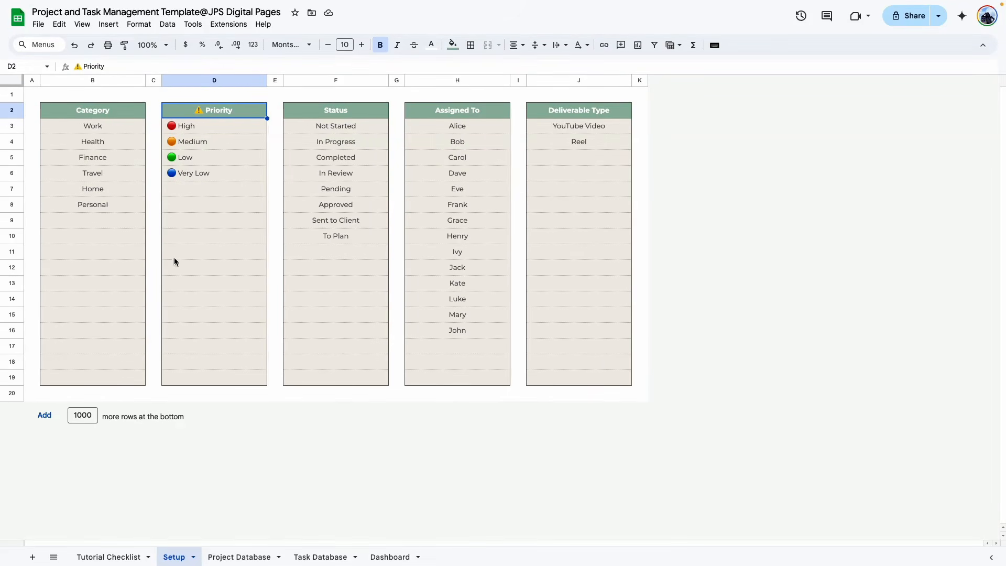
# - Review the columns of the Project Database table and the Task Database table, including the task and project names
pyautogui.click(226, 558)
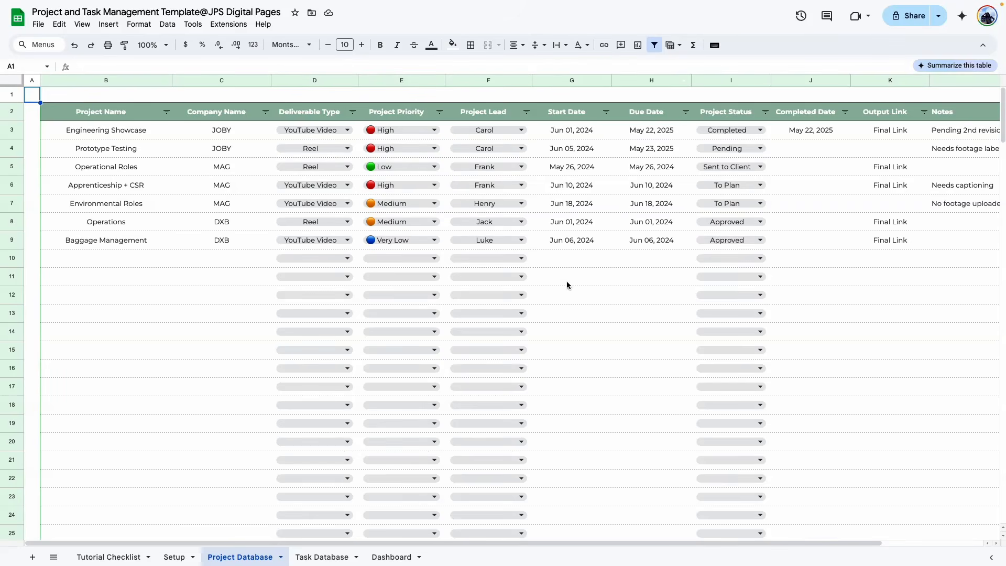
pyautogui.moveTo(597, 543); pyautogui.dragTo(366, 537)
pyautogui.click(321, 556)
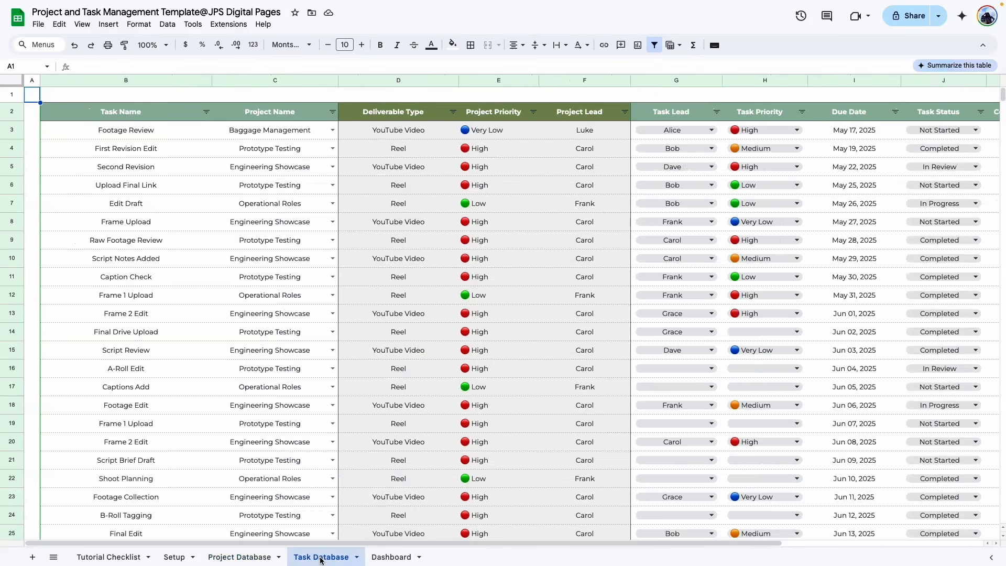
pyautogui.click(233, 395)
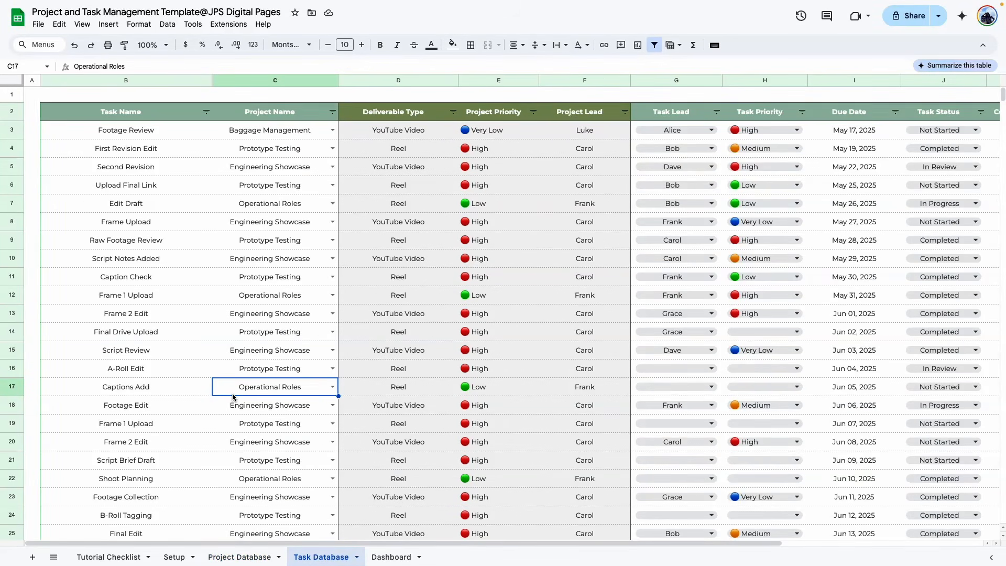
pyautogui.click(159, 134)
pyautogui.click(169, 199)
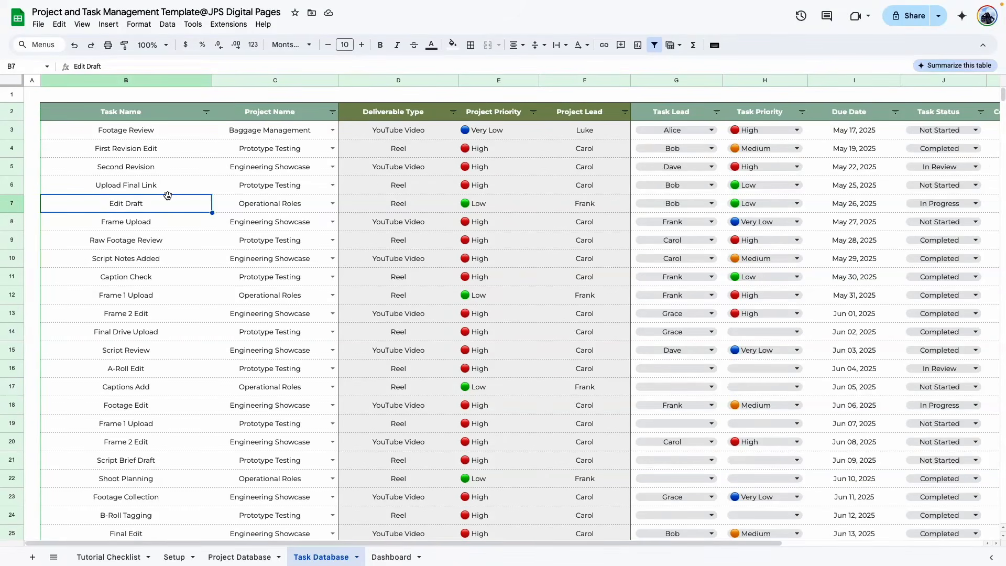
pyautogui.click(283, 134)
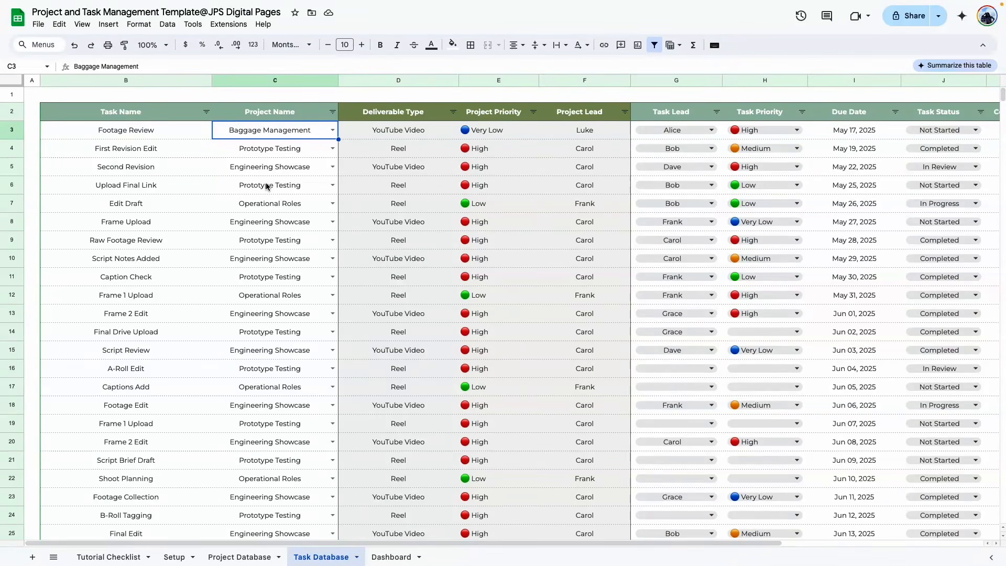
pyautogui.click(270, 201)
pyautogui.hscroll(5, 270, 202)
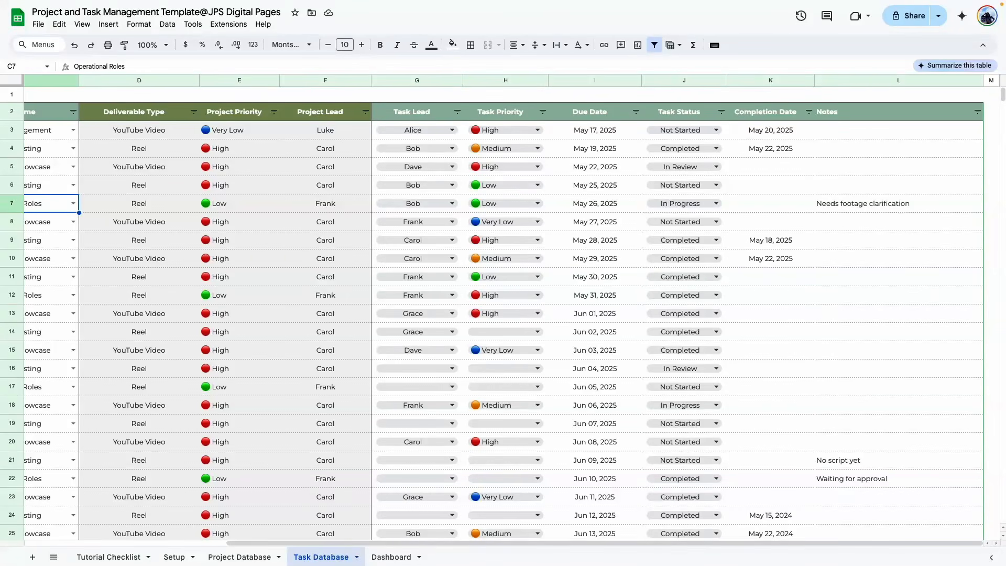
# - Examine the Dashboard sheet's summaries and charts at 90% zoom
pyautogui.click(391, 556)
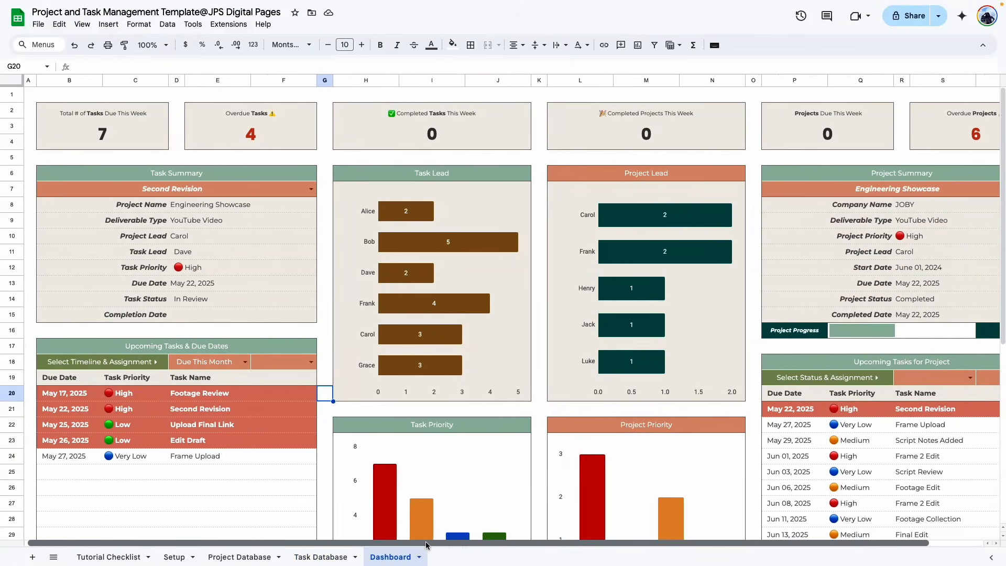
pyautogui.moveTo(551, 554); pyautogui.dragTo(370, 545)
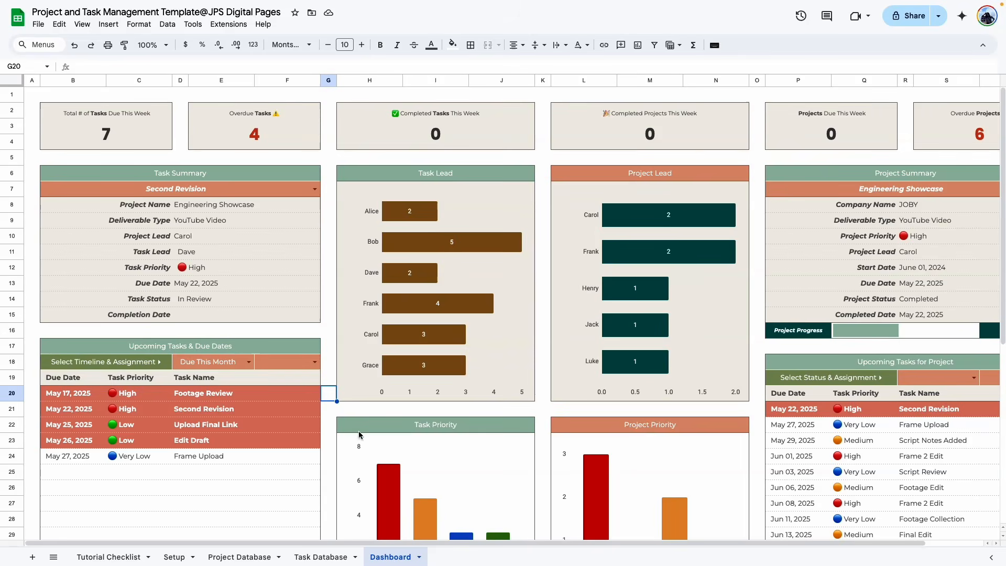
pyautogui.click(167, 44)
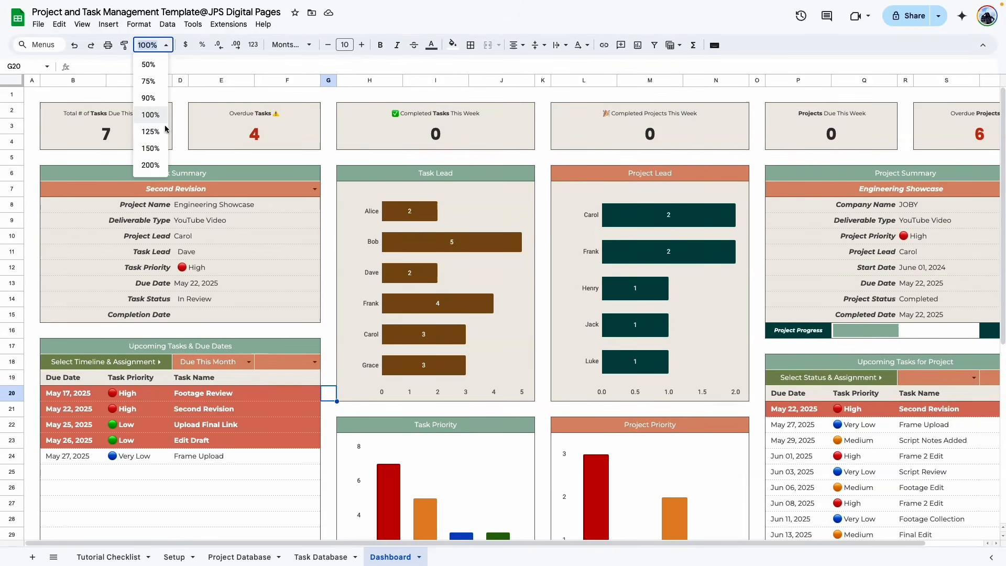
pyautogui.click(150, 100)
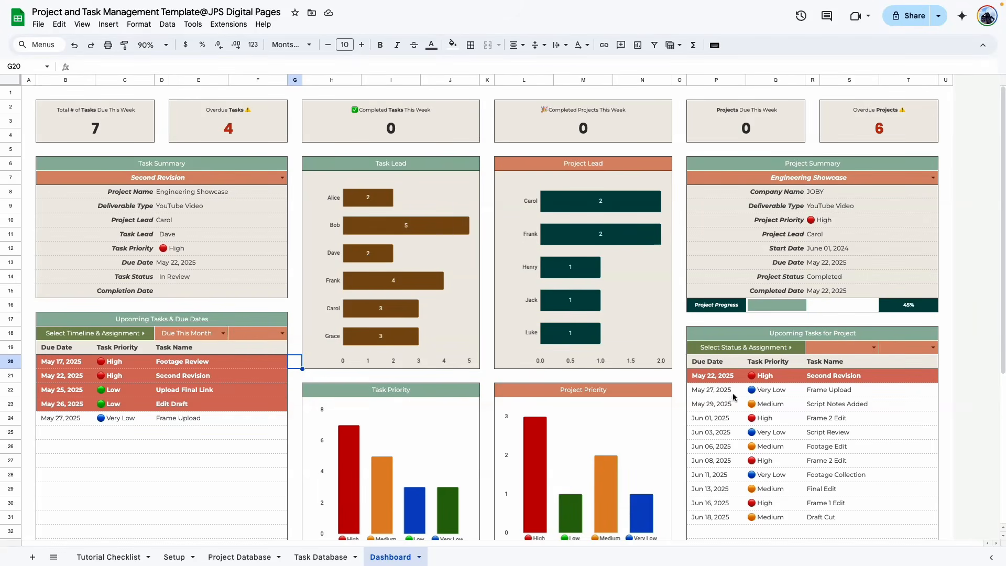
pyautogui.scroll(-5, 734, 399)
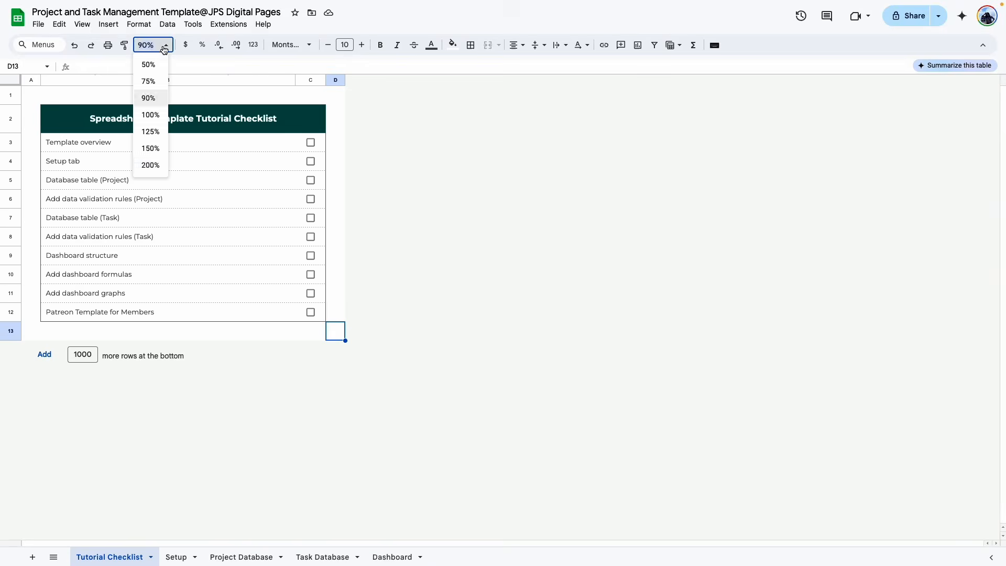
# - Tick off Template overview in the Tutorial Checklist, viewing the sheet at 200%
pyautogui.click(150, 164)
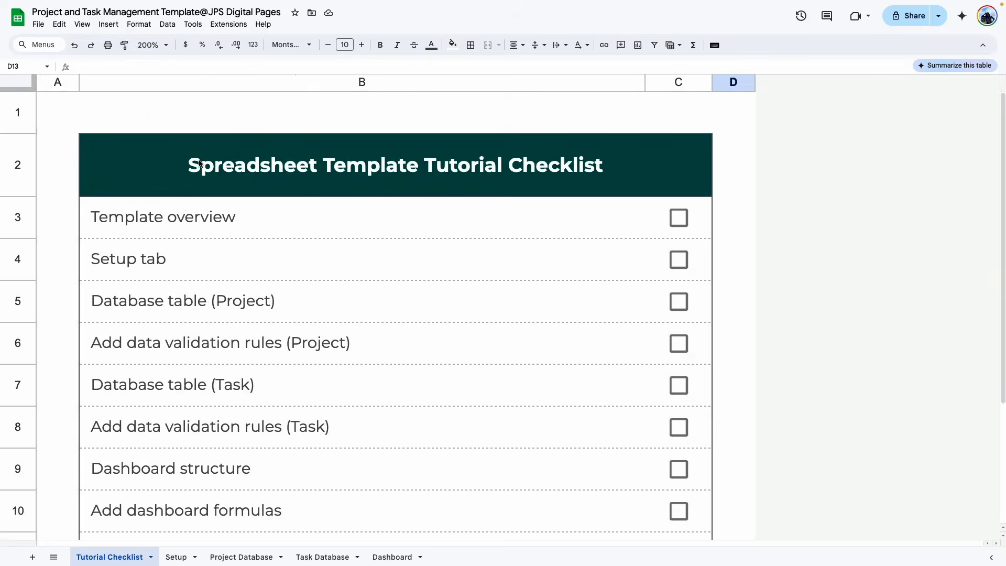
pyautogui.click(603, 354)
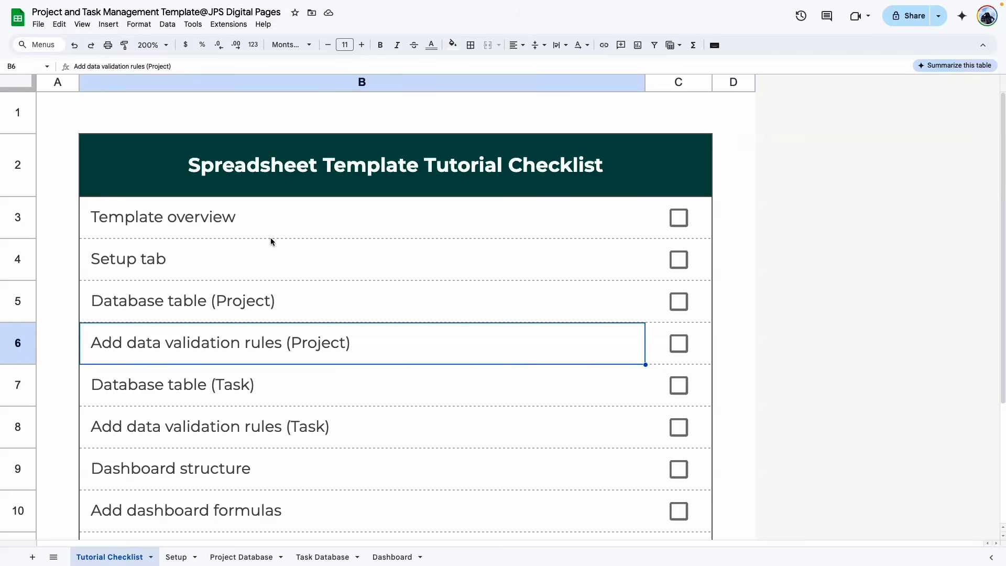
pyautogui.click(678, 218)
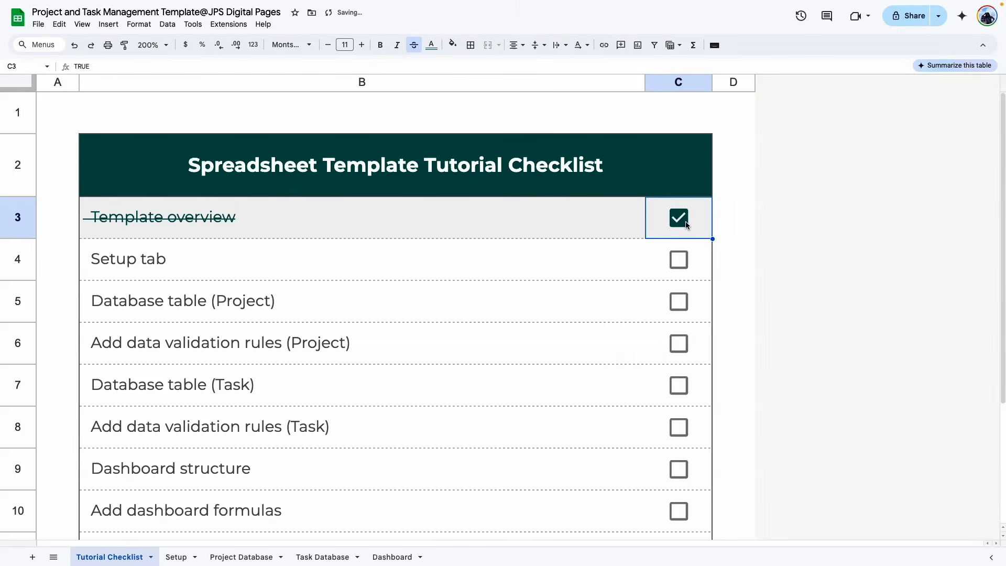
# - Add a new sheet directly after the Setup sheet, name it "Setup 2" and open it
pyautogui.click(177, 556)
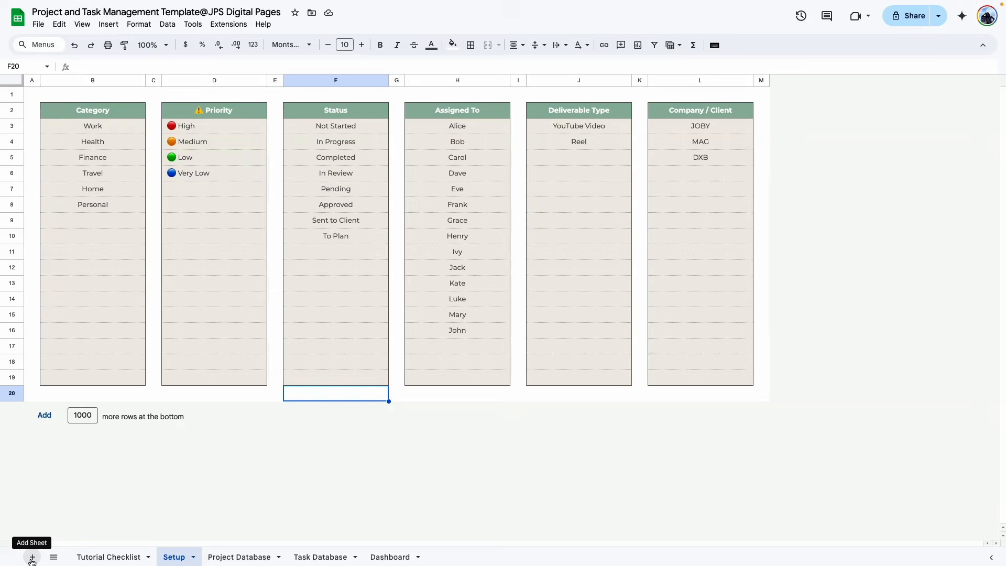
pyautogui.click(32, 557)
pyautogui.doubleClick(223, 557)
pyautogui.write('Setup 2')
pyautogui.press('Return')
pyautogui.click(175, 558)
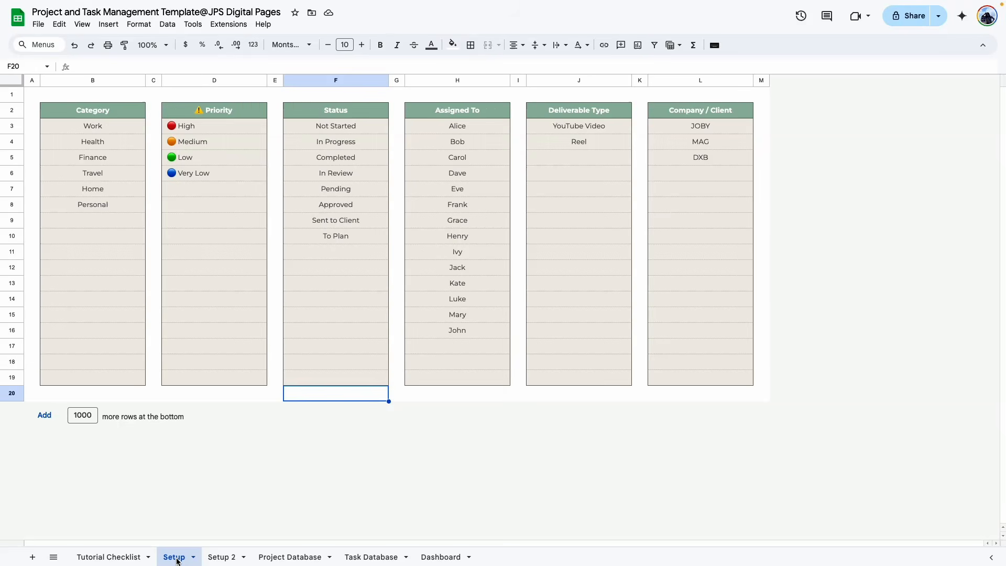
pyautogui.click(222, 556)
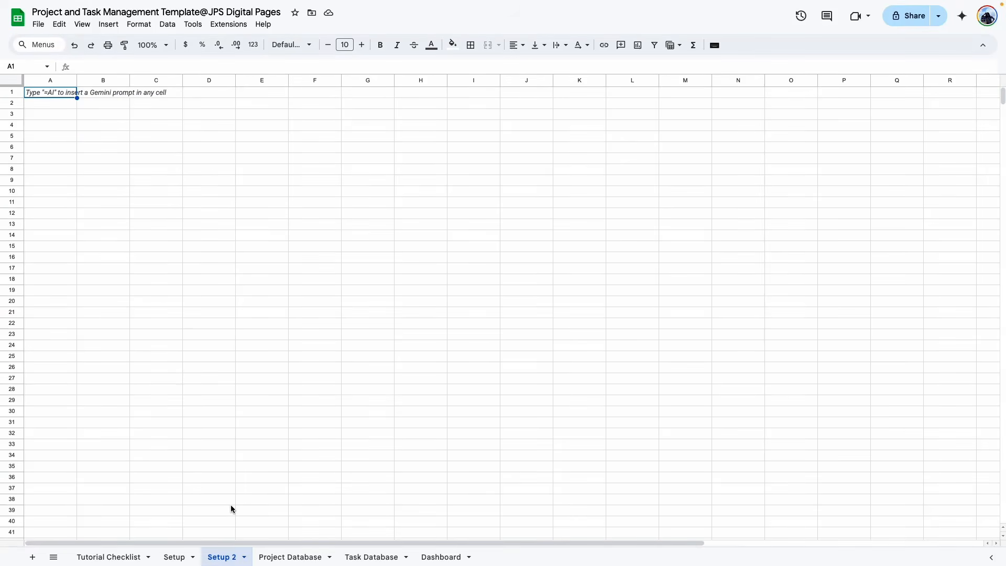
# - Format all cells of the Setup 2 sheet in Montserrat, centred horizontally and aligned to the middle vertically
pyautogui.click(227, 334)
pyautogui.click(105, 224)
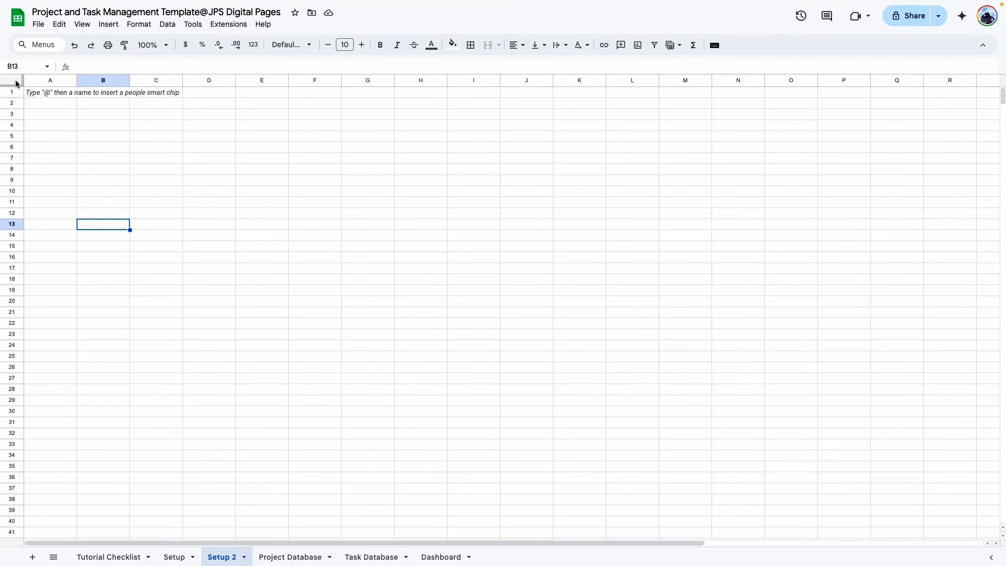
pyautogui.click(16, 79)
pyautogui.click(278, 45)
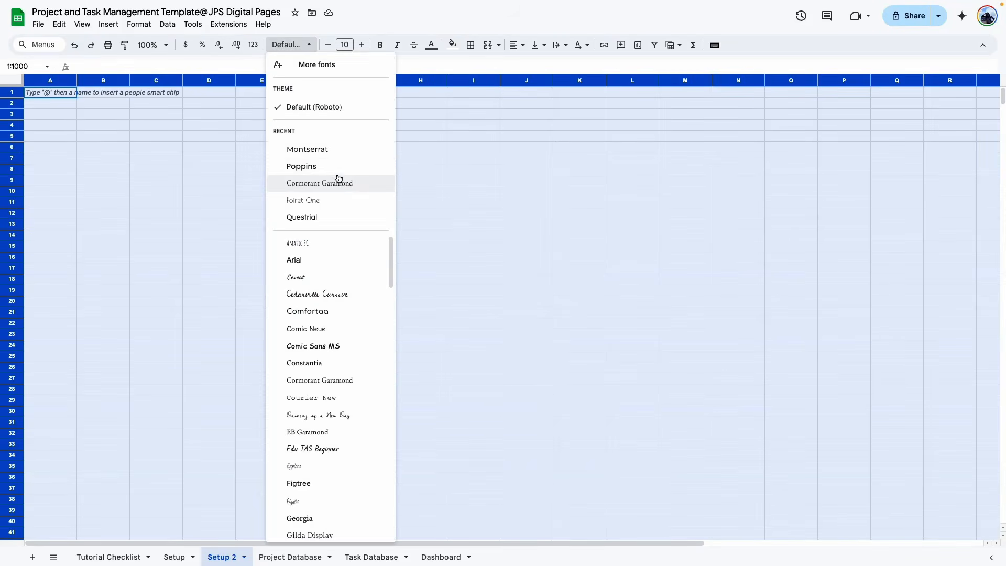
pyautogui.click(314, 150)
pyautogui.click(516, 44)
pyautogui.click(533, 65)
pyautogui.click(538, 44)
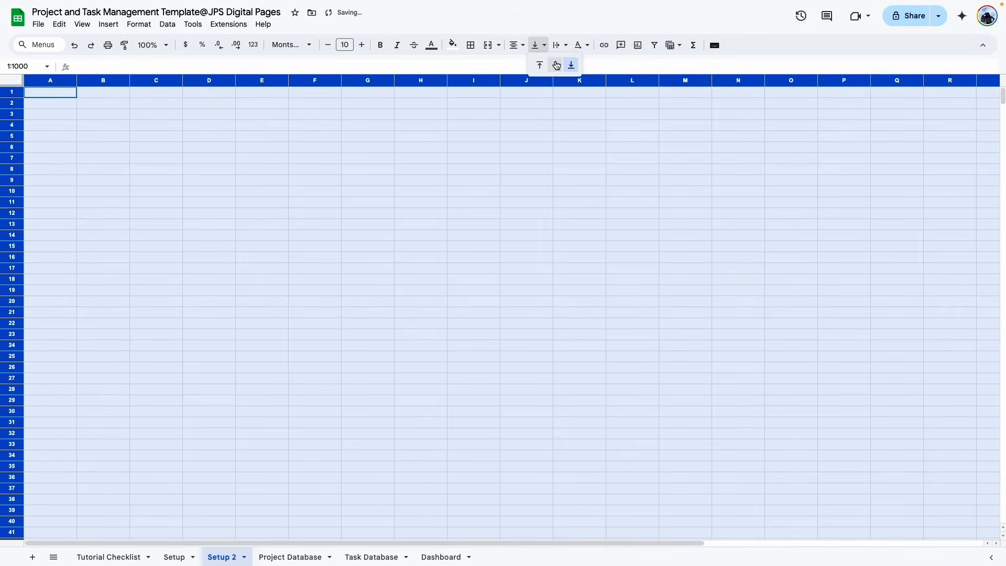
pyautogui.click(555, 66)
pyautogui.click(466, 231)
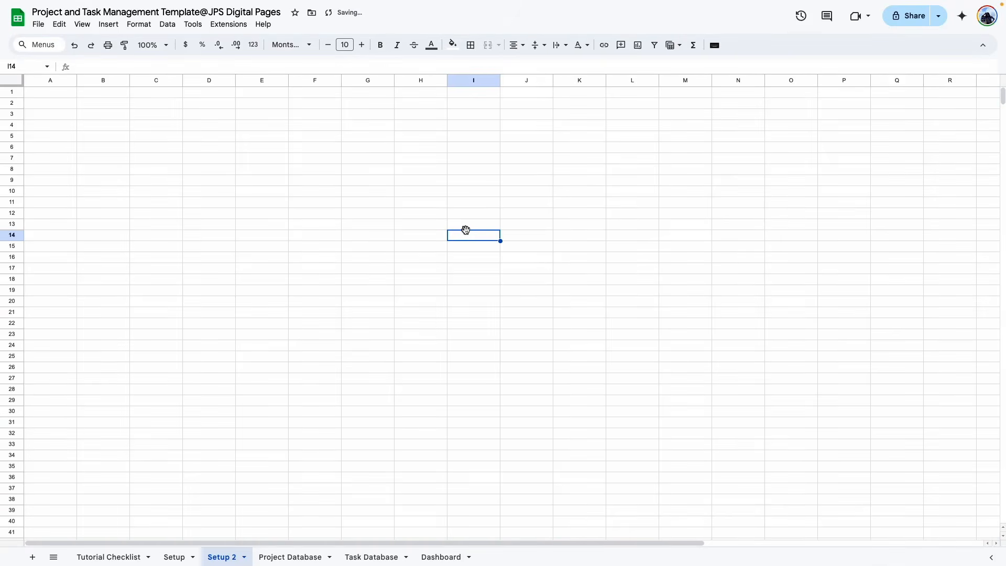
# - Check the extent of the Setup sheet, then delete columns N to Z from the Setup 2 sheet
pyautogui.click(178, 557)
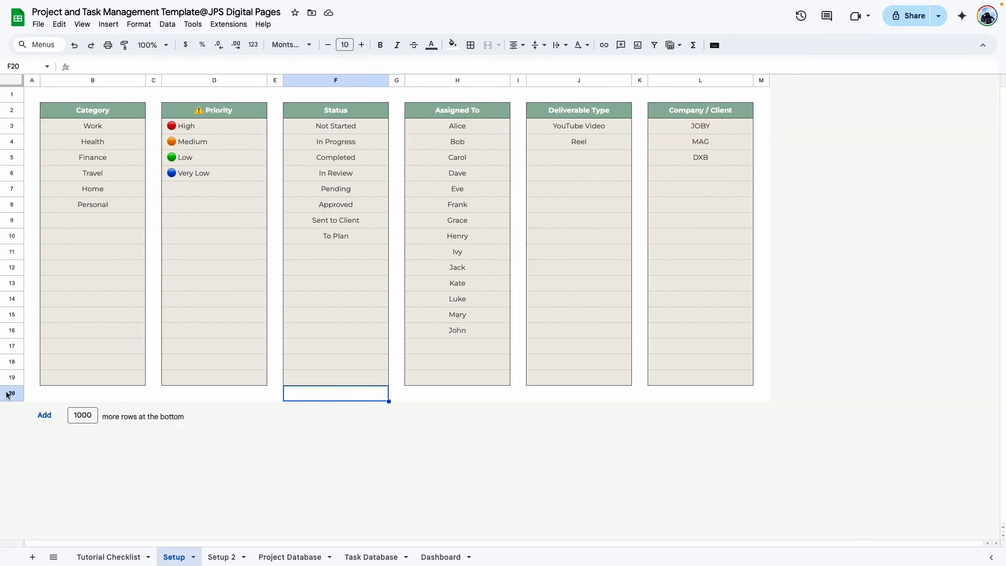
pyautogui.click(226, 557)
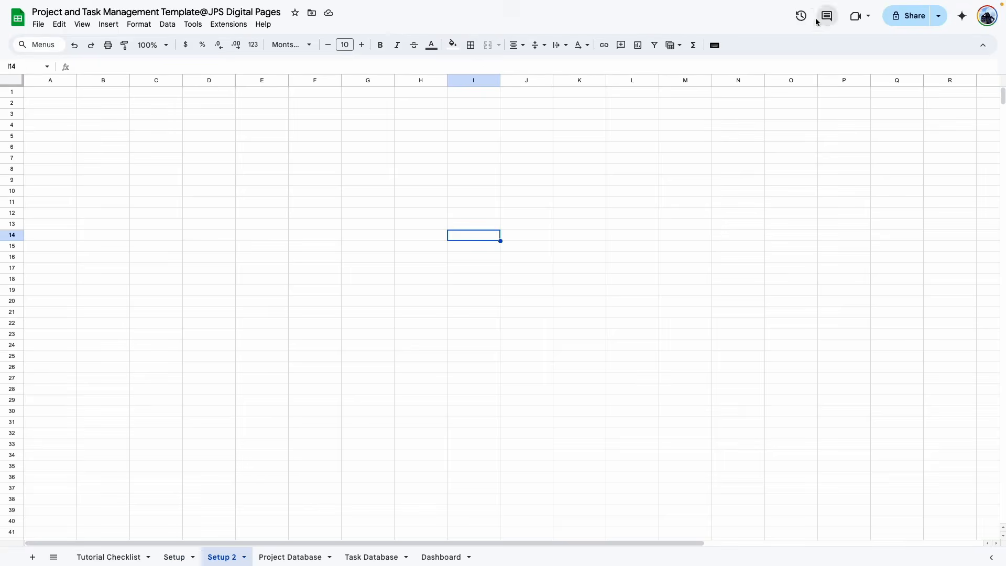
pyautogui.moveTo(734, 80); pyautogui.dragTo(949, 87)
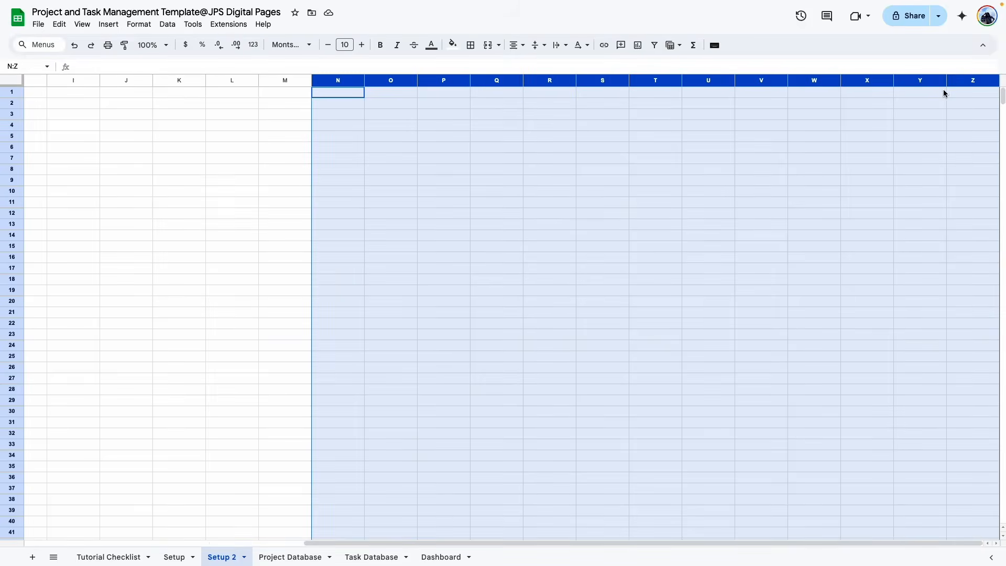
pyautogui.rightClick(707, 80)
pyautogui.click(760, 203)
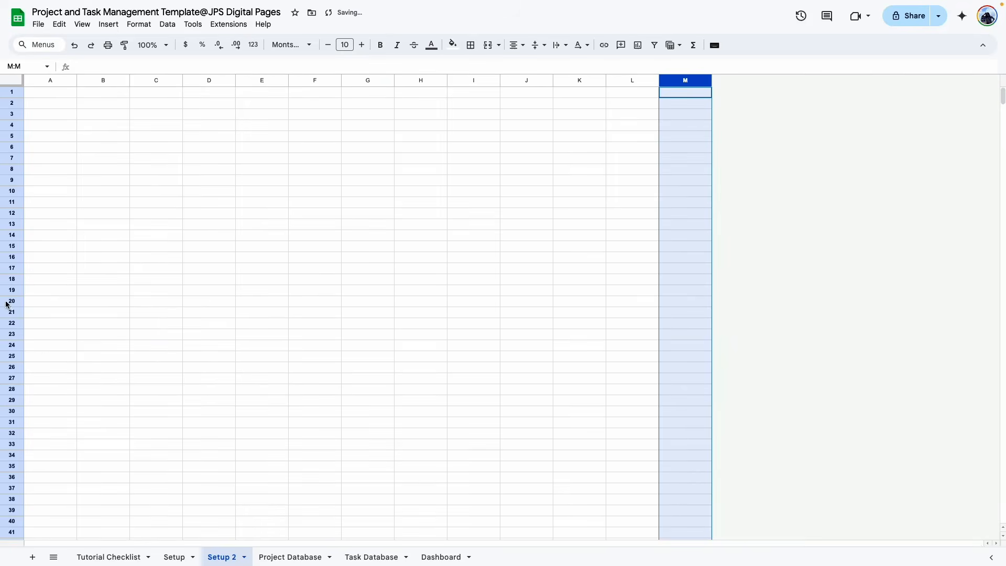
# - Delete rows 21 to 1000 from the Setup 2 sheet
pyautogui.click(13, 313)
pyautogui.hotkey('ctrl', 'shift', 'Down')
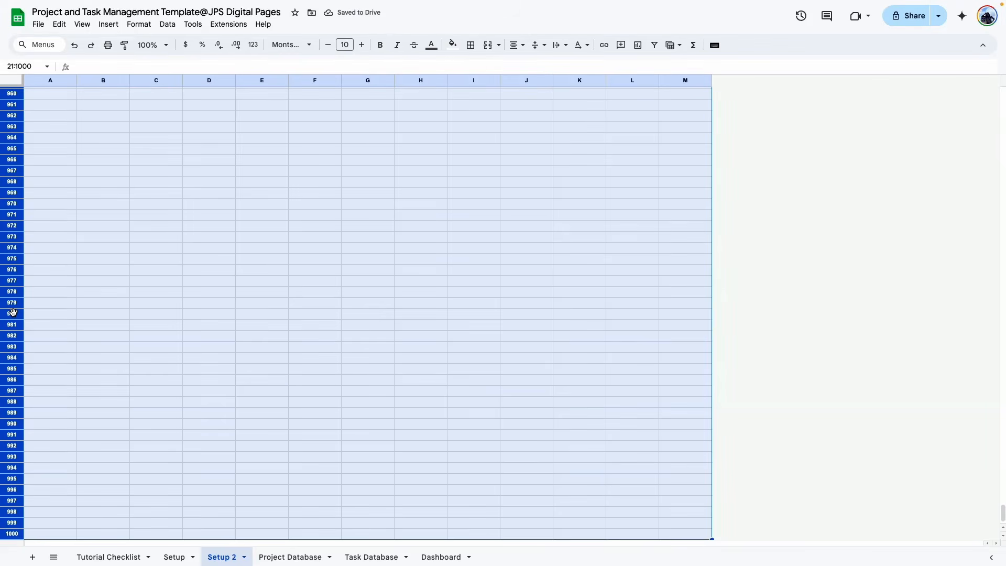
pyautogui.rightClick(13, 313)
pyautogui.click(92, 157)
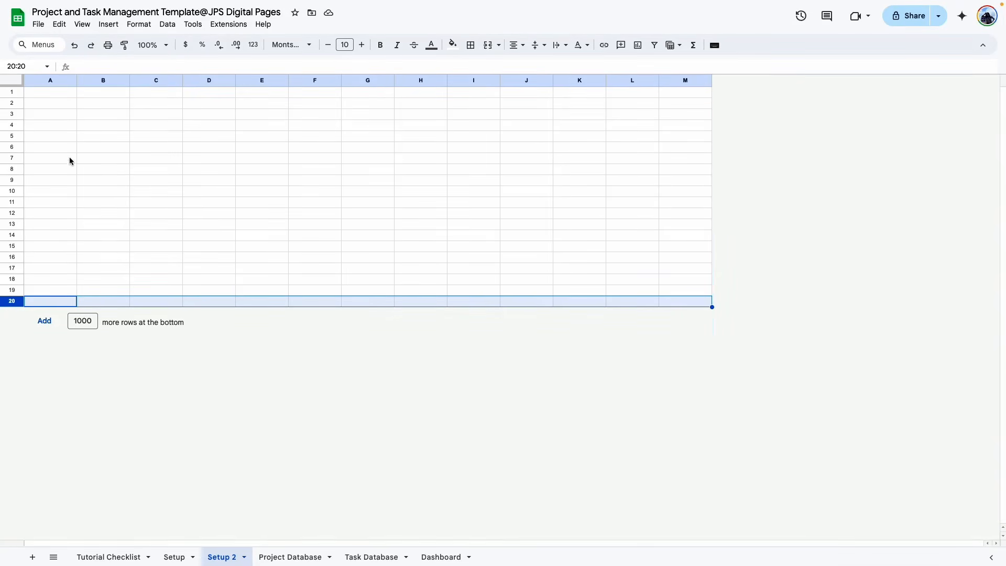
# - Set the height of rows 1 to 20 in the Setup 2 sheet to 30 pixels
pyautogui.click(72, 191)
pyautogui.moveTo(20, 97); pyautogui.dragTo(23, 321)
pyautogui.rightClick(543, 239)
pyautogui.click(572, 399)
pyautogui.click(471, 271)
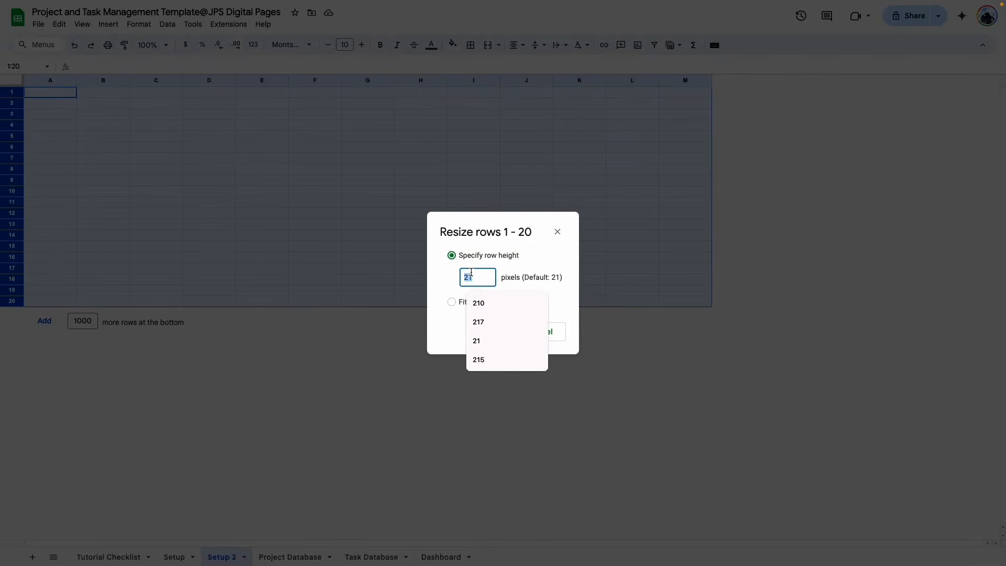
pyautogui.write('30')
pyautogui.press('Return')
pyautogui.click(261, 251)
# - Narrow columns A and M of the Setup 2 sheet to slim margin columns matching those on the Setup sheet
pyautogui.click(52, 80)
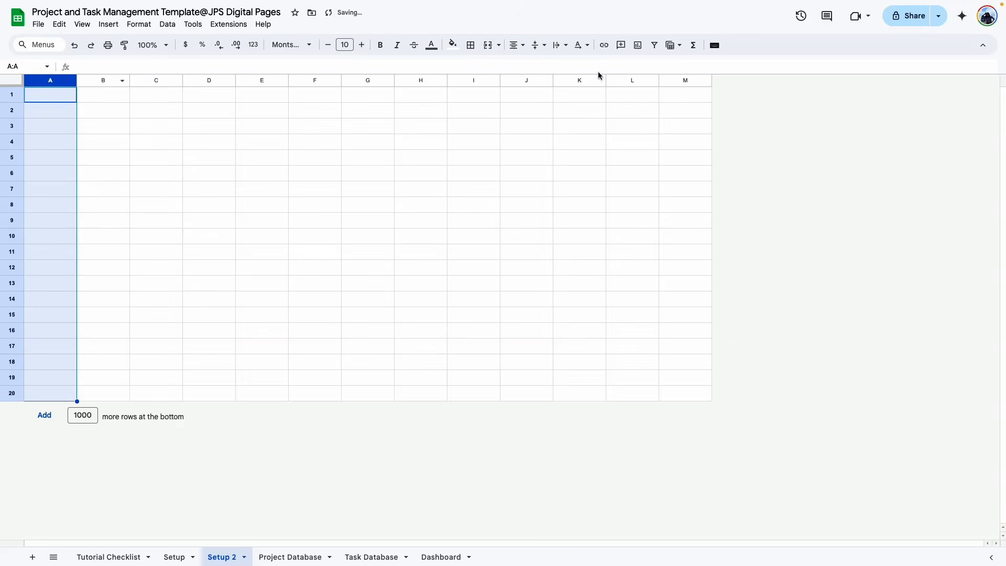
pyautogui.keyDown('super'); pyautogui.click(683, 83); pyautogui.keyUp('super')
pyautogui.rightClick(683, 82)
pyautogui.click(742, 141)
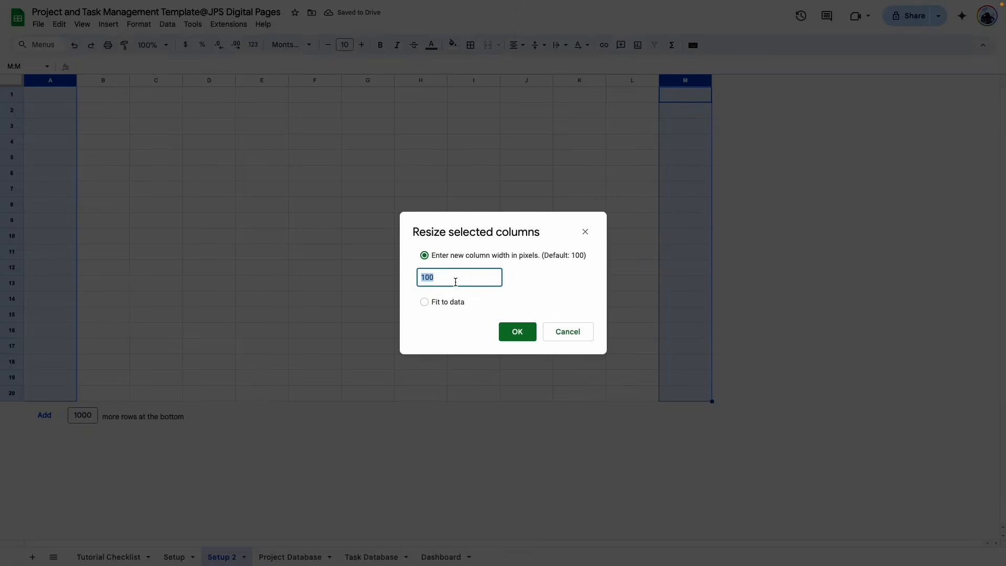
pyautogui.press('BackSpace')
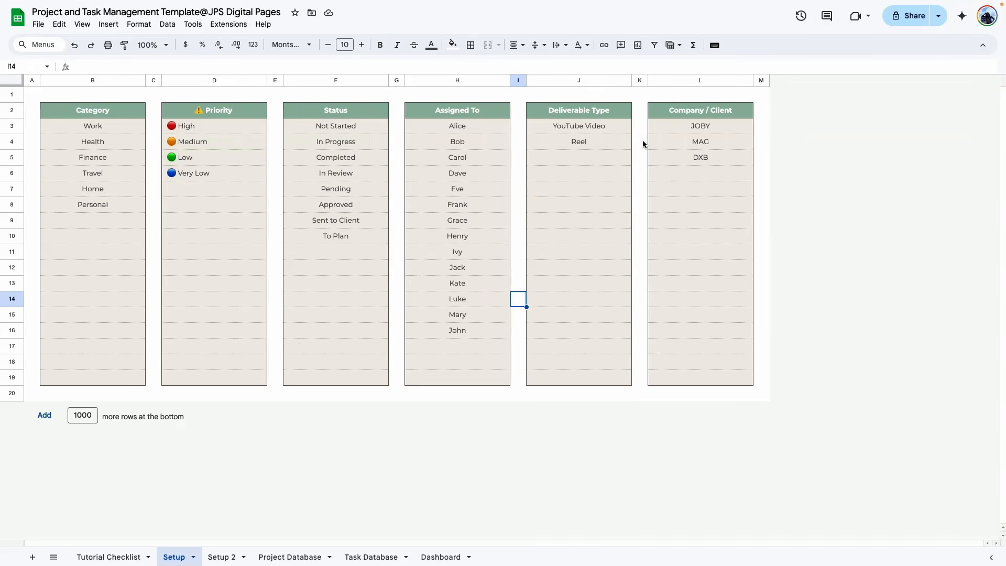
# - Set the width of spacer columns C, E, G, I and K in the Setup 2 sheet to 30 pixels
pyautogui.click(221, 556)
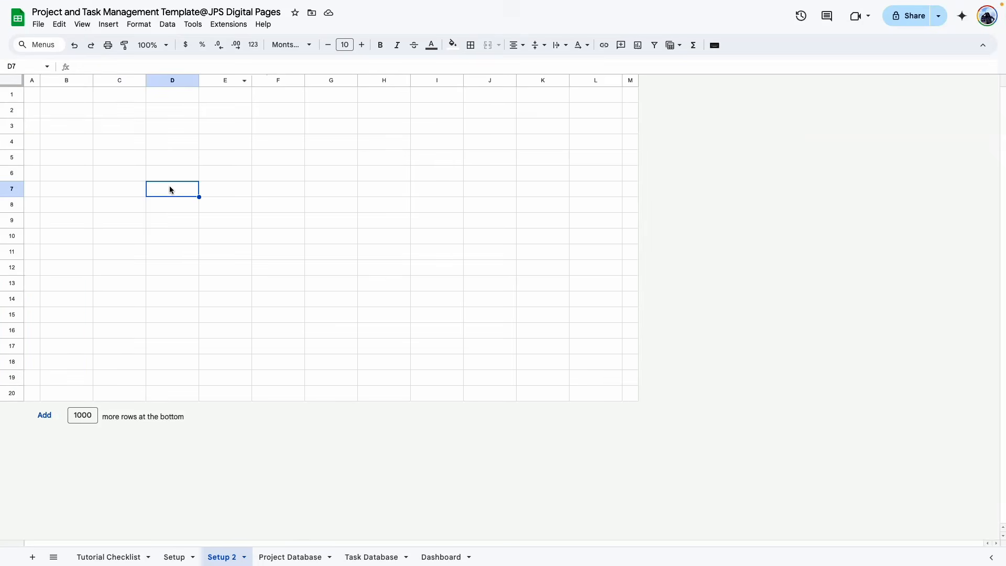
pyautogui.click(120, 81)
pyautogui.keyDown('ctrl'); pyautogui.click(225, 80); pyautogui.keyUp('ctrl')
pyautogui.keyDown('ctrl'); pyautogui.click(331, 81); pyautogui.keyUp('ctrl')
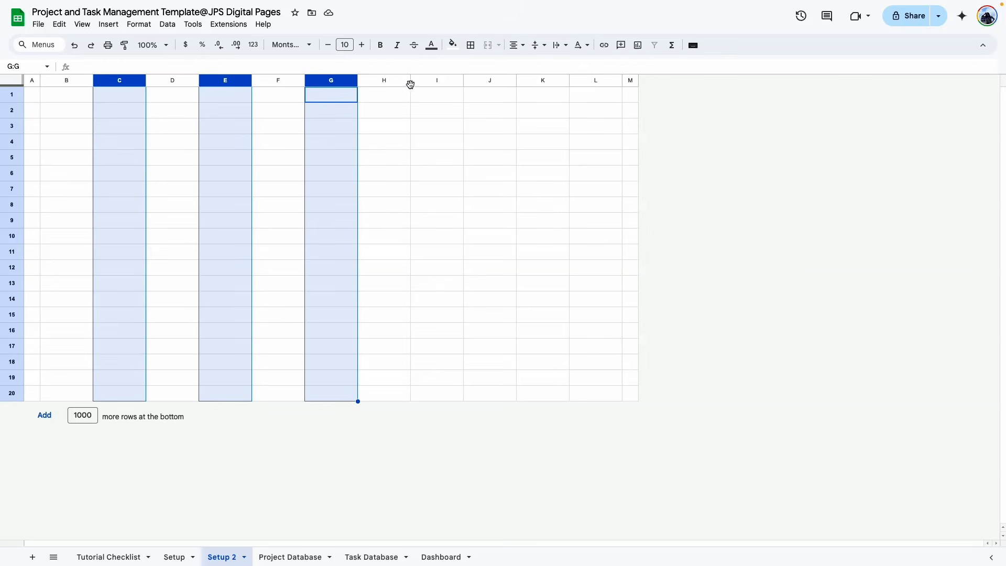
pyautogui.keyDown('ctrl'); pyautogui.click(436, 81); pyautogui.keyUp('ctrl')
pyautogui.keyDown('ctrl'); pyautogui.click(542, 80); pyautogui.keyUp('ctrl')
pyautogui.rightClick(544, 81)
pyautogui.click(649, 145)
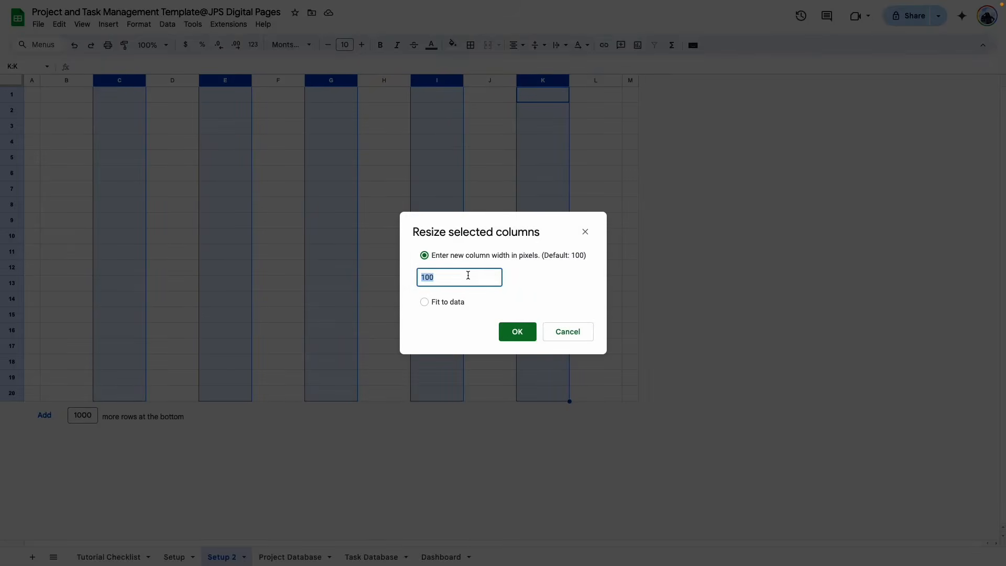
pyautogui.write('30')
pyautogui.click(517, 331)
# - Set the width of columns B, D, F, H, J and L to 200 pixels
pyautogui.click(73, 82)
pyautogui.keyDown('ctrl'); pyautogui.click(140, 83); pyautogui.keyUp('ctrl')
pyautogui.keyDown('ctrl'); pyautogui.click(187, 81); pyautogui.keyUp('ctrl')
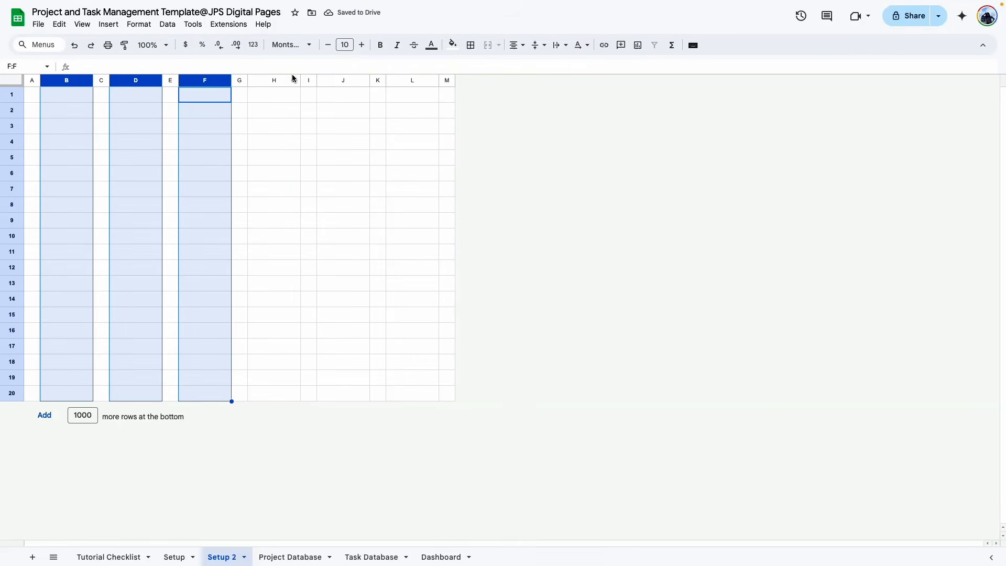
pyautogui.keyDown('ctrl'); pyautogui.click(291, 80); pyautogui.keyUp('ctrl')
pyautogui.keyDown('ctrl'); pyautogui.click(346, 79); pyautogui.keyUp('ctrl')
pyautogui.keyDown('ctrl'); pyautogui.click(408, 79); pyautogui.keyUp('ctrl')
pyautogui.rightClick(409, 79)
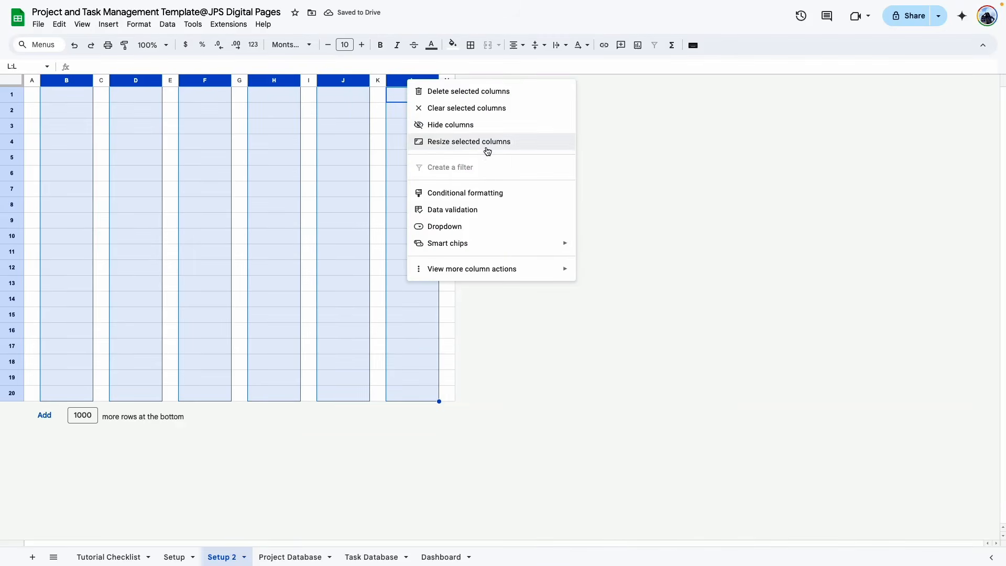
pyautogui.click(486, 148)
pyautogui.write('200')
pyautogui.press('Return')
# - Apply a thin solid outer border around B2:B19 and around the header cell B2
pyautogui.moveTo(92, 110); pyautogui.dragTo(111, 380)
pyautogui.click(167, 223)
pyautogui.click(170, 158)
pyautogui.moveTo(123, 111); pyautogui.dragTo(138, 381)
pyautogui.click(470, 45)
pyautogui.click(570, 84)
pyautogui.click(598, 101)
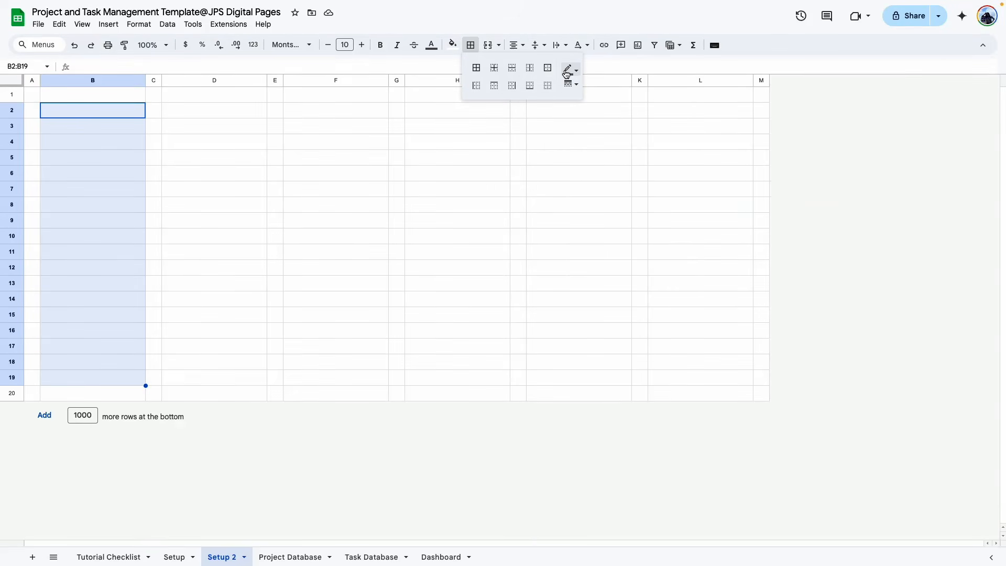
pyautogui.click(551, 71)
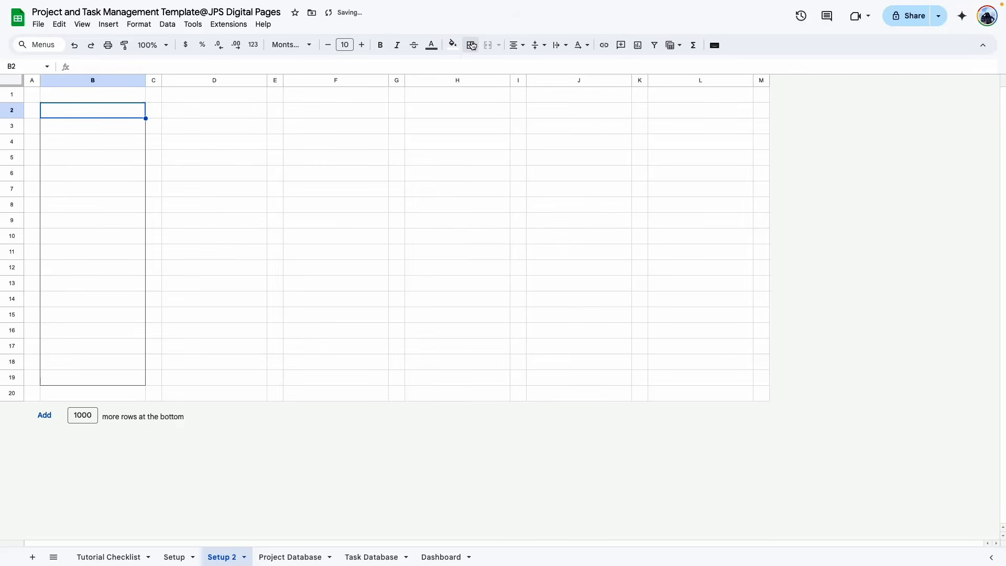
pyautogui.click(470, 45)
pyautogui.click(287, 221)
# - Add grey dashed horizontal inner borders between the rows of B3:B19
pyautogui.moveTo(94, 125); pyautogui.dragTo(95, 378)
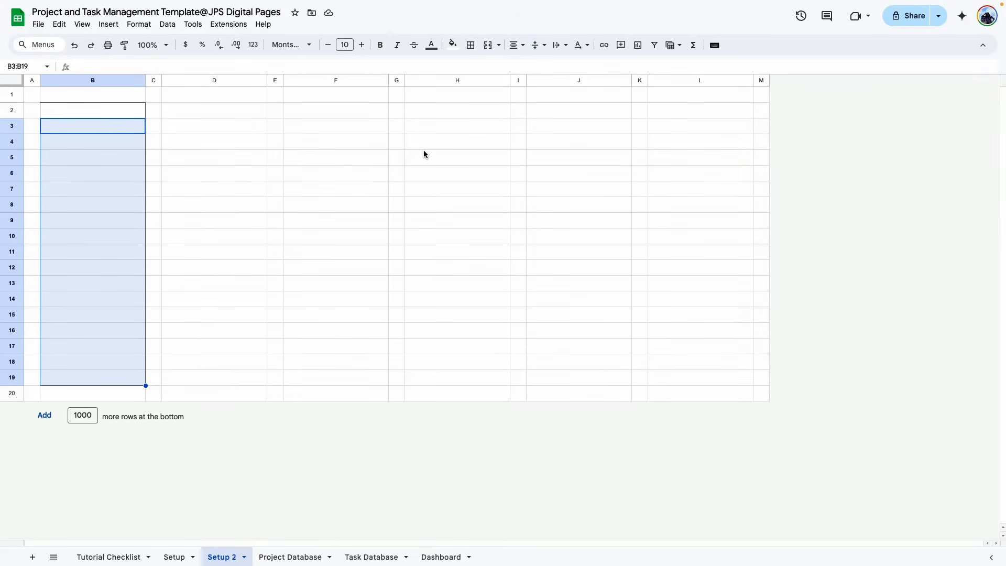
pyautogui.click(471, 45)
pyautogui.click(569, 69)
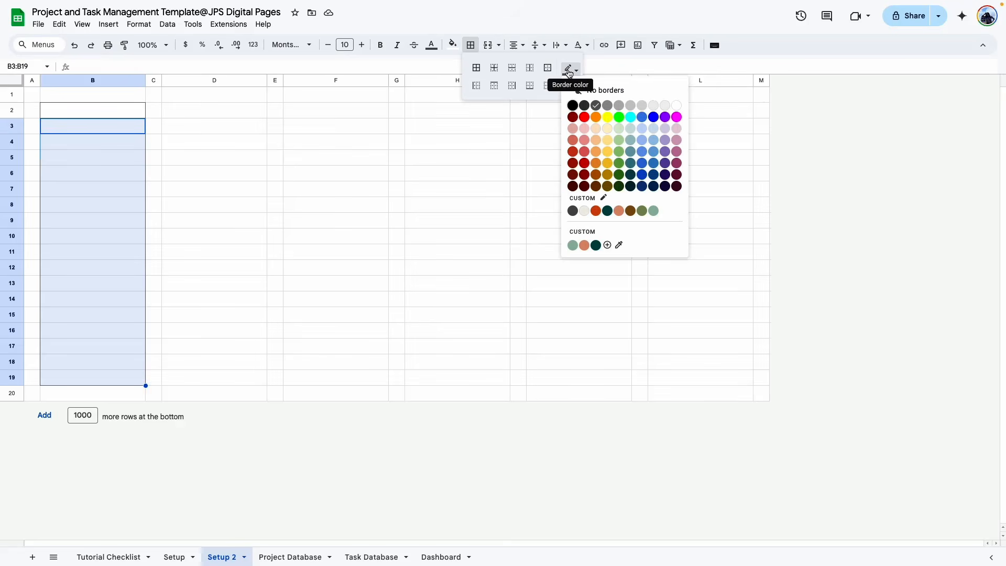
pyautogui.click(619, 106)
pyautogui.click(570, 85)
pyautogui.click(592, 141)
pyautogui.click(513, 70)
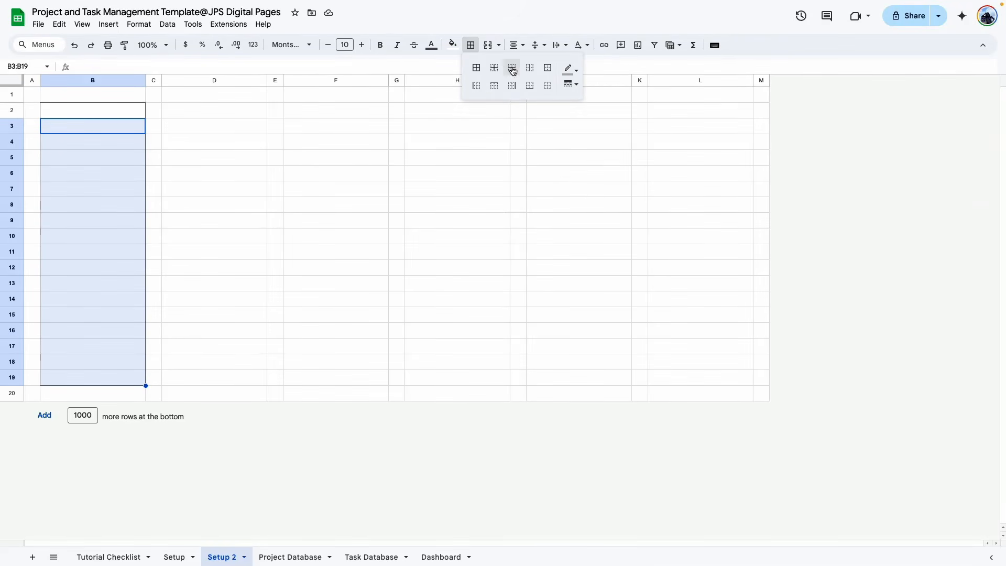
pyautogui.click(215, 252)
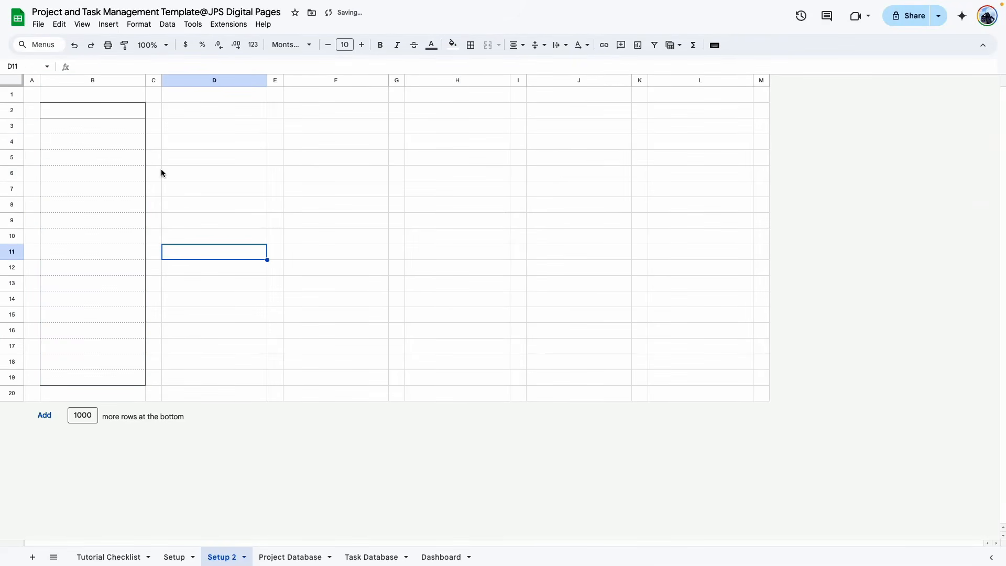
# - Browse the theme gallery from the fill colour's custom palette and apply the Vintage theme to the spreadsheet
pyautogui.click(109, 114)
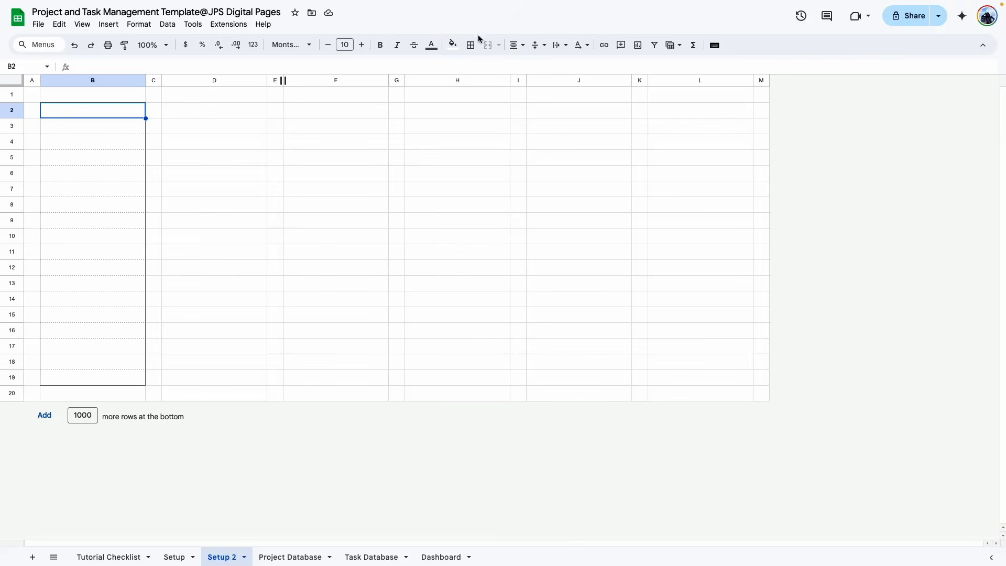
pyautogui.click(453, 44)
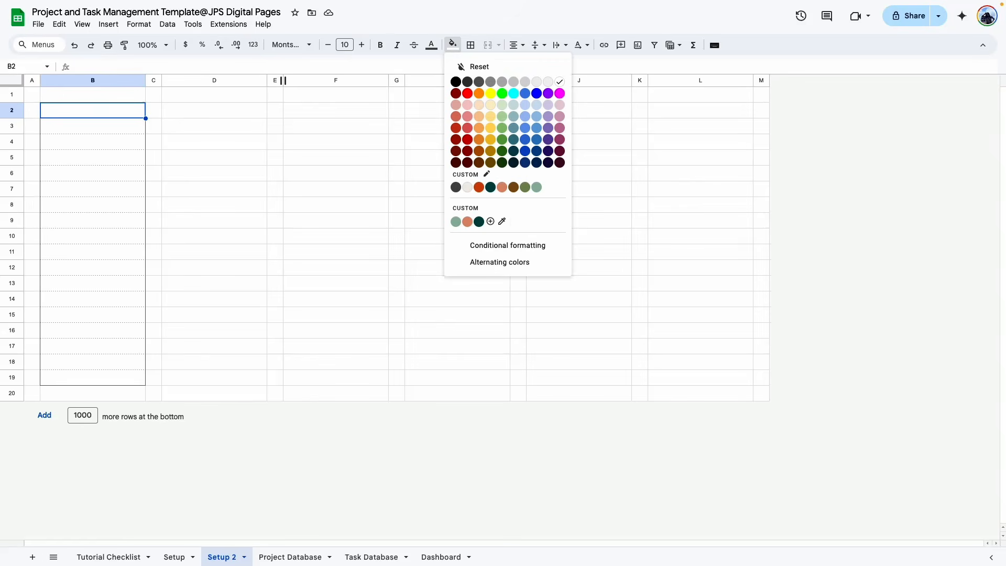
pyautogui.click(490, 221)
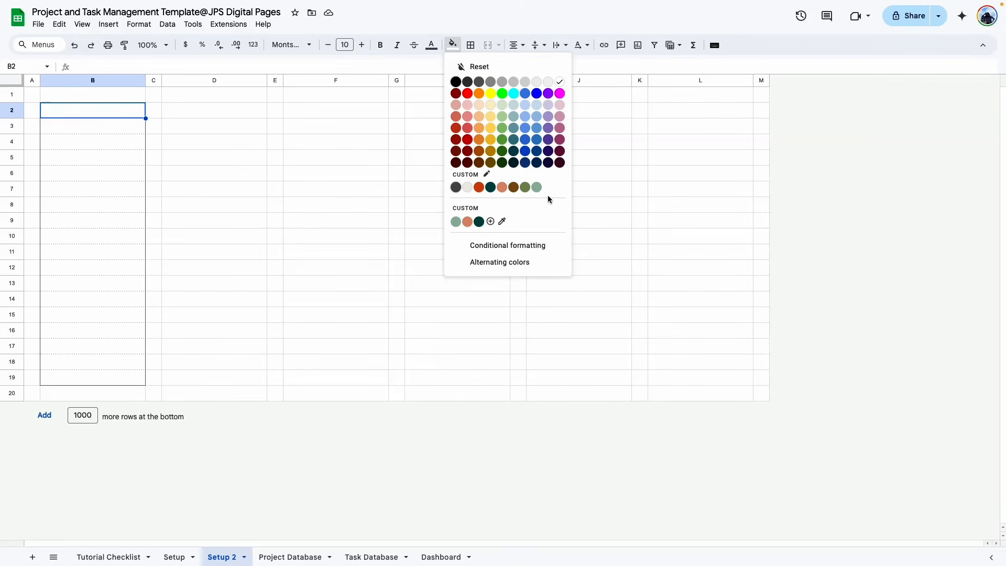
pyautogui.click(486, 174)
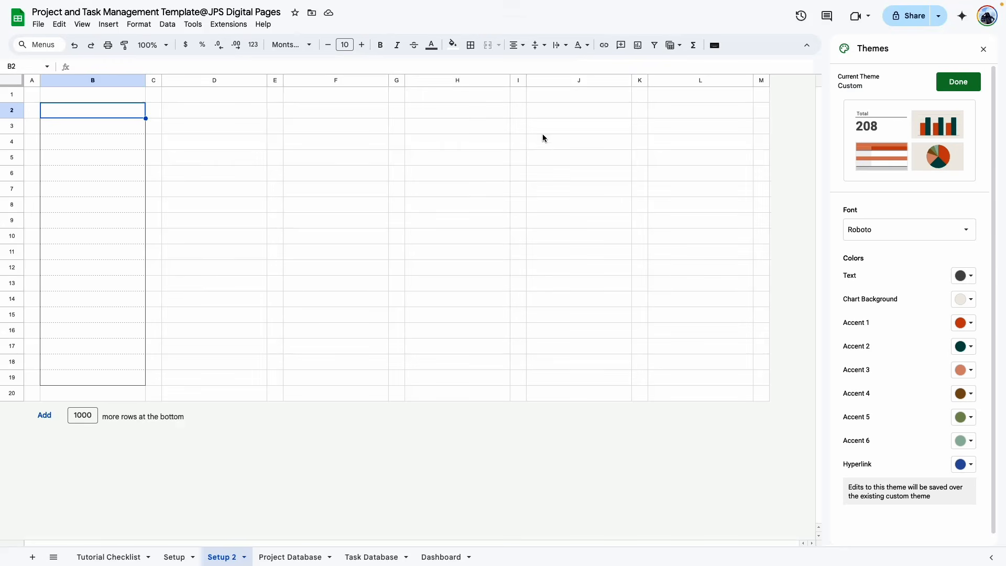
pyautogui.click(952, 93)
pyautogui.scroll(-6, 916, 171)
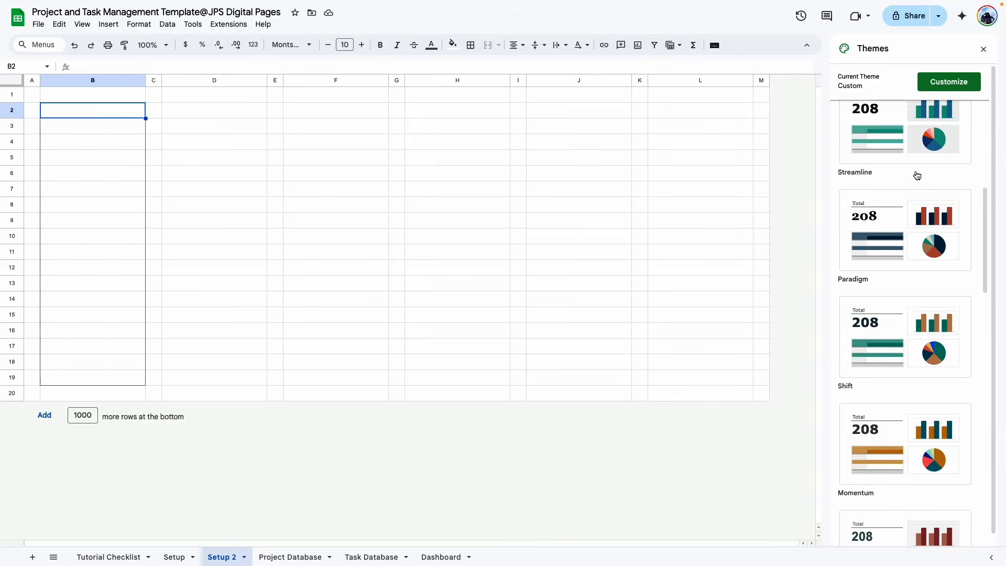
pyautogui.scroll(-6, 908, 257)
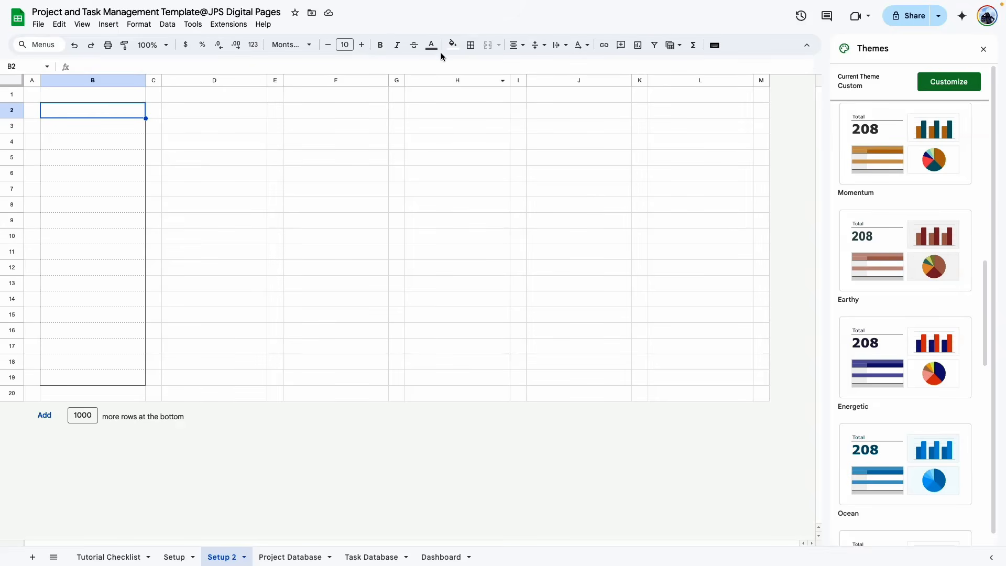
pyautogui.click(452, 44)
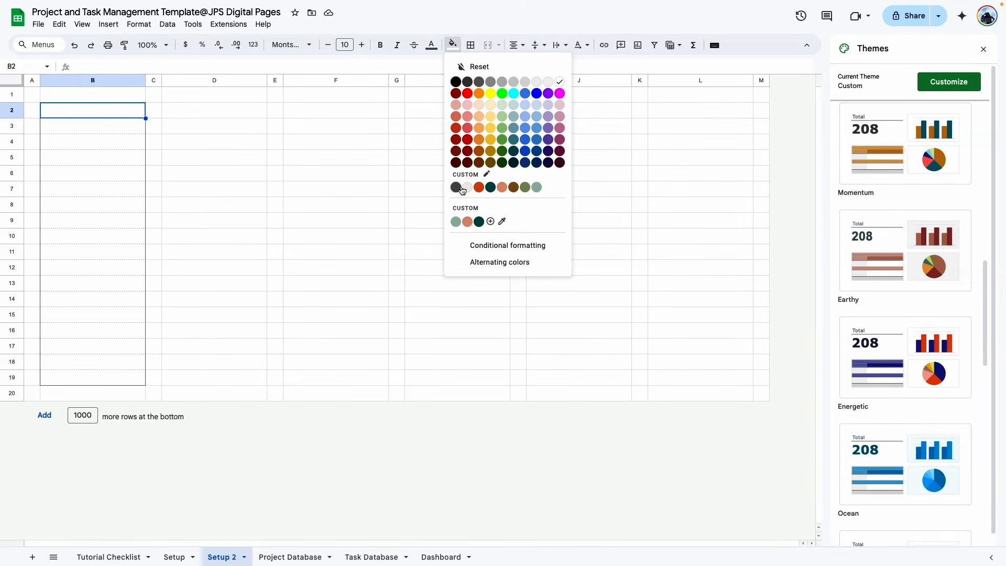
pyautogui.click(681, 205)
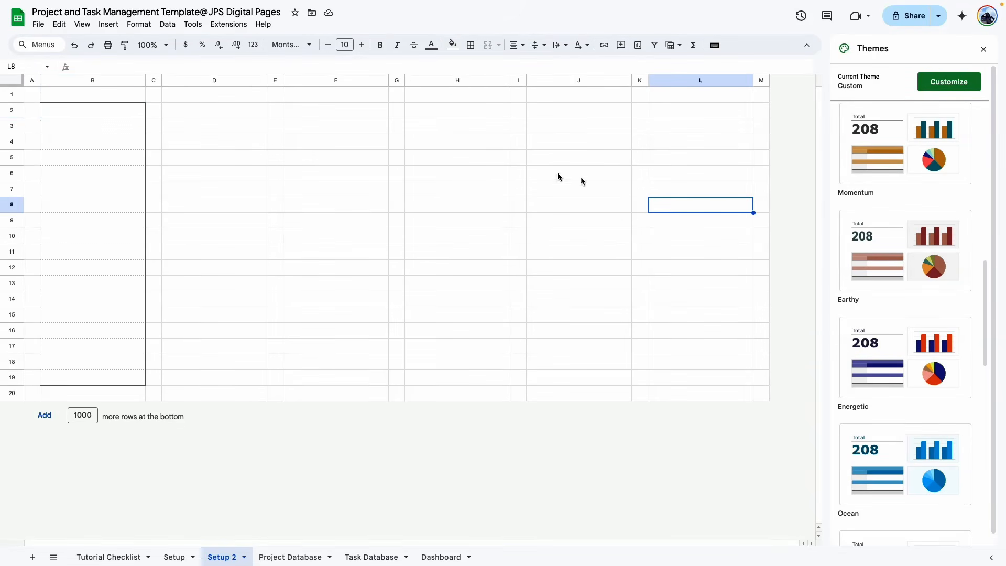
pyautogui.scroll(-1, 906, 356)
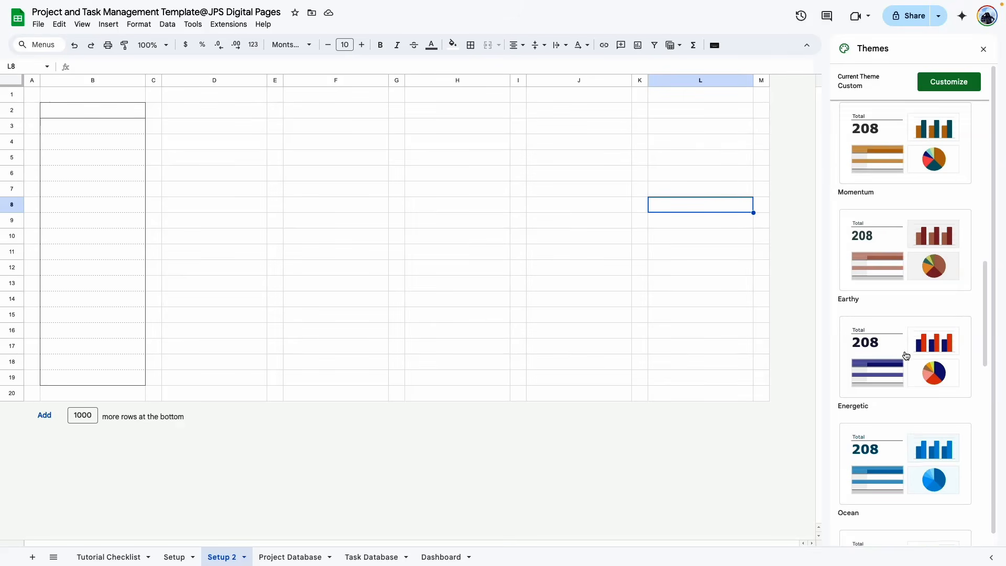
pyautogui.scroll(-10, 906, 356)
pyautogui.click(877, 297)
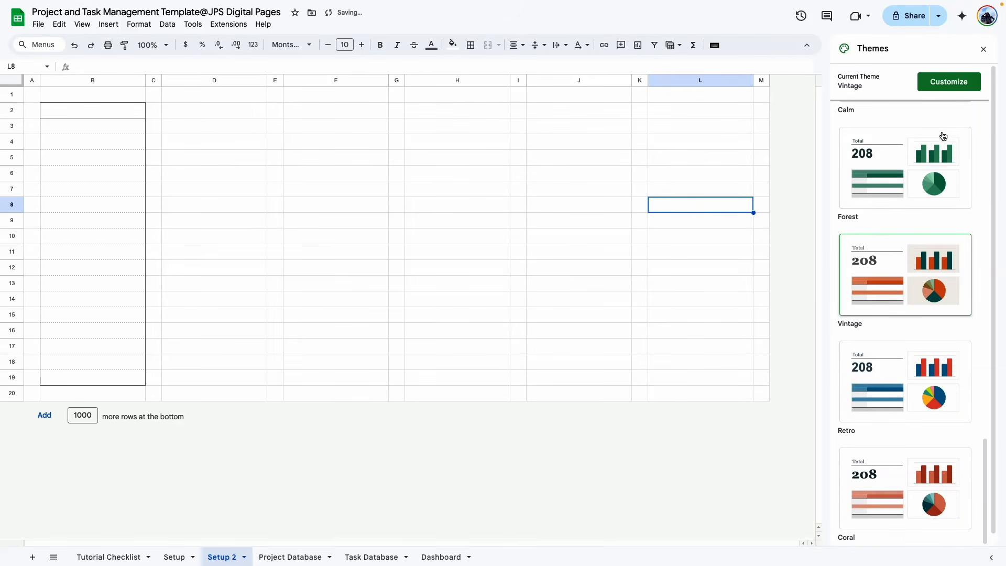
# - Examine the Vintage theme's editable colours, including the Accent 3 options, and the matching custom swatches in the fill palette
pyautogui.click(940, 86)
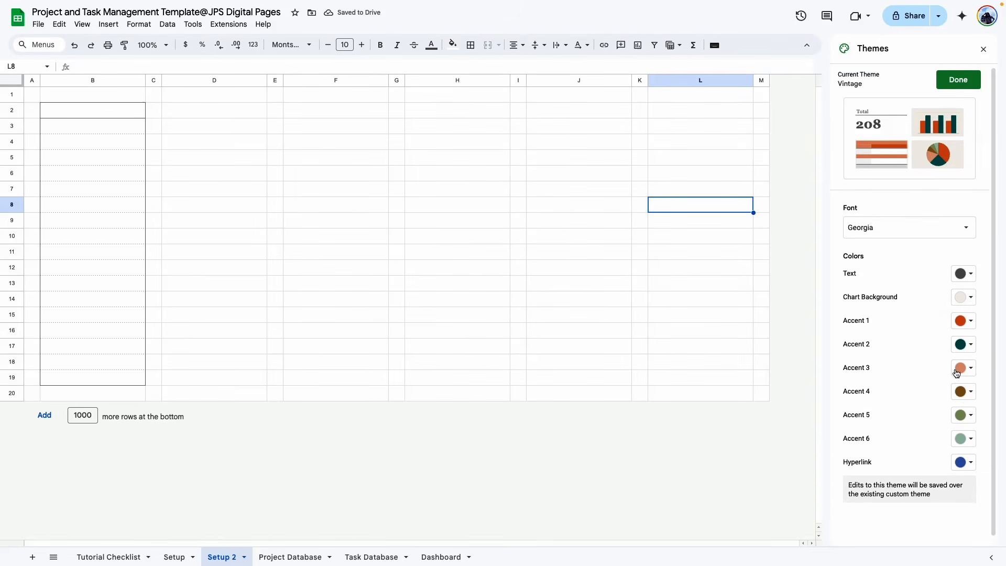
pyautogui.click(966, 368)
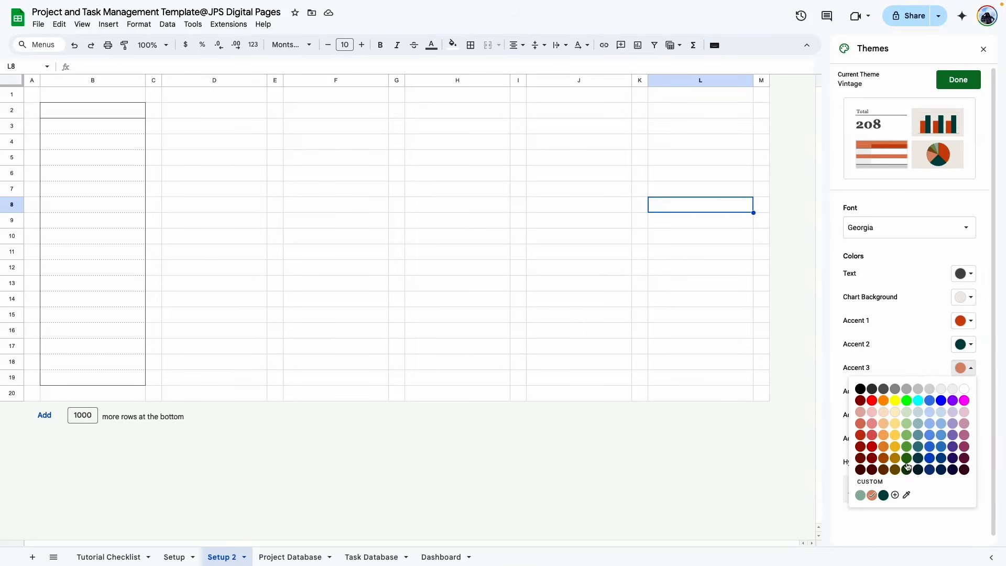
pyautogui.click(916, 348)
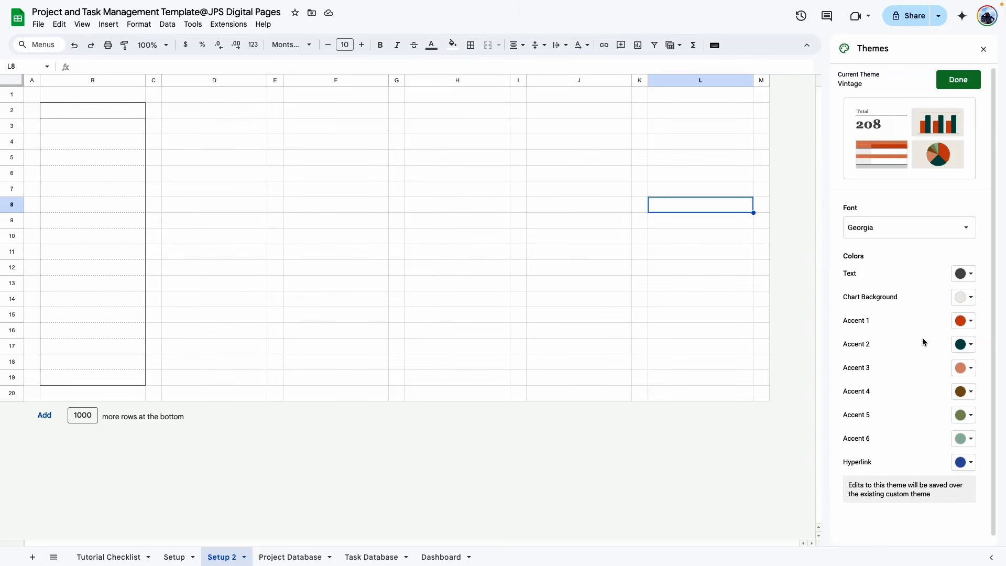
pyautogui.click(463, 157)
pyautogui.click(453, 45)
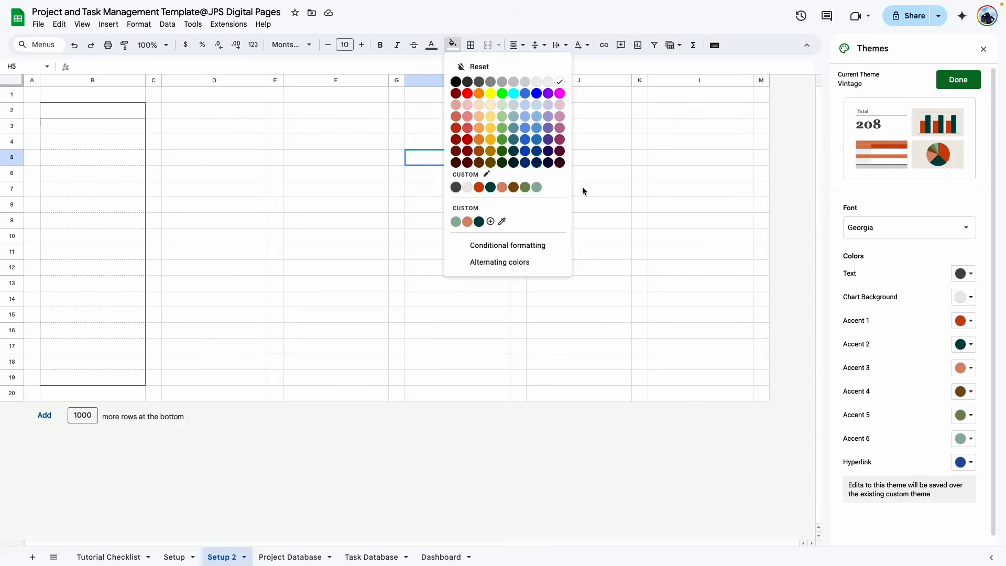
pyautogui.click(279, 198)
# - Fill header cell B2 with the theme's sage green Accent 6 colour
pyautogui.click(116, 116)
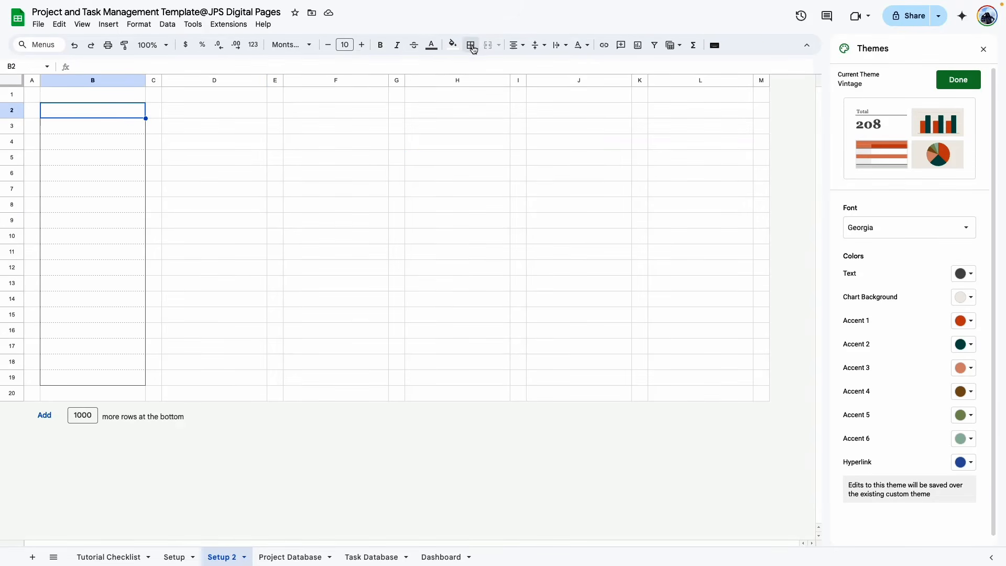
pyautogui.click(453, 45)
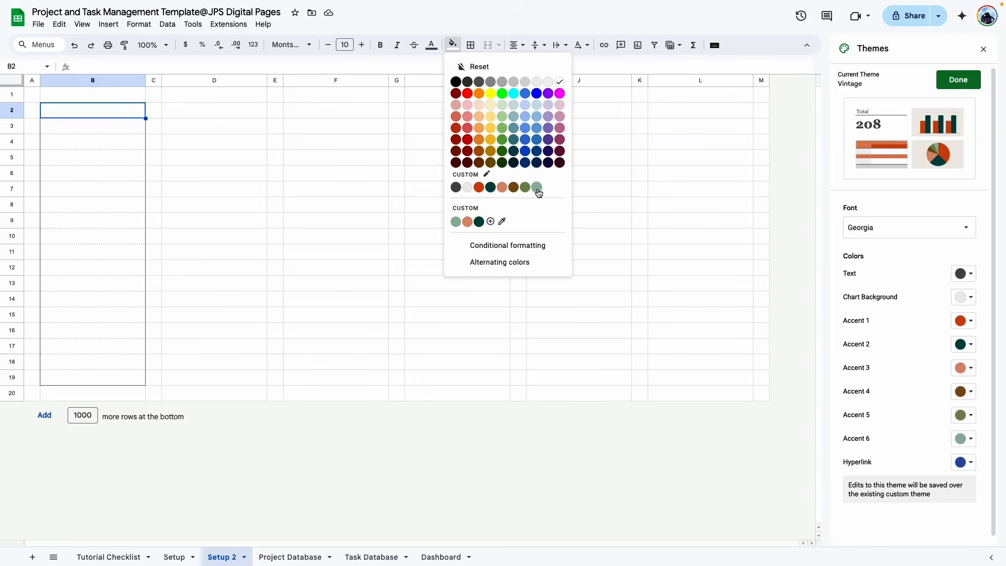
pyautogui.click(537, 187)
pyautogui.click(335, 236)
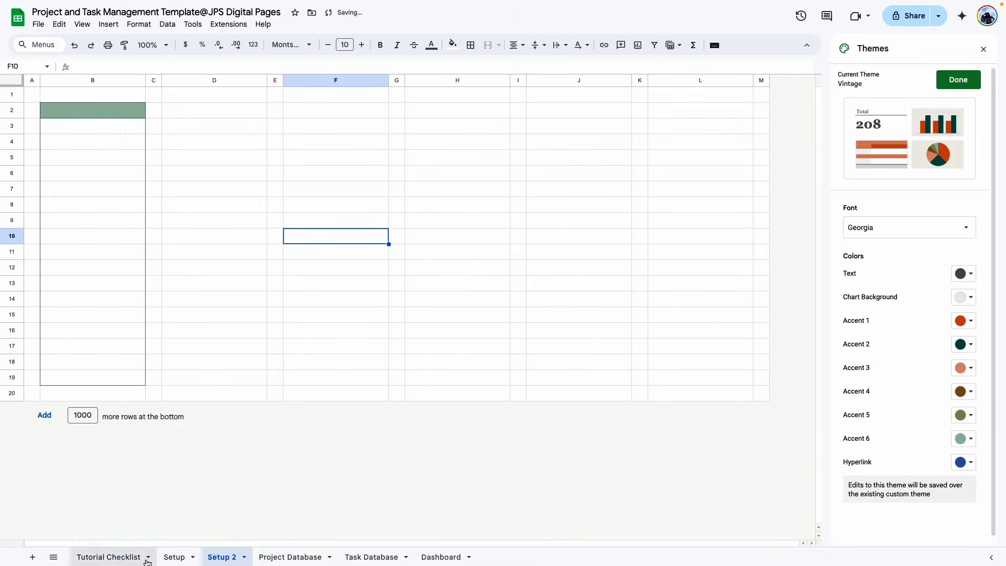
# - Review the header cells of the tables on the Setup sheet and finish the theme customisation
pyautogui.click(177, 559)
pyautogui.click(221, 235)
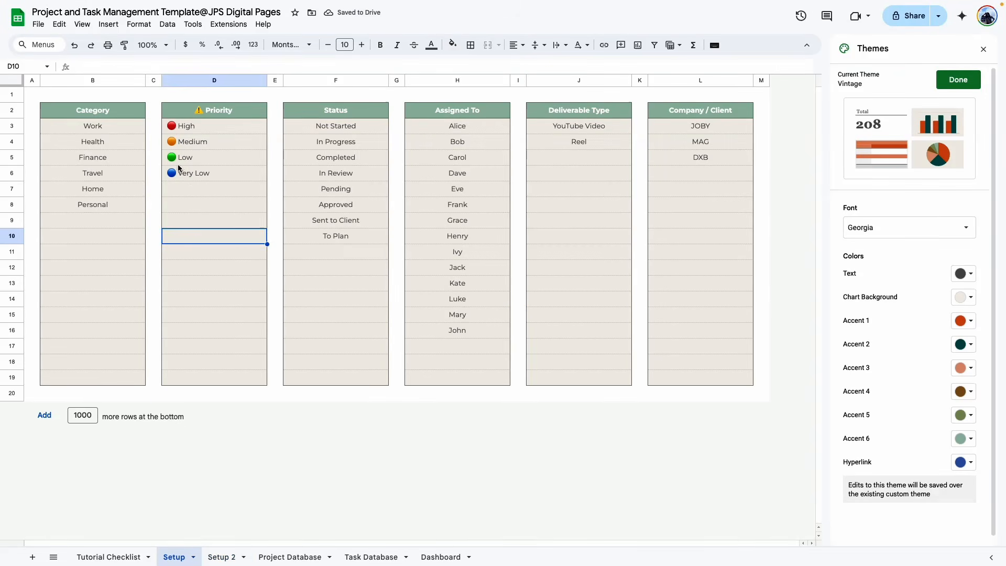
pyautogui.click(110, 110)
pyautogui.click(247, 108)
pyautogui.click(335, 109)
pyautogui.click(454, 116)
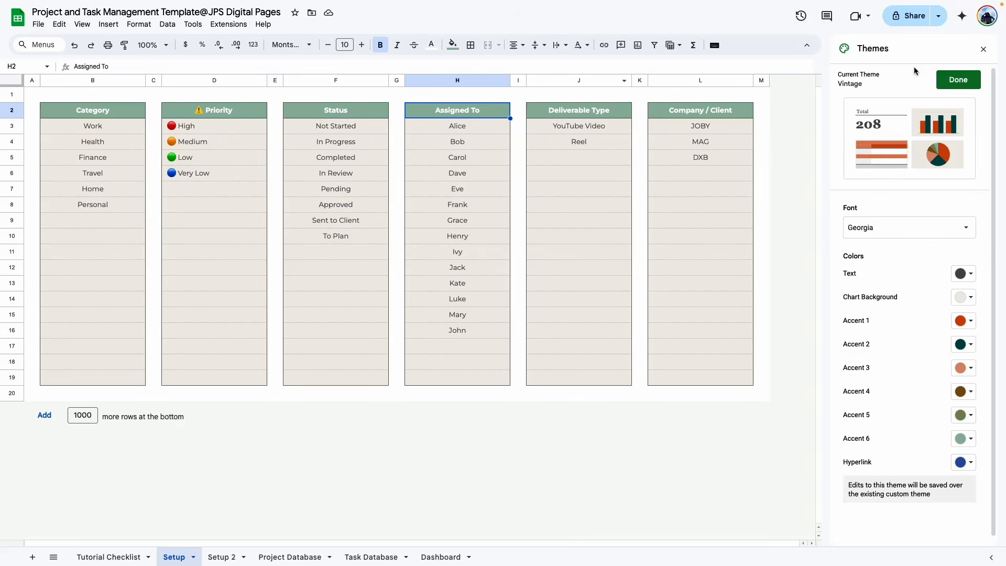
pyautogui.click(958, 80)
pyautogui.click(275, 267)
pyautogui.click(249, 112)
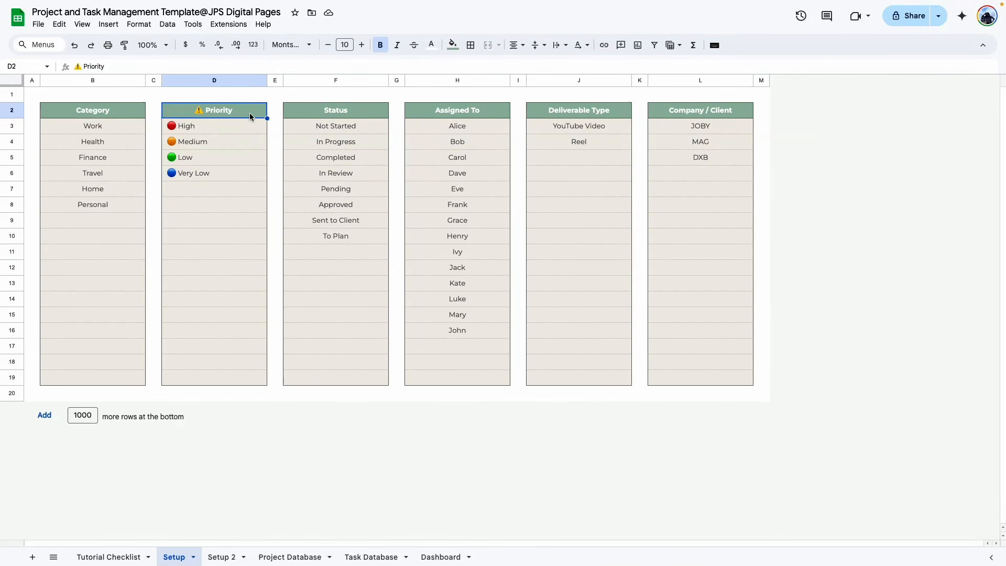
# - Fill header cell B2 on Setup 2 with standard light magenta and compare the headers on the Setup, Project Database and Dashboard sheets
pyautogui.click(222, 556)
pyautogui.click(105, 110)
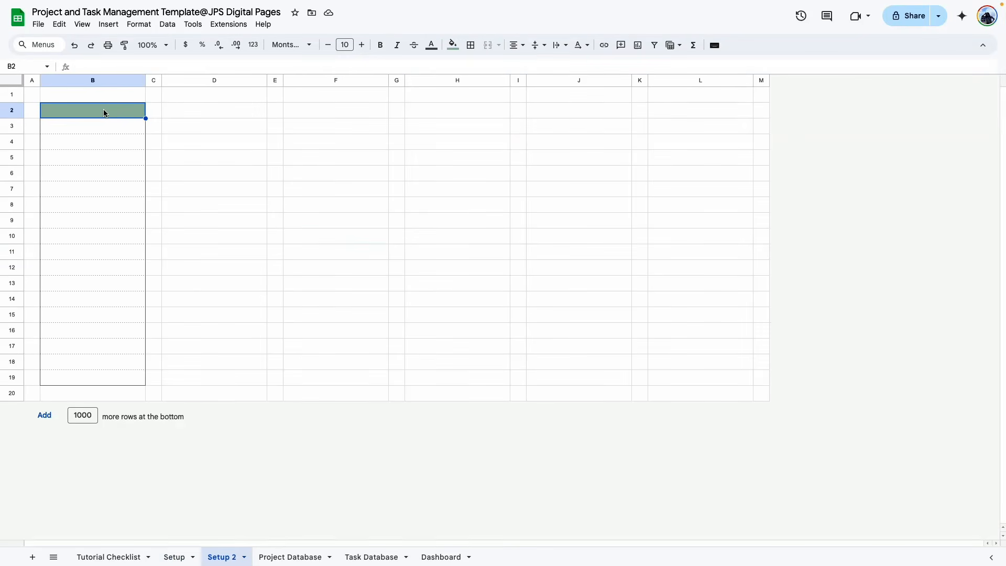
pyautogui.click(452, 45)
pyautogui.click(560, 127)
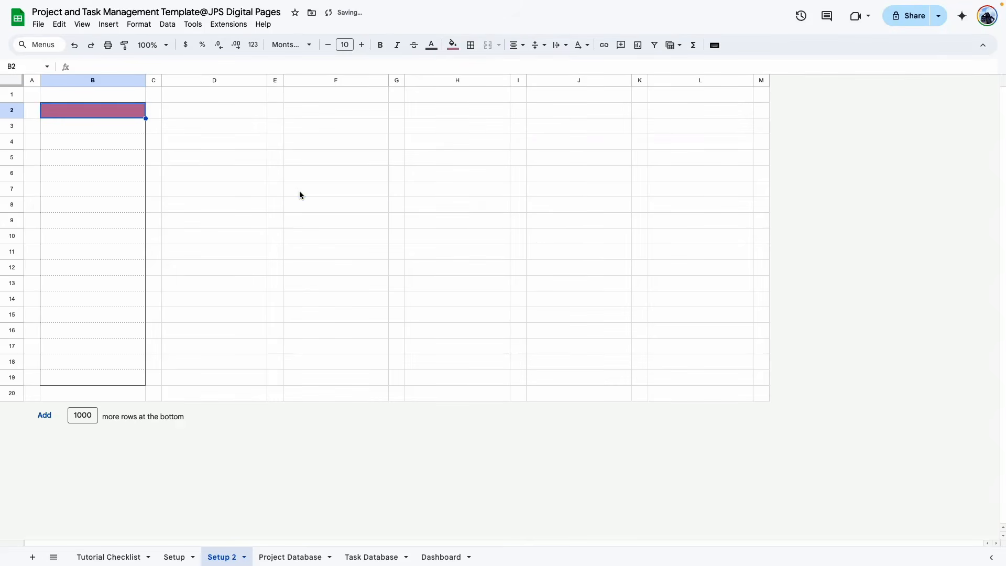
pyautogui.click(299, 191)
pyautogui.click(181, 556)
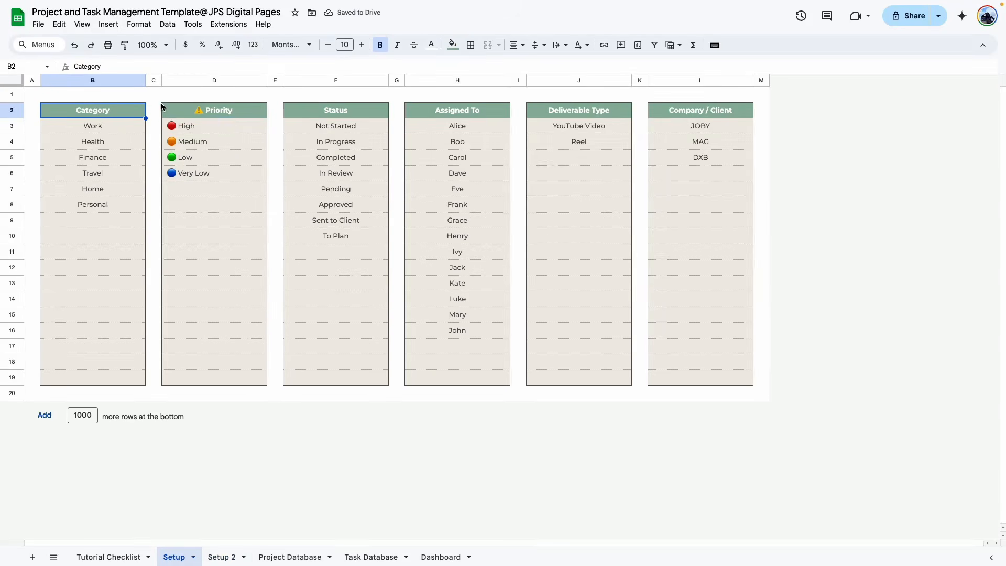
pyautogui.click(291, 557)
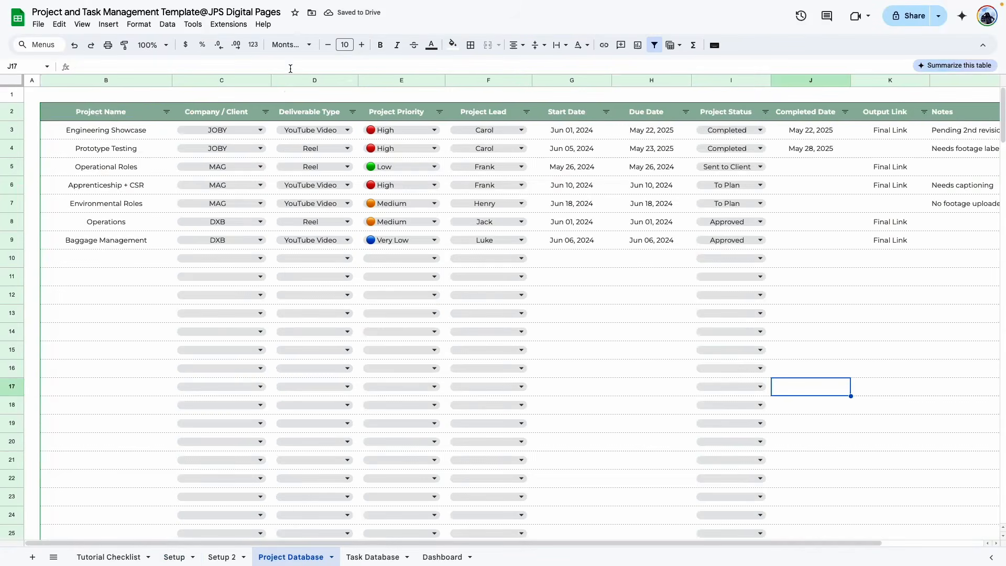
pyautogui.click(441, 556)
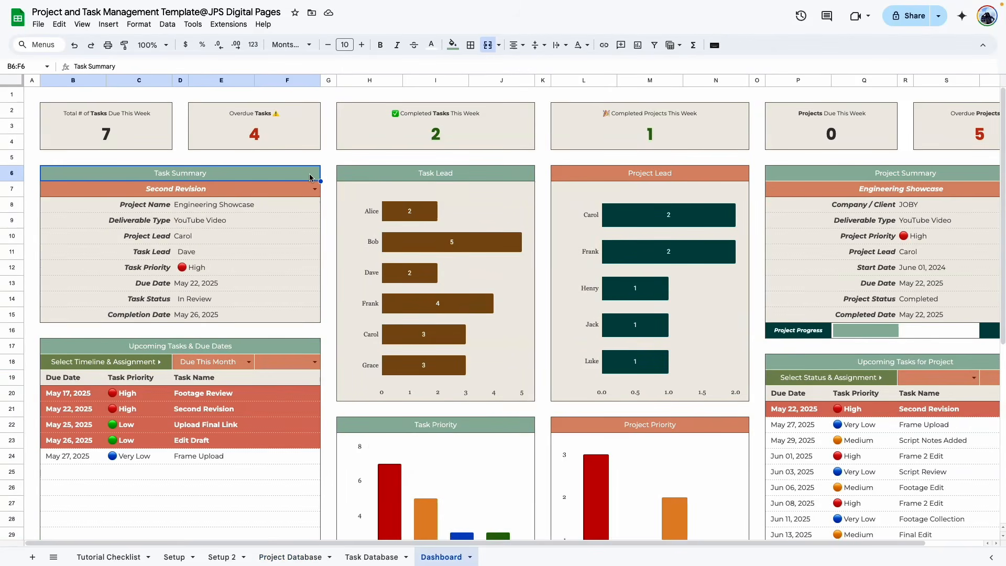
# - Undo the light magenta fill of header cell B2 on the Setup 2 sheet
pyautogui.click(222, 557)
pyautogui.click(206, 270)
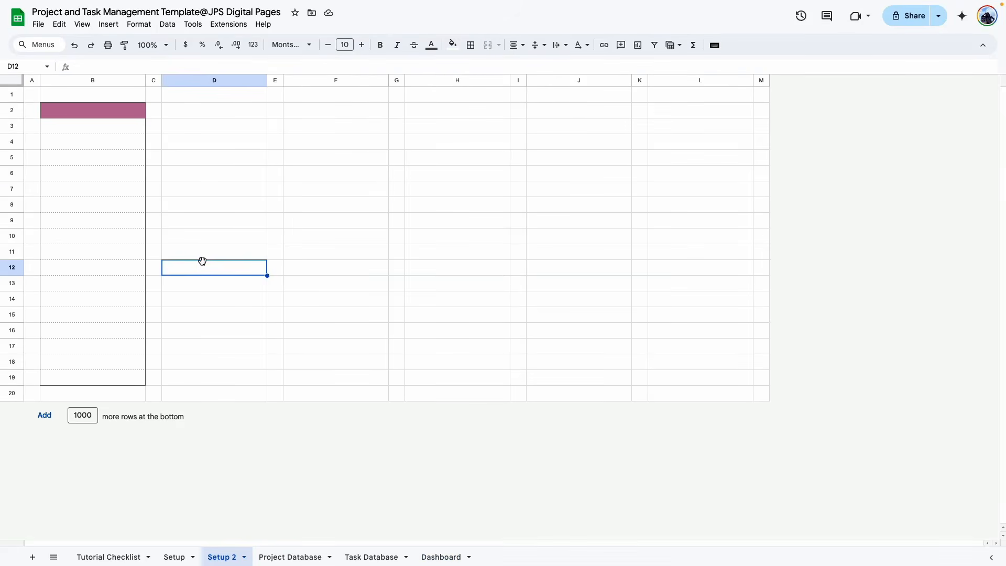
pyautogui.press('super+z')
pyautogui.click(288, 248)
# - Customise the theme from the fill palette by setting Accent 6 to light magenta
pyautogui.click(453, 44)
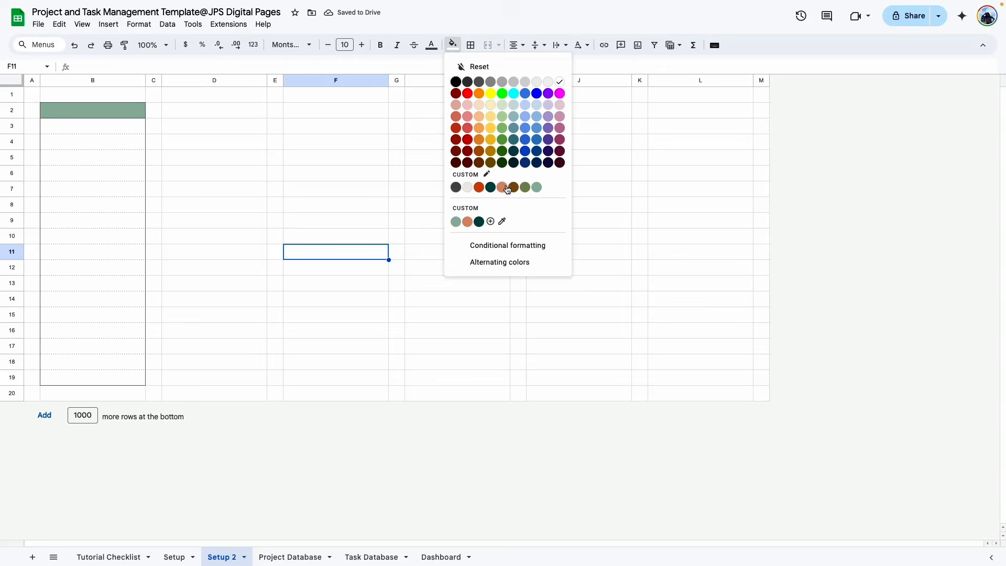
pyautogui.click(487, 176)
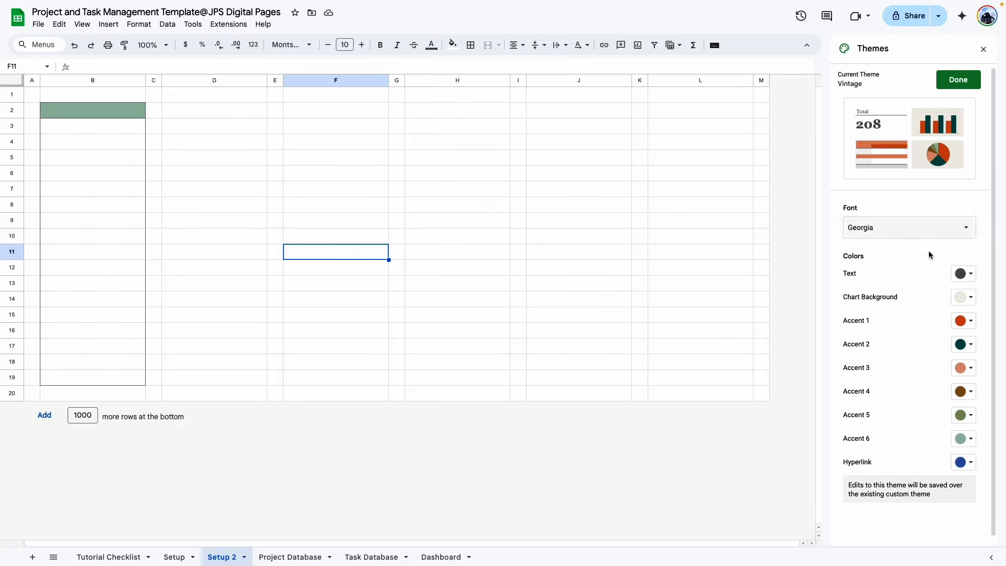
pyautogui.click(971, 432)
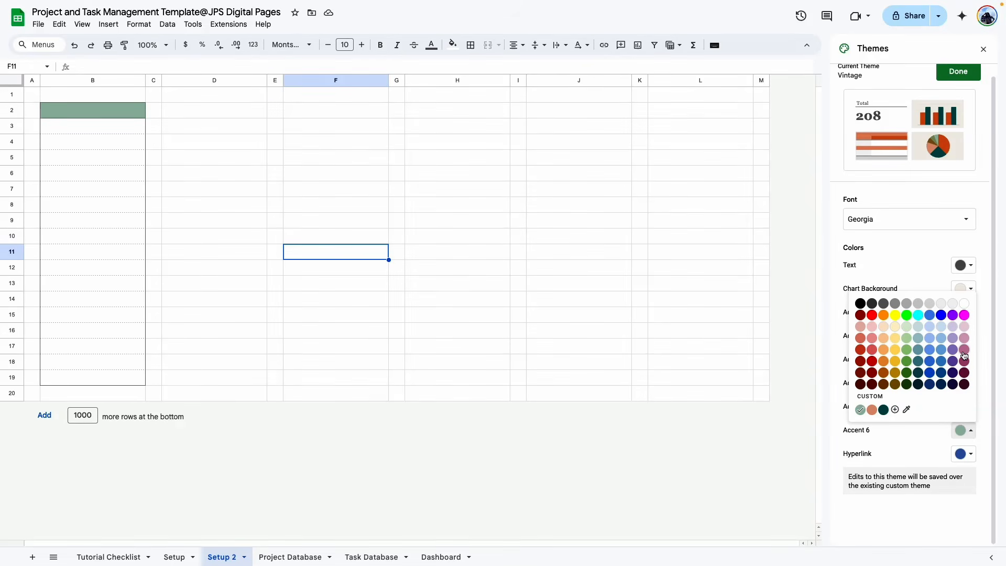
pyautogui.click(964, 352)
pyautogui.click(959, 72)
# - Review the header colours on the Setup 2, Setup, Task Database and Dashboard sheets and the custom swatches in the fill palette
pyautogui.click(137, 108)
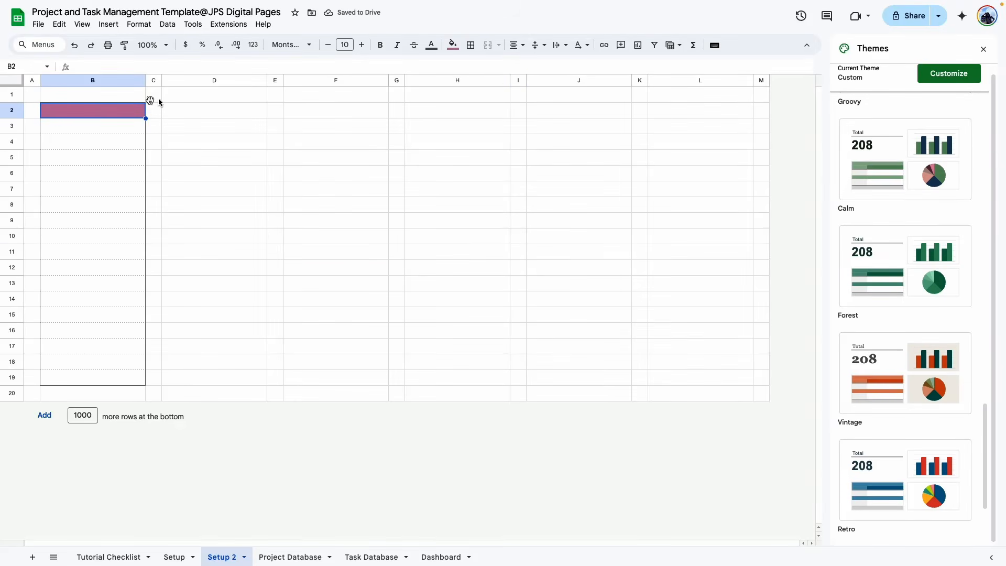
pyautogui.click(157, 557)
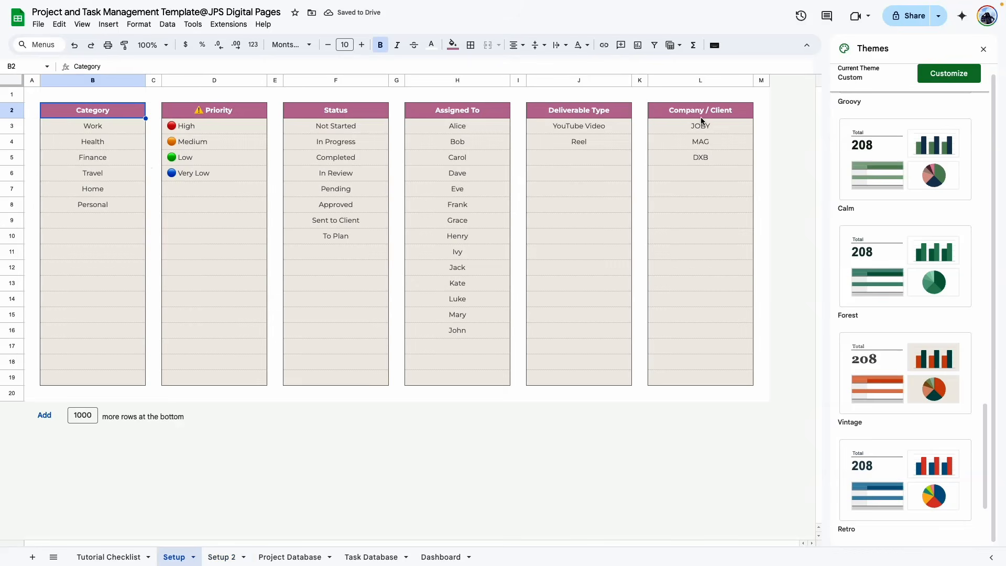
pyautogui.click(384, 557)
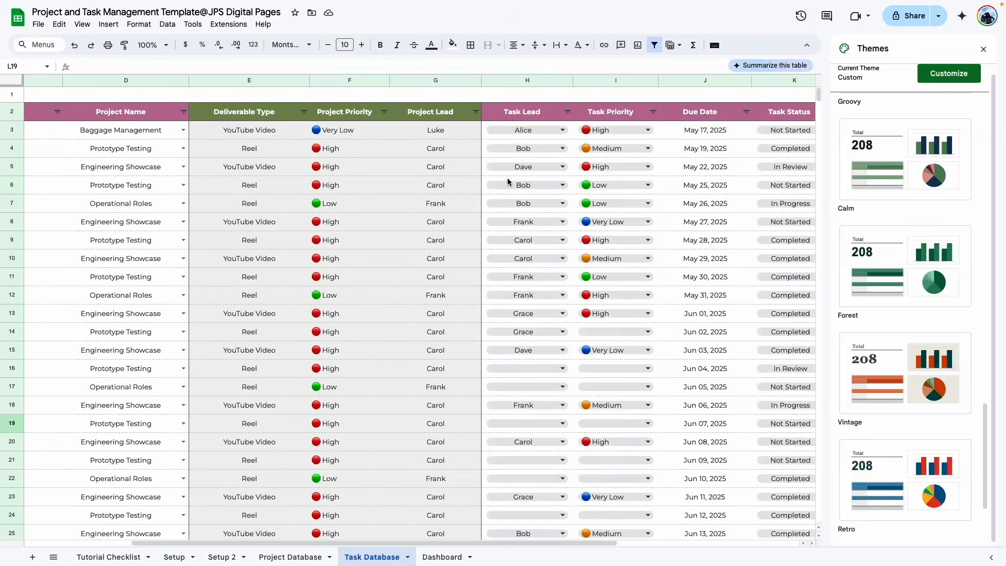
pyautogui.click(442, 557)
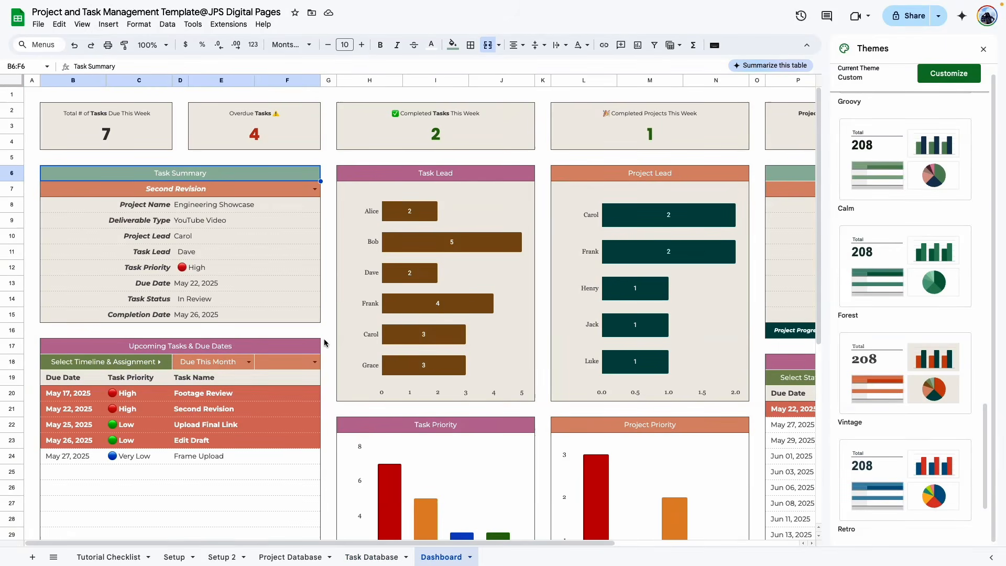
pyautogui.click(312, 353)
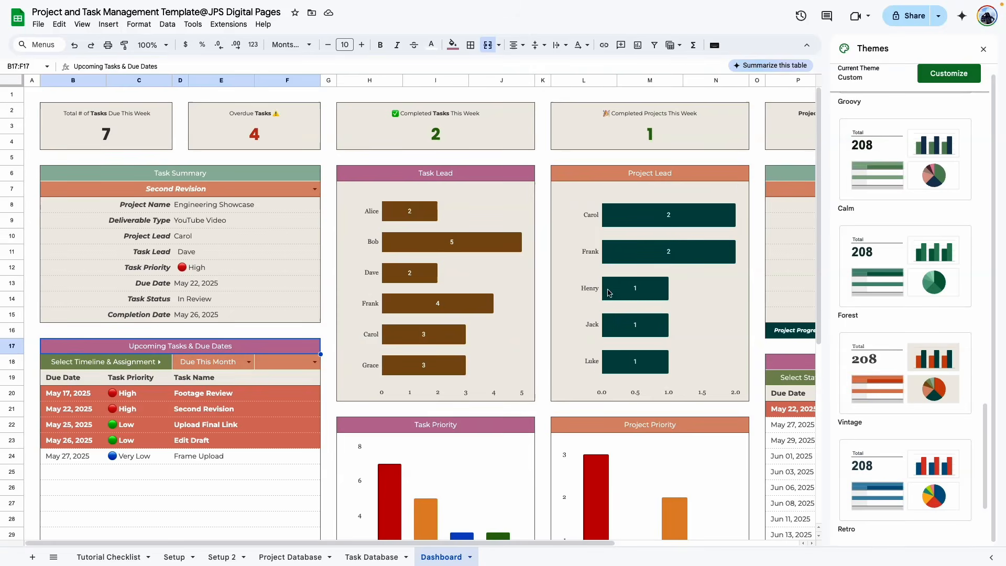
pyautogui.click(222, 557)
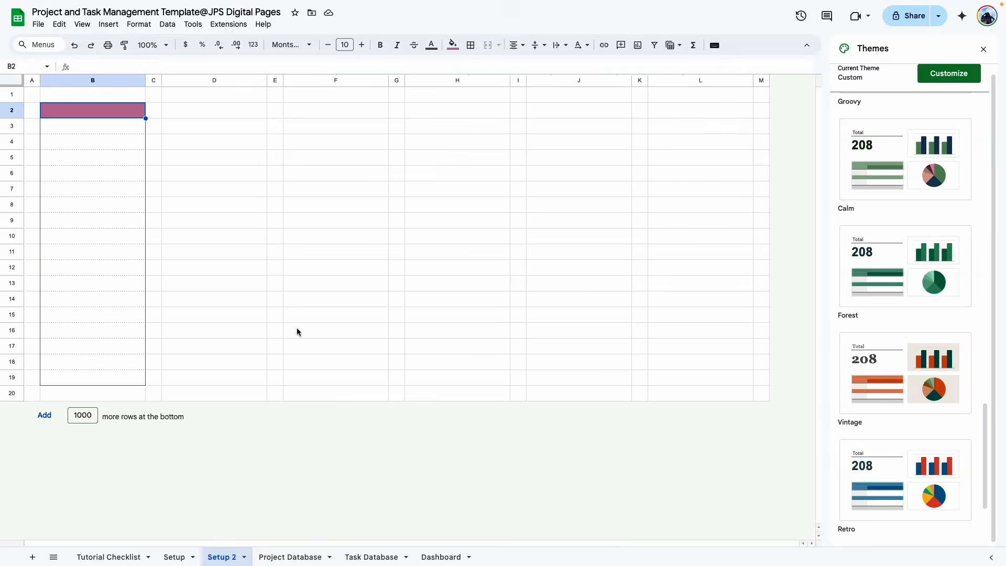
pyautogui.click(454, 44)
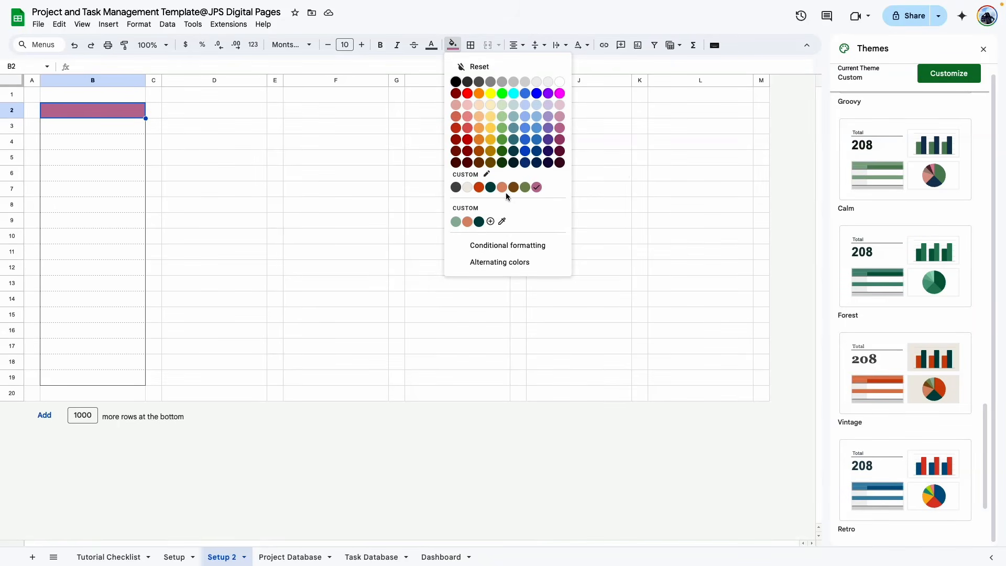
# - Close the theme settings and undo the Accent 6 colour change
pyautogui.click(983, 48)
pyautogui.click(376, 272)
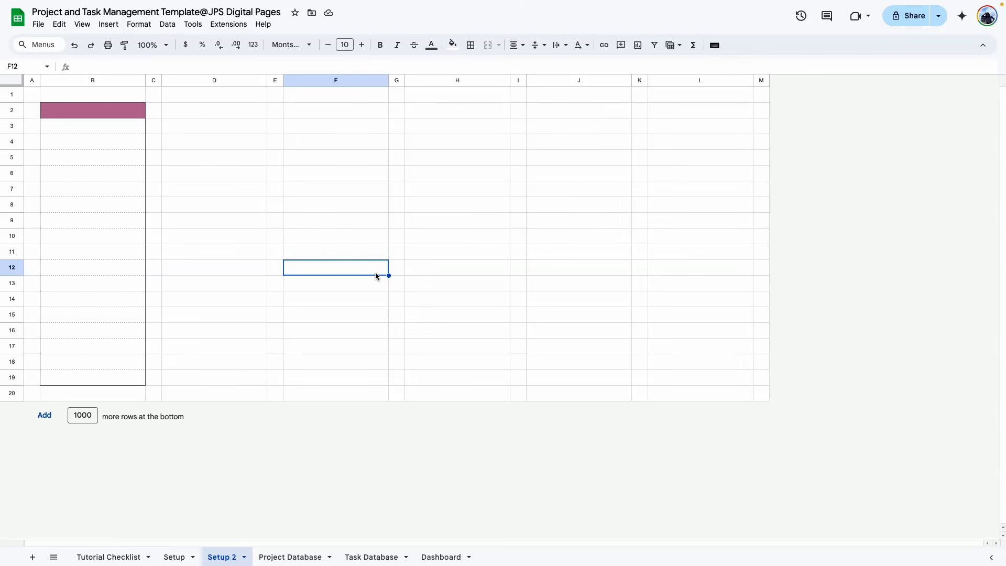
pyautogui.press('super+z')
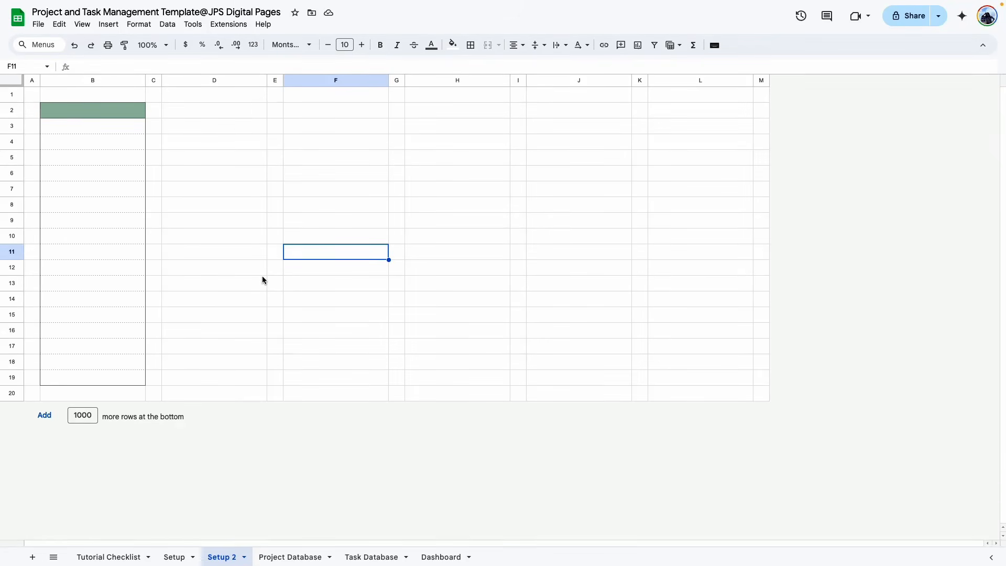
# - Check the Vintage theme swatches offered for text colour and for the fill of header cell B2
pyautogui.click(259, 268)
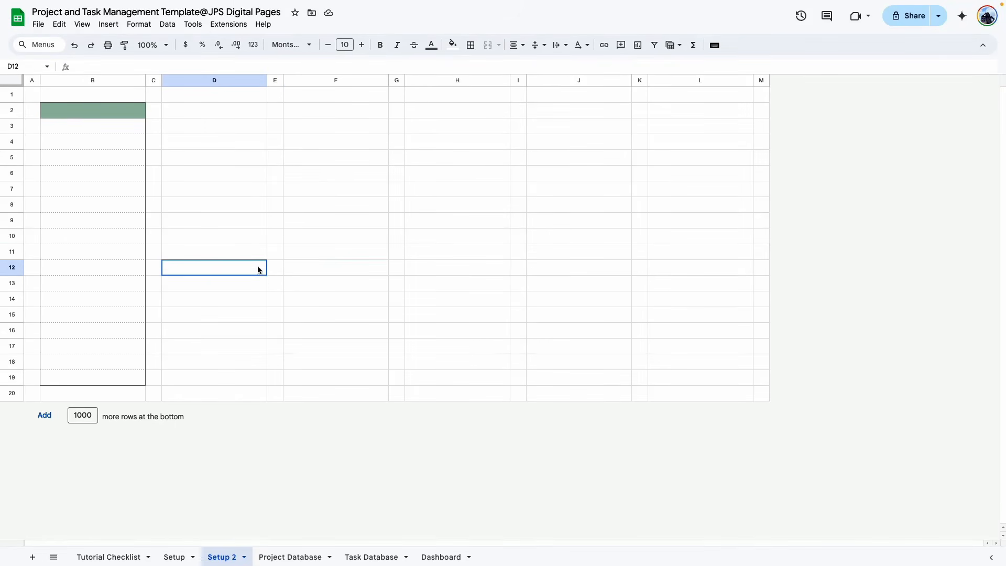
pyautogui.click(431, 45)
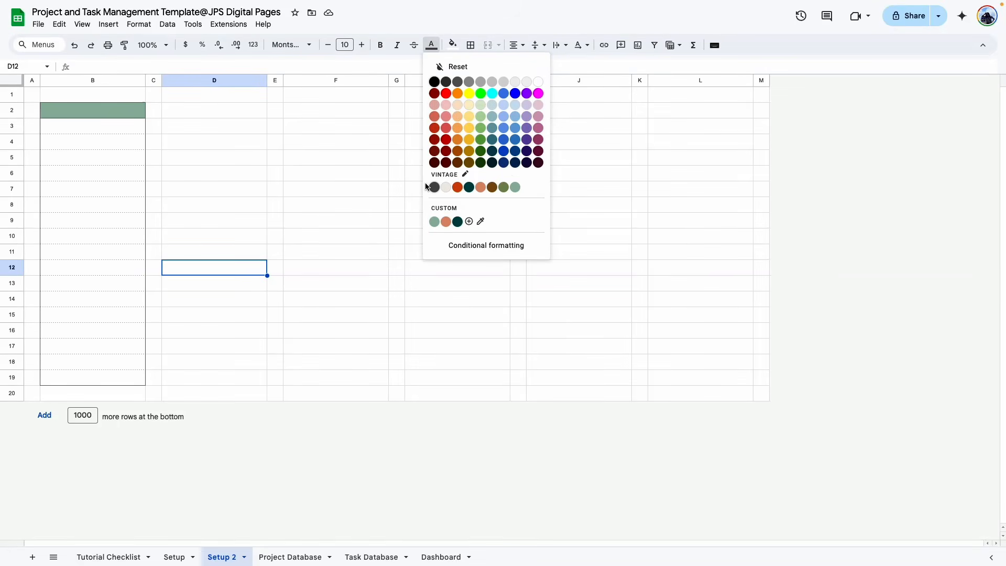
pyautogui.click(325, 202)
pyautogui.click(142, 116)
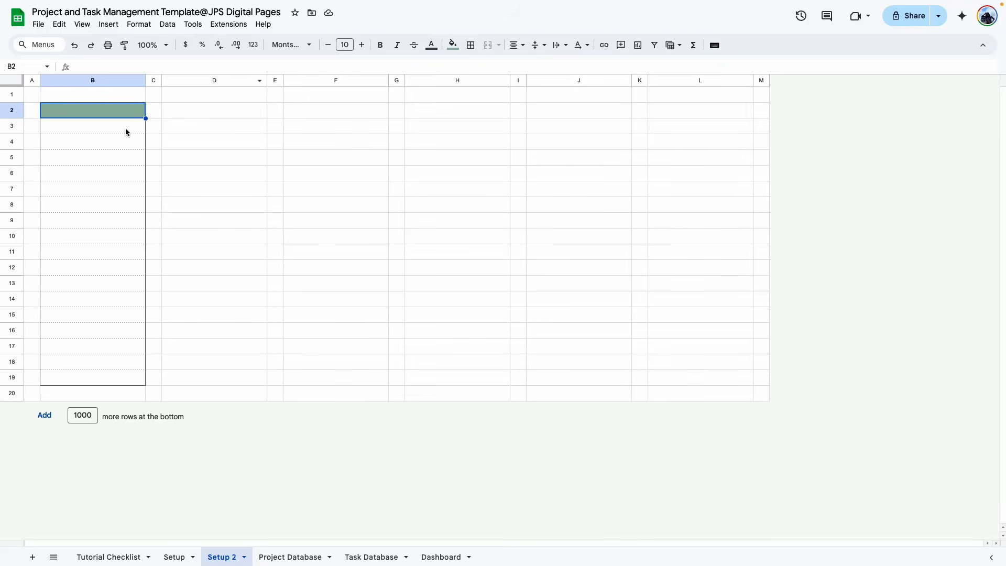
pyautogui.click(452, 45)
pyautogui.click(205, 186)
# - Fill cells B3:B19 on Setup 2 with the Vintage theme's light beige Chart Background colour
pyautogui.moveTo(83, 130); pyautogui.dragTo(77, 378)
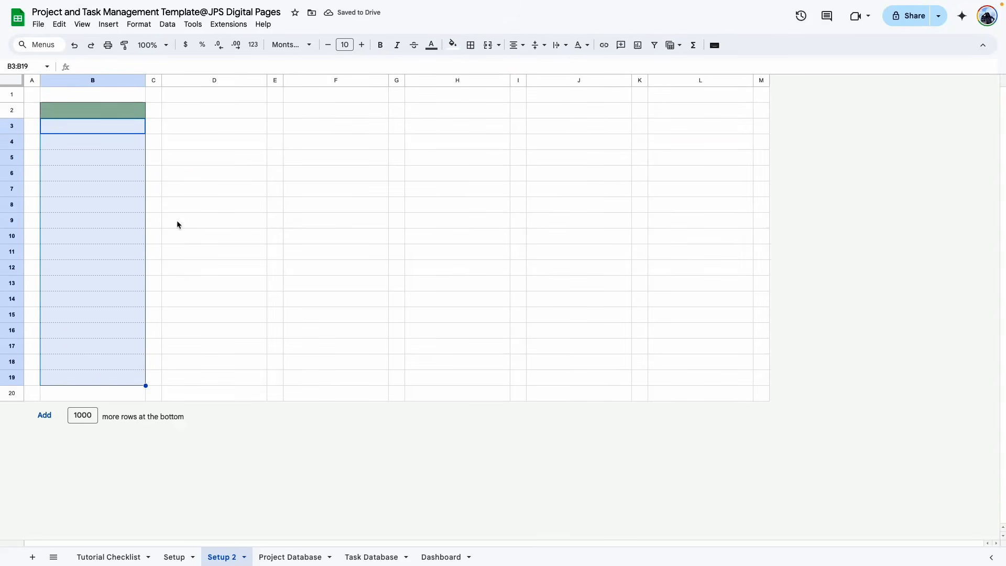
pyautogui.click(452, 45)
pyautogui.click(469, 188)
pyautogui.click(275, 219)
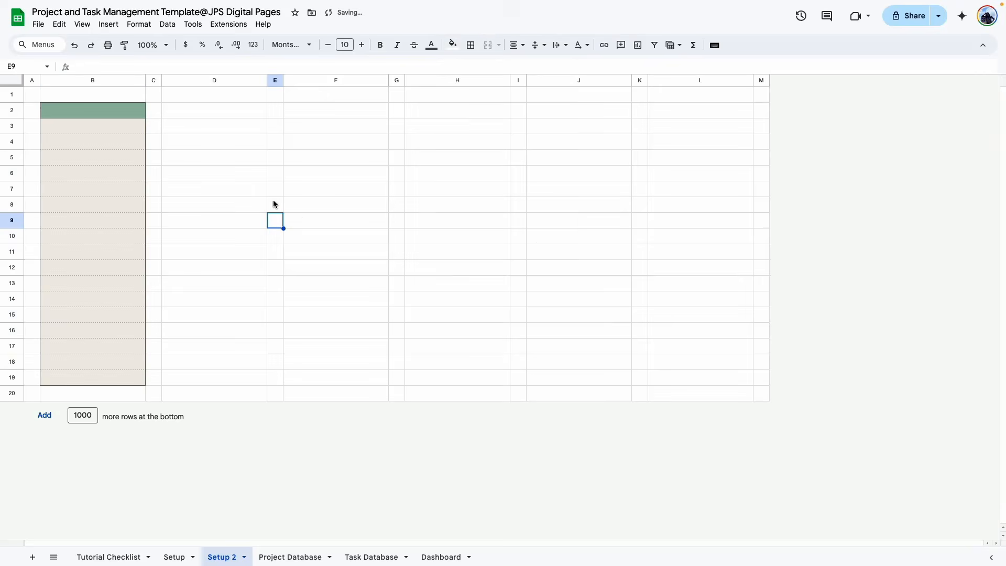
# - Copy the formatting of B2:B19 onto column D, starting at D2, with Paint format
pyautogui.moveTo(100, 114); pyautogui.dragTo(97, 378)
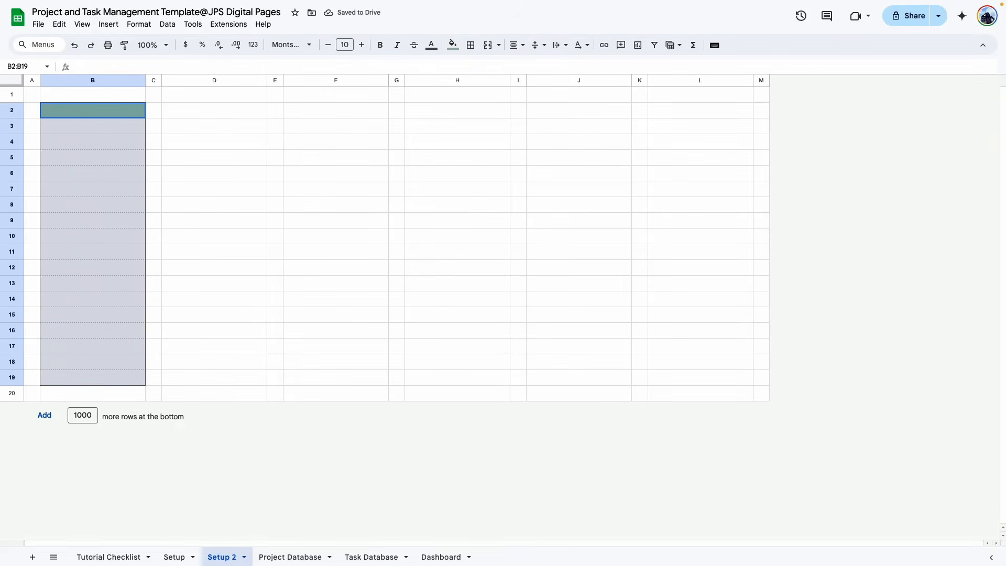
pyautogui.click(126, 48)
pyautogui.click(182, 105)
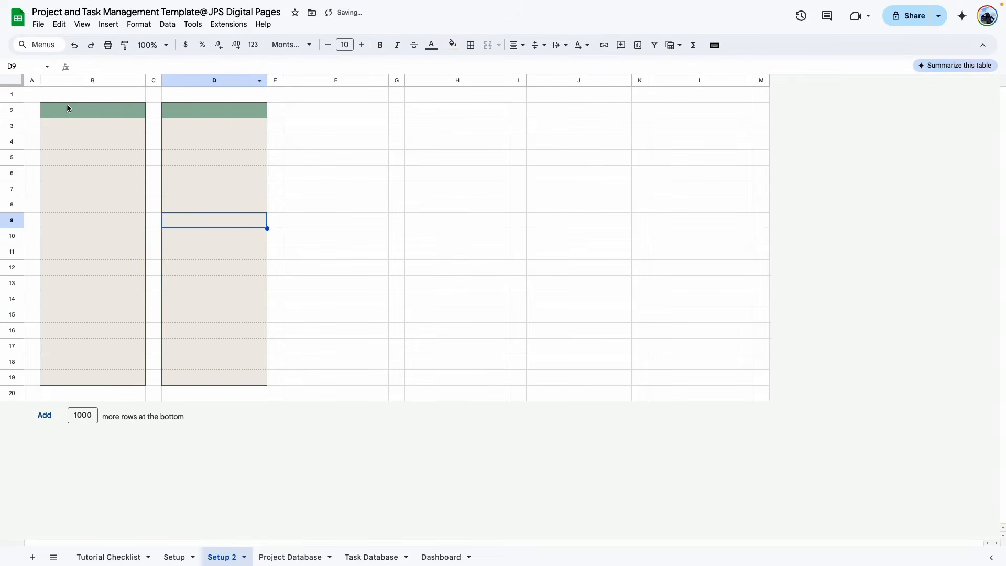
# - Copy the formatting of the two finished tables in B2:D19 onto F2:H19 and J2:L19
pyautogui.moveTo(67, 104)
pyautogui.mouseDown()
pyautogui.moveTo(230, 335)
pyautogui.moveTo(230, 378)
pyautogui.mouseUp()
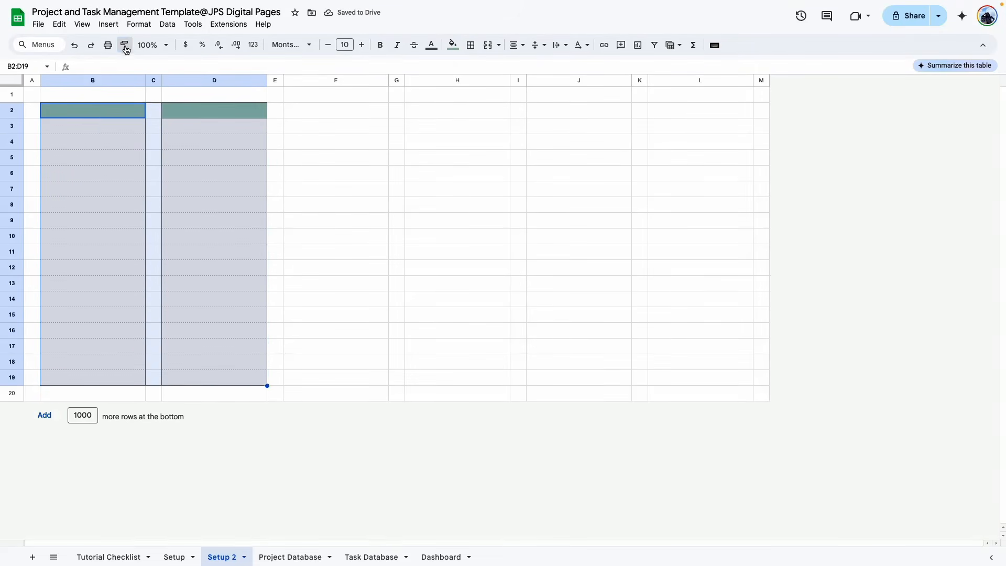
pyautogui.click(296, 112)
pyautogui.click(360, 204)
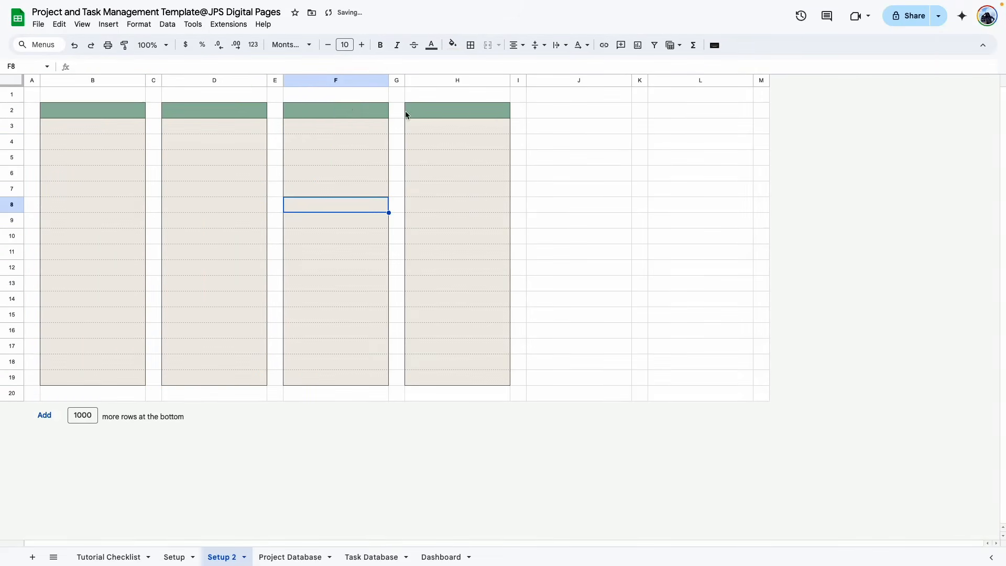
pyautogui.moveTo(324, 108); pyautogui.dragTo(353, 147)
pyautogui.click(544, 111)
pyautogui.click(593, 331)
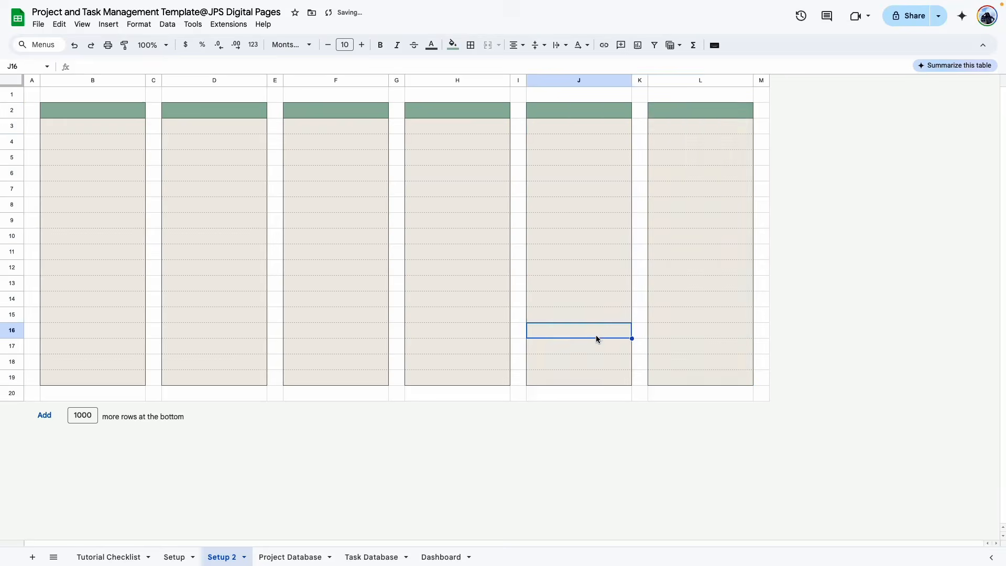
# - Compare with the Setup sheet and hide the gridlines on the Setup 2 sheet
pyautogui.click(178, 557)
pyautogui.click(229, 265)
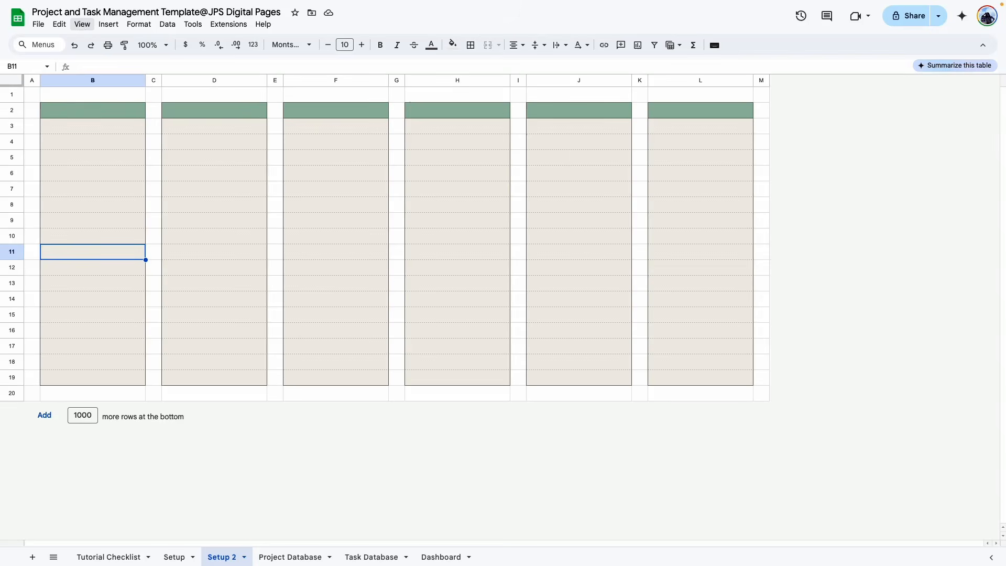
pyautogui.click(82, 24)
pyautogui.moveTo(160, 40)
pyautogui.click(268, 61)
pyautogui.click(536, 273)
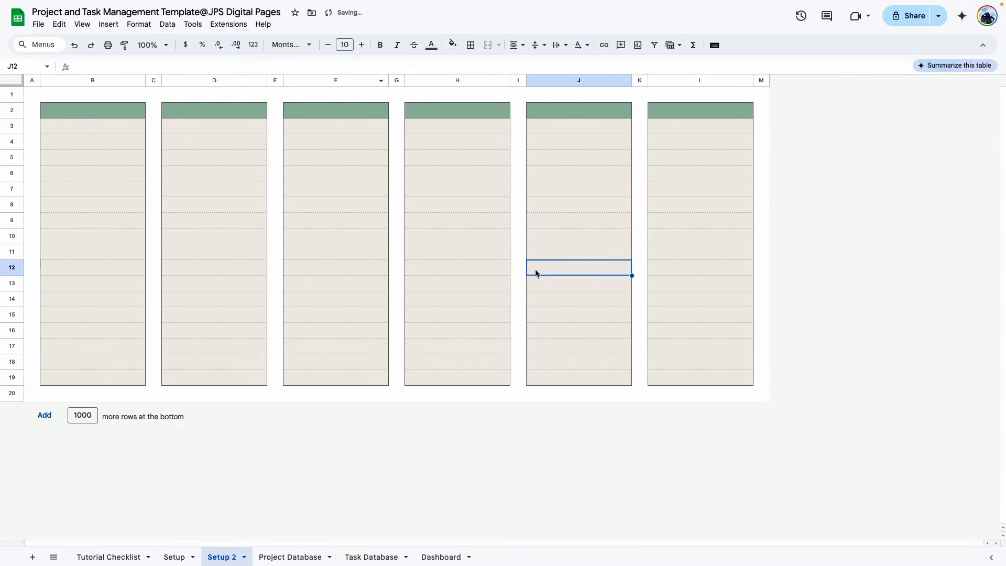
# - Copy the tables in B2:L19 from the Setup sheet and paste their values only at B2 on Setup 2
pyautogui.click(174, 557)
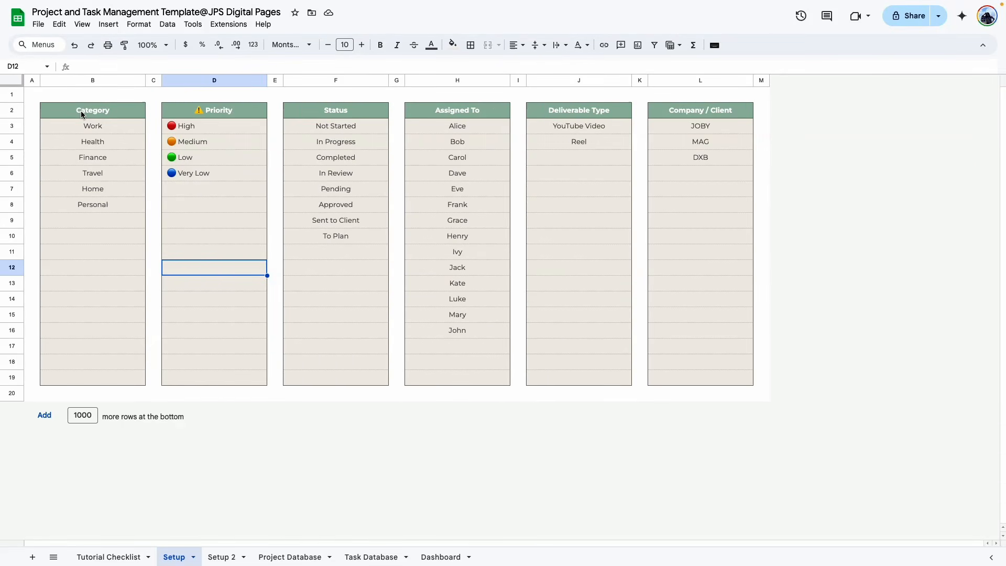
pyautogui.click(152, 45)
pyautogui.click(149, 143)
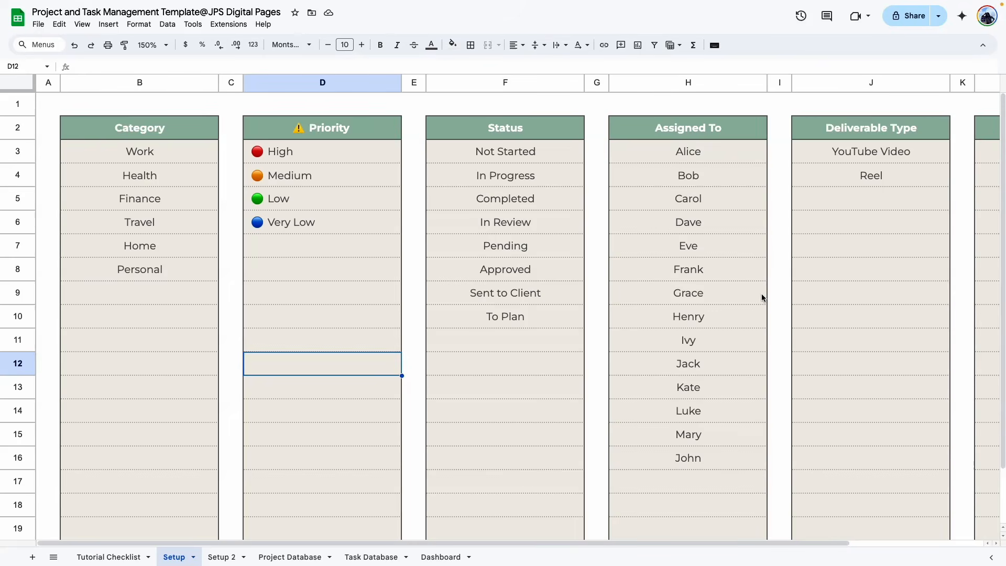
pyautogui.moveTo(93, 110); pyautogui.dragTo(699, 378)
pyautogui.press('super+c')
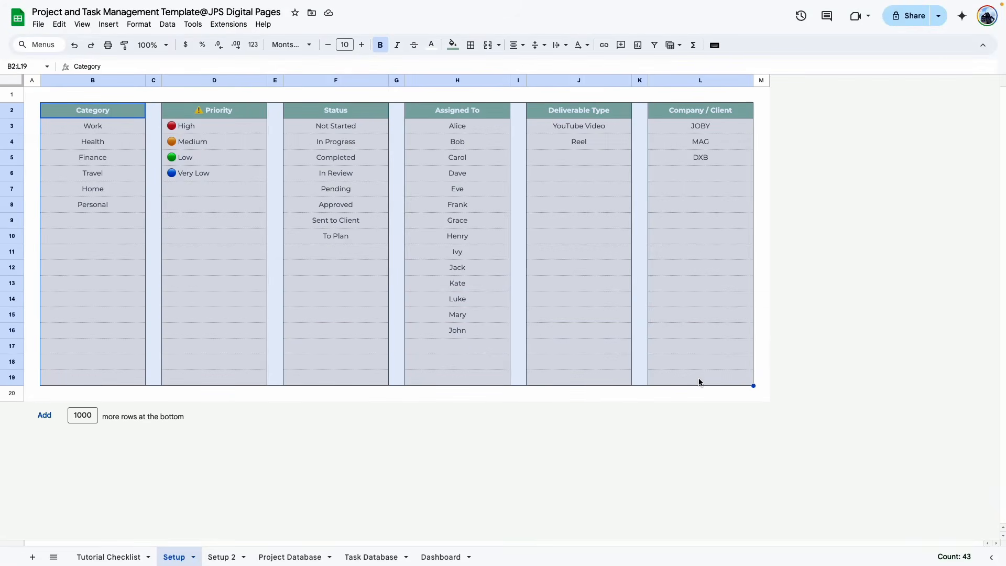
pyautogui.click(222, 557)
pyautogui.rightClick(94, 110)
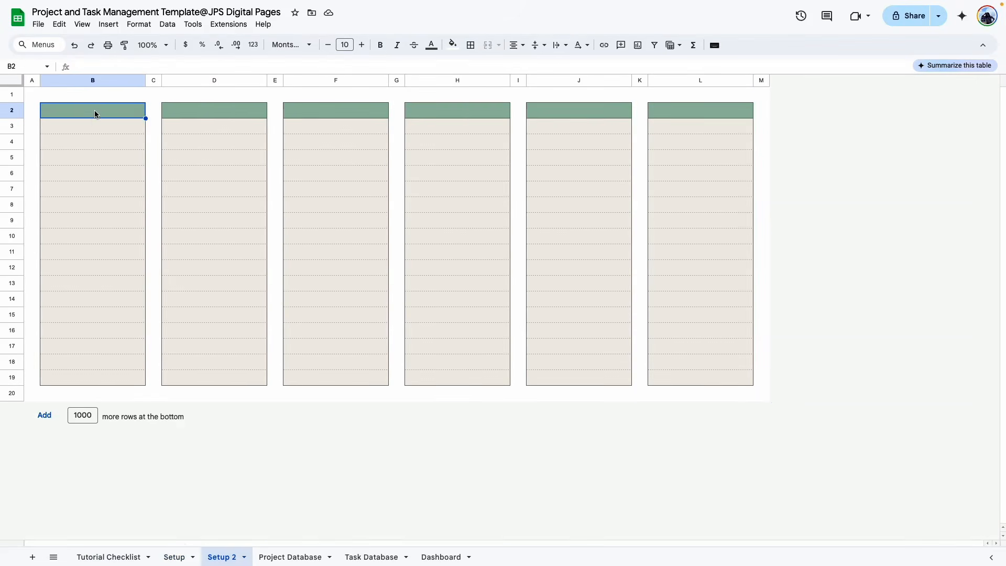
pyautogui.moveTo(216, 179)
pyautogui.click(287, 177)
# - Format the text of the header cells in B2:L2 on Setup 2 as white and bold
pyautogui.moveTo(99, 111); pyautogui.dragTo(671, 108)
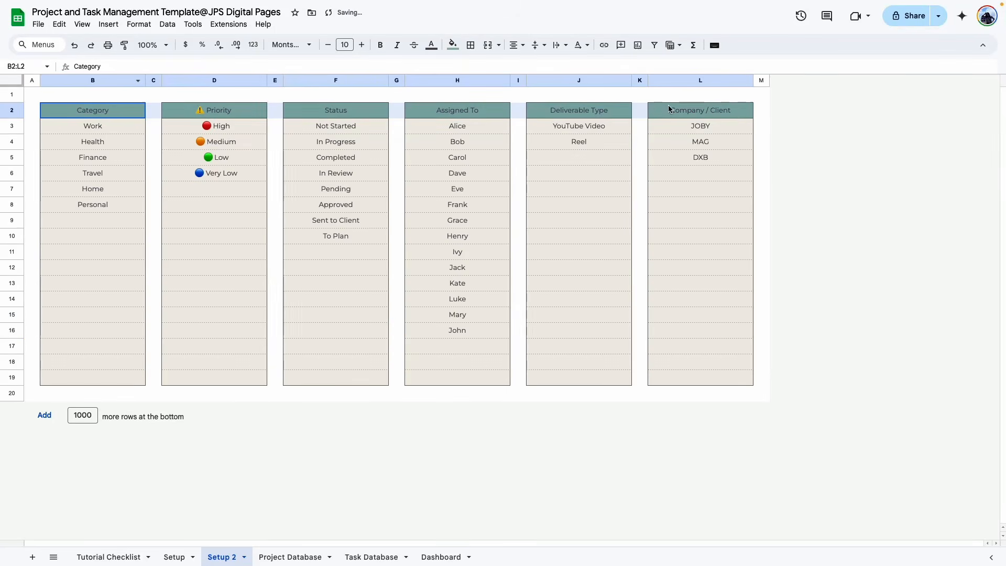
pyautogui.click(431, 45)
pyautogui.click(539, 83)
pyautogui.click(537, 319)
pyautogui.moveTo(100, 111); pyautogui.dragTo(681, 110)
pyautogui.click(381, 46)
pyautogui.click(571, 268)
# - Left-align the priority entries in D3:D19 on Setup 2
pyautogui.click(166, 51)
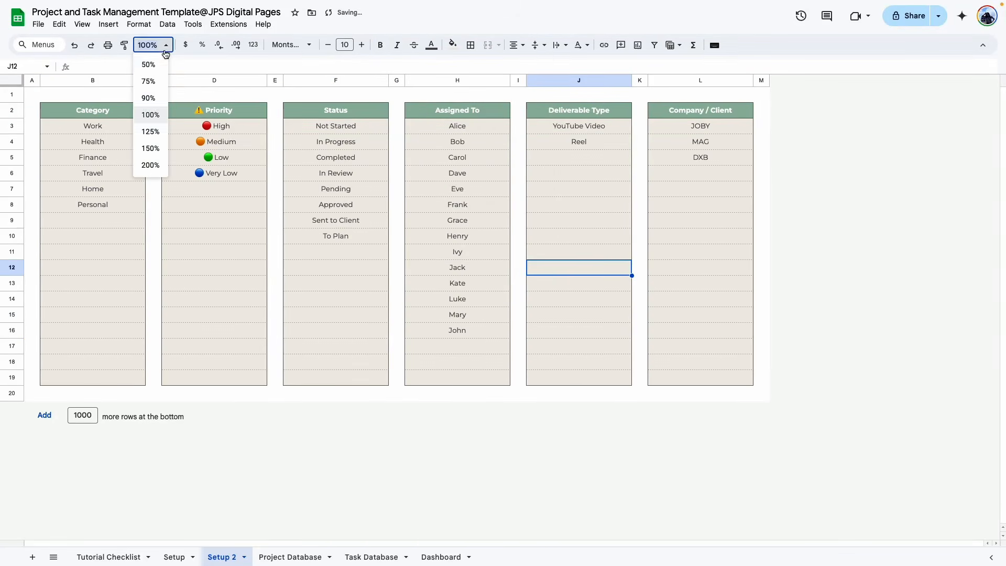
pyautogui.click(152, 131)
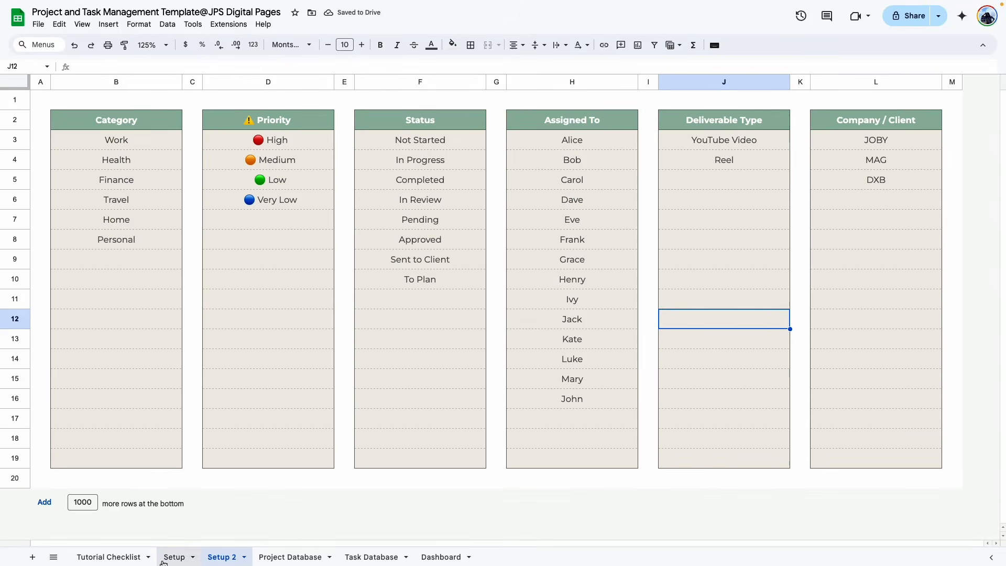
pyautogui.click(155, 157)
pyautogui.click(153, 198)
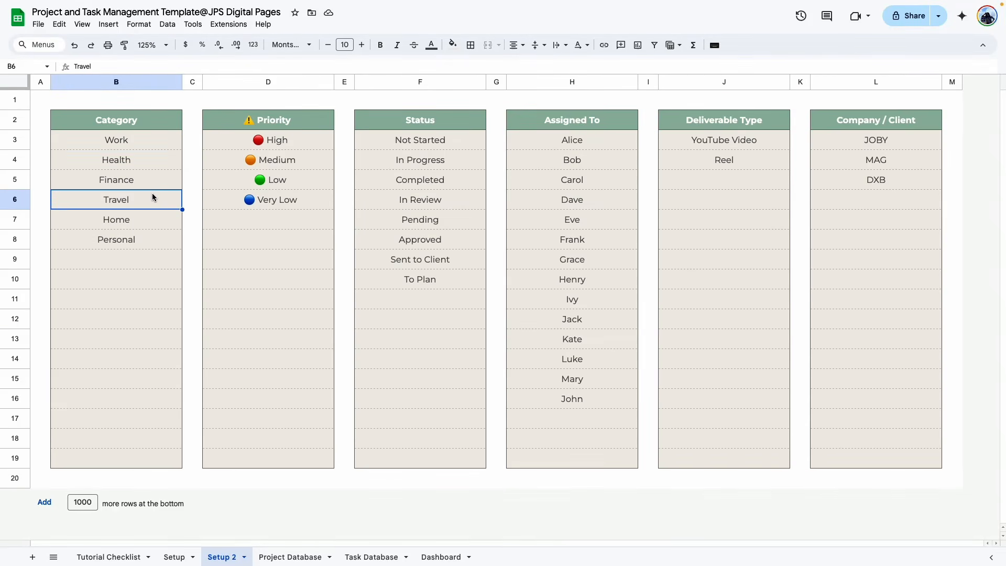
pyautogui.click(302, 139)
pyautogui.click(300, 253)
pyautogui.moveTo(312, 141); pyautogui.dragTo(312, 458)
pyautogui.click(517, 44)
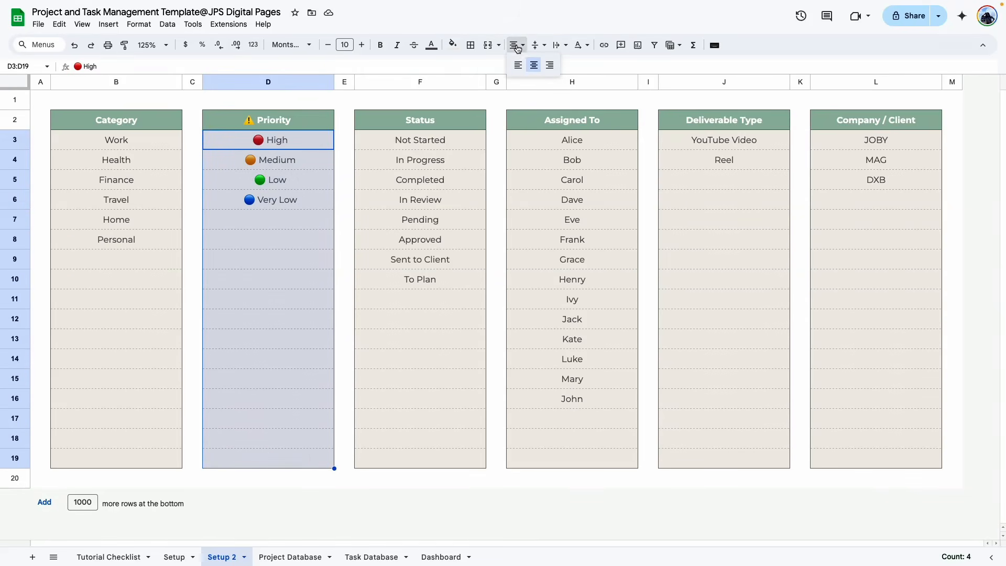
pyautogui.click(518, 65)
pyautogui.click(280, 270)
pyautogui.click(244, 128)
pyautogui.moveTo(245, 138); pyautogui.dragTo(268, 446)
pyautogui.click(319, 320)
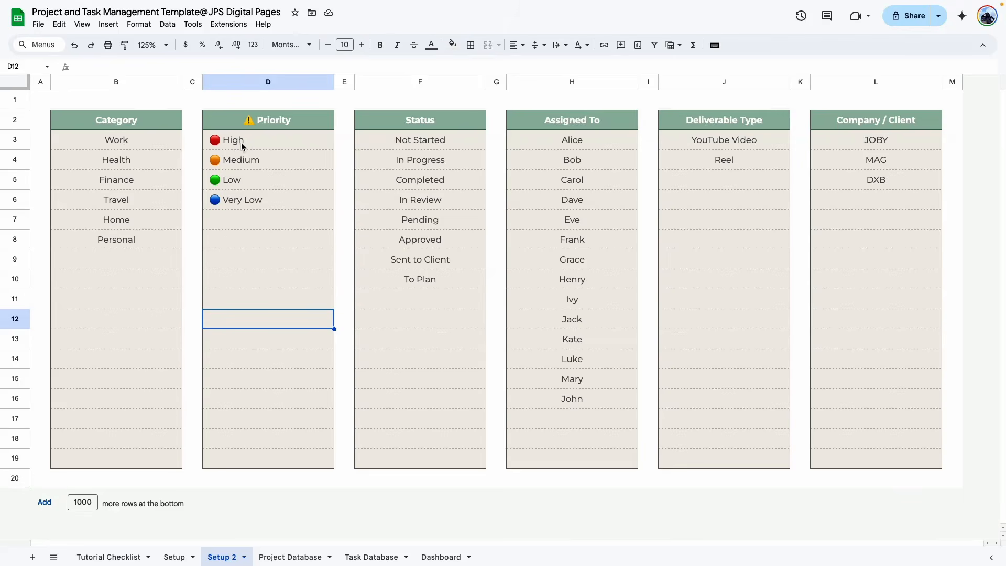
# - Add the entry Urgent in D7 beneath the existing priorities
pyautogui.click(277, 239)
pyautogui.click(216, 162)
pyautogui.click(217, 181)
pyautogui.click(216, 201)
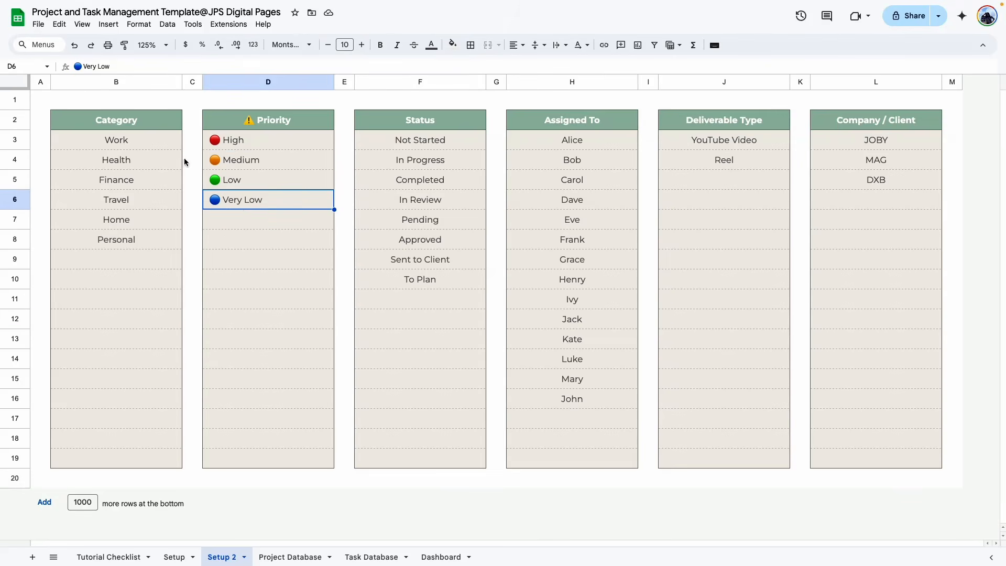
pyautogui.click(231, 141)
pyautogui.click(233, 216)
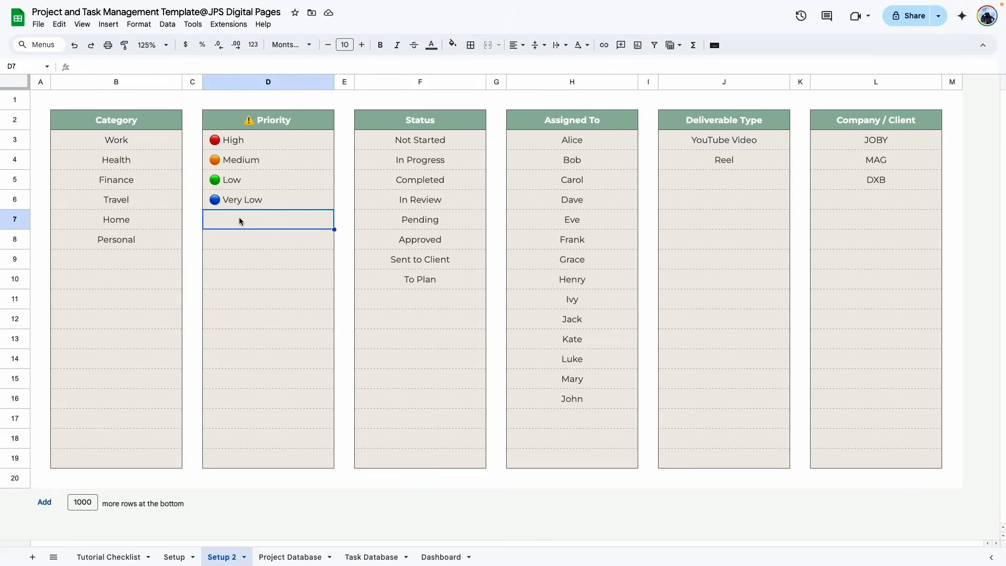
pyautogui.doubleClick(239, 220)
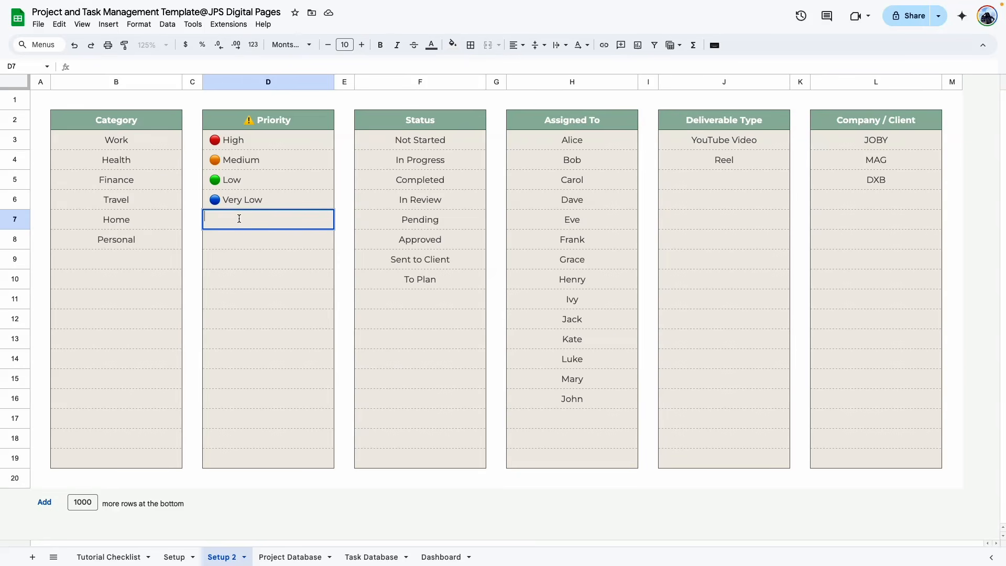
pyautogui.write('Urgent')
pyautogui.click(222, 257)
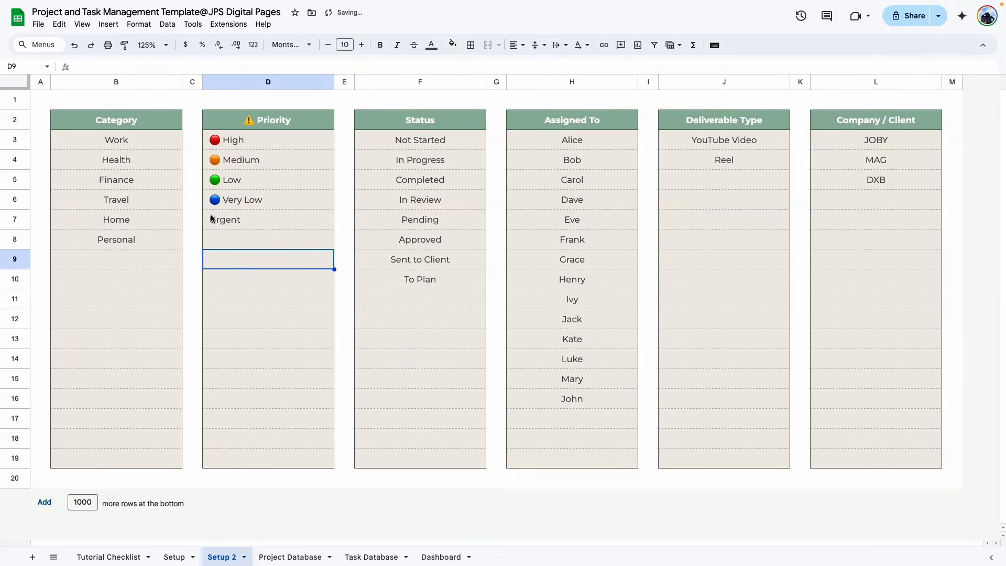
# - Insert the red double exclamation mark emoji from the symbols category into the Urgent entry in D7
pyautogui.doubleClick(210, 219)
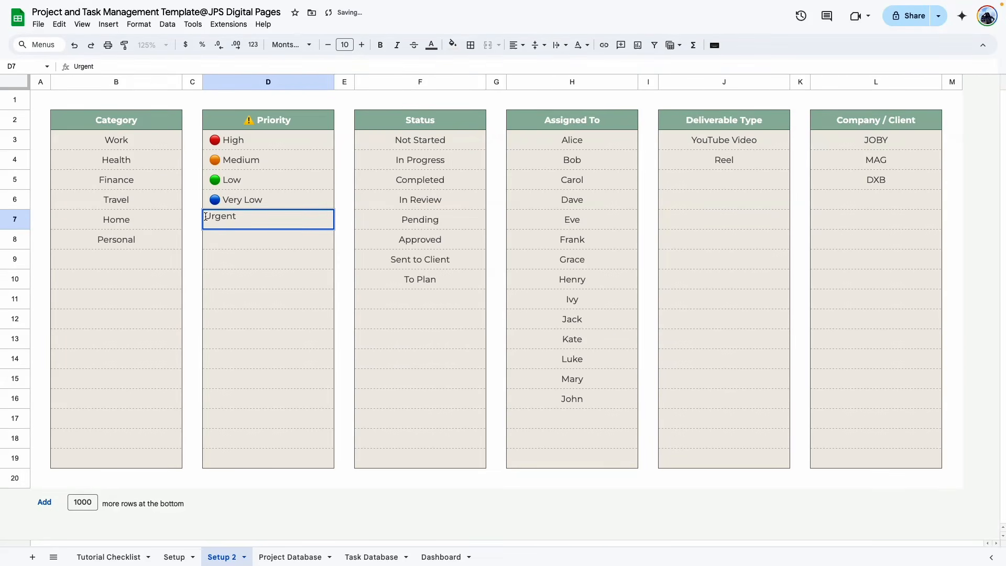
pyautogui.click(108, 25)
pyautogui.click(141, 294)
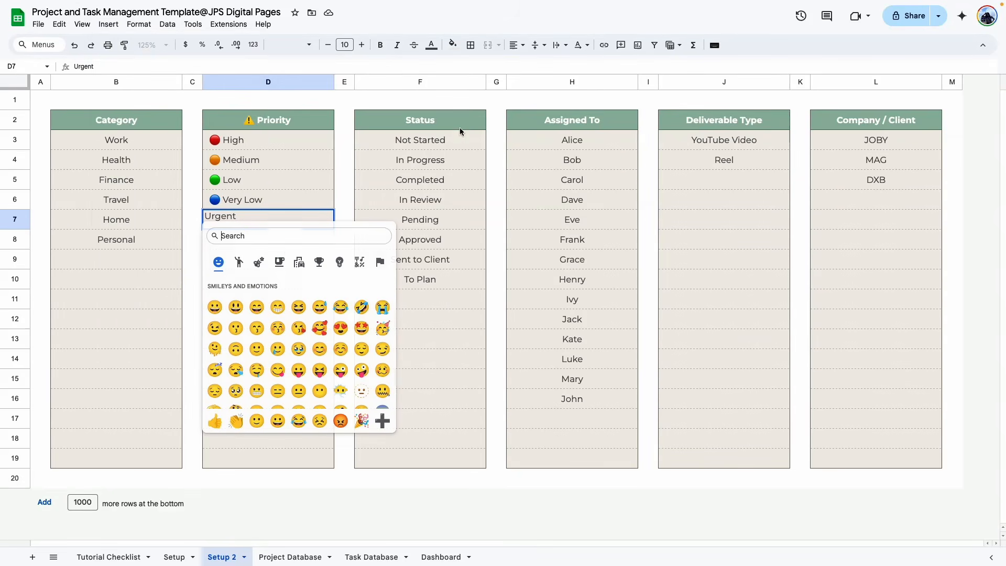
pyautogui.click(360, 263)
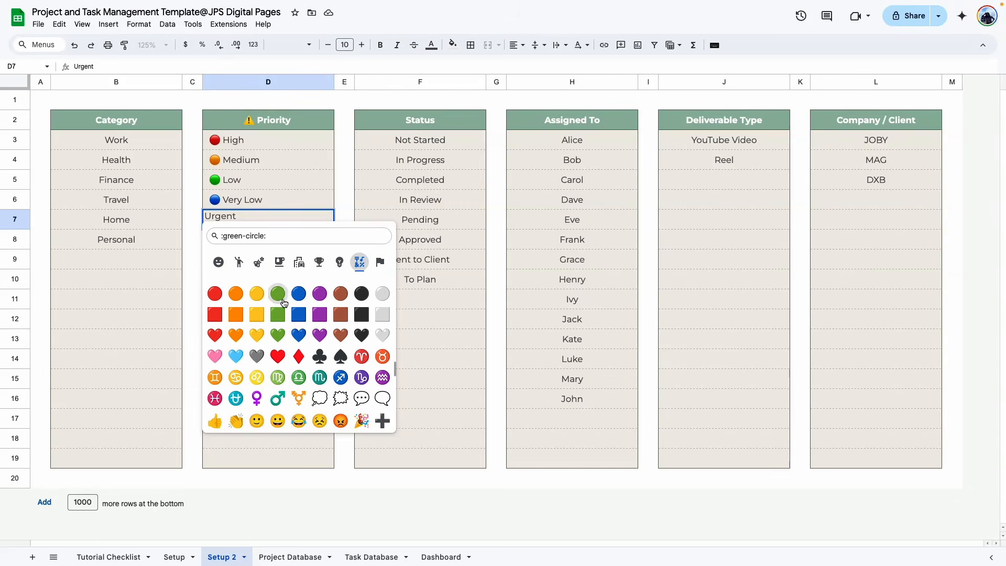
pyautogui.scroll(-3, 362, 314)
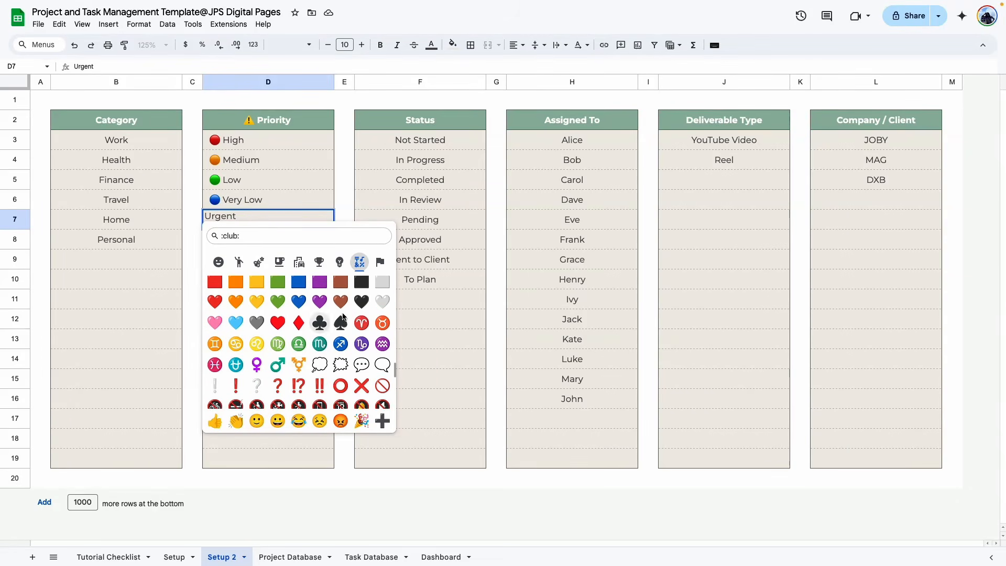
pyautogui.scroll(-1, 325, 318)
pyautogui.click(321, 318)
pyautogui.click(268, 299)
# - Move the double exclamation mark emoji in D7 in front of the word Urgent
pyautogui.click(248, 220)
pyautogui.doubleClick(246, 217)
pyautogui.press('BackSpace')
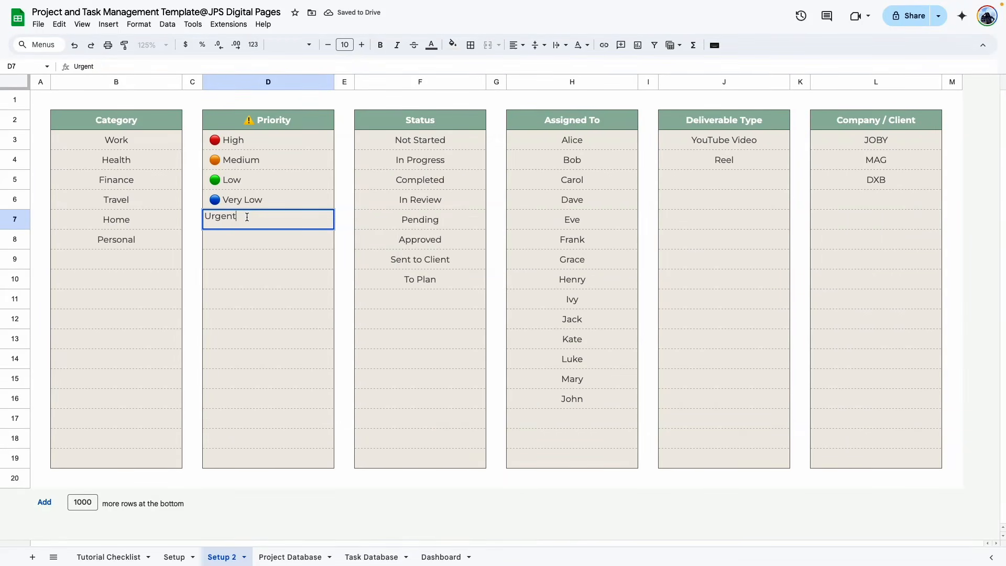
pyautogui.write('‼')
pyautogui.click(265, 294)
pyautogui.click(445, 124)
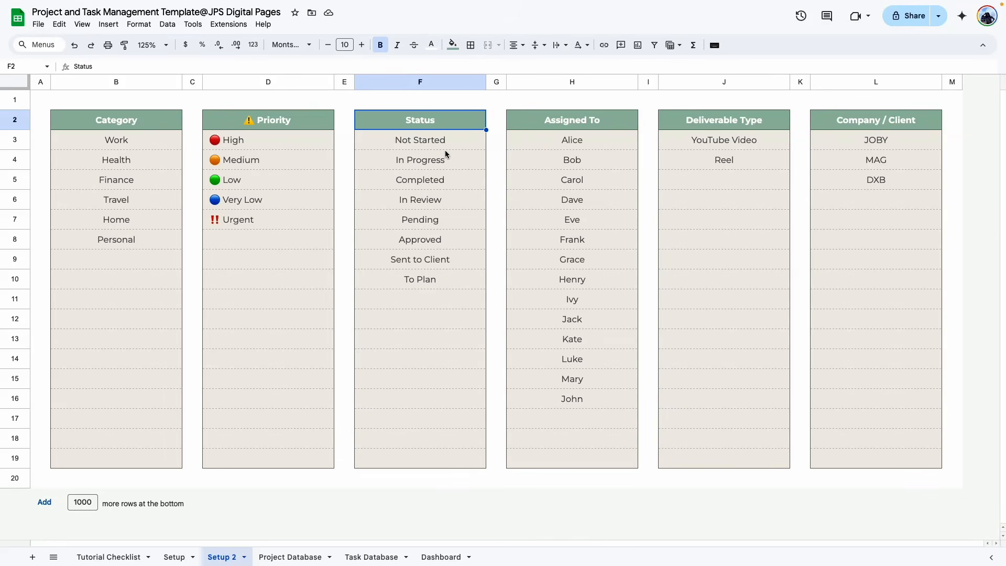
pyautogui.click(579, 163)
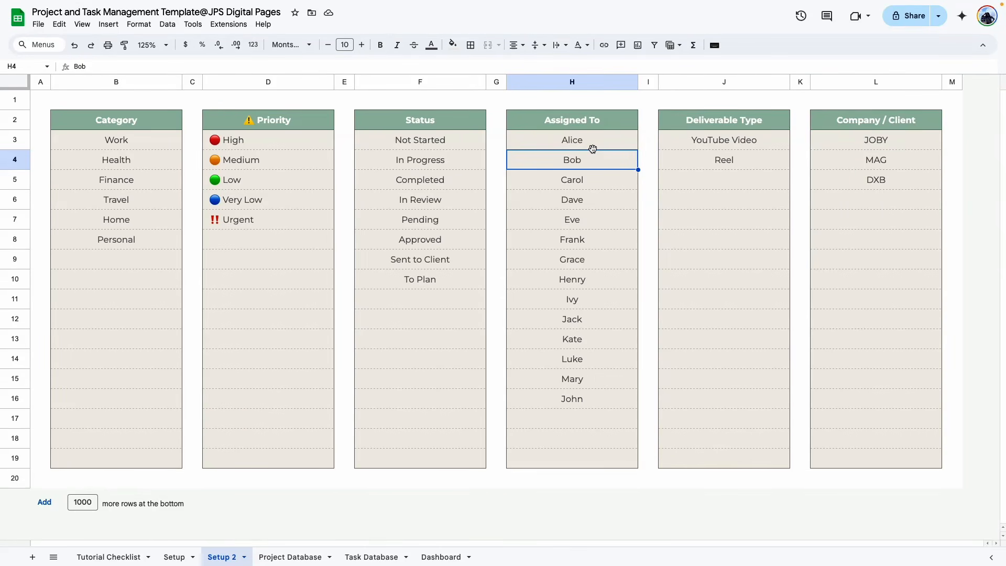
pyautogui.click(718, 140)
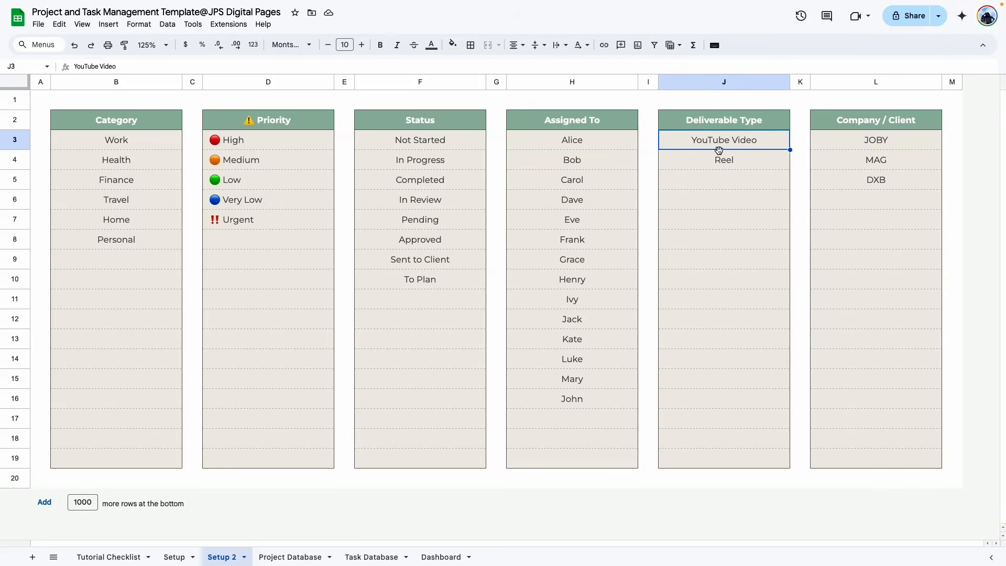
pyautogui.click(719, 172)
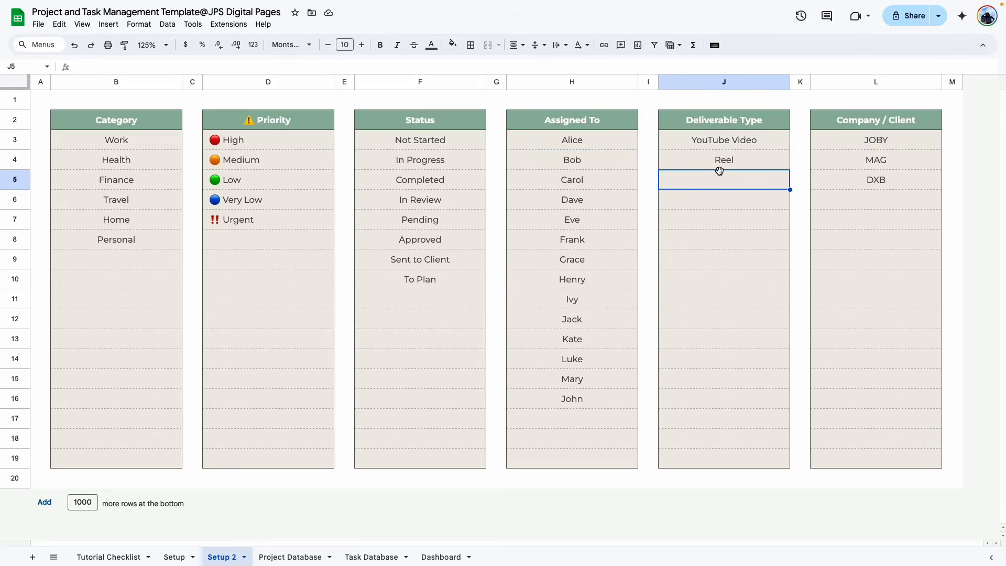
pyautogui.click(716, 204)
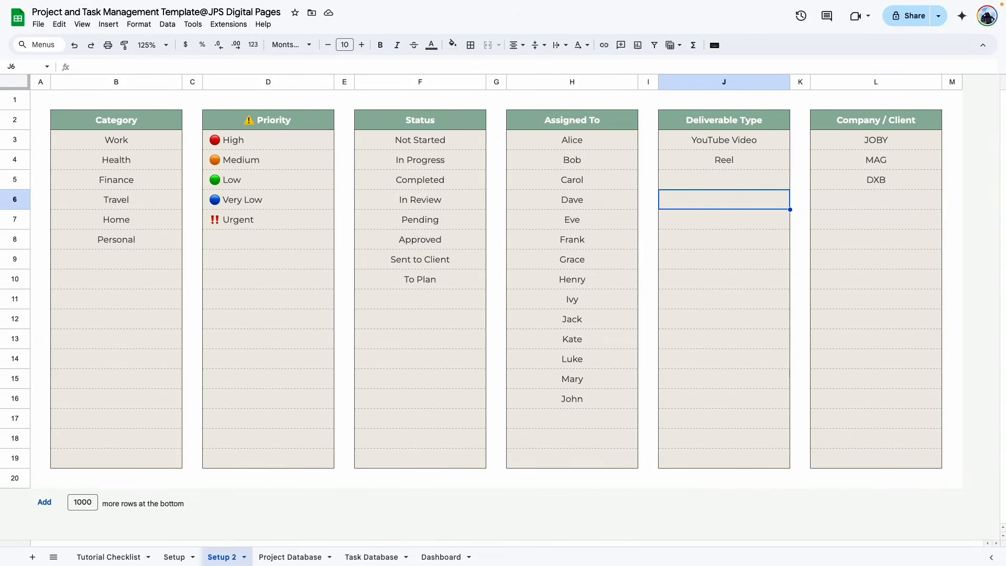
# - Check off the Setup tab item on the Tutorial Checklist sheet
pyautogui.click(121, 555)
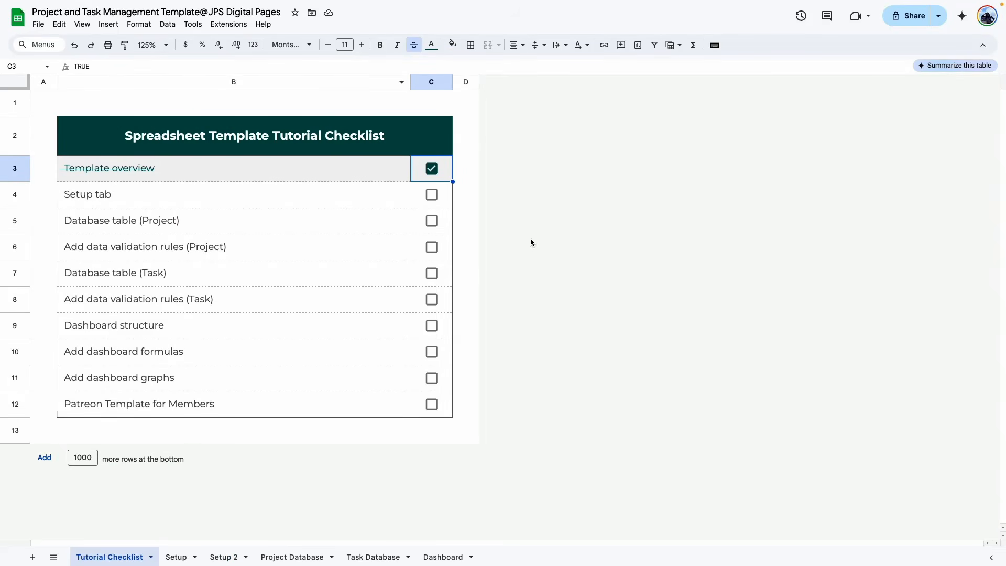
pyautogui.click(157, 45)
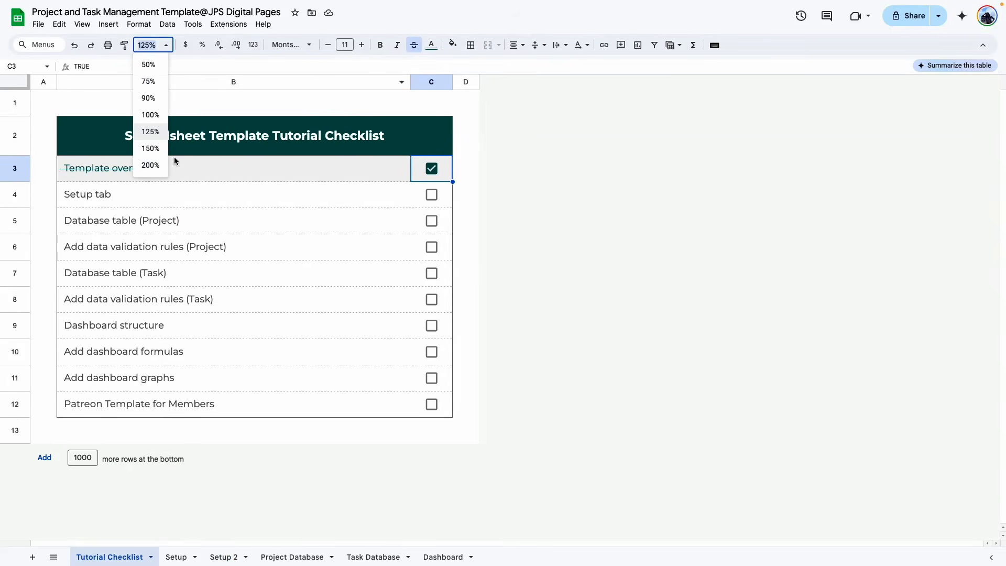
pyautogui.click(148, 164)
pyautogui.click(678, 259)
pyautogui.scroll(-1, 367, 314)
pyautogui.click(188, 260)
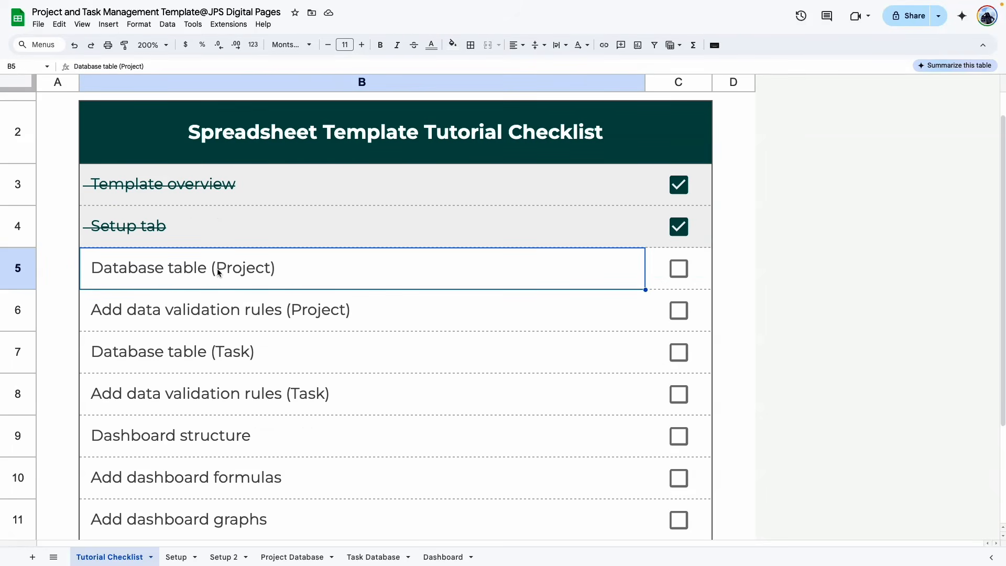
# - Open the Project Database sheet and copy its sheet name
pyautogui.click(283, 556)
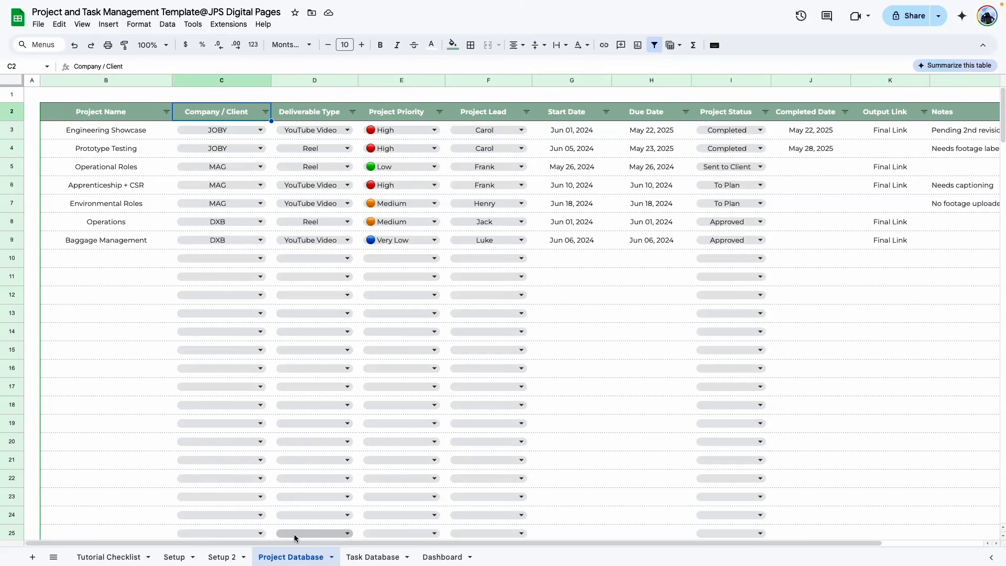
pyautogui.moveTo(299, 544); pyautogui.dragTo(264, 539)
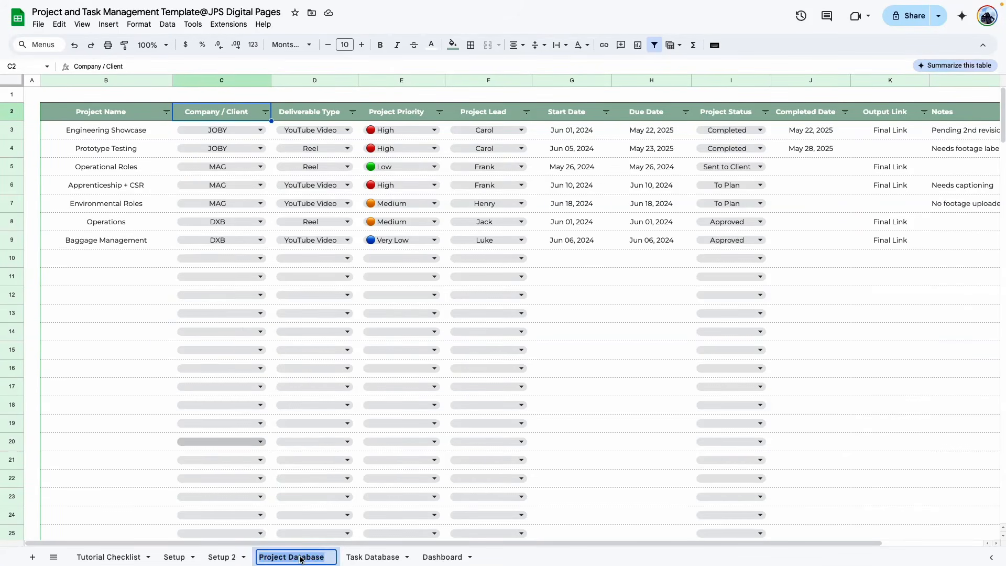
pyautogui.click(167, 409)
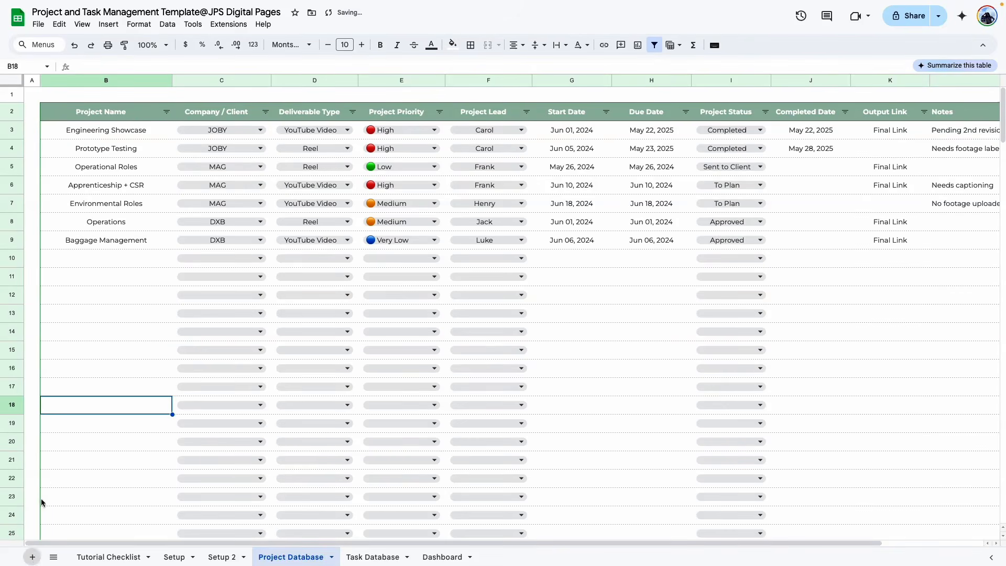
# - Add a new sheet and set all its cells to the Montserrat font with centred horizontal alignment
pyautogui.click(33, 557)
pyautogui.click(12, 80)
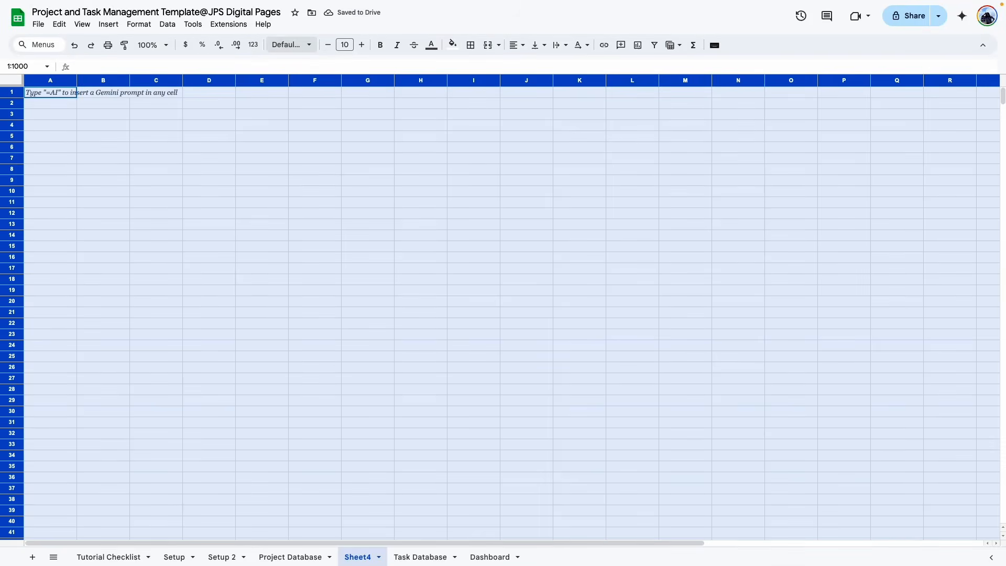
pyautogui.click(291, 44)
pyautogui.click(314, 149)
pyautogui.click(513, 45)
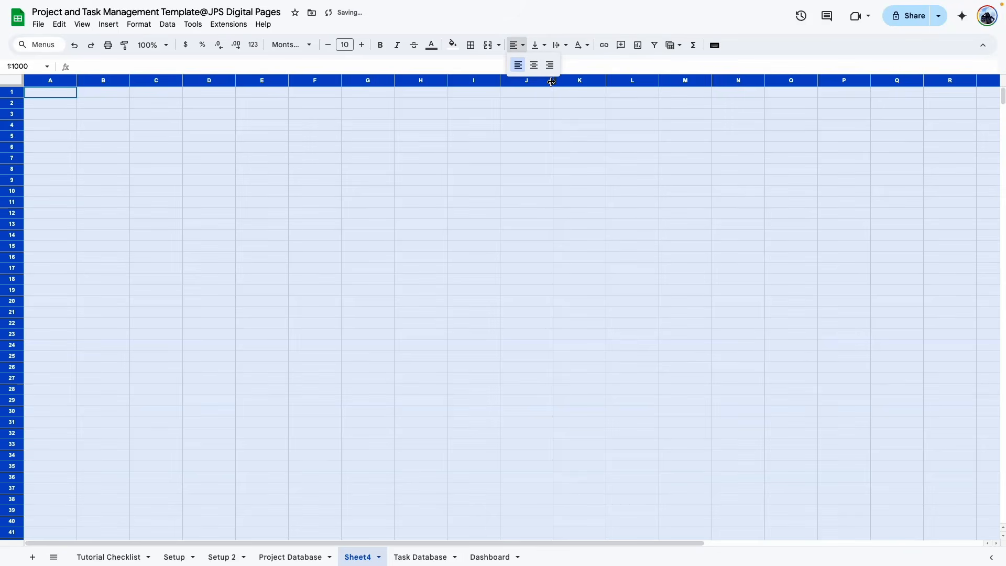
pyautogui.click(533, 63)
pyautogui.click(473, 202)
# - Rename the new sheet as Project Database 2
pyautogui.doubleClick(360, 556)
pyautogui.write('Project Database')
pyautogui.write('2')
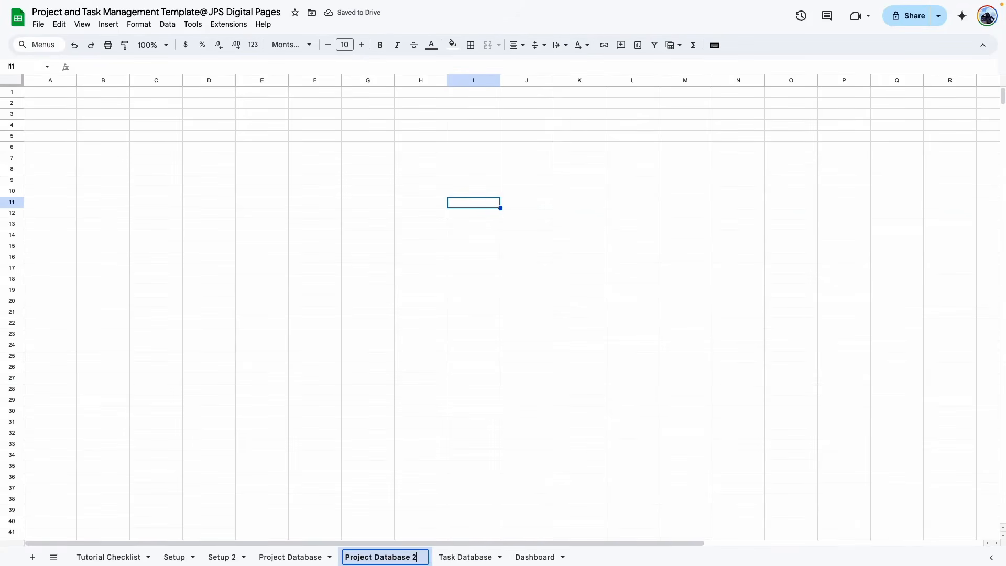
pyautogui.press('Return')
# - Check the layout of the Project Database sheet and set rows 1 to 1000 on Project Database 2 to 30 pixels high
pyautogui.click(291, 557)
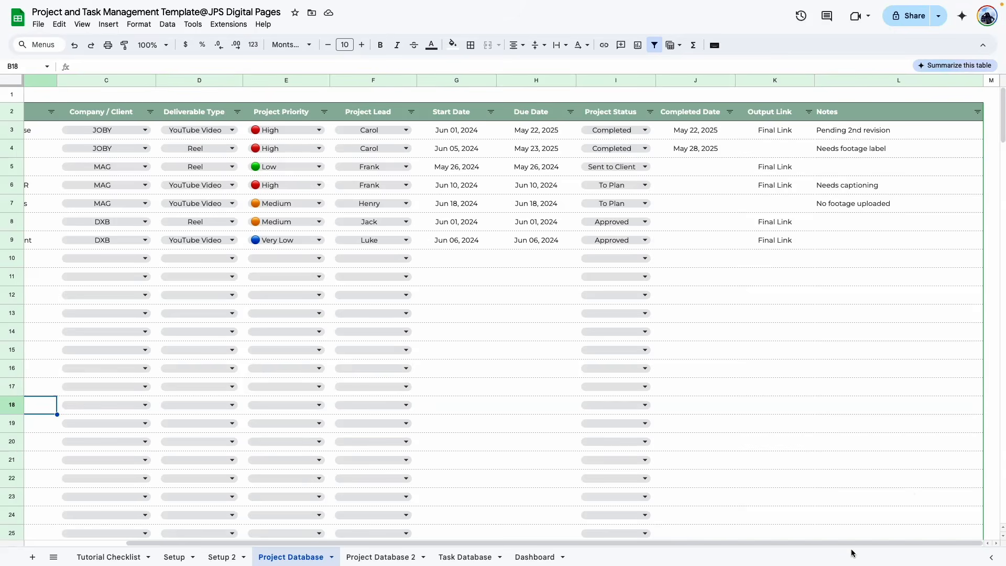
pyautogui.hscroll(-3, 115, 303)
pyautogui.scroll(-1, 115, 303)
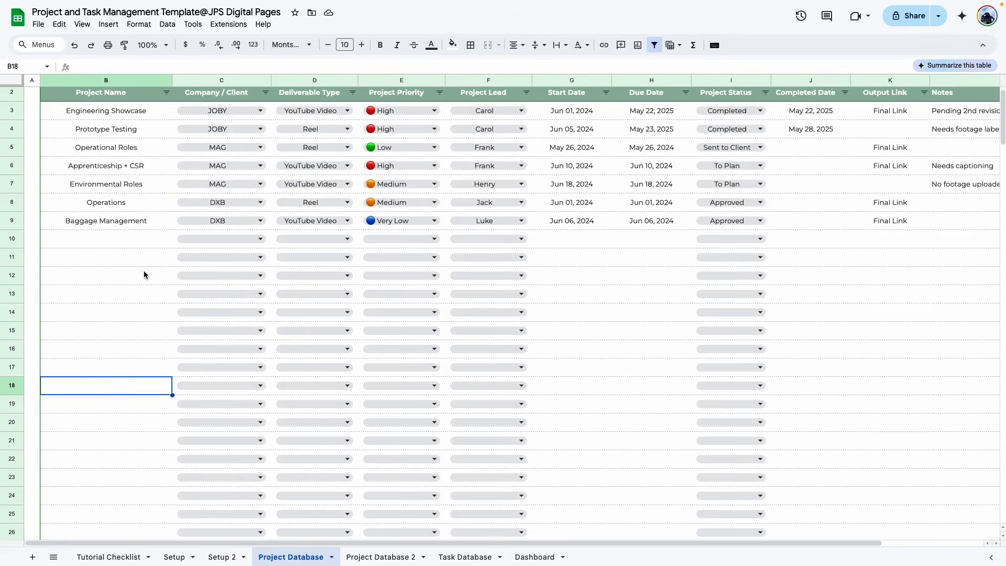
pyautogui.click(341, 556)
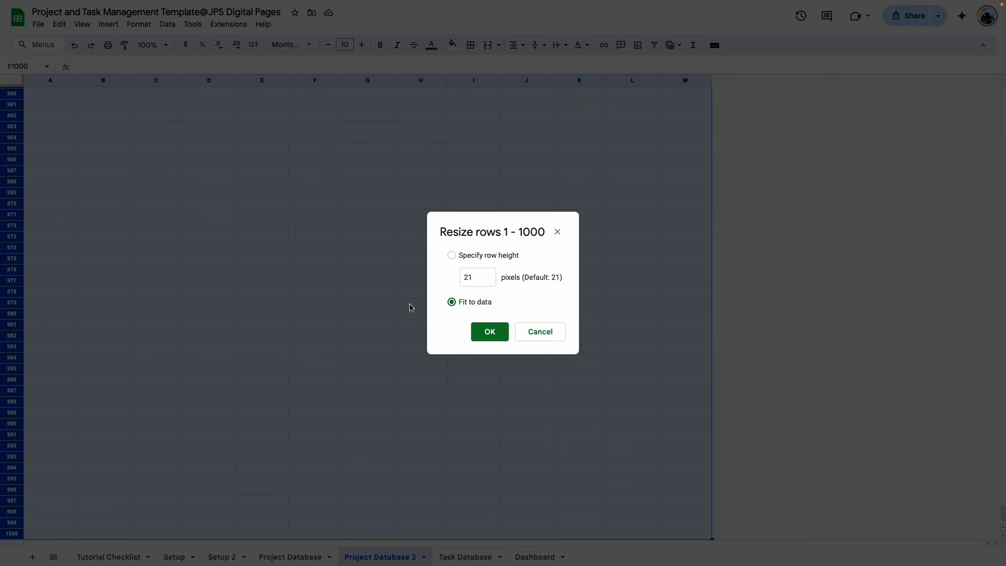
pyautogui.click(477, 277)
pyautogui.write('30')
pyautogui.press('Return')
pyautogui.click(109, 131)
# - Set the width of margin columns A and M on Project Database 2 to 30 pixels
pyautogui.click(49, 81)
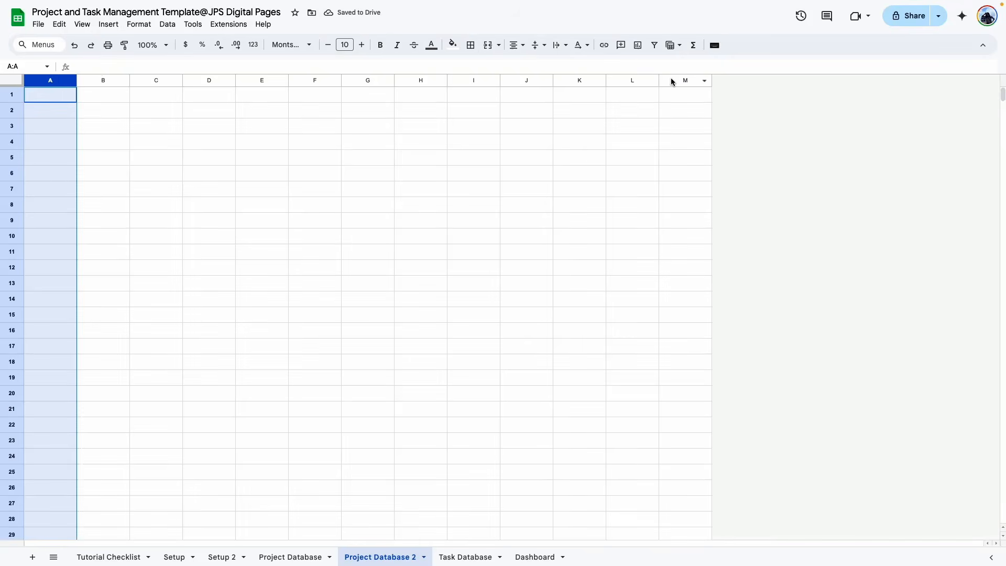
pyautogui.keyDown('super'); pyautogui.click(671, 80); pyautogui.keyUp('super')
pyautogui.rightClick(670, 80)
pyautogui.click(731, 142)
pyautogui.write('30')
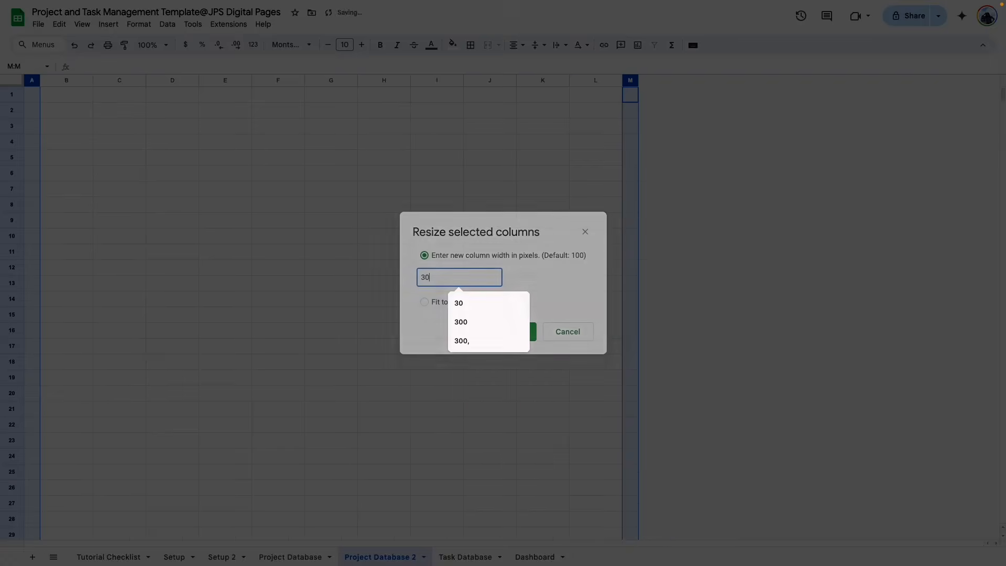
pyautogui.press('Return')
# - Put a dark grey outer border around the header row B2:L2 on Project Database 2
pyautogui.moveTo(56, 108); pyautogui.dragTo(596, 114)
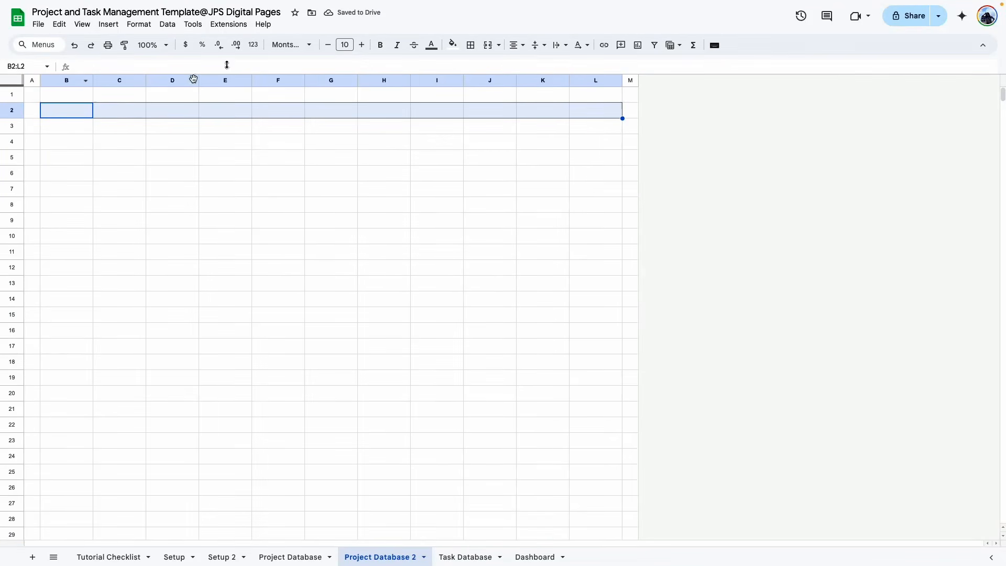
pyautogui.click(470, 45)
pyautogui.click(570, 69)
pyautogui.click(600, 106)
pyautogui.click(547, 68)
# - Put an outer border around the table body B3:L1000
pyautogui.moveTo(67, 125); pyautogui.dragTo(583, 159)
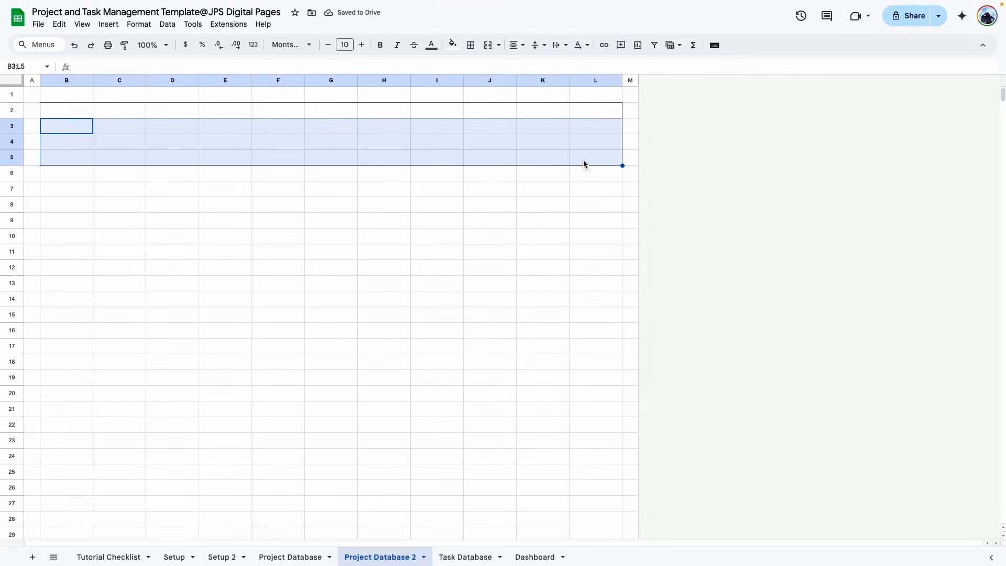
pyautogui.hotkey('ctrl', 'shift', 'Down')
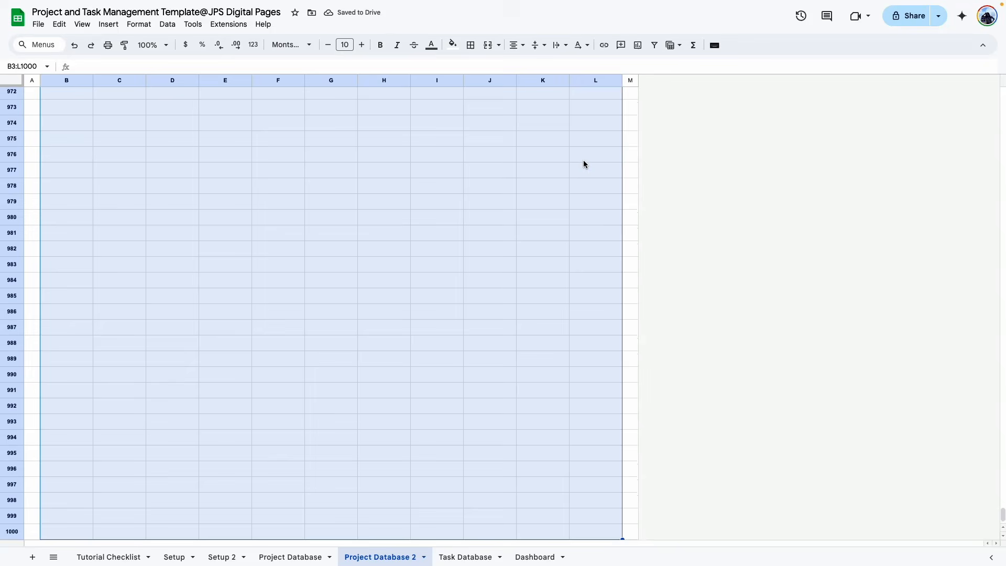
pyautogui.click(470, 46)
pyautogui.click(548, 68)
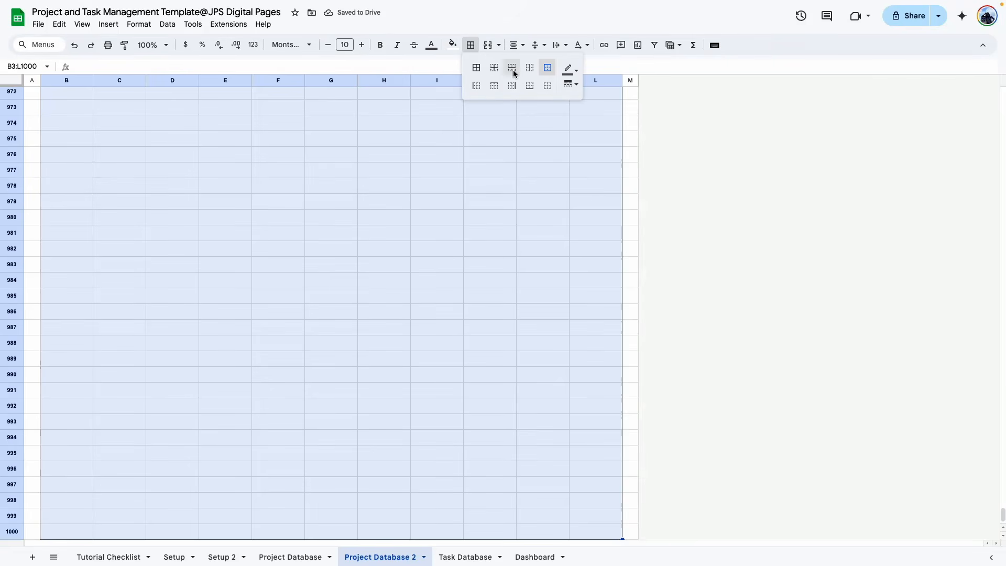
# - Add horizontal inner borders to B3:L1000 in a lighter grey with the dotted line style
pyautogui.click(512, 74)
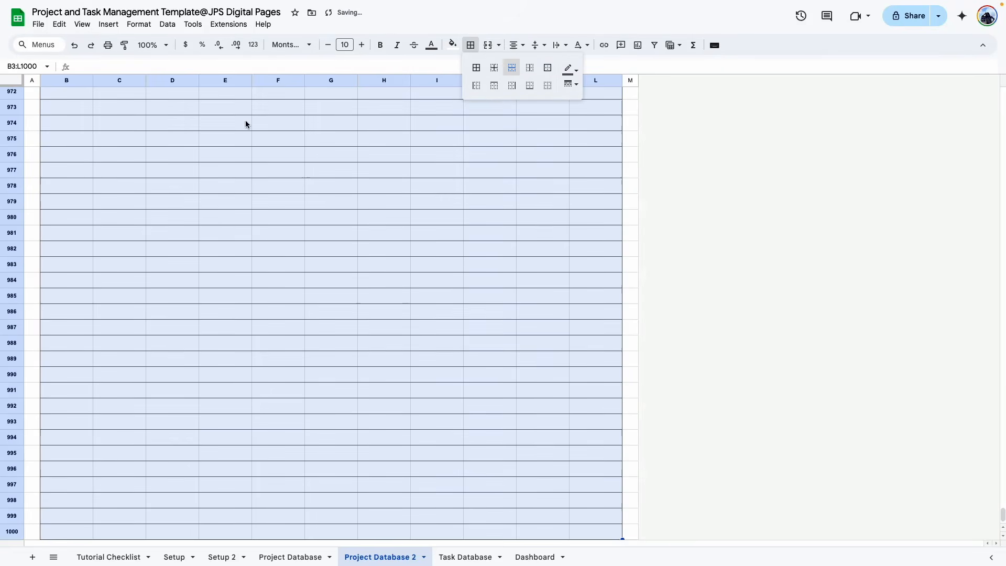
pyautogui.click(576, 73)
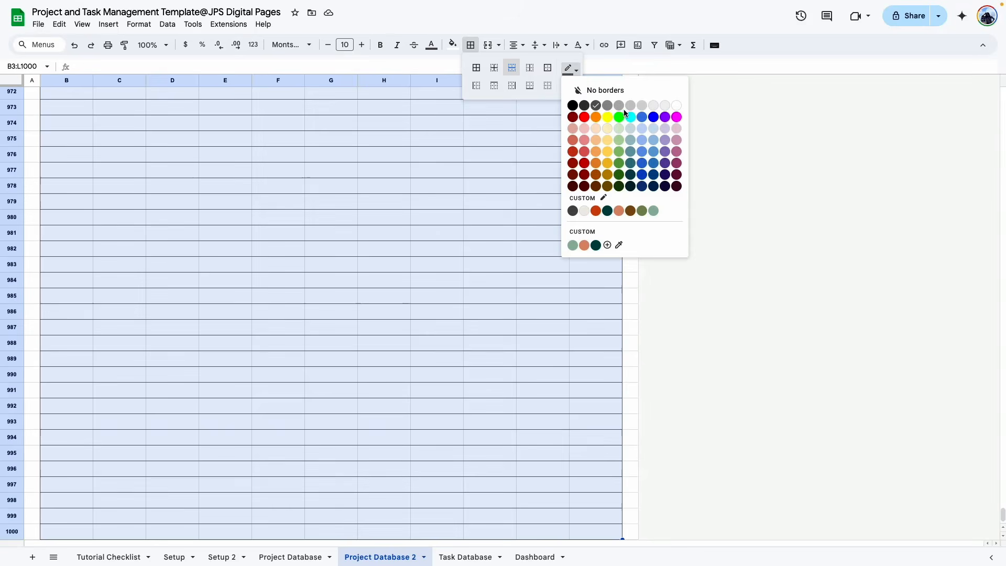
pyautogui.click(621, 111)
pyautogui.click(568, 82)
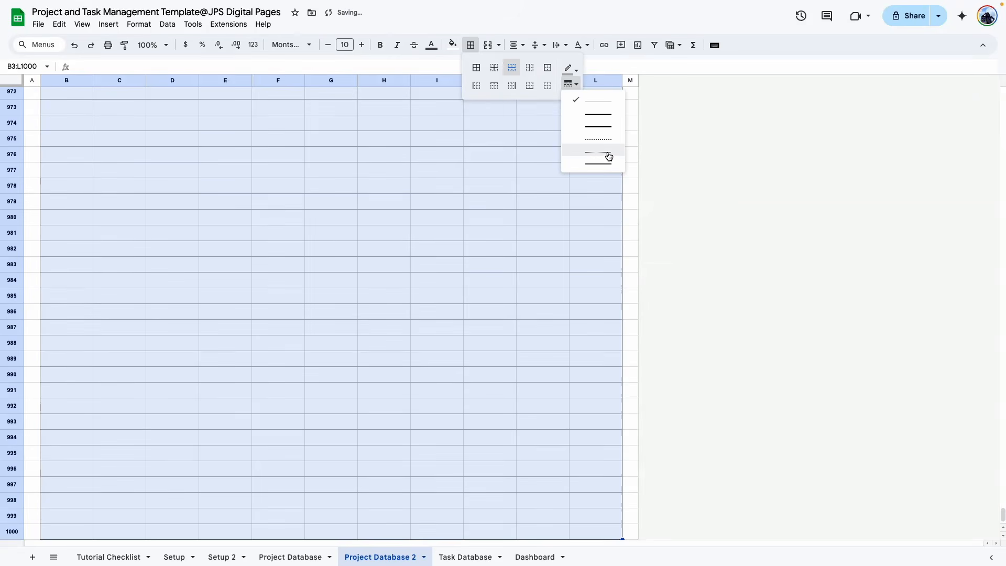
pyautogui.click(600, 155)
pyautogui.click(503, 248)
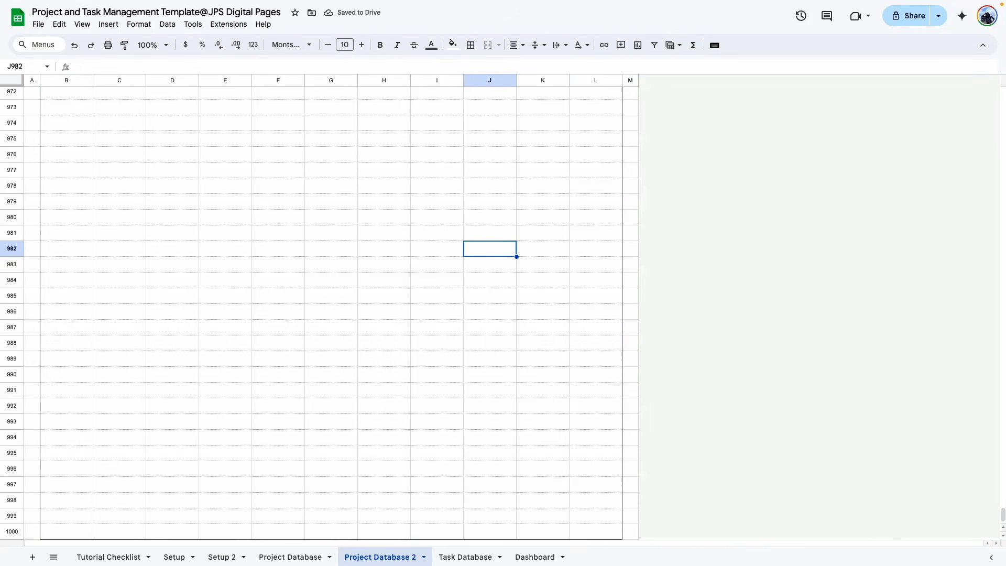
# - Fill the header row B2:L2 with the custom sage green and set its text colour to white
pyautogui.press('super+shift+Up')
pyautogui.click(425, 219)
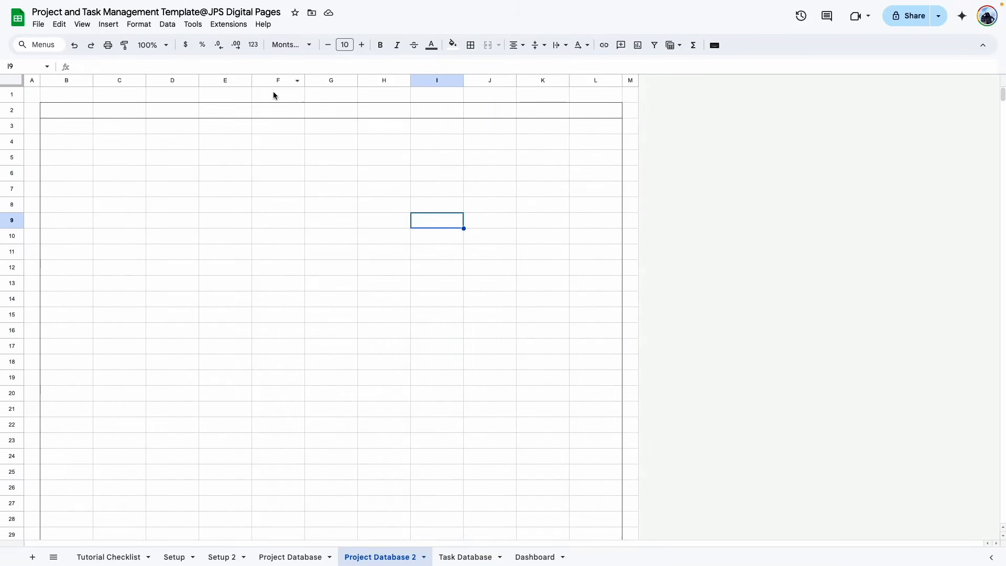
pyautogui.moveTo(51, 112); pyautogui.dragTo(605, 106)
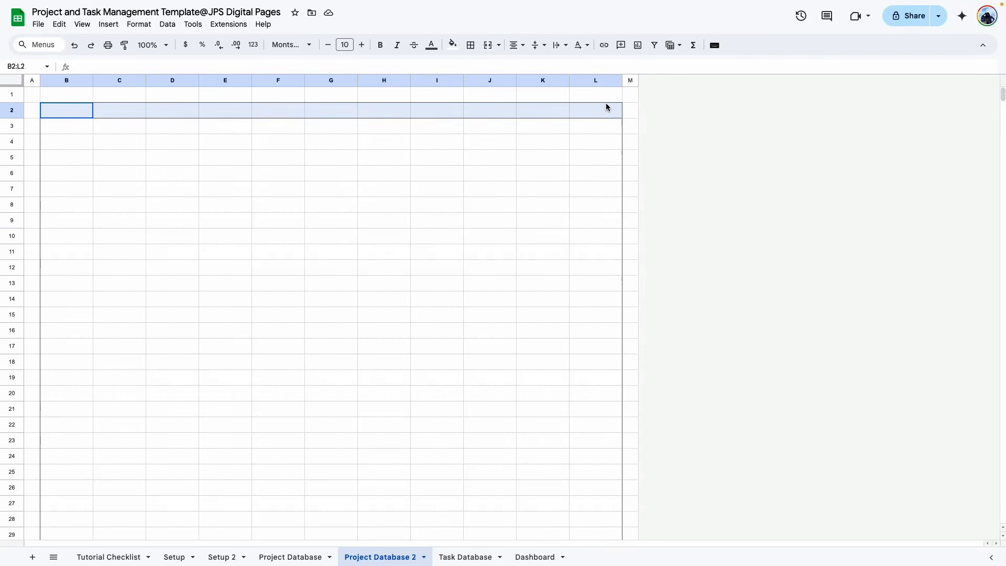
pyautogui.click(452, 44)
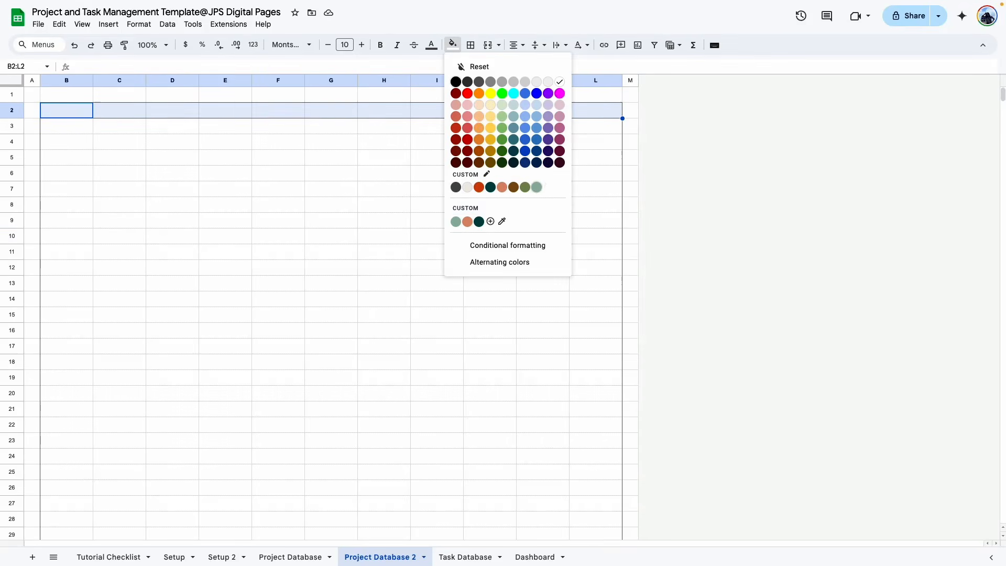
pyautogui.click(536, 187)
pyautogui.click(432, 45)
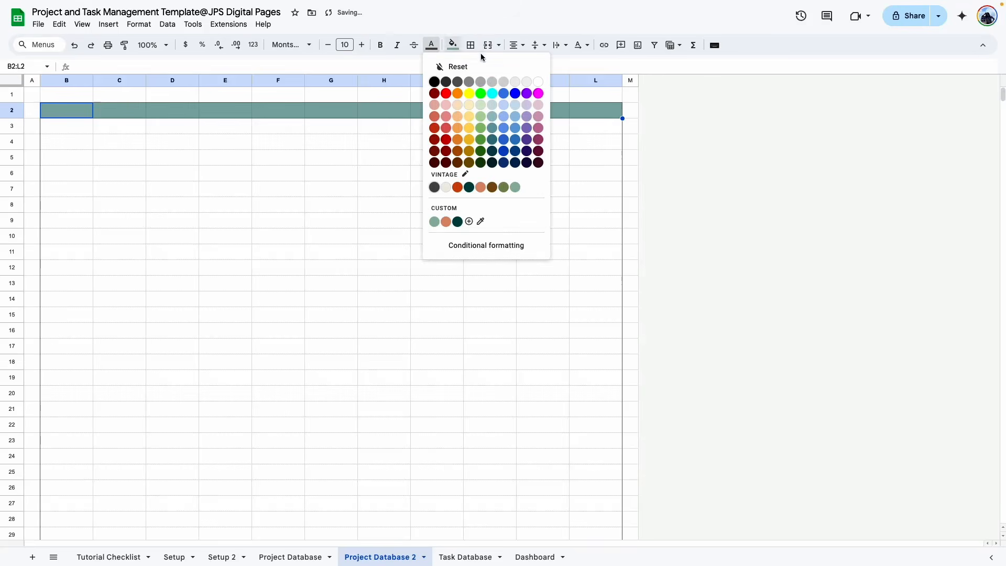
pyautogui.click(173, 141)
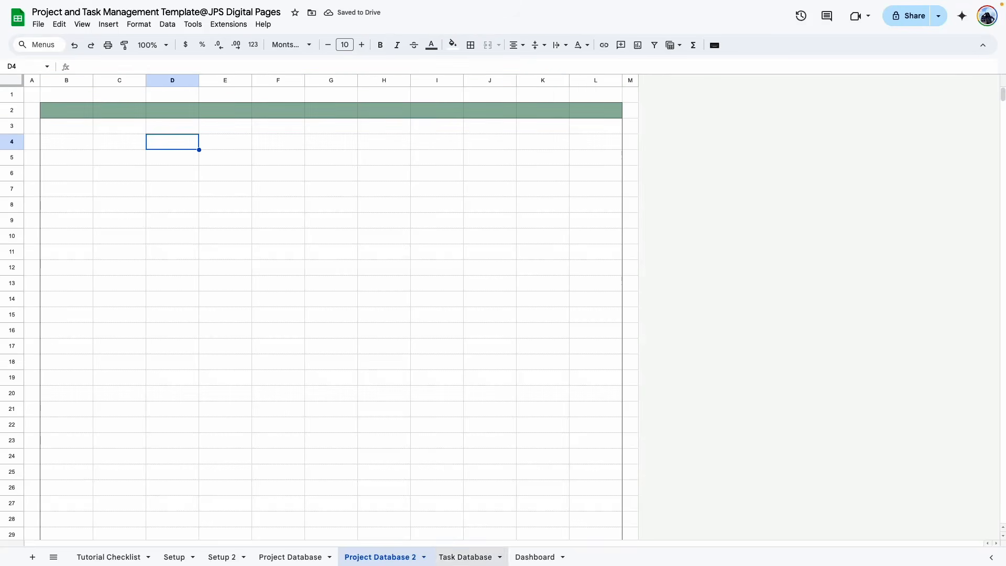
# - Copy the headers B2:L2 from the Project Database sheet and paste only their values into Project Database 2 starting at B2
pyautogui.click(295, 556)
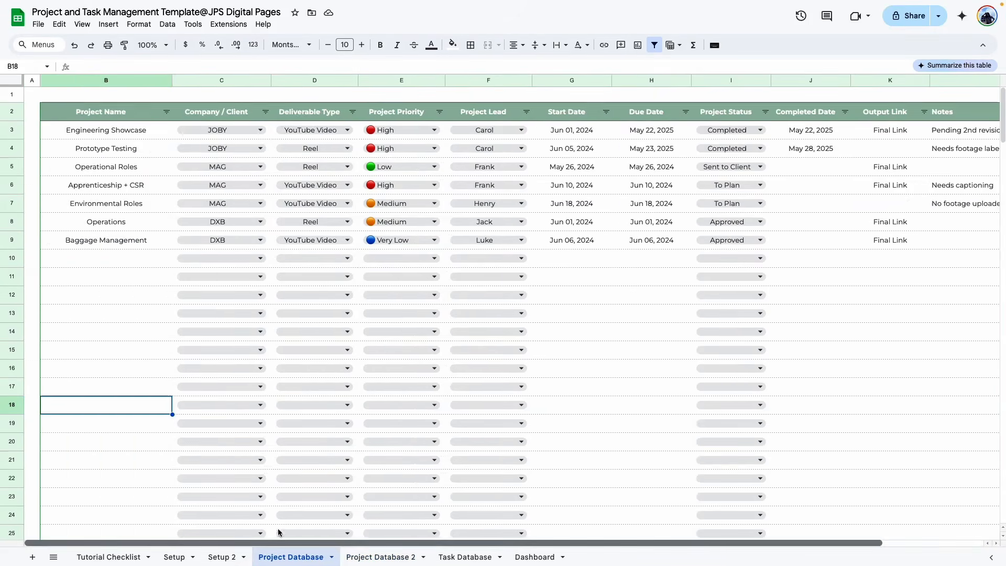
pyautogui.moveTo(64, 113); pyautogui.dragTo(315, 111)
pyautogui.click(123, 313)
pyautogui.moveTo(105, 111); pyautogui.dragTo(977, 112)
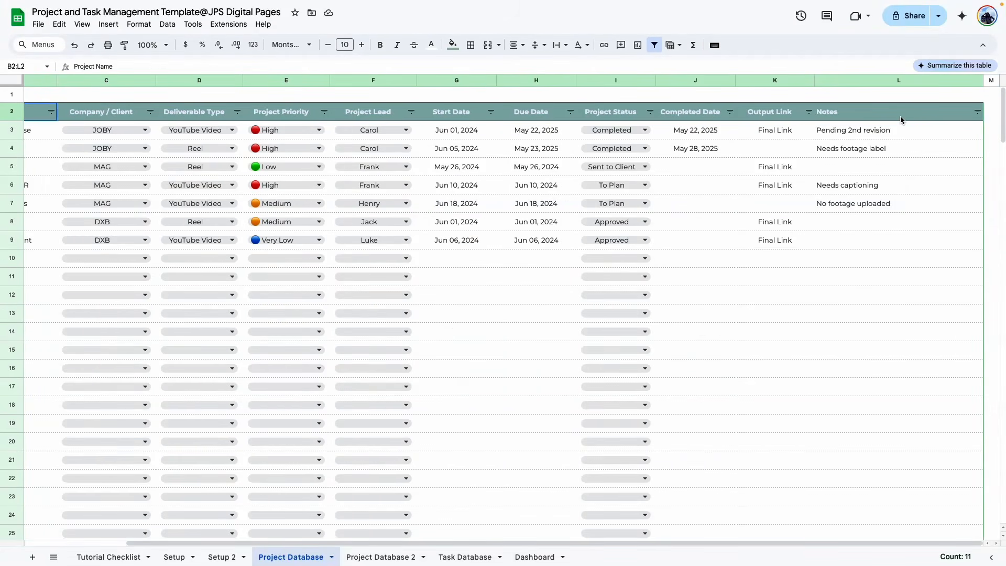
pyautogui.click(381, 556)
pyautogui.rightClick(74, 116)
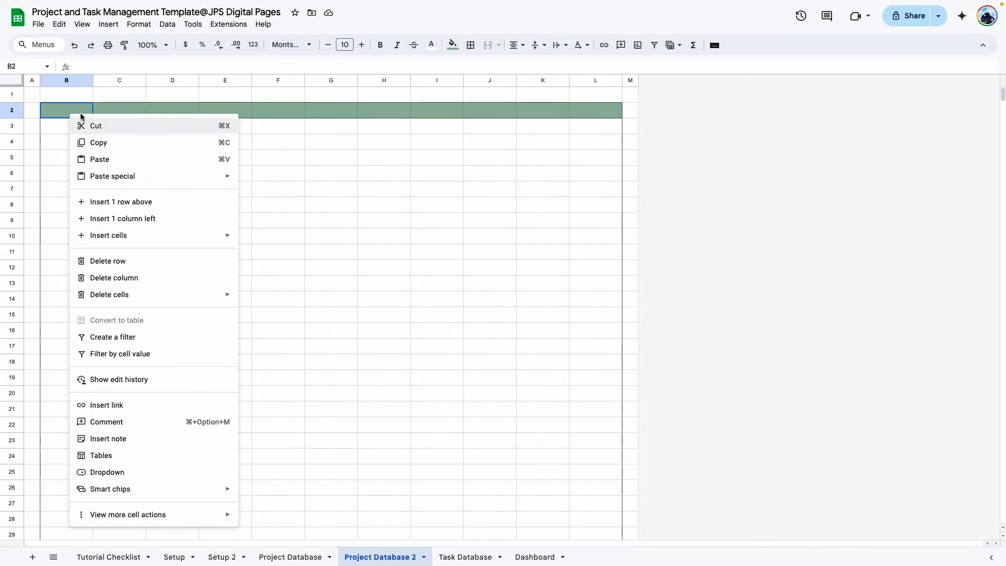
pyautogui.moveTo(186, 176)
pyautogui.click(266, 177)
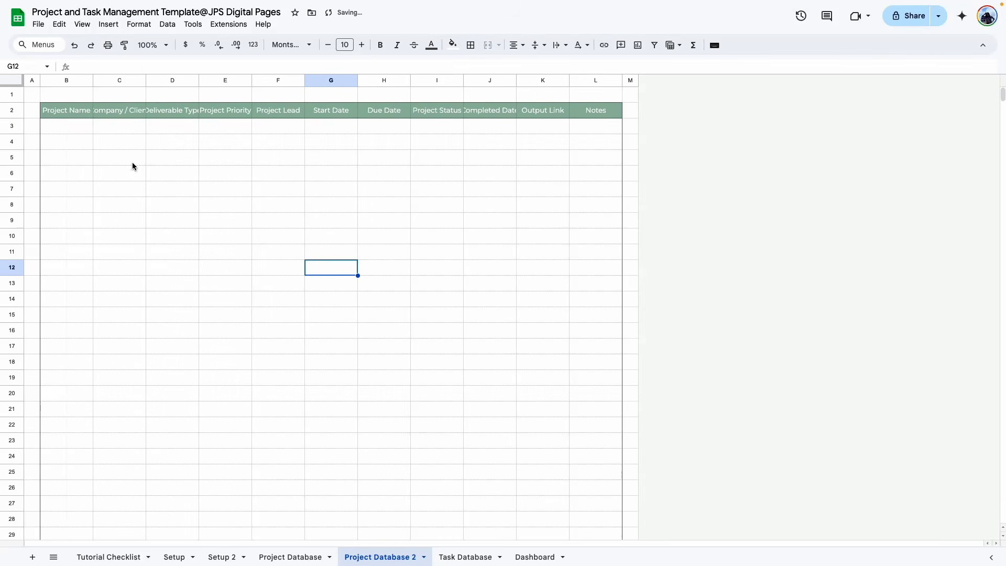
# - Set the width of the Project Name column B to 200 pixels
pyautogui.click(80, 113)
pyautogui.click(127, 112)
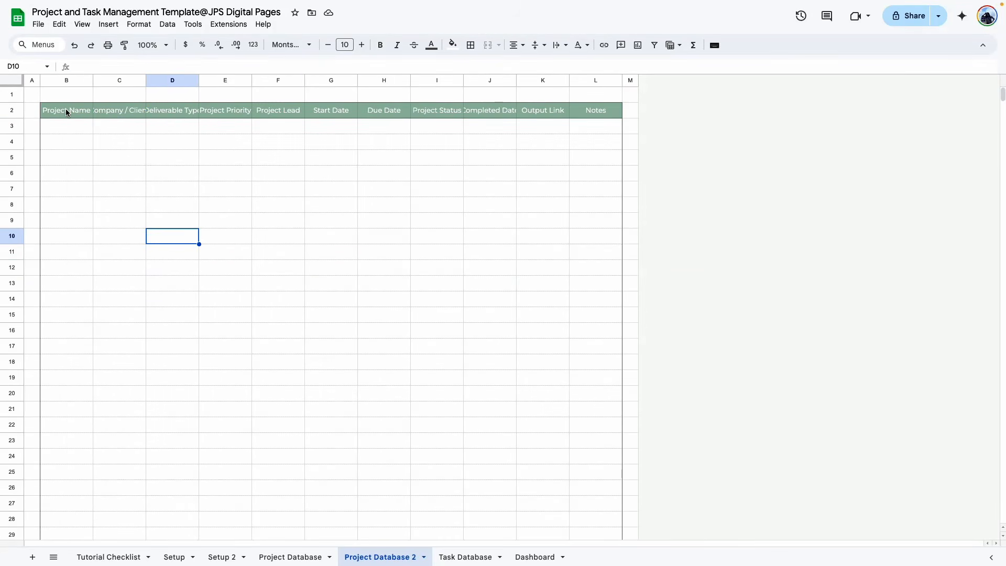
pyautogui.click(67, 110)
pyautogui.moveTo(92, 78); pyautogui.dragTo(133, 76)
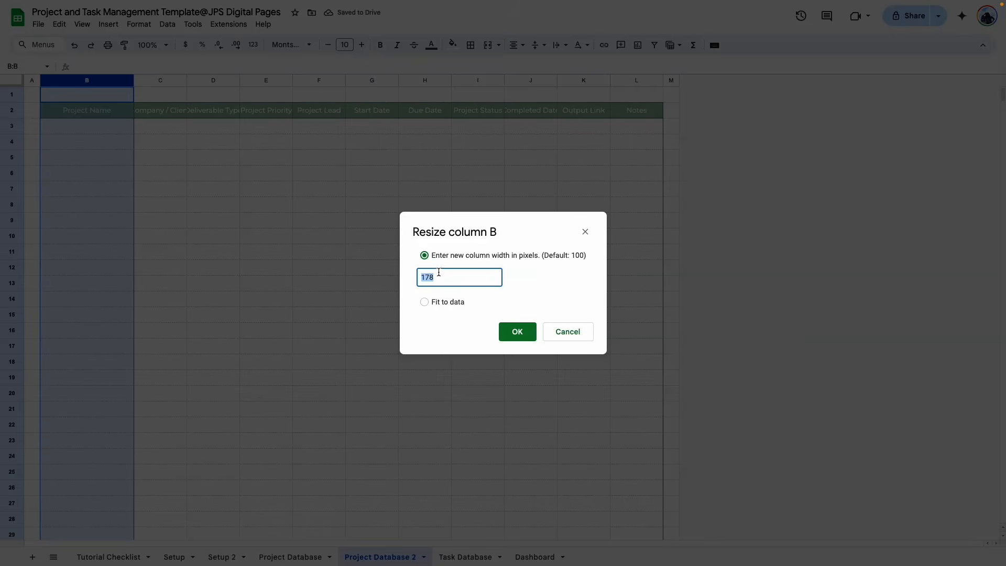
pyautogui.write('200')
pyautogui.press('Return')
pyautogui.click(383, 299)
pyautogui.click(78, 130)
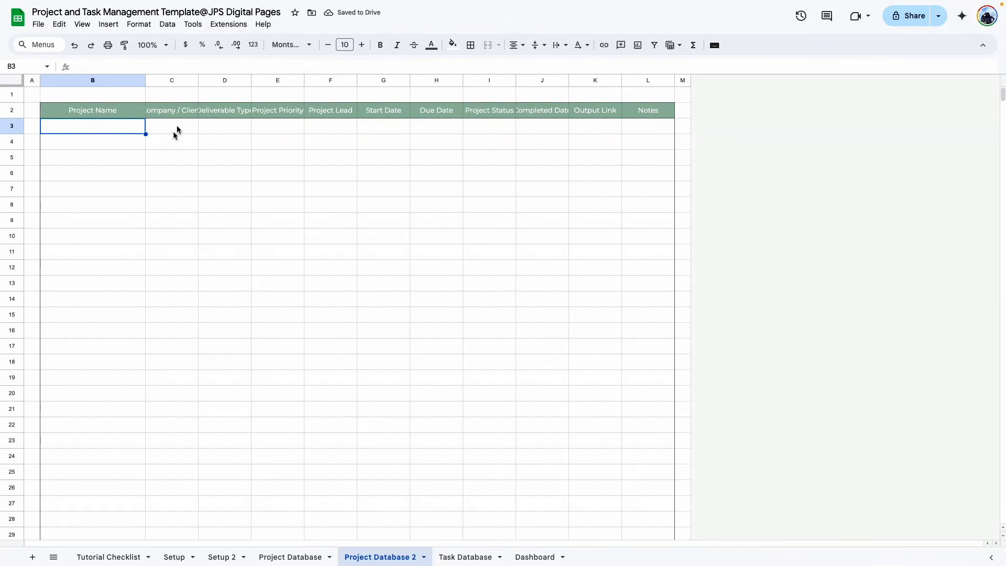
# - Set the width of the Company / Client column C to 150 pixels
pyautogui.click(173, 163)
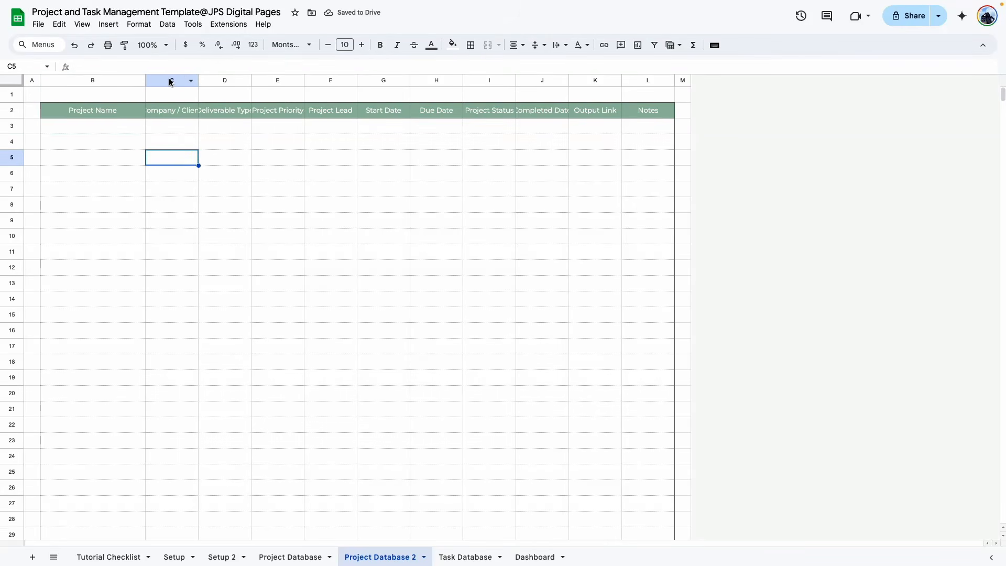
pyautogui.rightClick(171, 81)
pyautogui.click(242, 247)
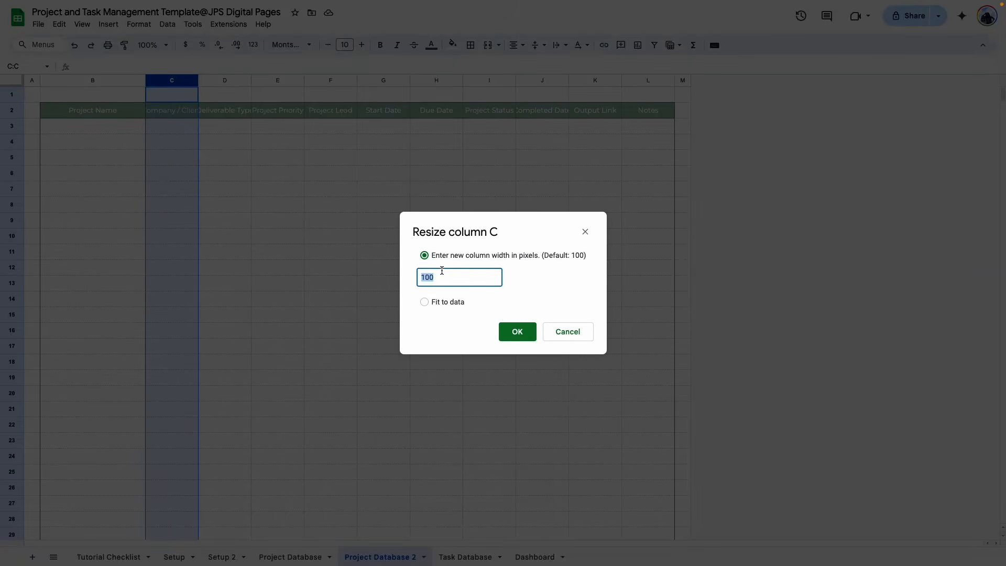
pyautogui.write('15')
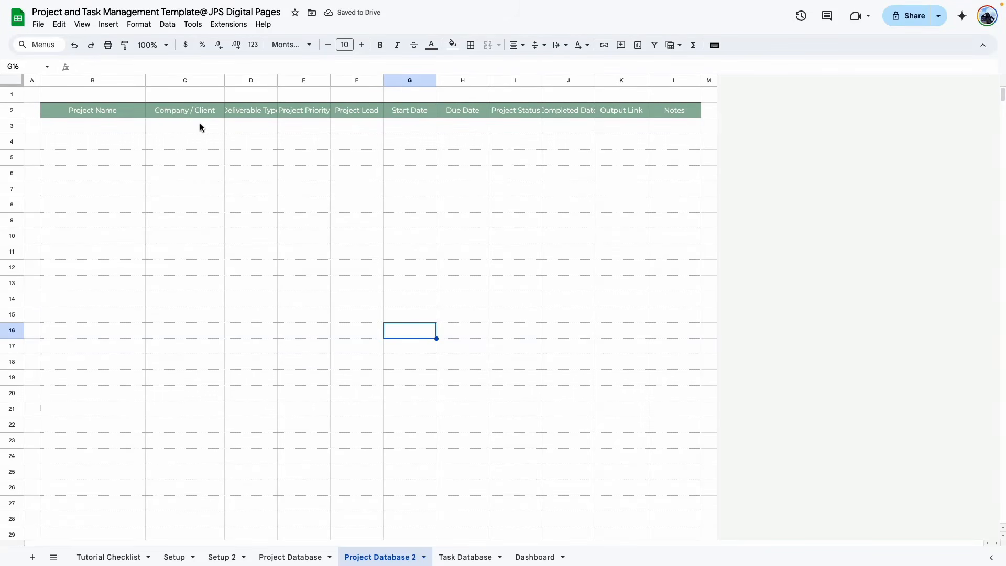
# - Add a data validation rule to the Company / Client column and apply it to the range C3:C
pyautogui.moveTo(175, 131); pyautogui.dragTo(173, 249)
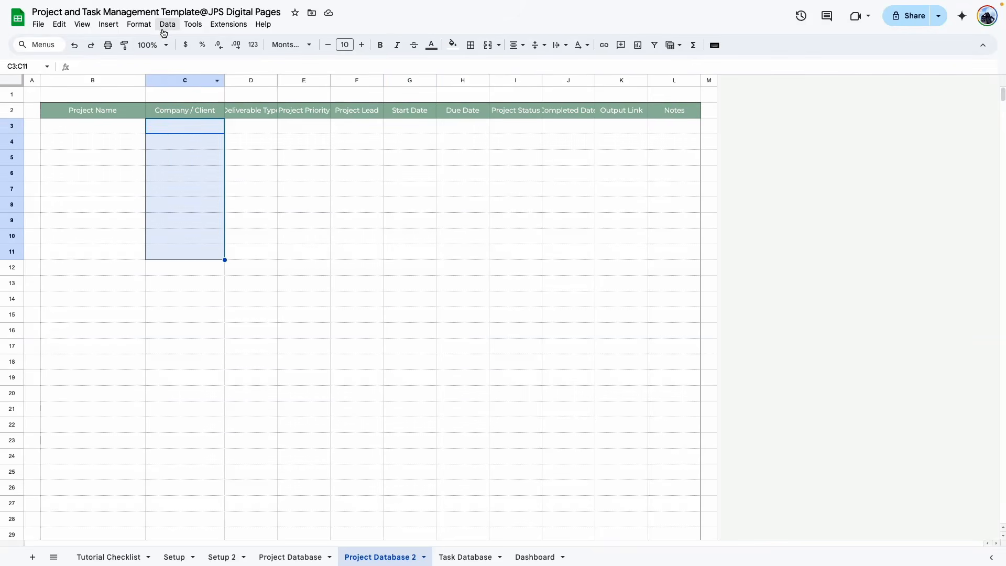
pyautogui.click(167, 24)
pyautogui.click(199, 254)
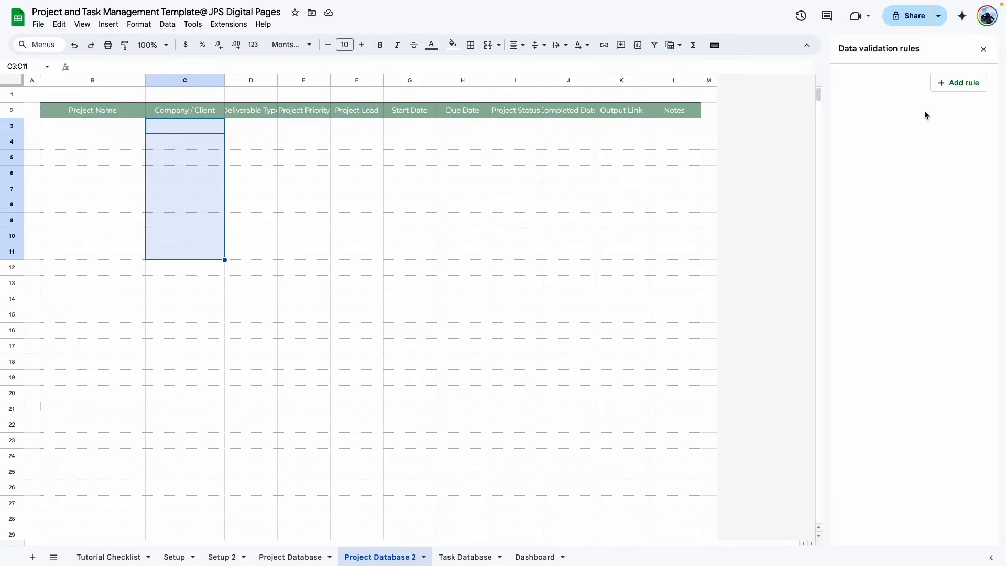
pyautogui.click(958, 83)
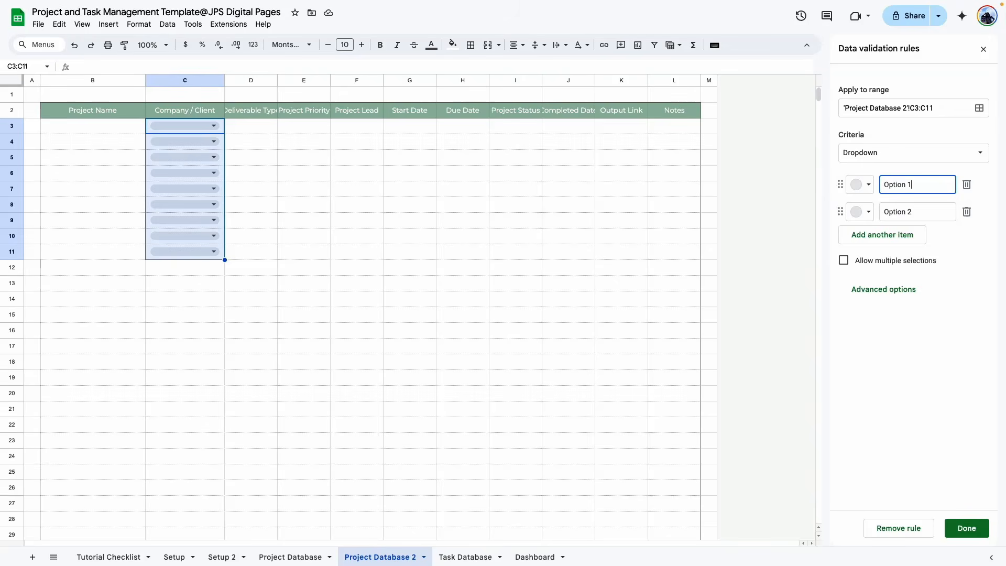
pyautogui.click(934, 107)
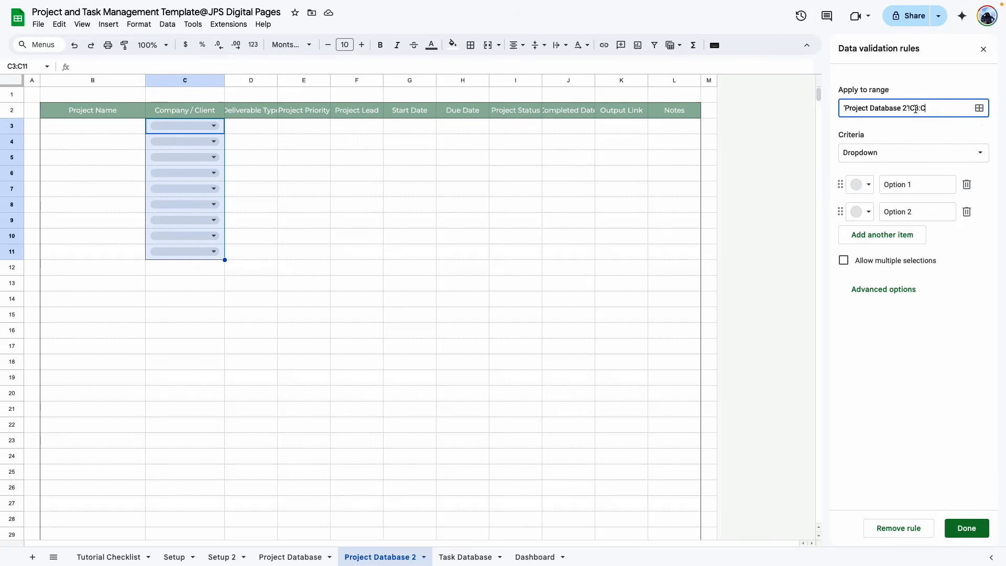
pyautogui.click(919, 126)
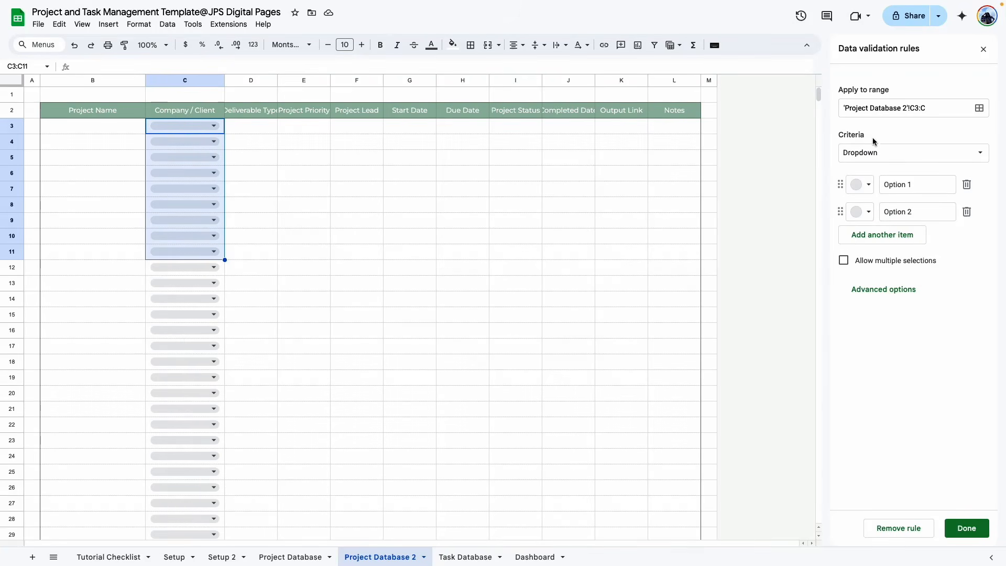
# - Make the rule a dropdown from the range 'Setup 2'!L3:L19, check its advanced options and save it
pyautogui.click(858, 154)
pyautogui.click(903, 168)
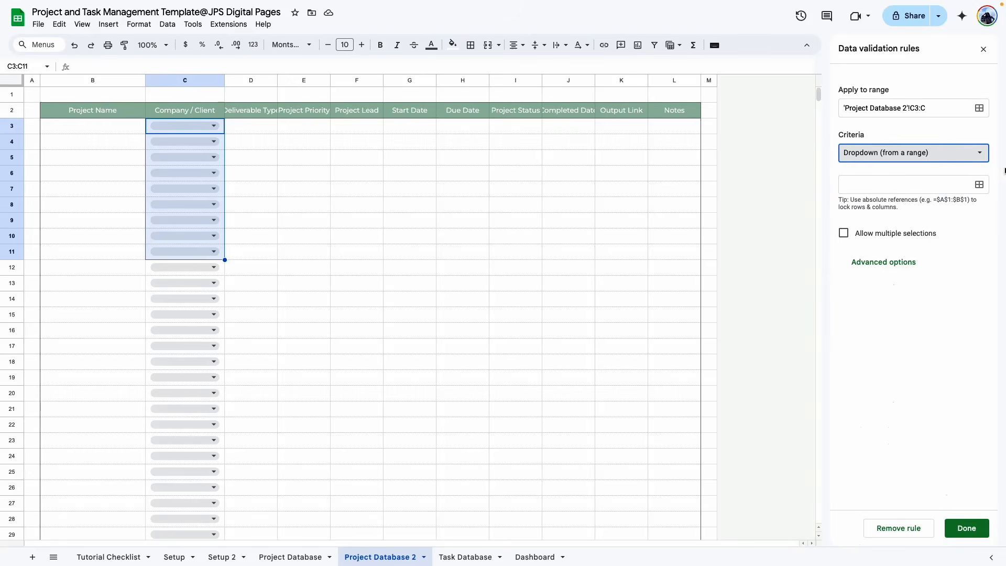
pyautogui.click(978, 185)
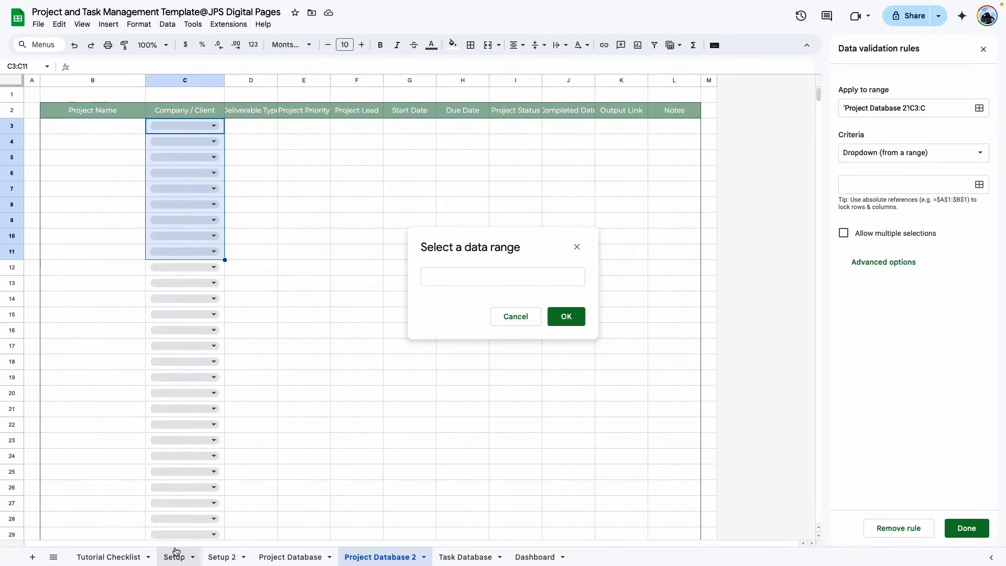
pyautogui.click(226, 558)
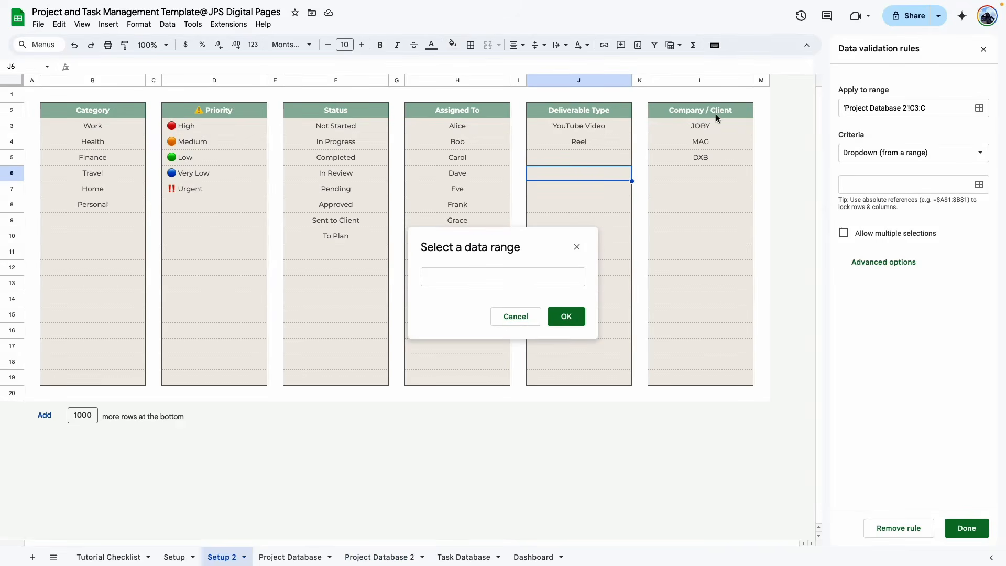
pyautogui.moveTo(711, 124); pyautogui.dragTo(714, 384)
pyautogui.click(569, 324)
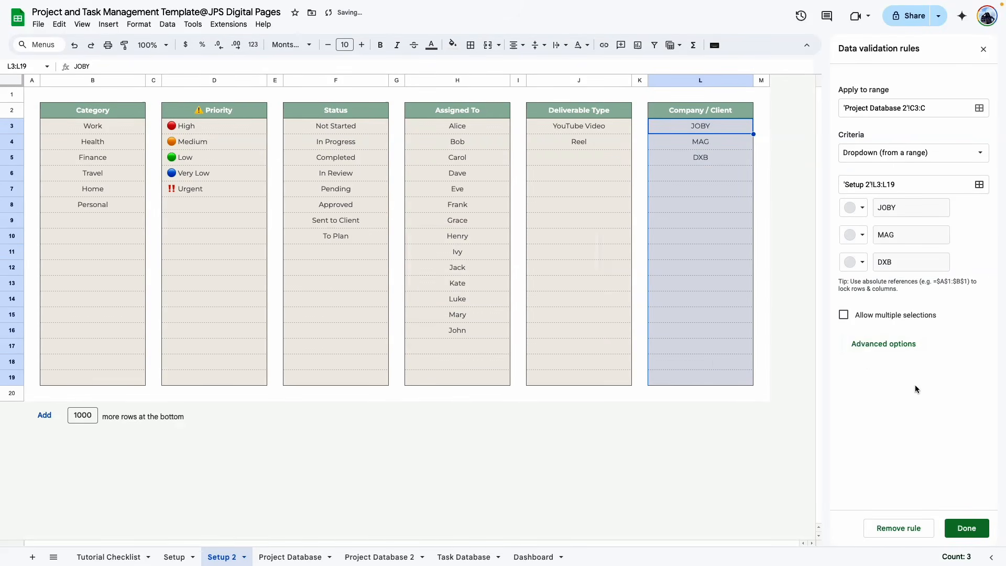
pyautogui.click(395, 558)
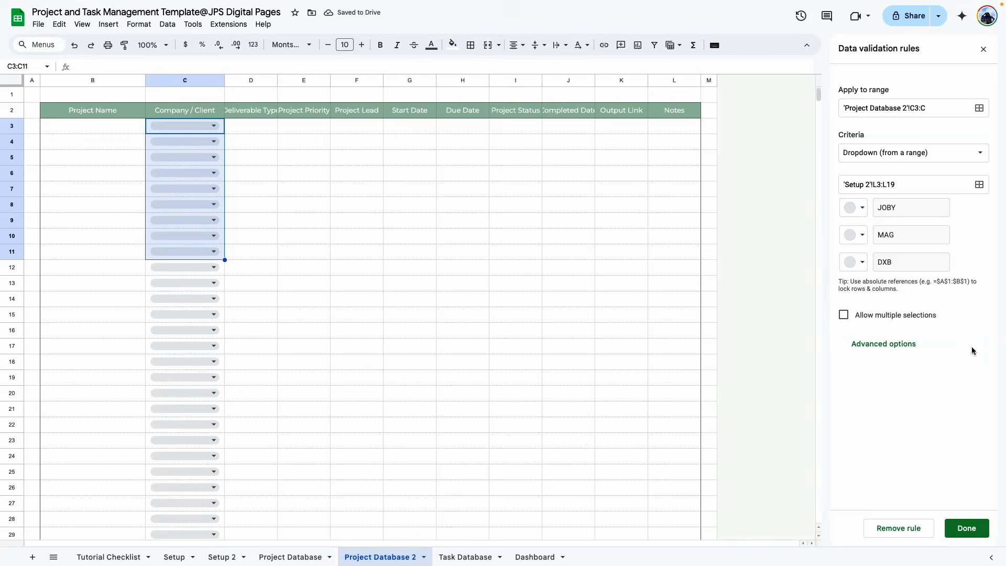
pyautogui.click(880, 343)
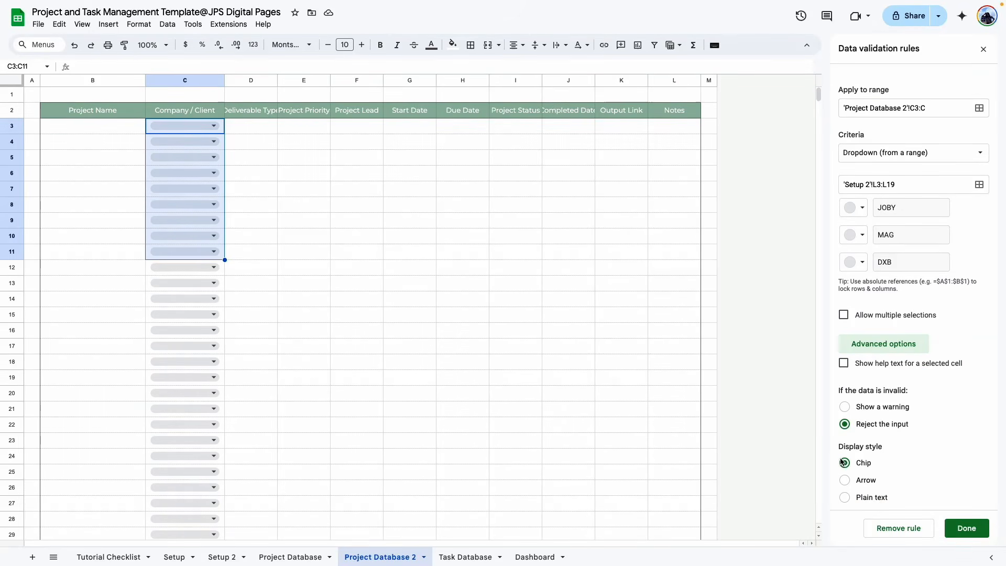
pyautogui.click(966, 528)
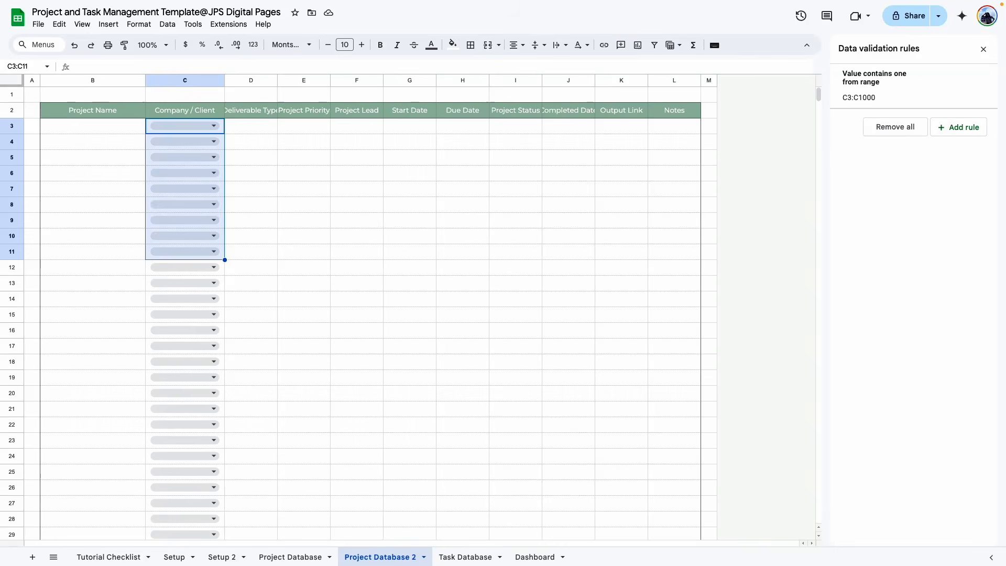
# - Test the Company / Client dropdown by choosing JOBY, MAG and DXB in rows 3 to 5
pyautogui.click(349, 268)
pyautogui.click(213, 127)
pyautogui.click(189, 144)
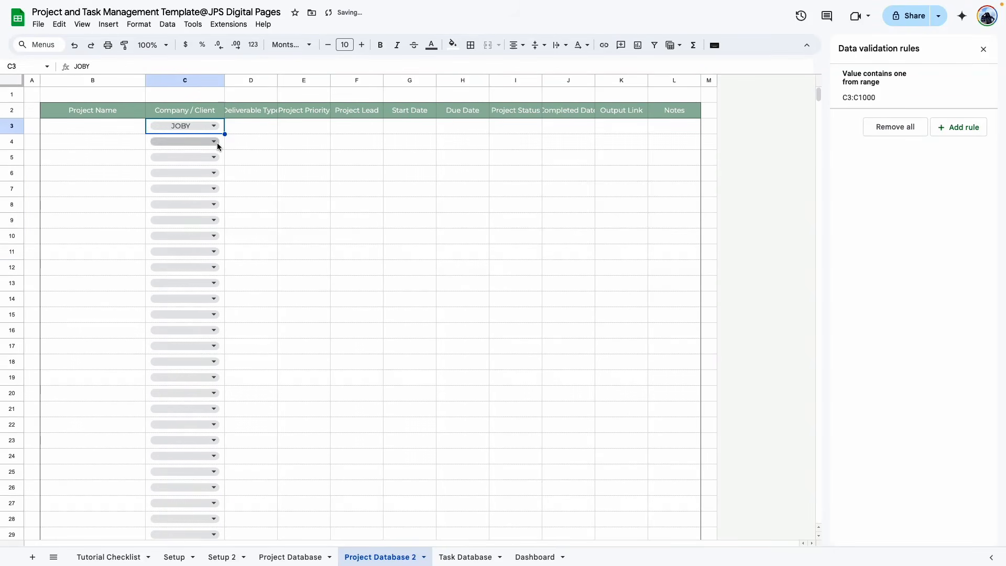
pyautogui.click(214, 141)
pyautogui.click(205, 175)
pyautogui.click(213, 158)
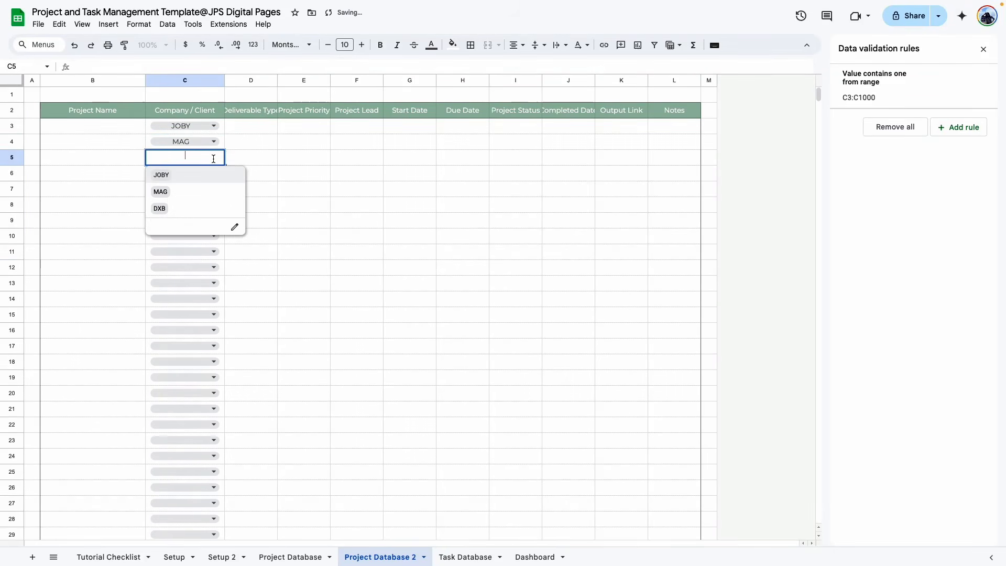
pyautogui.click(190, 209)
pyautogui.click(324, 204)
# - Widen the Deliverable Type, Project Priority and Project Lead columns to match the Company / Client column
pyautogui.click(249, 110)
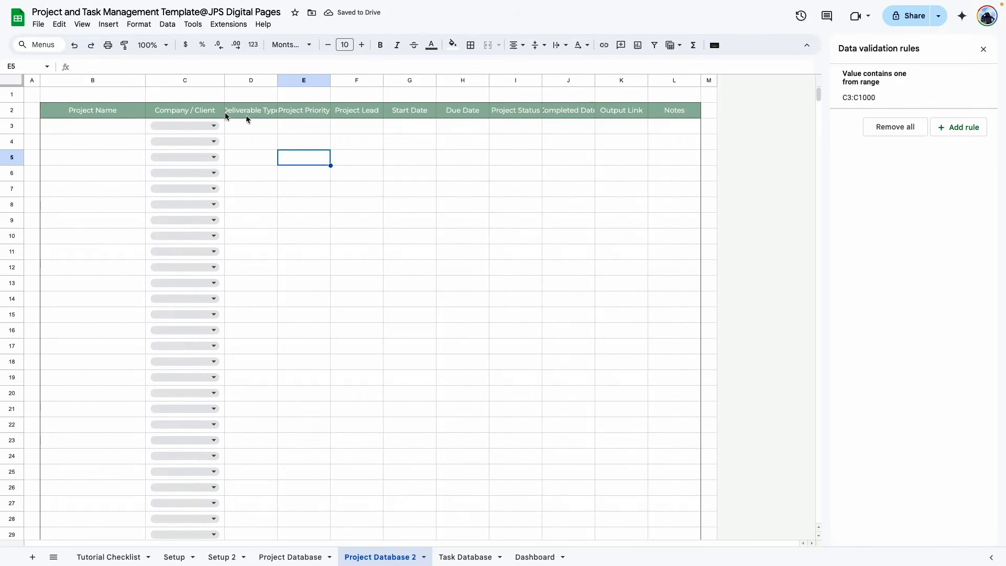
pyautogui.click(237, 116)
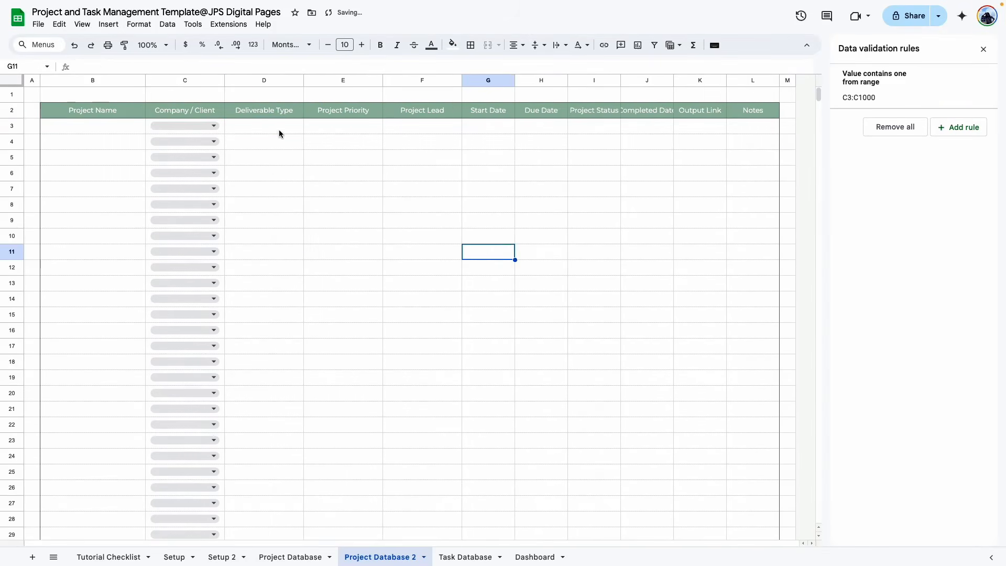
# - Add a data validation rule to the Deliverable Type column and apply it to the range D3:D
pyautogui.moveTo(280, 131); pyautogui.dragTo(280, 235)
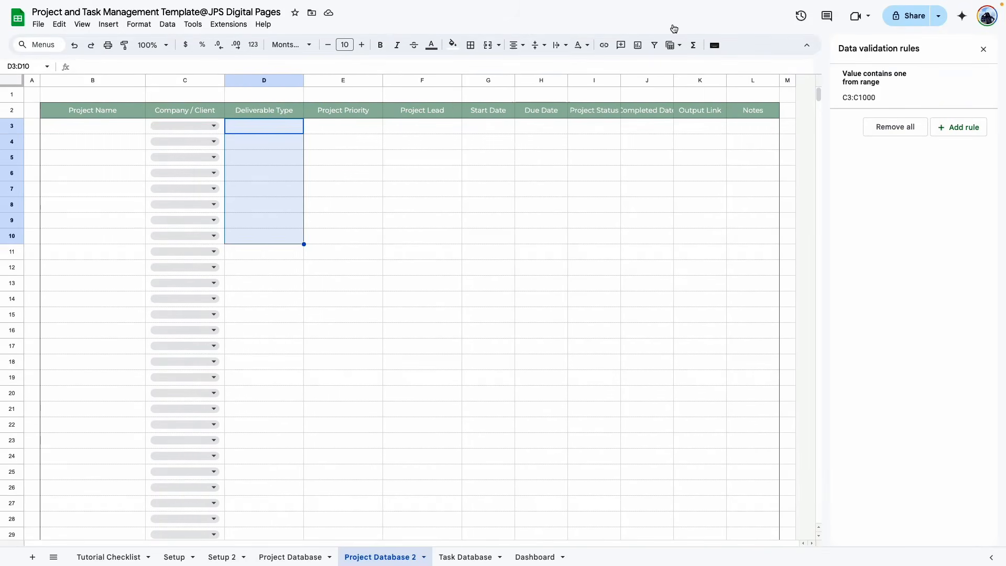
pyautogui.click(958, 126)
pyautogui.click(938, 107)
pyautogui.press('BackSpace')
pyautogui.press('BackSpace')
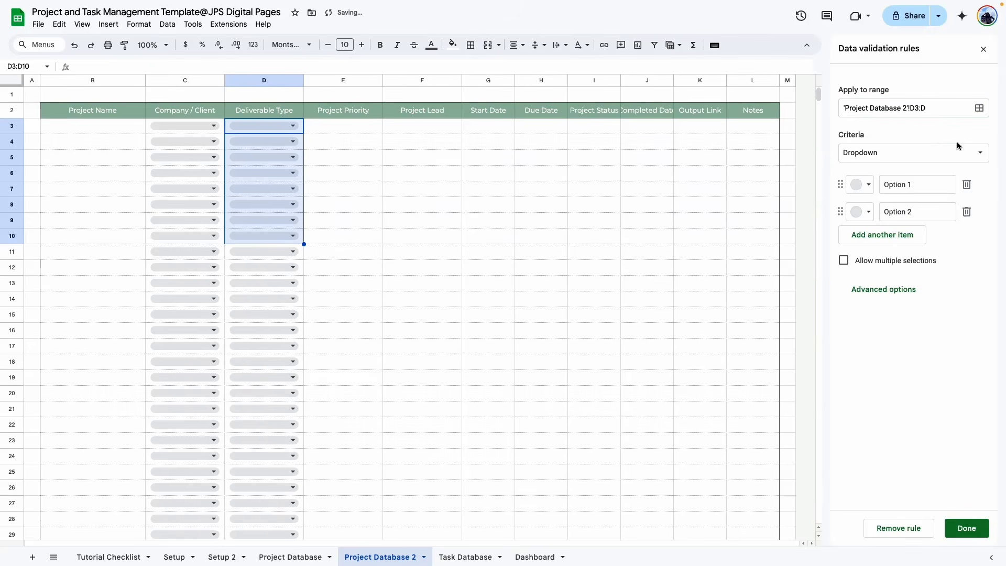
# - Make the Deliverable Type rule a dropdown from the range 'Setup 2'!J3:J19 and save it
pyautogui.click(959, 149)
pyautogui.click(930, 167)
pyautogui.click(979, 186)
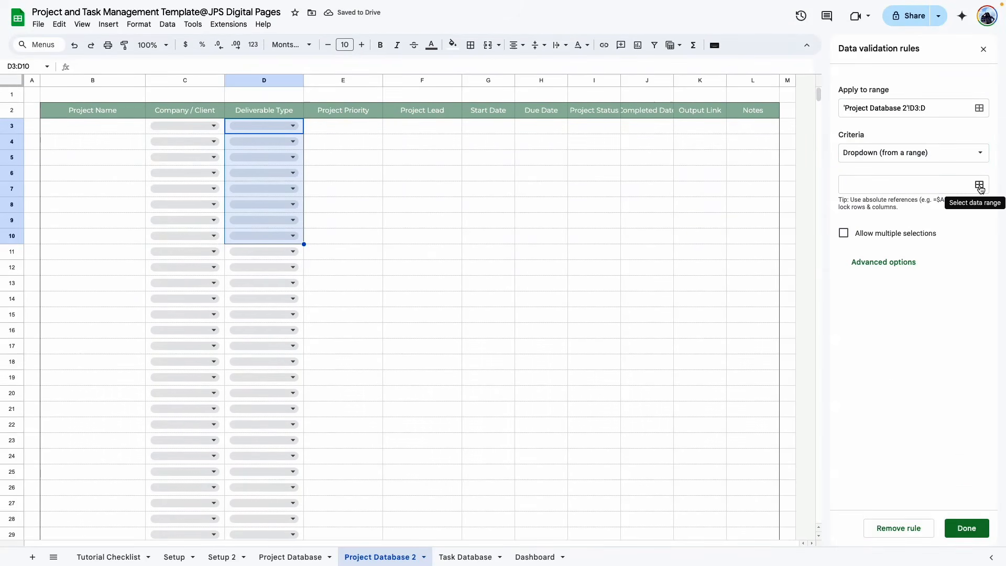
pyautogui.click(222, 556)
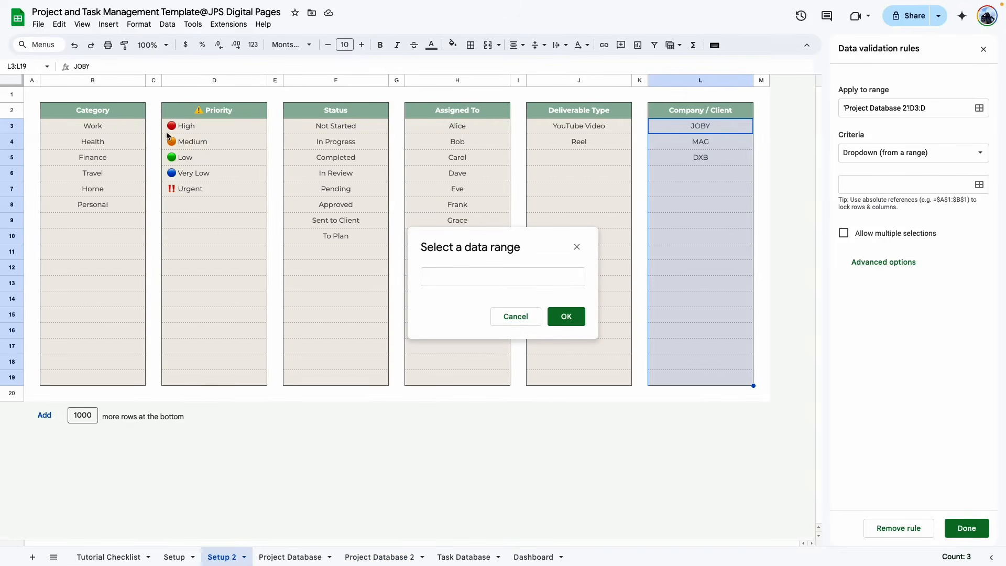
pyautogui.moveTo(561, 129); pyautogui.dragTo(613, 385)
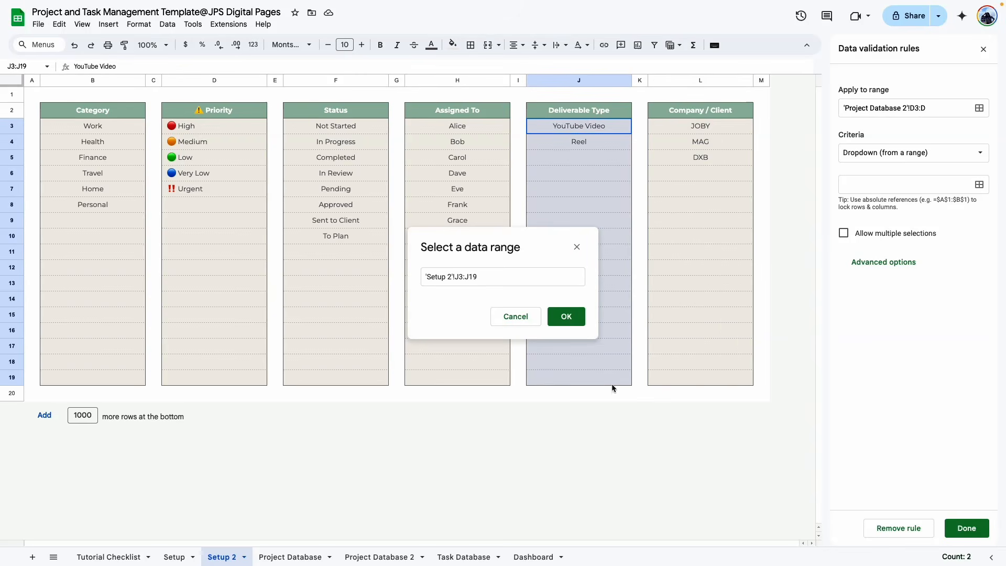
pyautogui.click(566, 316)
pyautogui.click(959, 527)
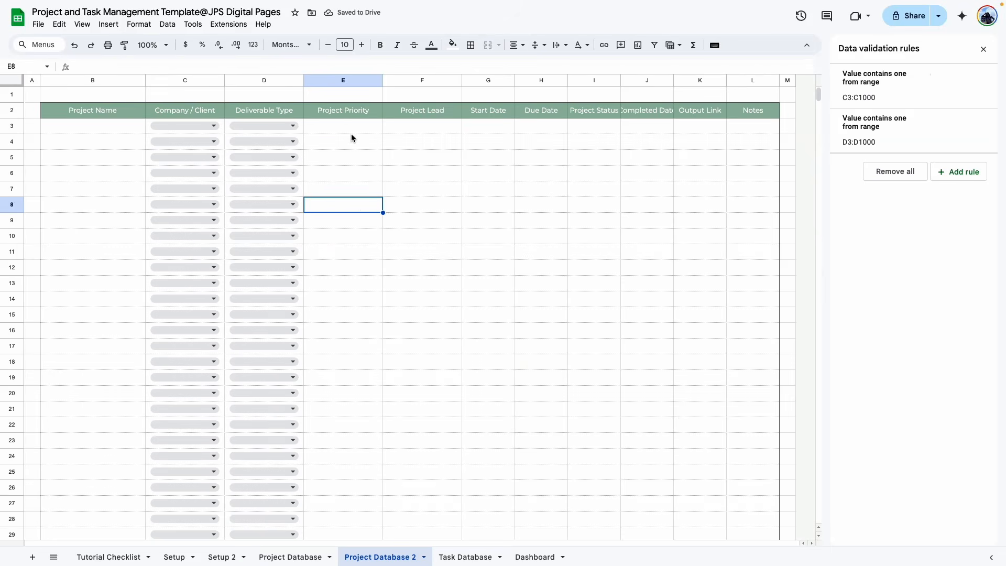
# - Add a data validation rule to the Project Priority column and apply it to the range E3:E
pyautogui.moveTo(365, 126); pyautogui.dragTo(361, 236)
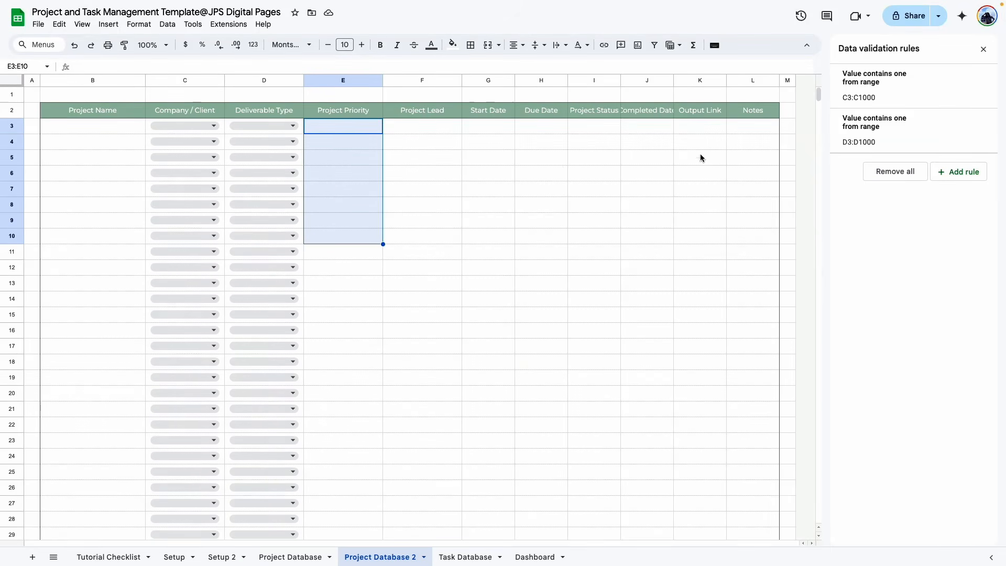
pyautogui.click(957, 173)
pyautogui.click(957, 109)
pyautogui.press('BackSpace')
pyautogui.press('BackSpace')
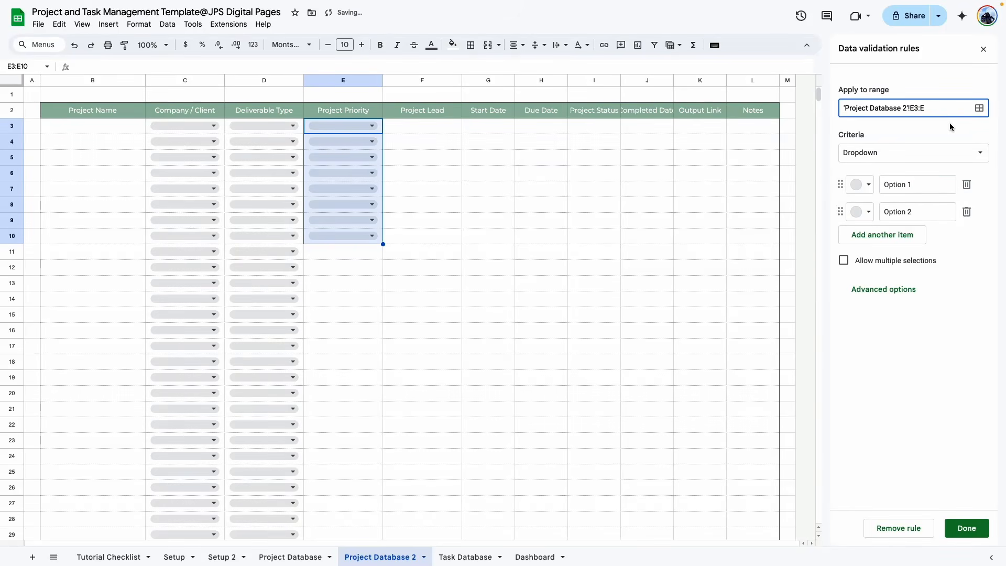
# - Make the Project Priority rule a dropdown from the range 'Setup 2'!D3:D19 and save it
pyautogui.click(938, 156)
pyautogui.click(920, 169)
pyautogui.click(978, 185)
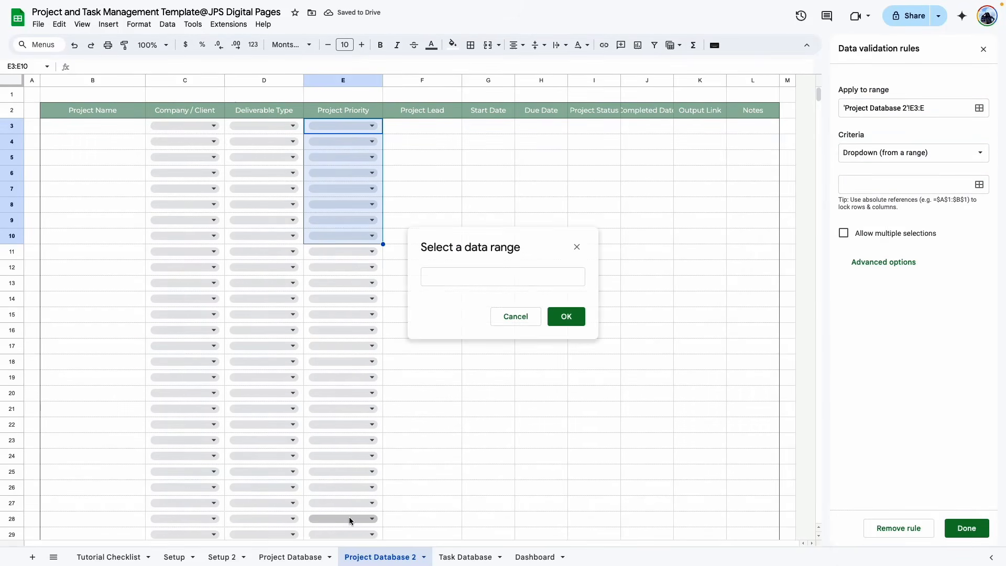
pyautogui.click(222, 556)
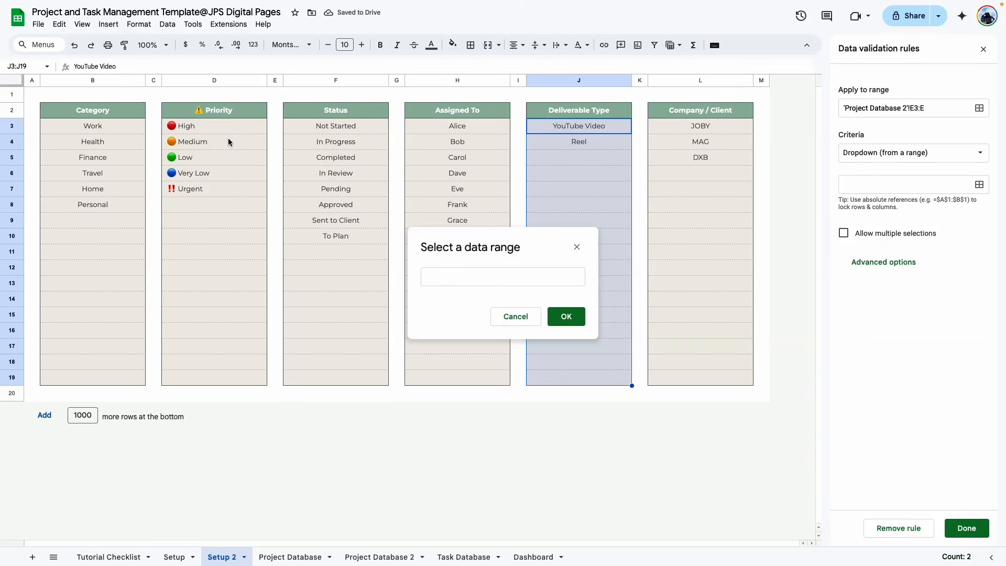
pyautogui.moveTo(227, 125); pyautogui.dragTo(265, 381)
pyautogui.click(571, 317)
pyautogui.click(953, 524)
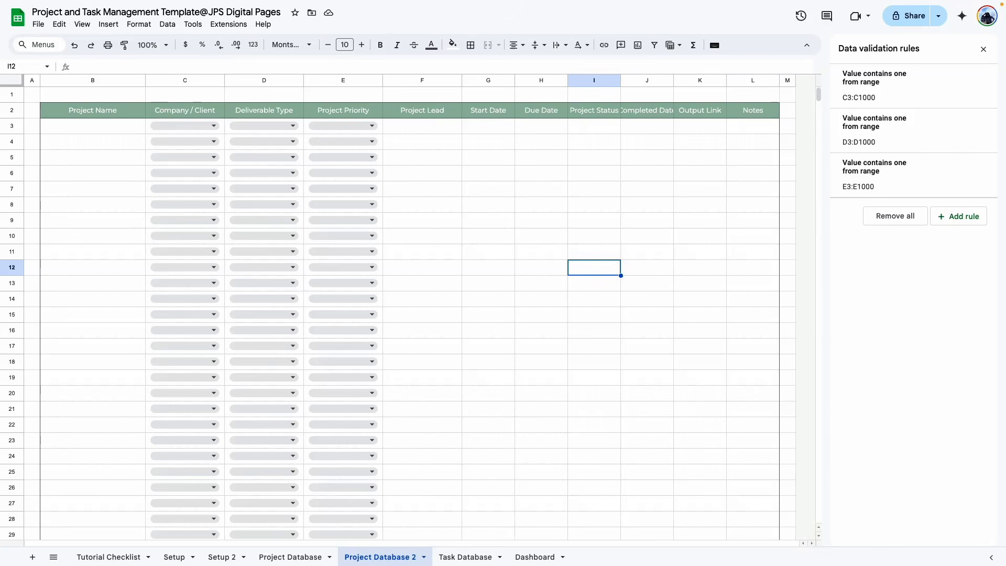
# - Rename the Assigned To header on the Setup 2 sheet to Team Members
pyautogui.click(209, 555)
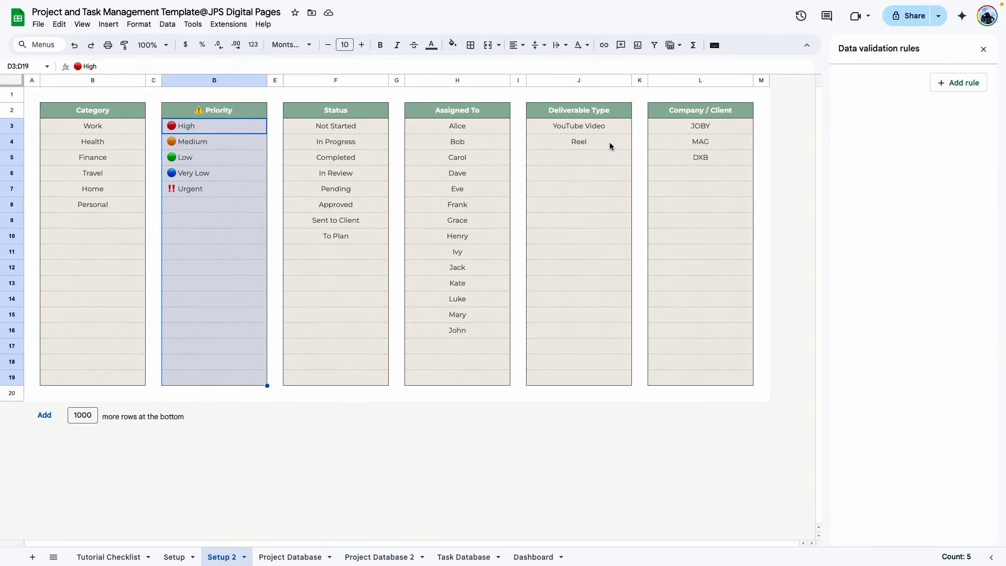
pyautogui.click(472, 110)
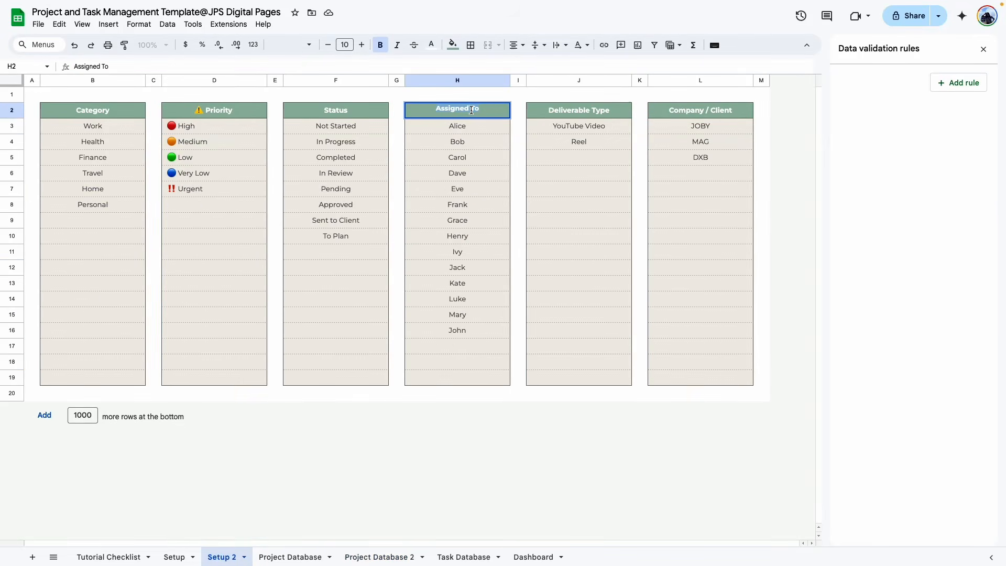
pyautogui.write('Team Members')
pyautogui.press('Return')
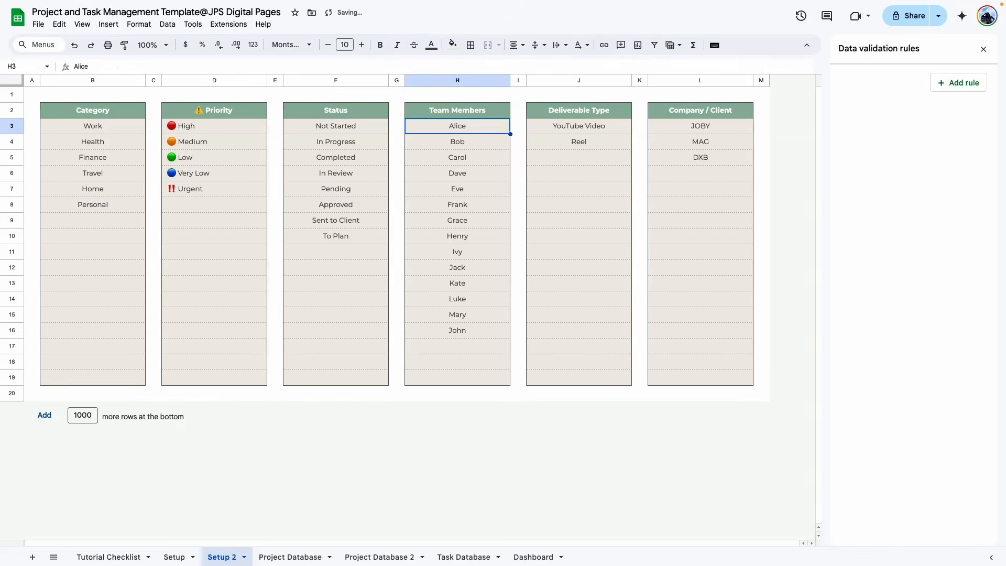
pyautogui.click(465, 239)
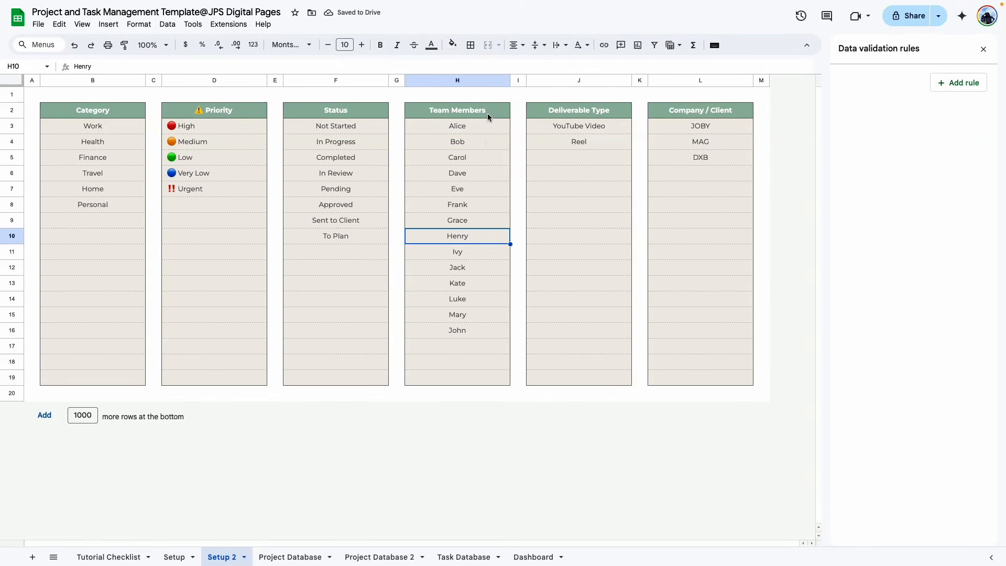
# - Add a dropdown-from-a-range validation rule to the Project Lead column on Project Database 2, applied to F3:F
pyautogui.click(380, 556)
pyautogui.moveTo(441, 126); pyautogui.dragTo(463, 274)
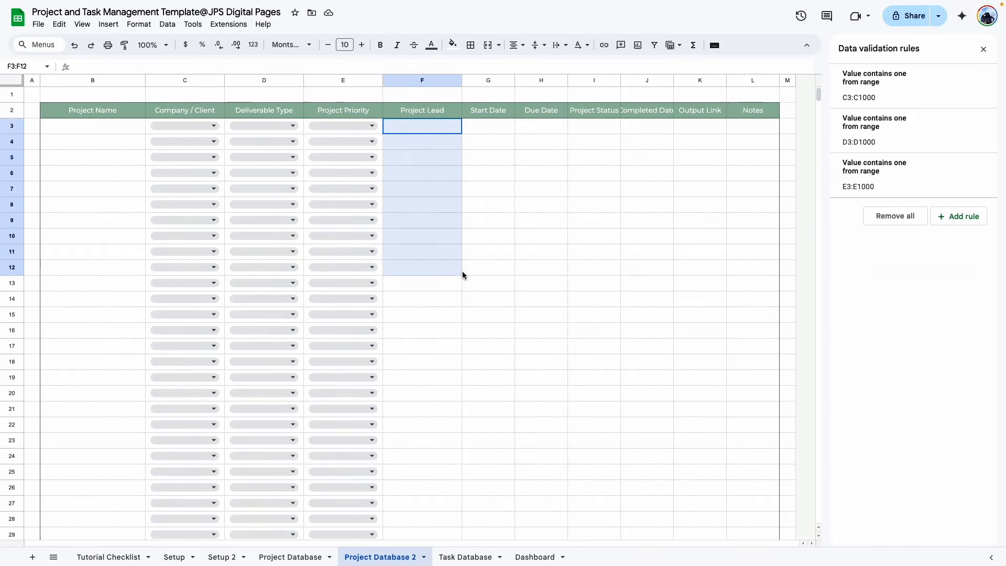
pyautogui.click(966, 216)
pyautogui.click(954, 152)
pyautogui.click(969, 172)
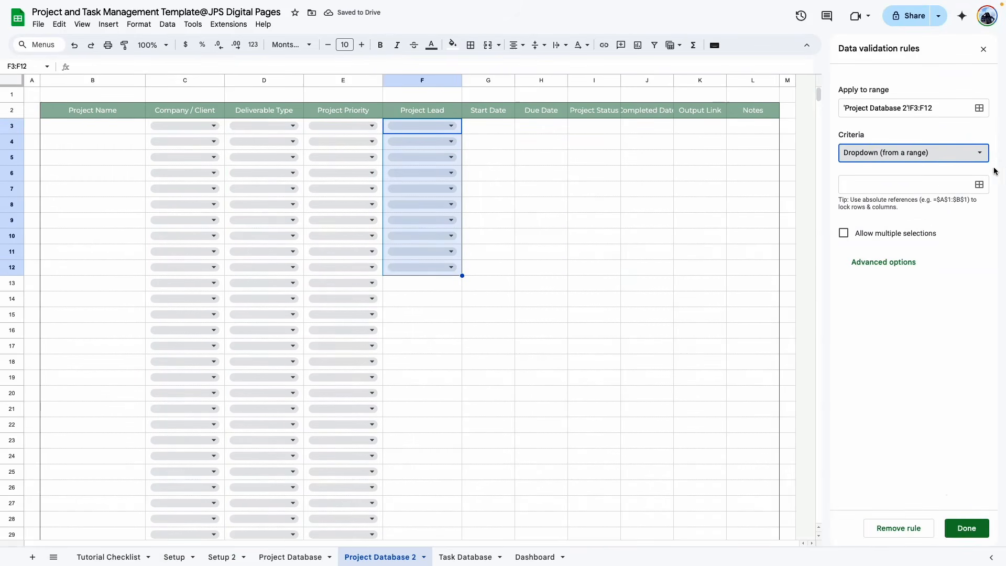
pyautogui.click(947, 108)
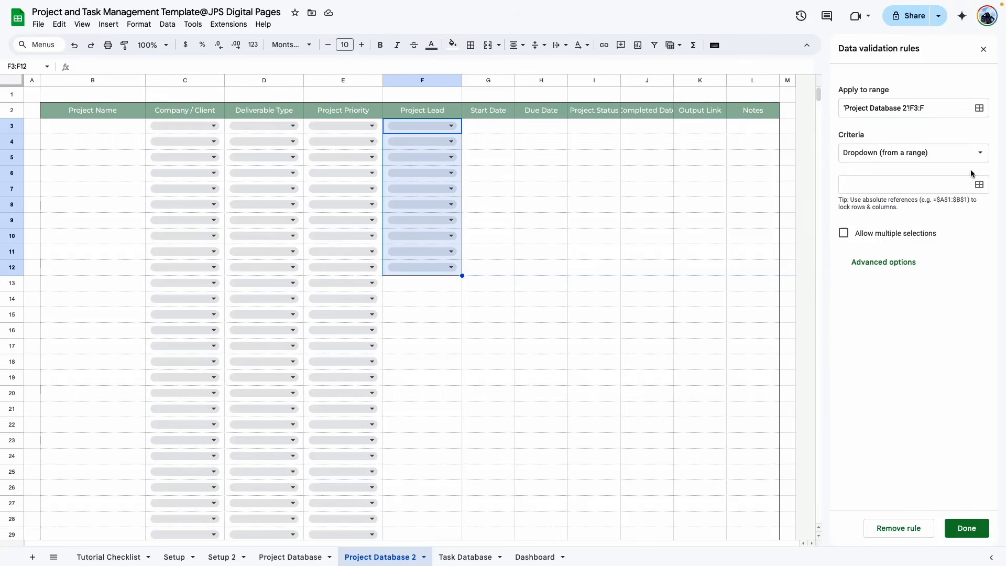
# - Source the Project Lead dropdown from the Team Members range 'Setup 2'!H3:H19 and save the rule
pyautogui.click(978, 185)
pyautogui.click(216, 555)
pyautogui.moveTo(471, 126); pyautogui.dragTo(482, 378)
pyautogui.click(566, 316)
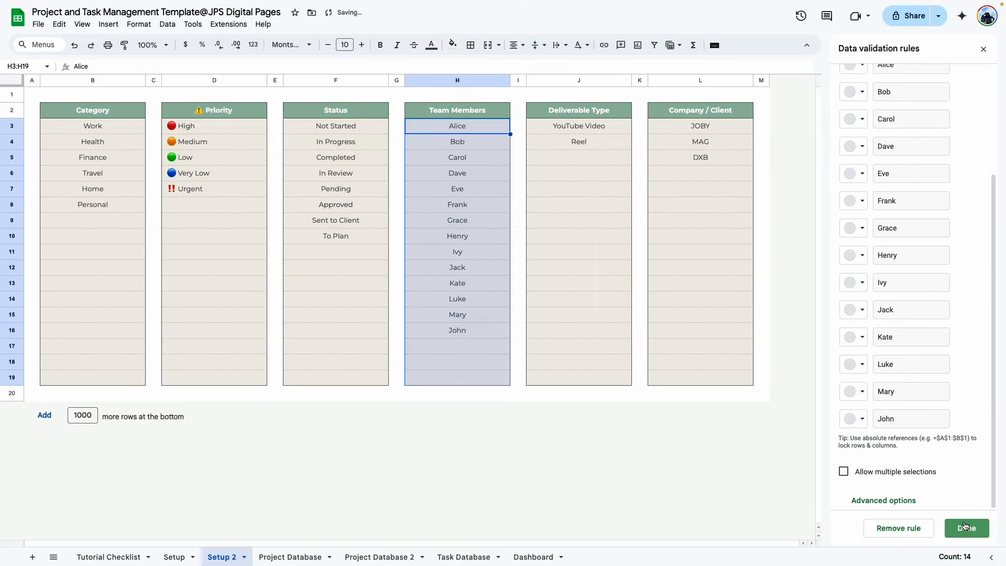
pyautogui.click(967, 528)
# - Test the Project Lead dropdown by choosing the first two team members in rows 3 and 4
pyautogui.click(422, 126)
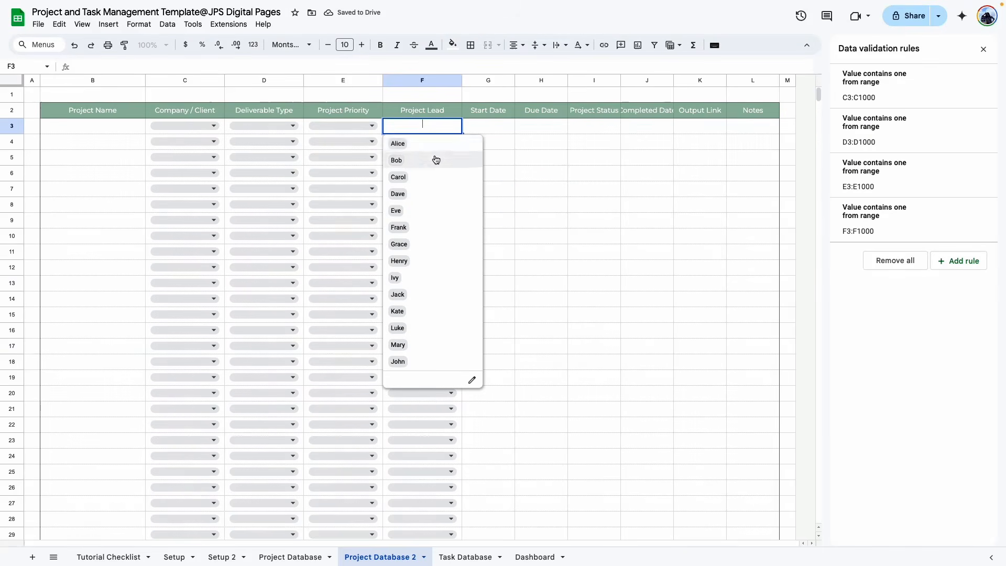
pyautogui.click(399, 144)
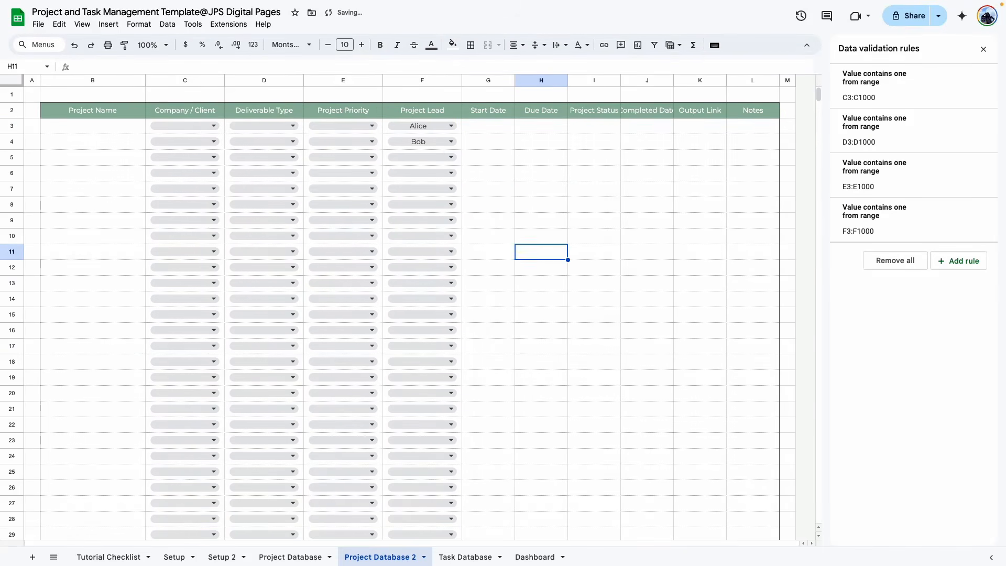
pyautogui.press('super+z')
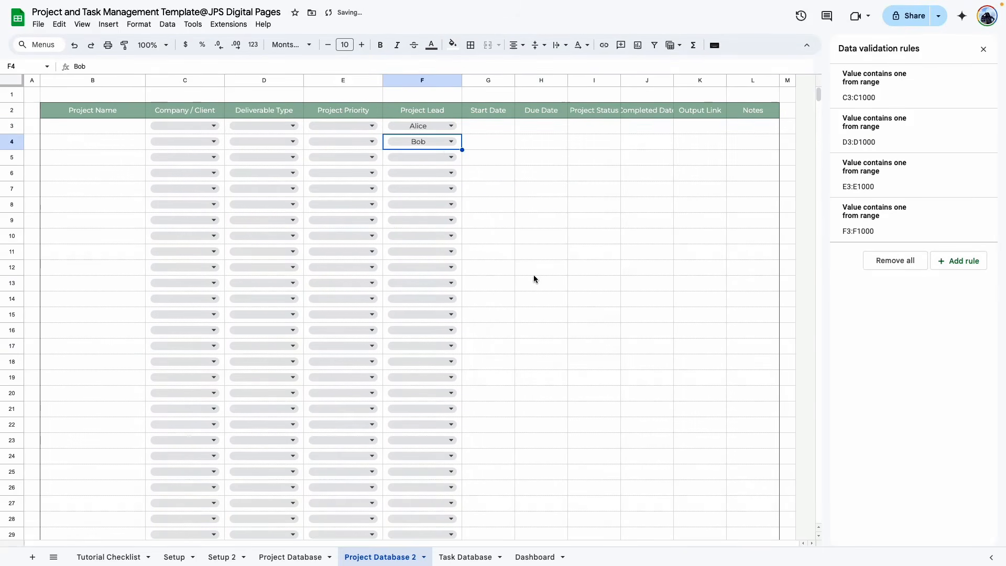
pyautogui.click(533, 189)
# - Set the width of the Start Date and Due Date columns G and H to 125 pixels
pyautogui.moveTo(488, 80); pyautogui.dragTo(541, 80)
pyautogui.rightClick(522, 81)
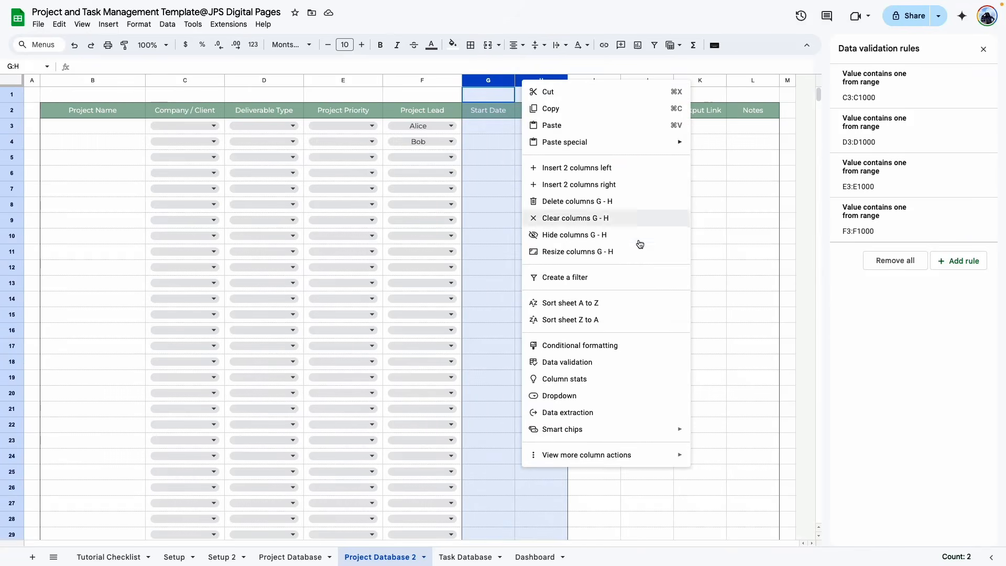
pyautogui.click(577, 251)
pyautogui.write('125')
pyautogui.press('Return')
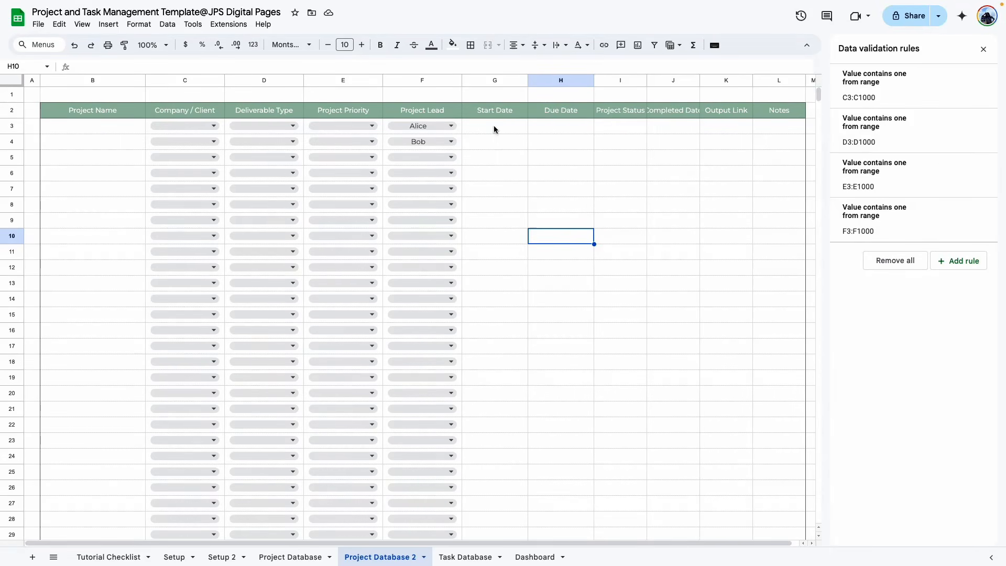
# - Open the first Start Date cell G3 for editing to check whether it offers a date picker
pyautogui.doubleClick(494, 125)
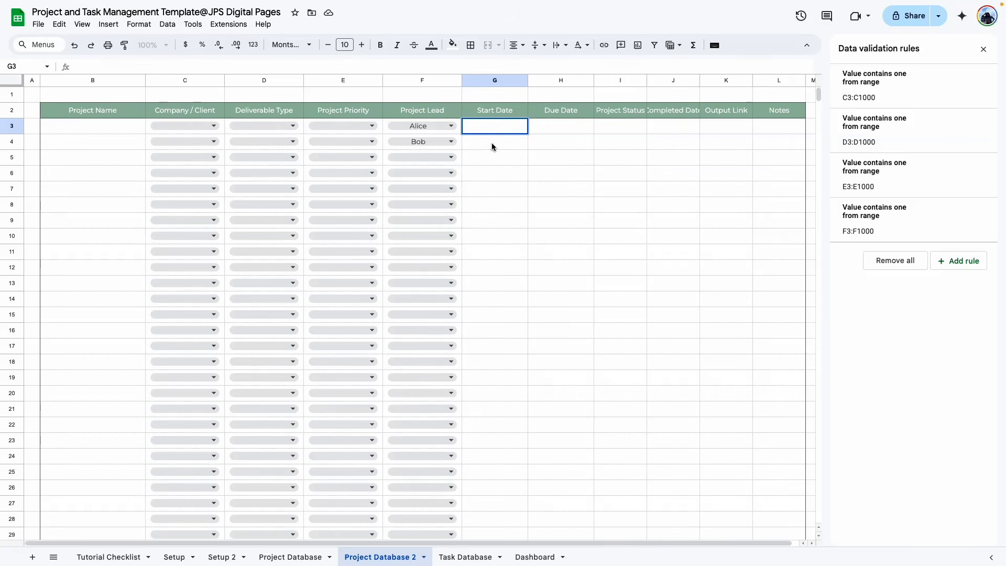
pyautogui.click(498, 186)
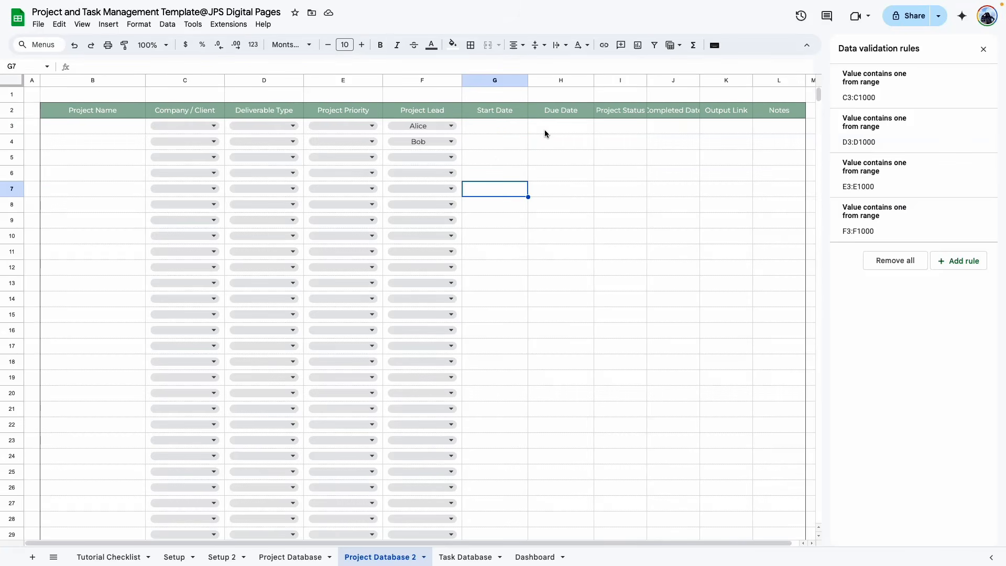
pyautogui.click(552, 232)
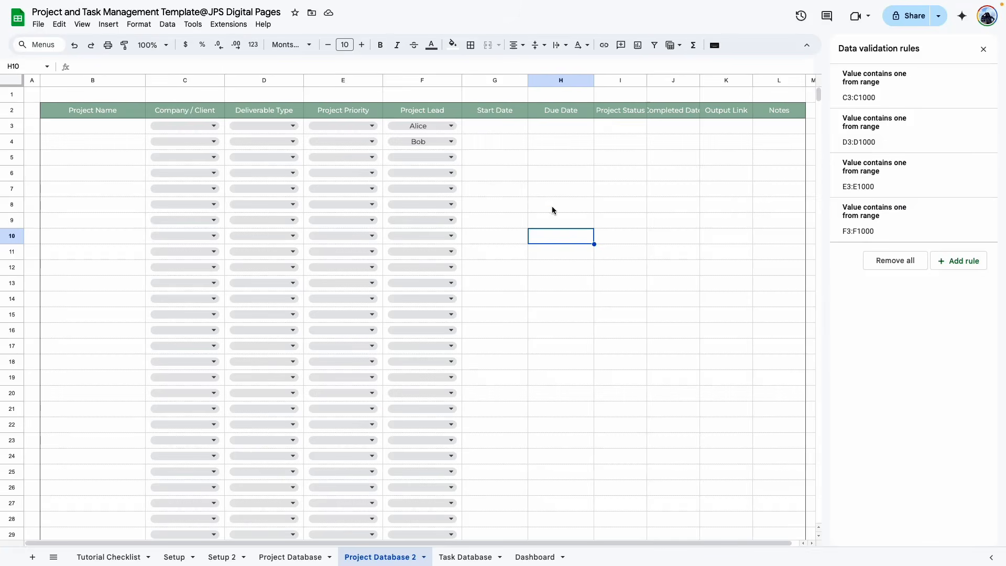
# - Add a validation rule to Start Date and Due Date range G3:H requiring a valid date, rejecting invalid input and showing help text
pyautogui.moveTo(514, 131); pyautogui.dragTo(589, 207)
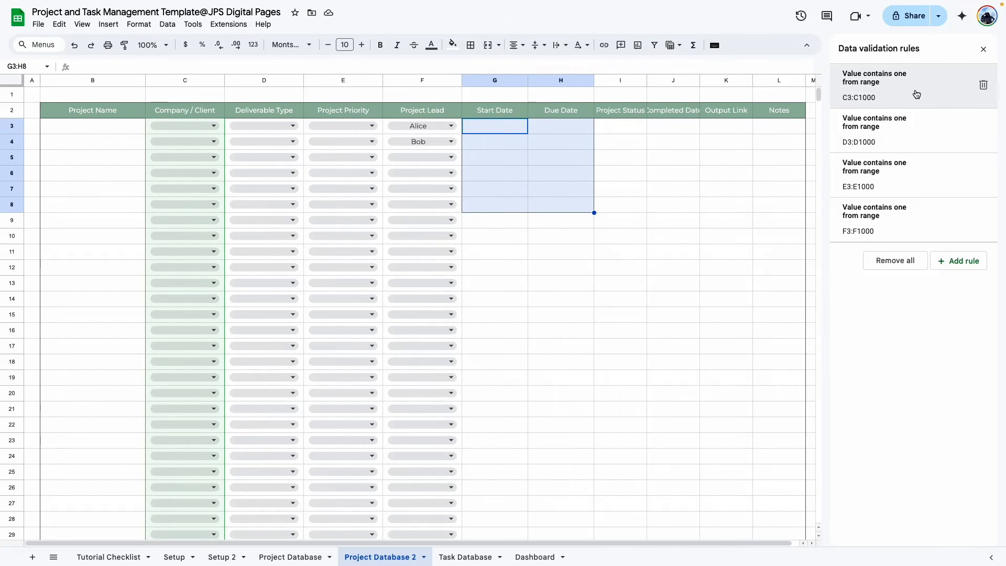
pyautogui.click(956, 260)
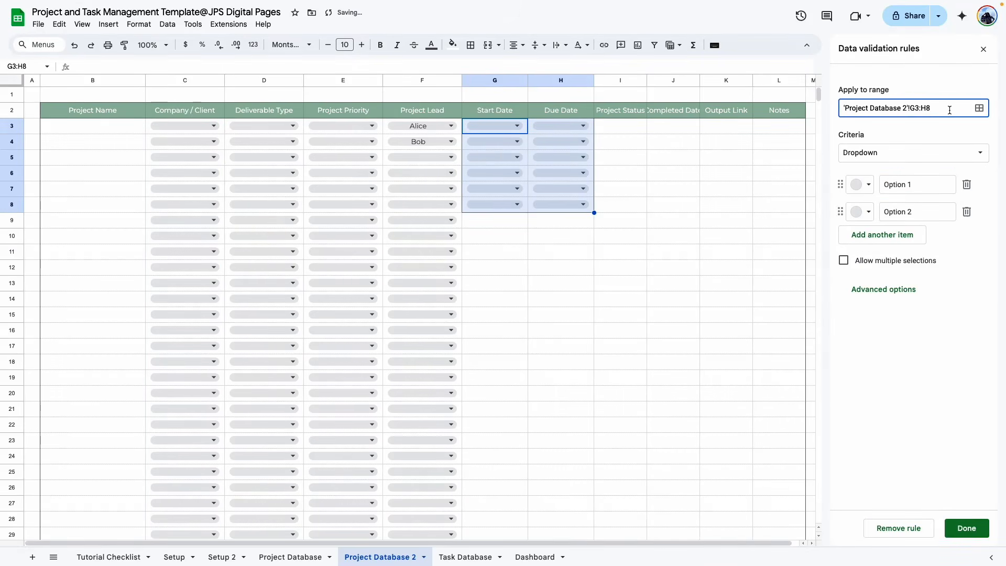
pyautogui.press('BackSpace')
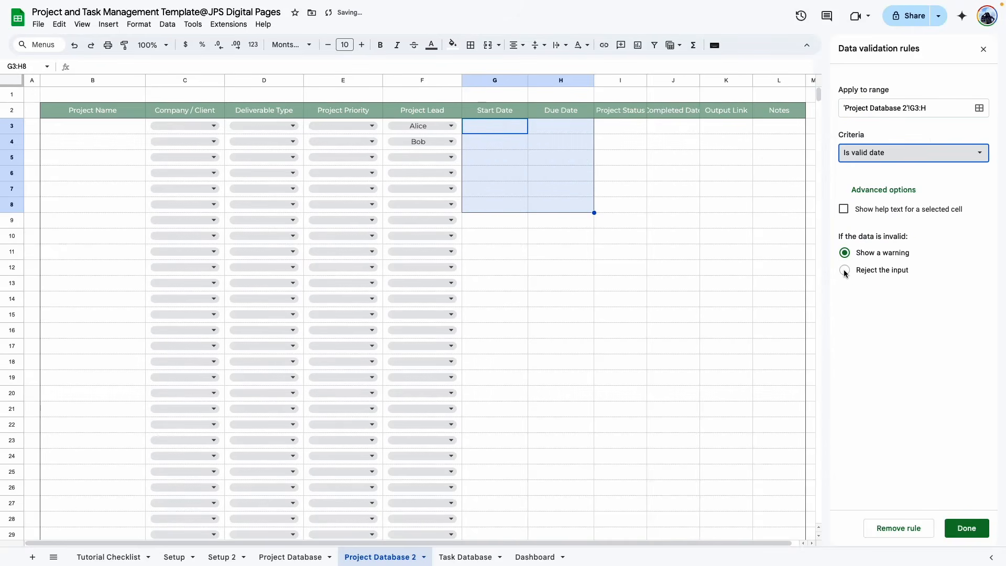
pyautogui.click(845, 271)
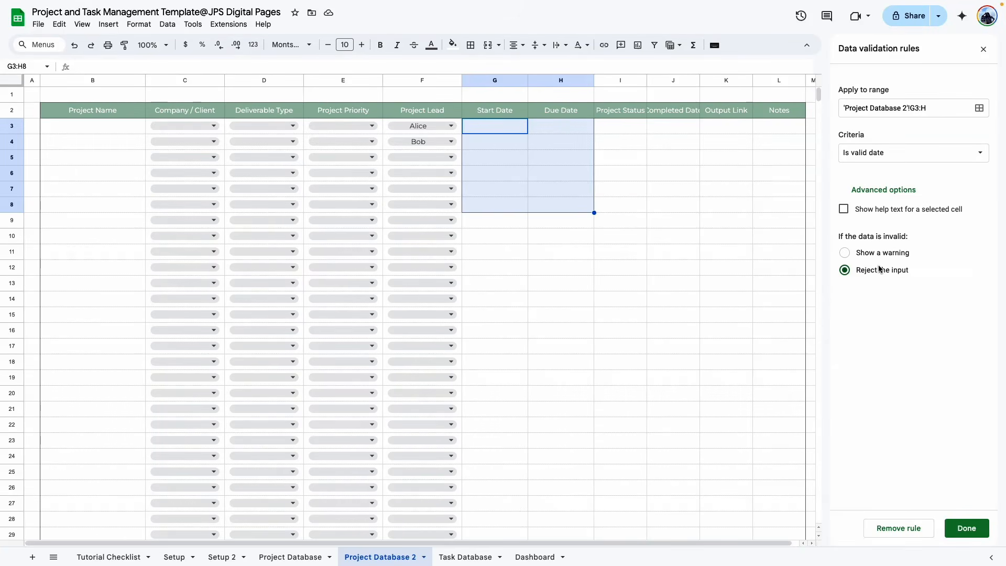
pyautogui.click(843, 209)
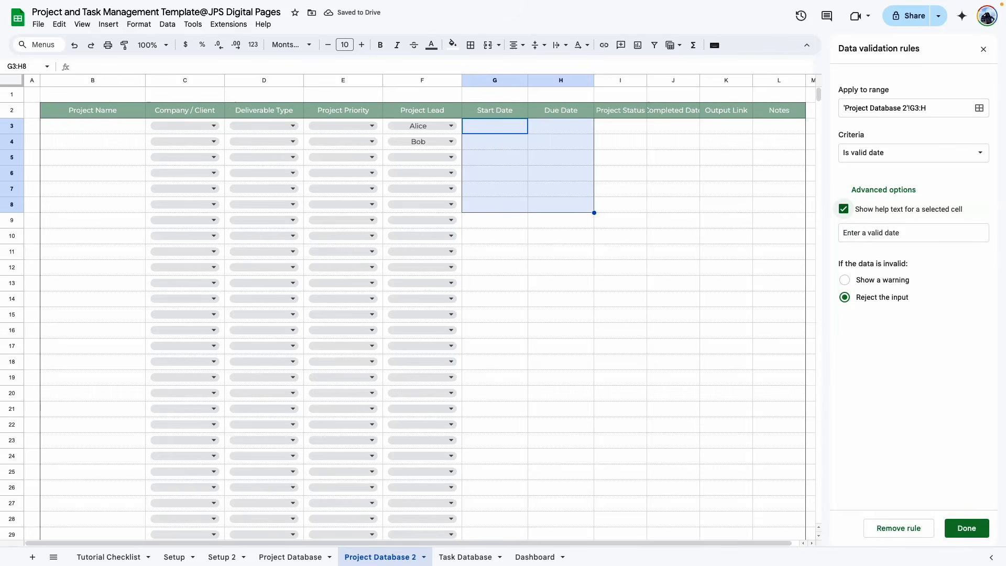
pyautogui.click(966, 528)
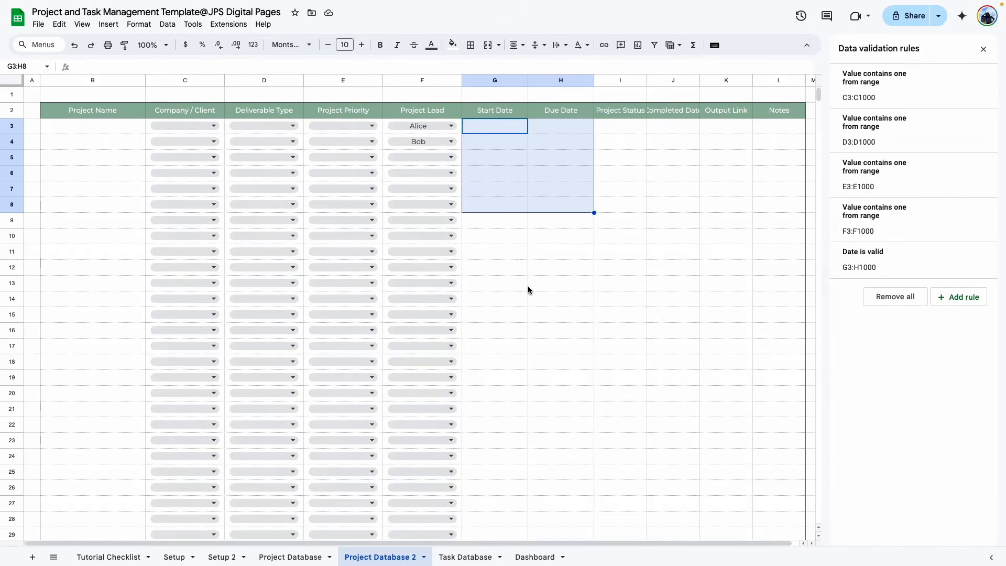
# - Test the date picker by choosing 5/7/2025 in G3, 5/29/2025 in H4 and 5/15/2025 in G7
pyautogui.click(525, 287)
pyautogui.click(494, 128)
pyautogui.doubleClick(494, 128)
pyautogui.click(495, 192)
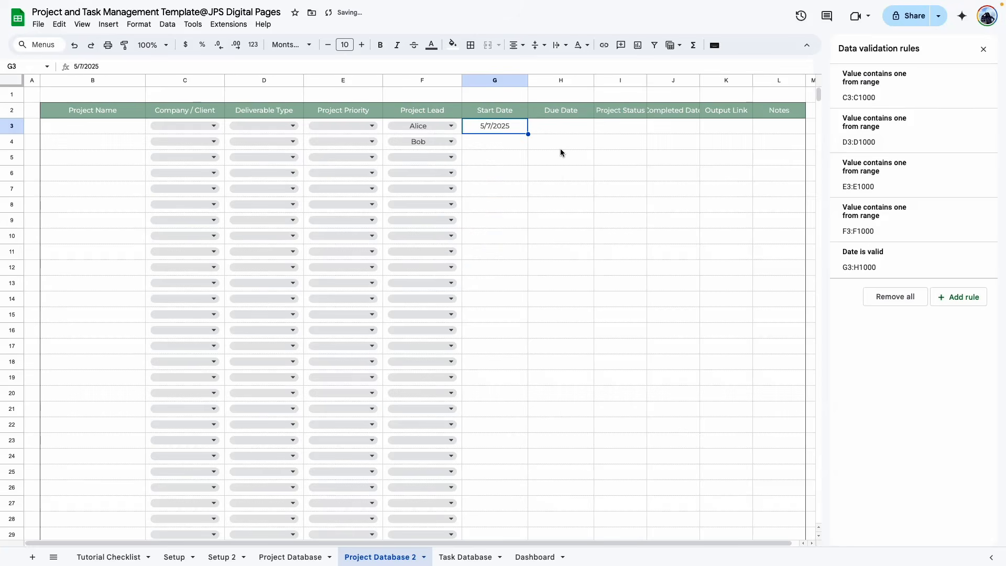
pyautogui.doubleClick(560, 146)
pyautogui.click(575, 255)
pyautogui.click(478, 192)
pyautogui.doubleClick(479, 193)
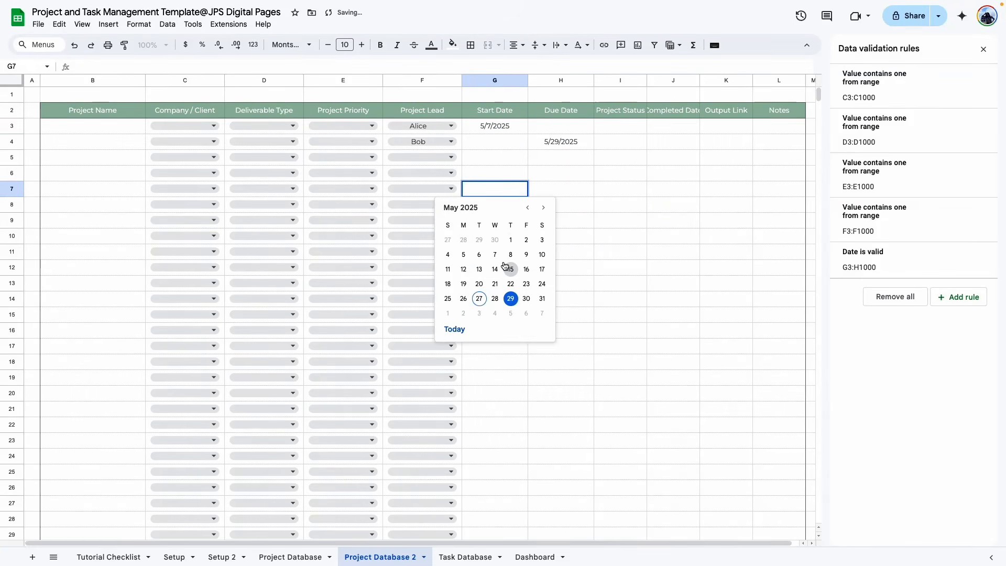
pyautogui.click(511, 268)
pyautogui.click(620, 281)
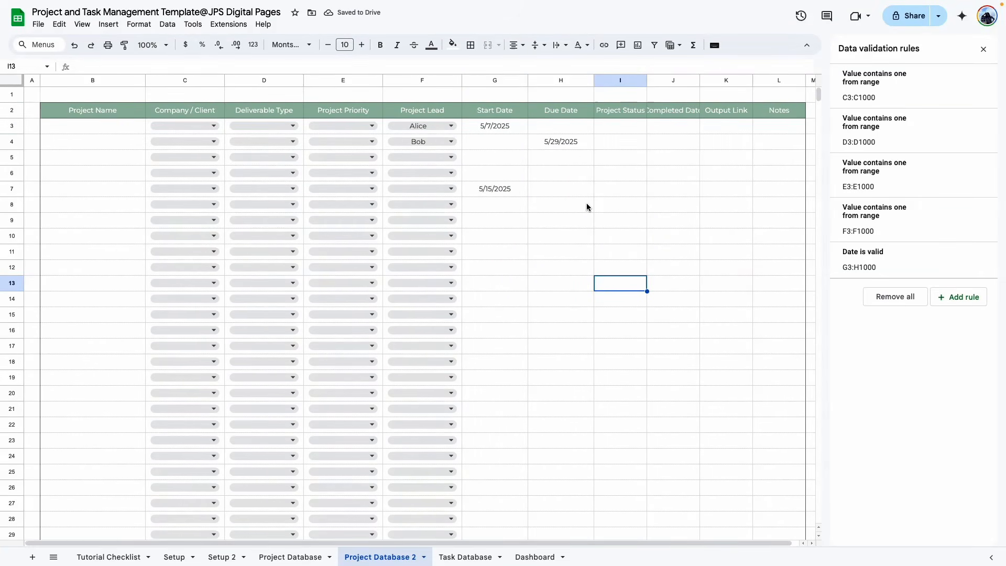
# - Apply the custom date format 'Aug 05, 1930' to the Start Date and Due Date columns G and H
pyautogui.moveTo(473, 81); pyautogui.dragTo(576, 86)
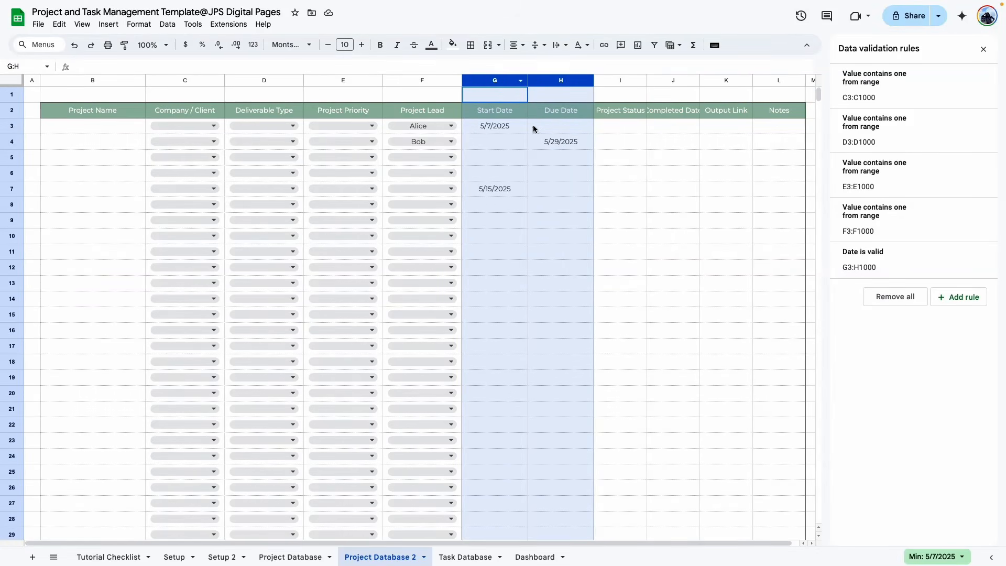
pyautogui.click(139, 24)
pyautogui.moveTo(156, 68)
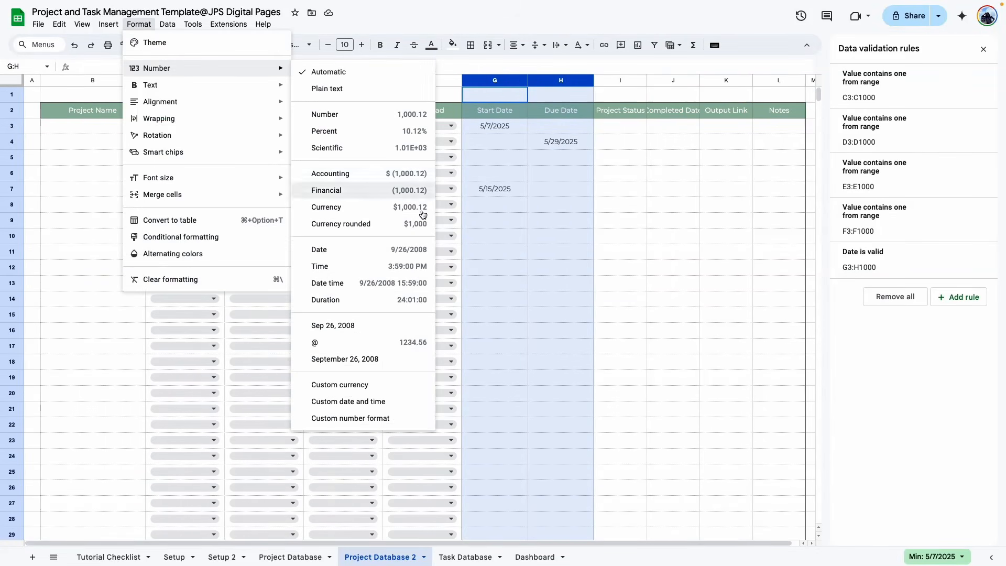
pyautogui.click(336, 401)
pyautogui.scroll(-7, 419, 233)
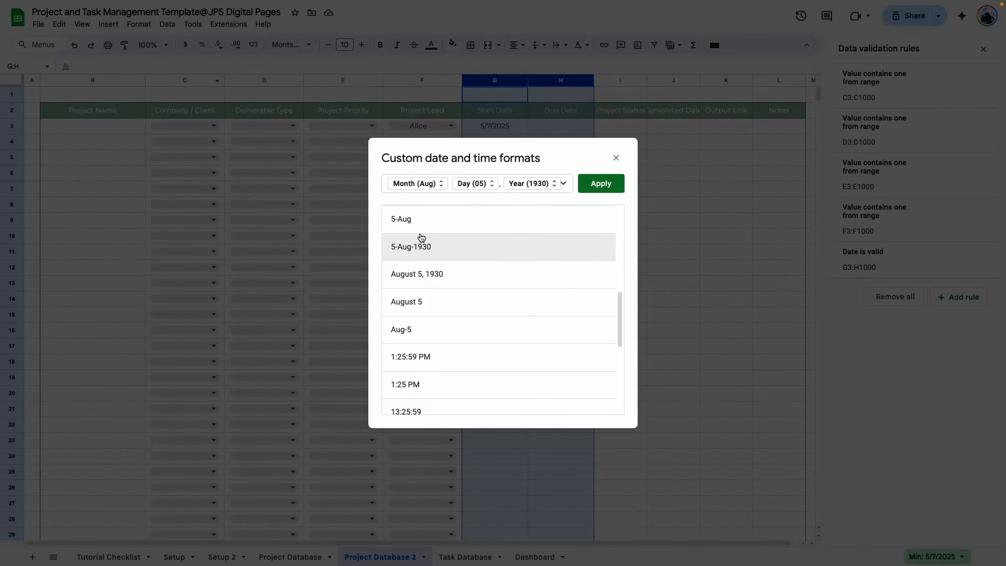
pyautogui.scroll(7, 421, 235)
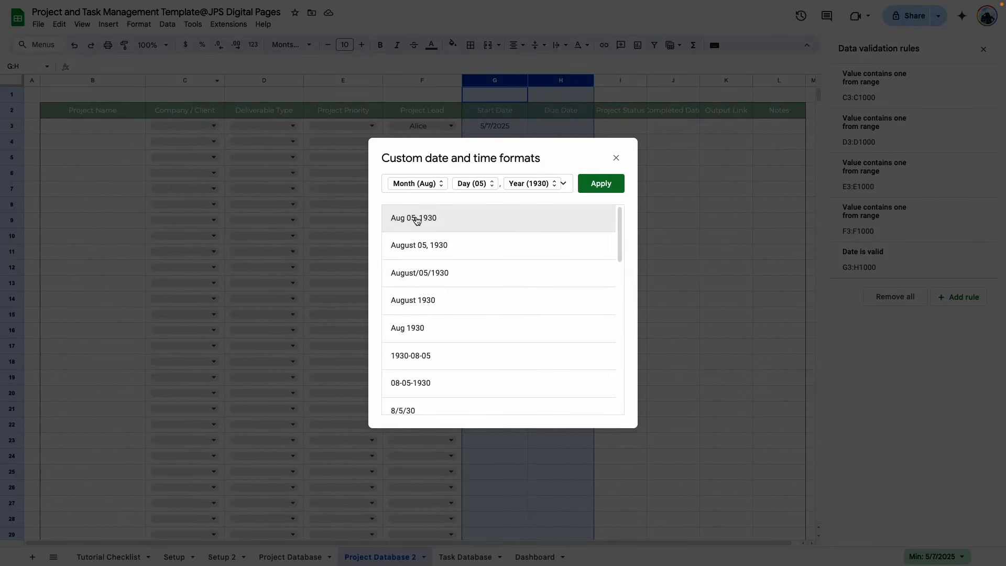
pyautogui.scroll(-3, 417, 222)
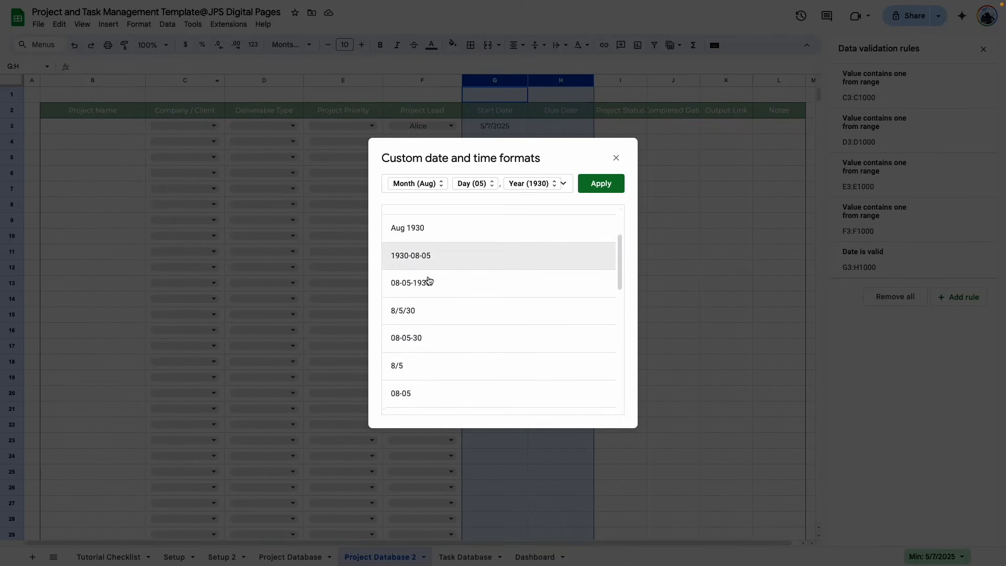
pyautogui.scroll(-3, 434, 297)
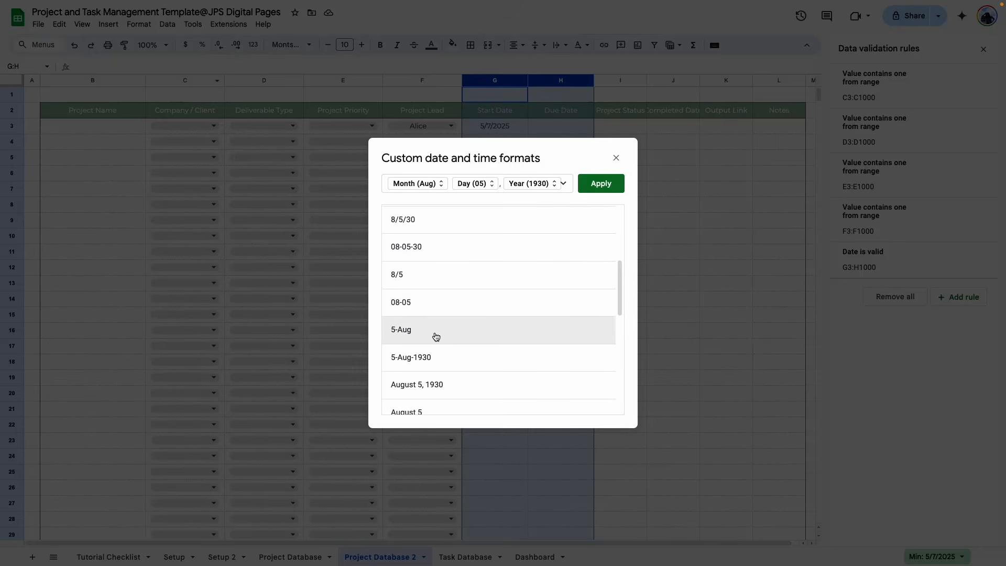
pyautogui.scroll(5, 442, 308)
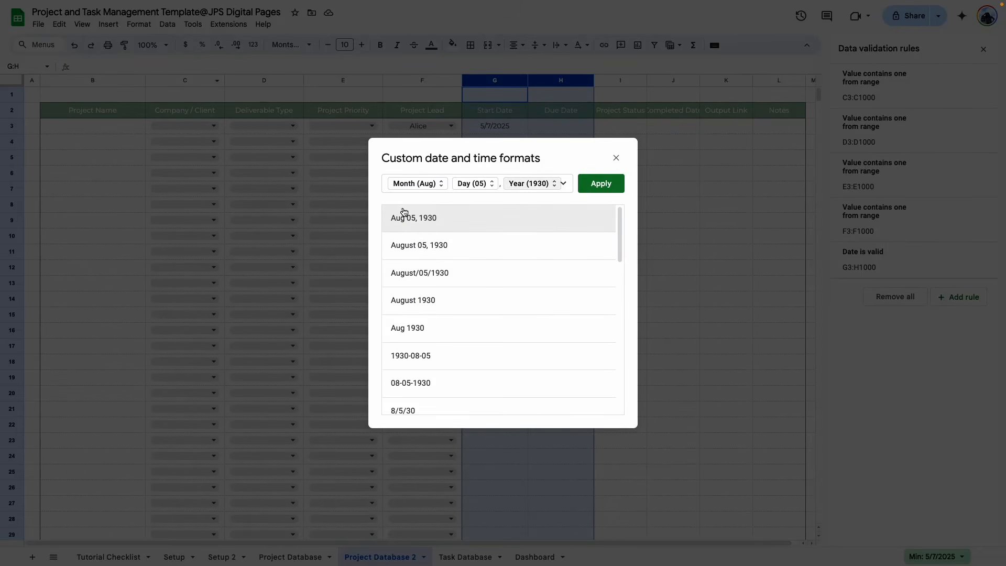
pyautogui.click(601, 183)
pyautogui.click(675, 218)
pyautogui.click(555, 141)
pyautogui.click(502, 188)
pyautogui.click(555, 206)
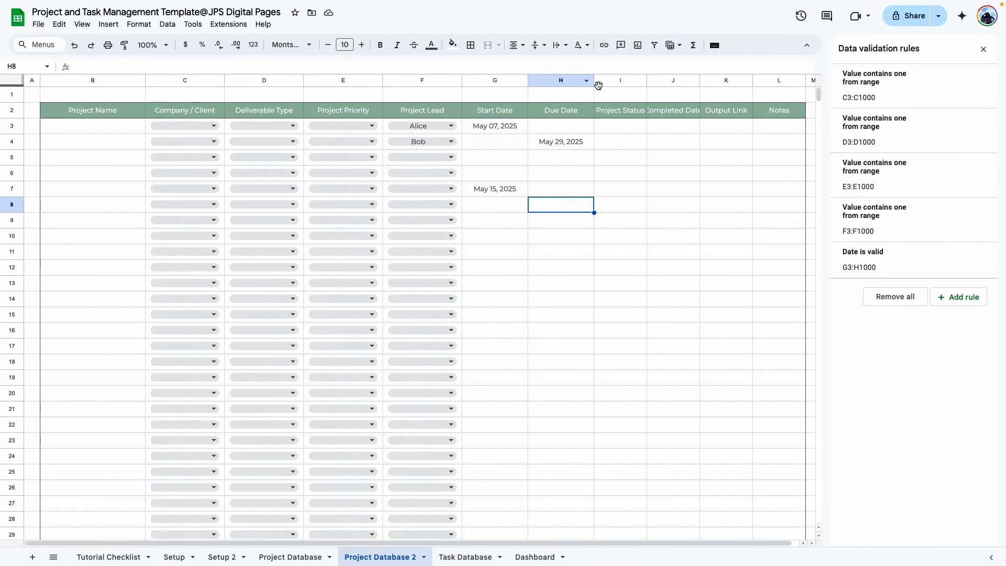
# - Widen the Project Status column I and add a data validation rule covering I3:I
pyautogui.hscroll(1, 566, 544)
pyautogui.moveTo(640, 80); pyautogui.dragTo(666, 81)
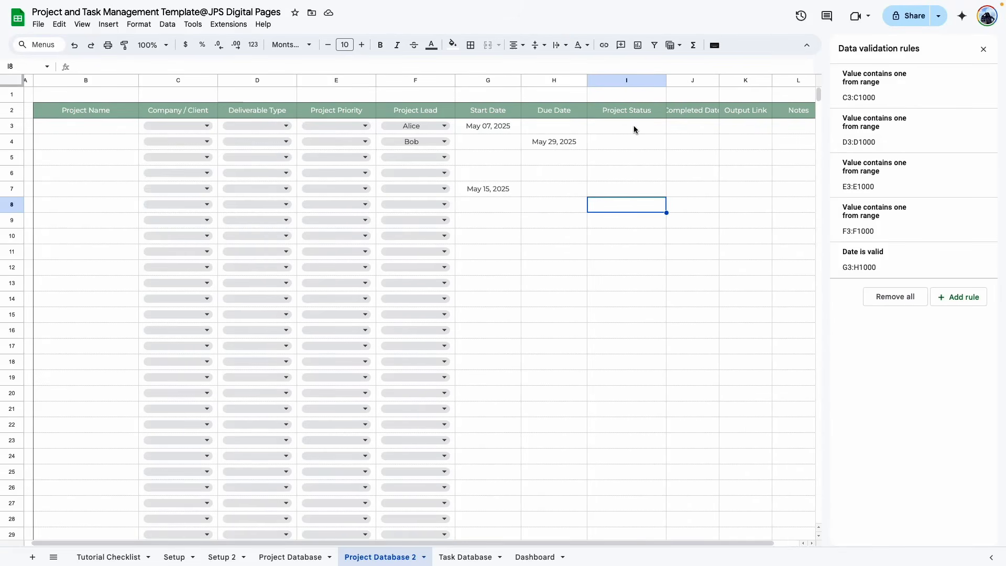
pyautogui.moveTo(633, 126); pyautogui.dragTo(635, 237)
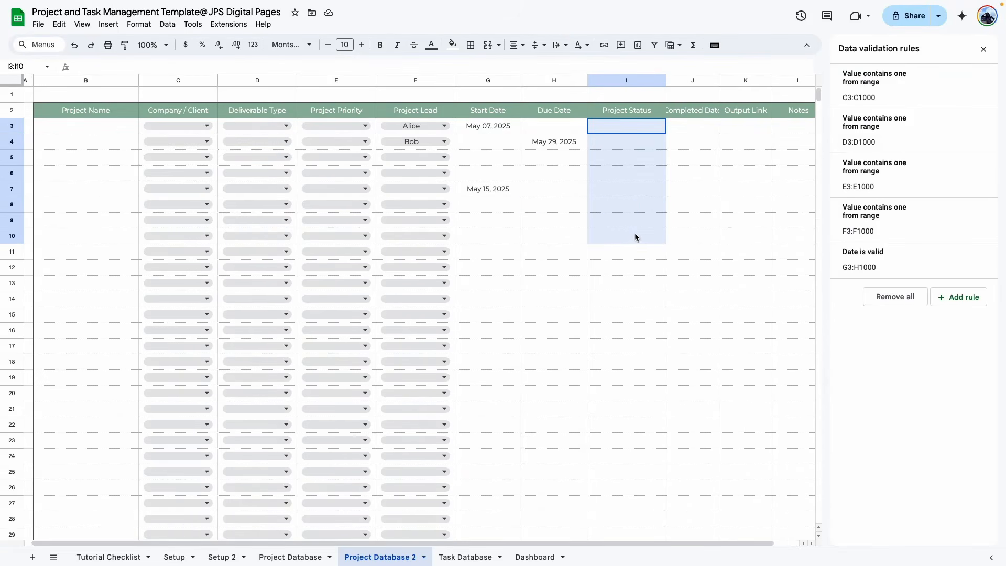
pyautogui.click(970, 298)
pyautogui.click(944, 109)
pyautogui.press('BackSpace')
pyautogui.press('BackSpace')
pyautogui.click(944, 131)
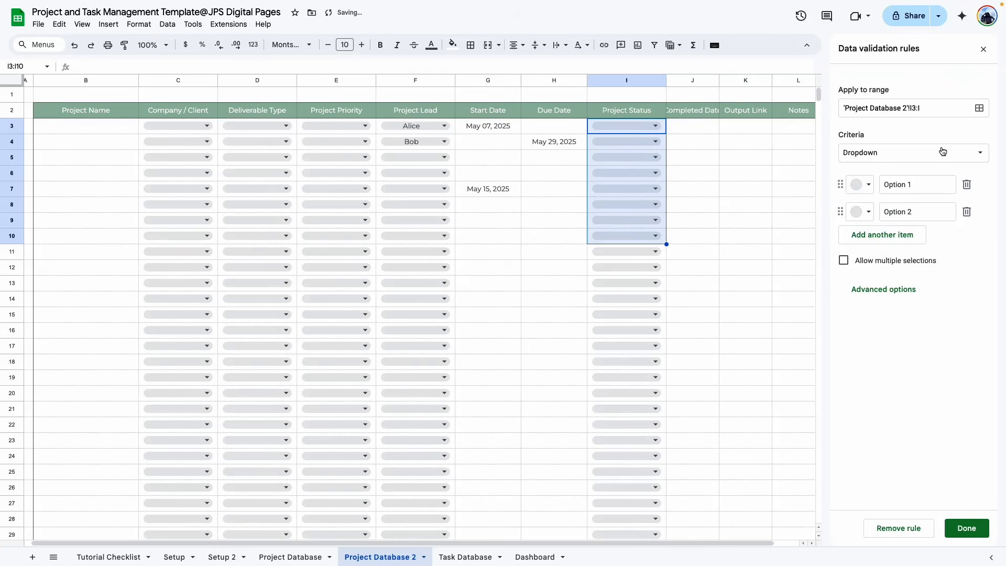
# - Source the Project Status dropdown from the Status range 'Setup 2'!F3:F19, save the rule and return to Project Database 2
pyautogui.click(944, 152)
pyautogui.click(944, 170)
pyautogui.click(978, 185)
pyautogui.click(223, 557)
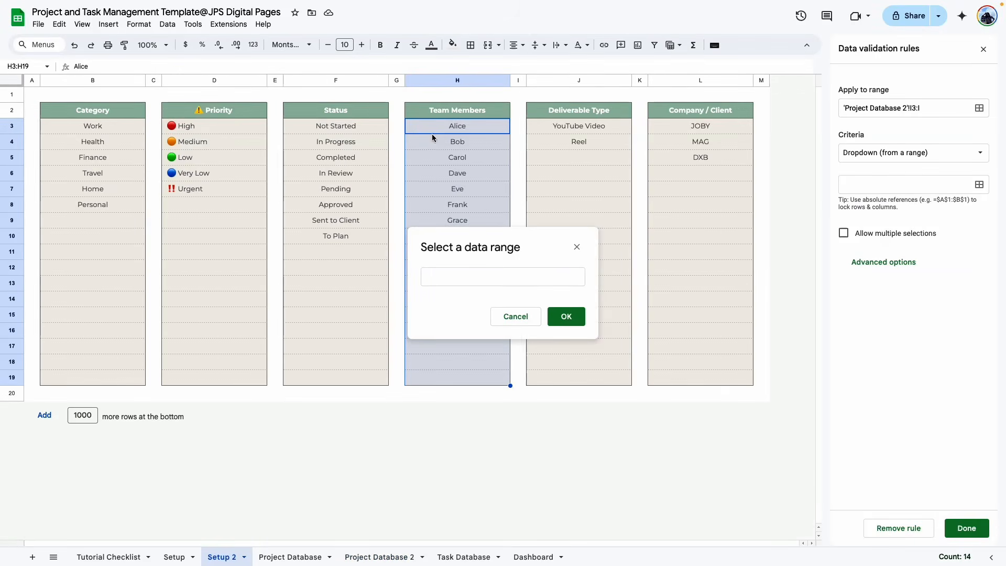
pyautogui.moveTo(373, 128); pyautogui.dragTo(376, 377)
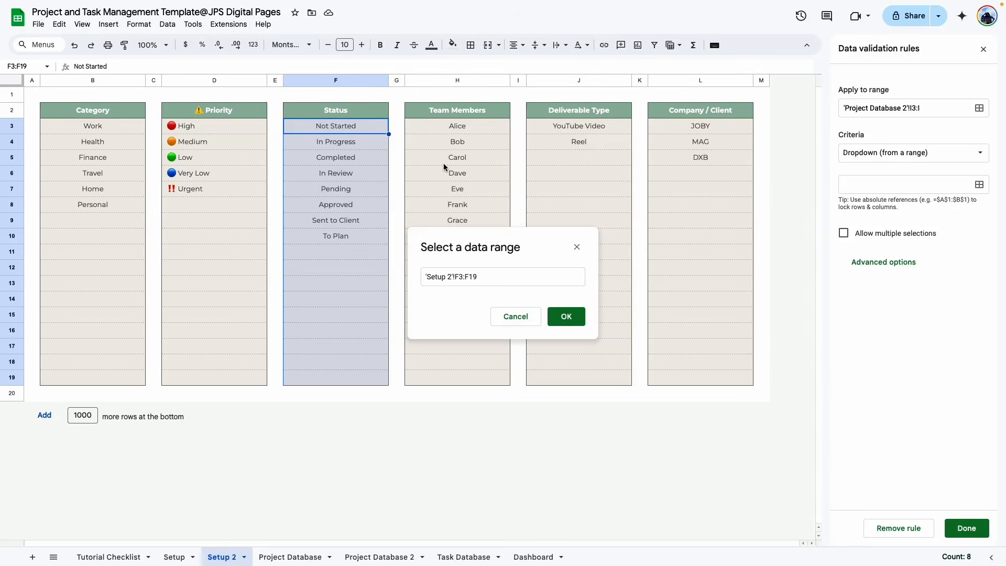
pyautogui.click(560, 320)
pyautogui.click(966, 528)
pyautogui.click(387, 551)
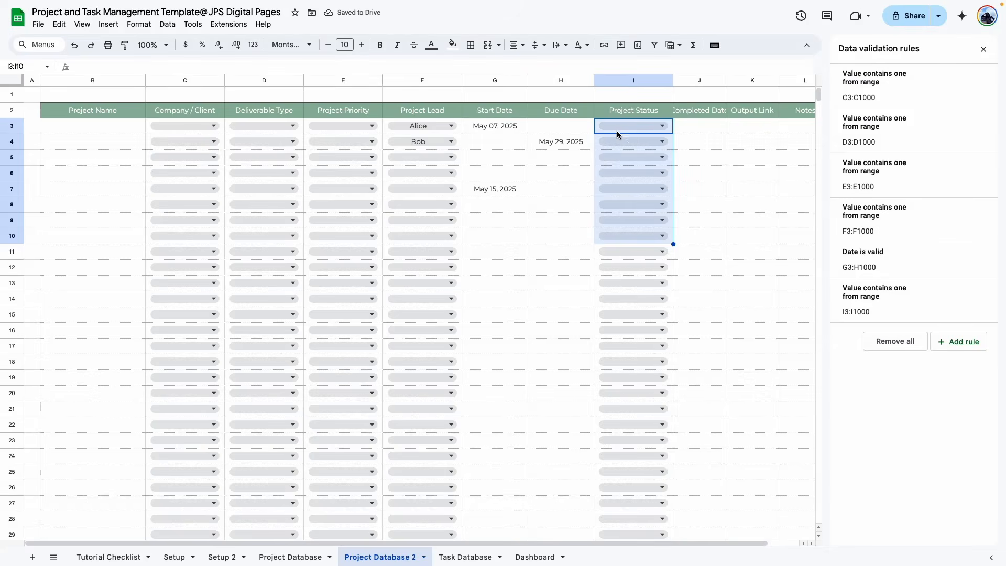
# - Test the Project Status dropdown by choosing Not Started in rows 3 and 4
pyautogui.click(656, 130)
pyautogui.click(662, 142)
pyautogui.click(635, 164)
pyautogui.click(698, 267)
# - Widen the Completed Date column J and copy the Due Date column's formatting onto it
pyautogui.moveTo(733, 542); pyautogui.dragTo(822, 537)
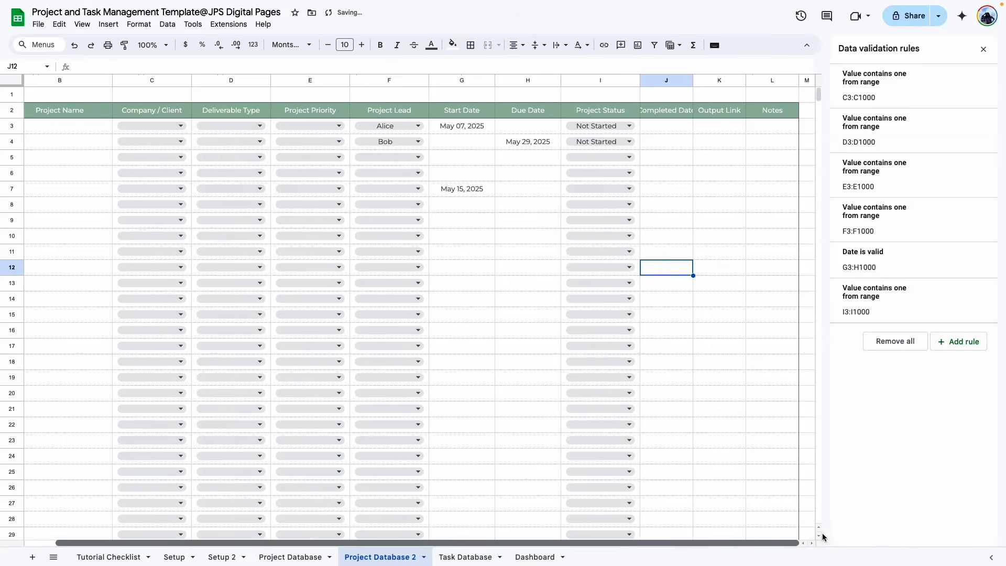
pyautogui.moveTo(692, 82); pyautogui.dragTo(722, 81)
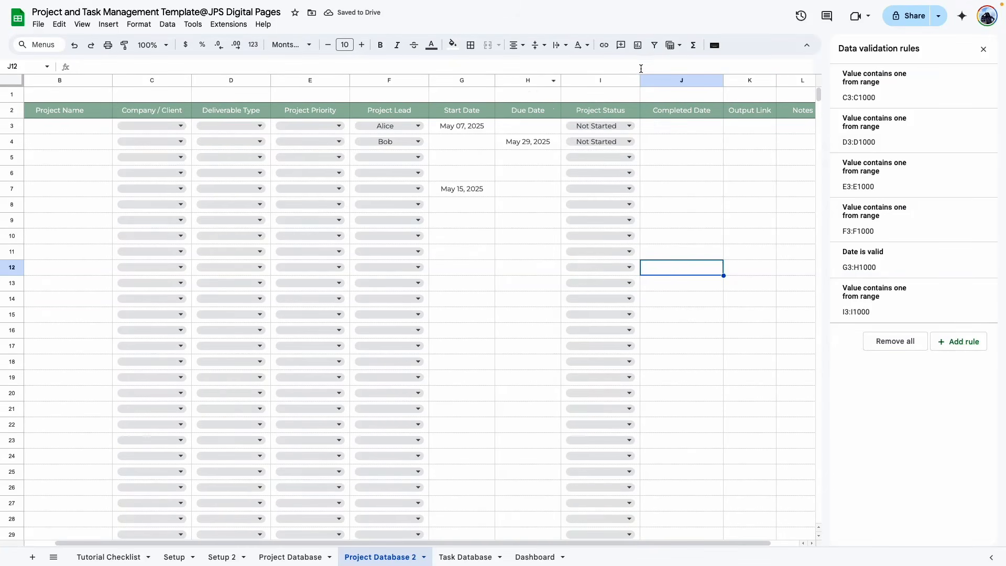
pyautogui.click(509, 79)
pyautogui.click(123, 45)
pyautogui.click(665, 83)
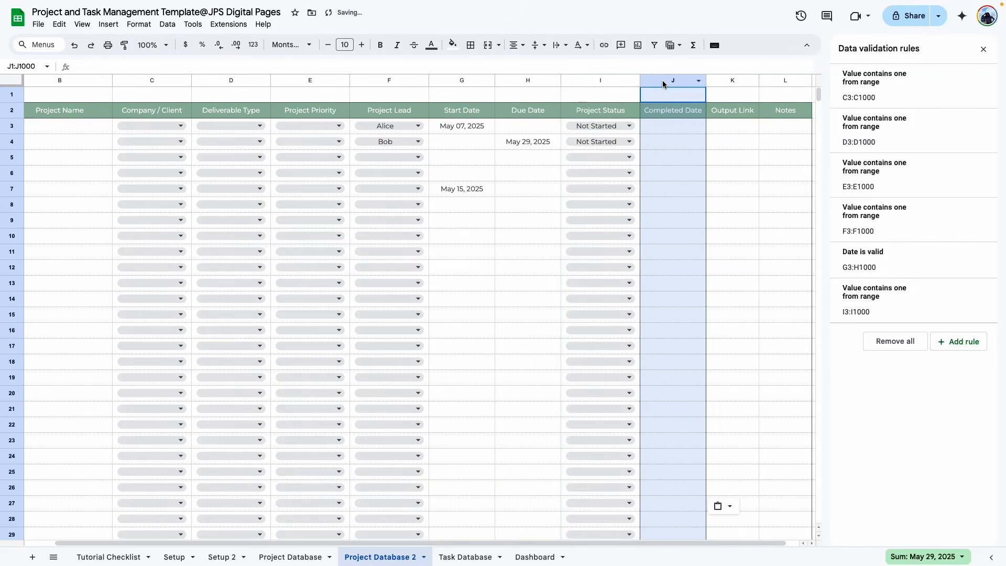
pyautogui.click(728, 251)
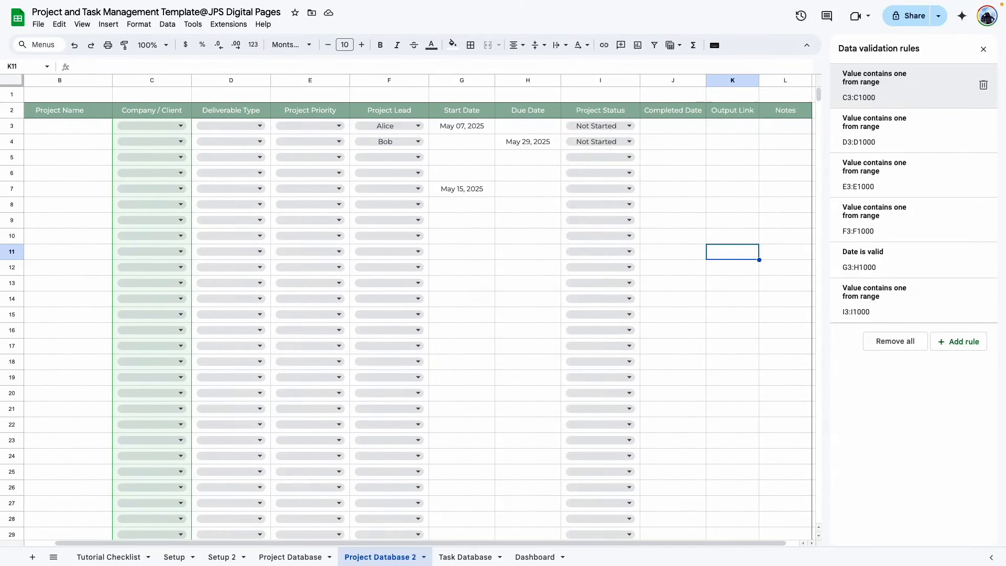
# - Extend the valid-date rule for G3:H1000 with the additional Completed Date range J3:J and save it
pyautogui.click(900, 267)
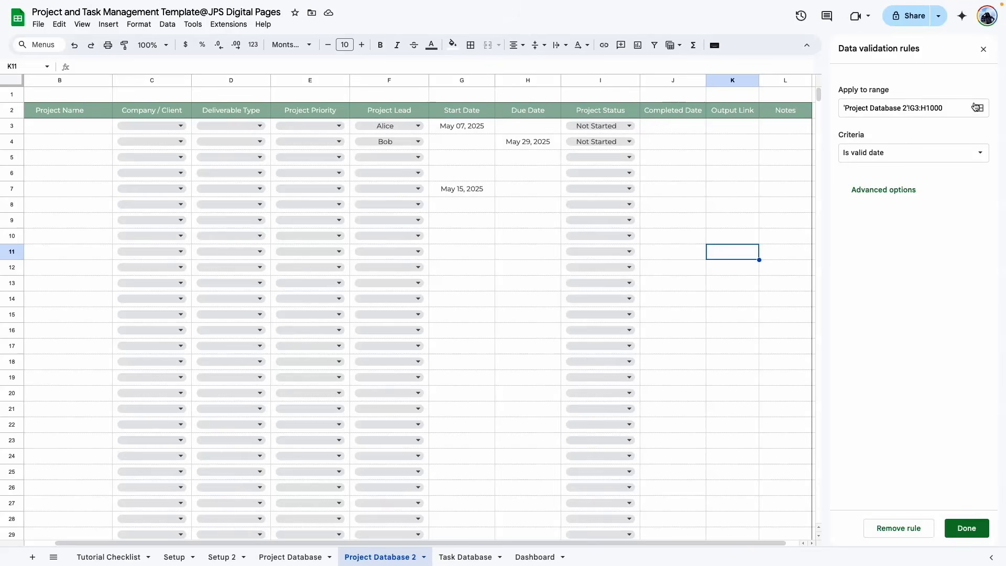
pyautogui.click(978, 108)
pyautogui.moveTo(530, 226); pyautogui.dragTo(382, 191)
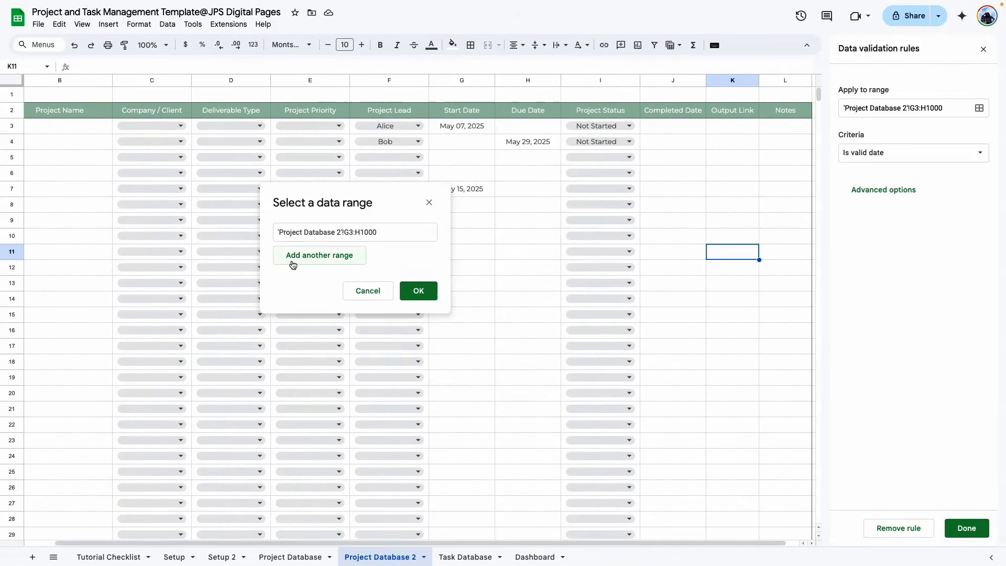
pyautogui.click(336, 260)
pyautogui.moveTo(672, 126); pyautogui.dragTo(676, 236)
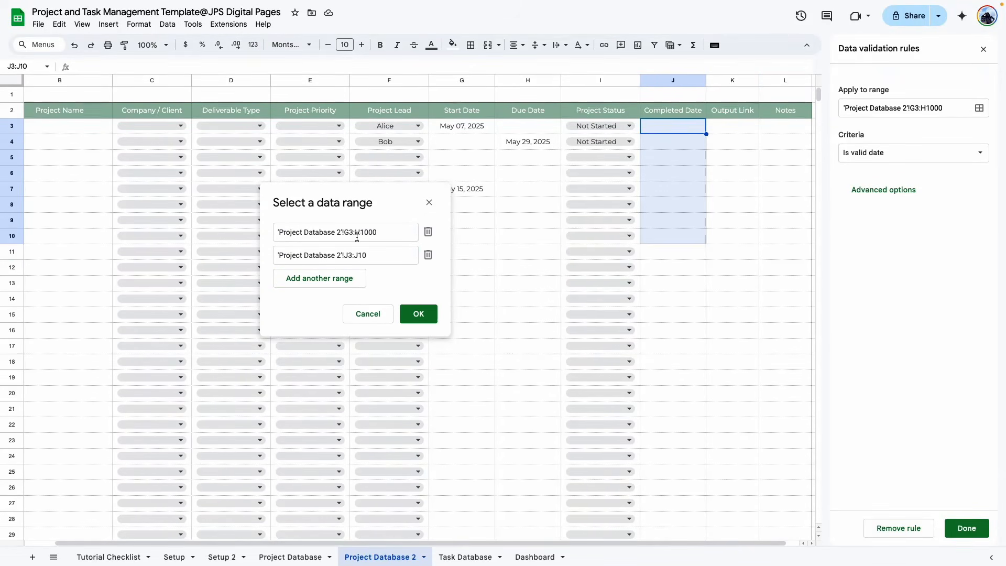
pyautogui.click(380, 254)
pyautogui.hotkey('shift', 'Left')
pyautogui.hotkey('shift', 'Left')
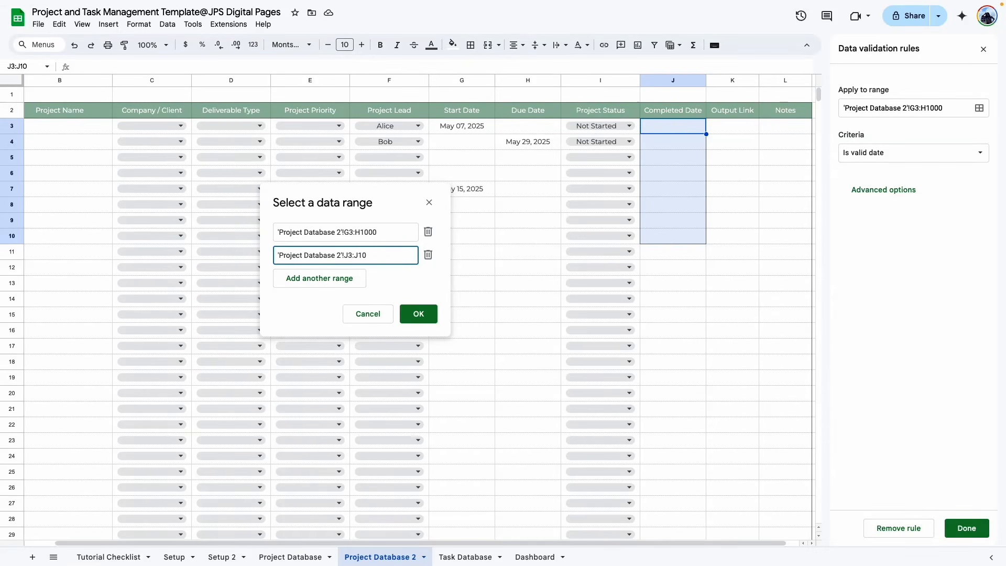
pyautogui.click(395, 280)
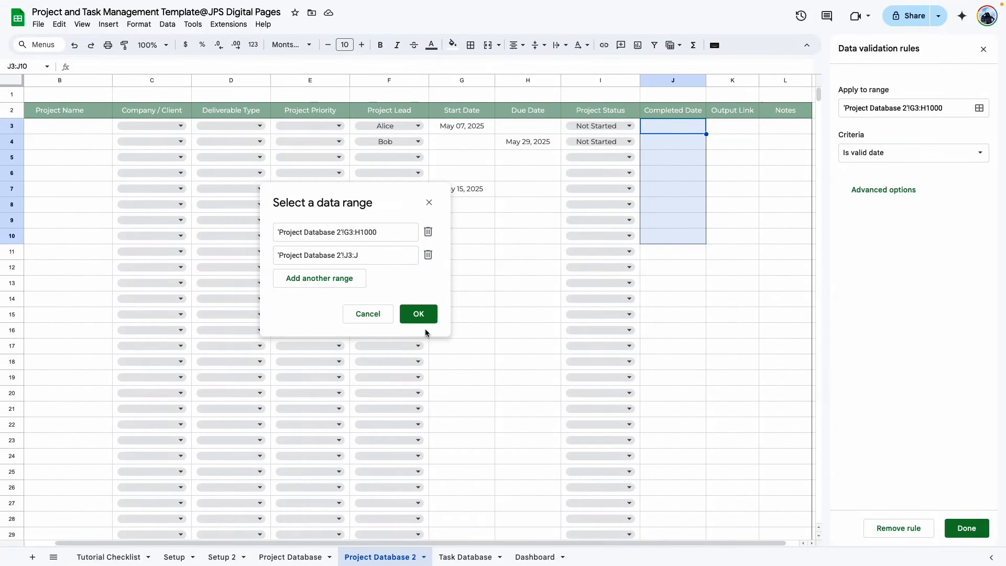
pyautogui.click(418, 313)
pyautogui.click(966, 527)
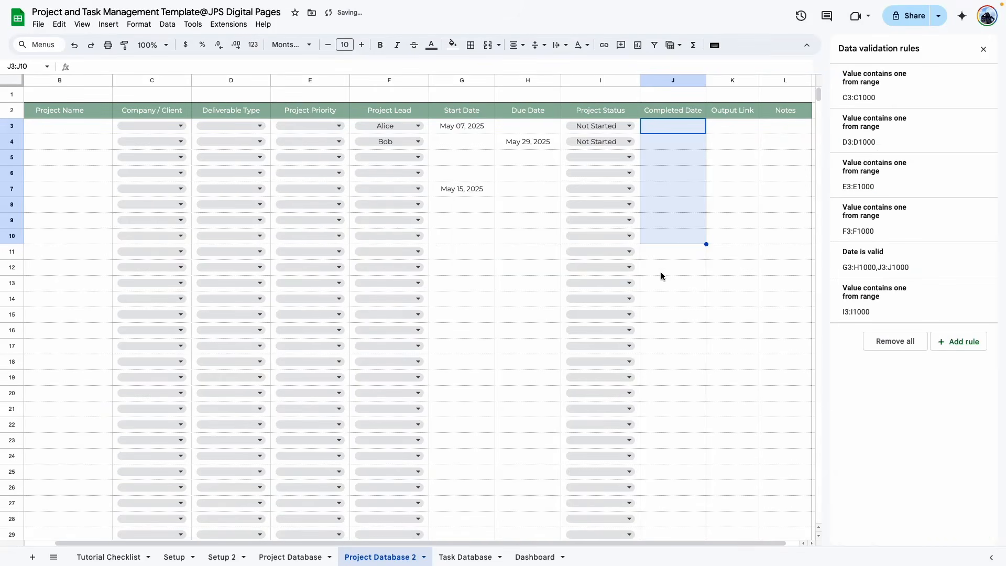
# - Test the Completed Date picker by choosing May 30, 2025 in cell J4
pyautogui.click(674, 145)
pyautogui.doubleClick(675, 147)
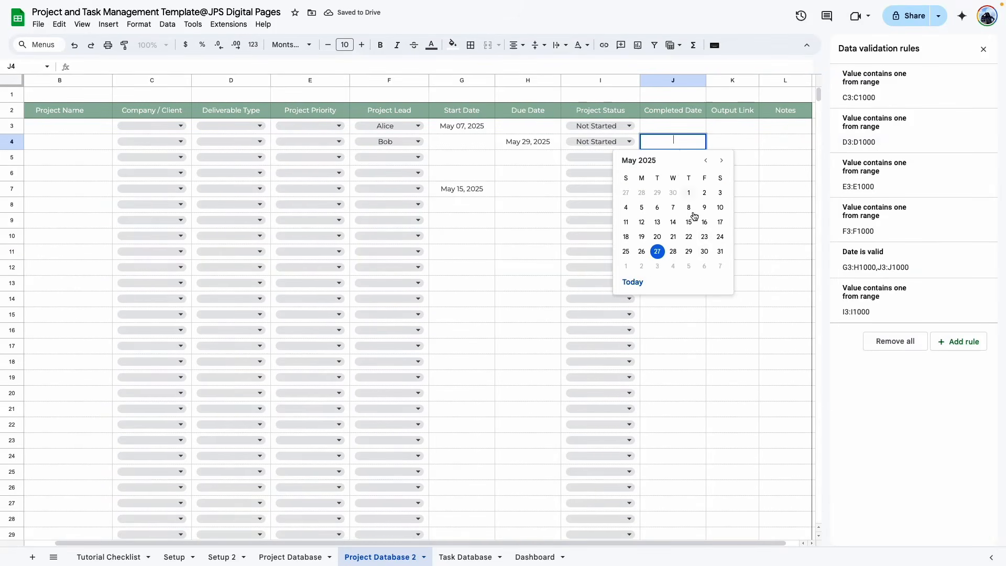
pyautogui.click(703, 252)
pyautogui.click(680, 285)
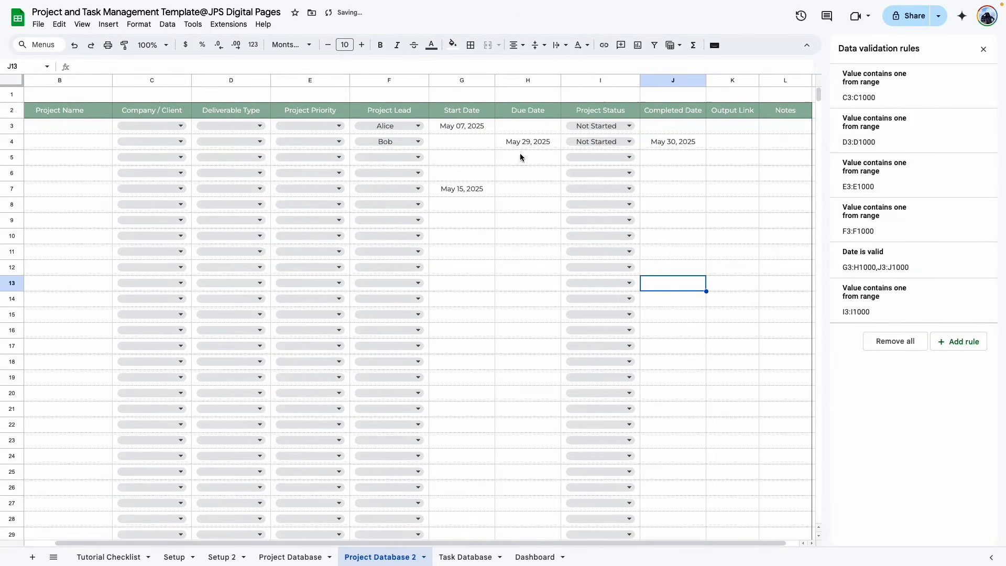
# - Select the Output Link header cell K2
pyautogui.hscroll(1, 587, 547)
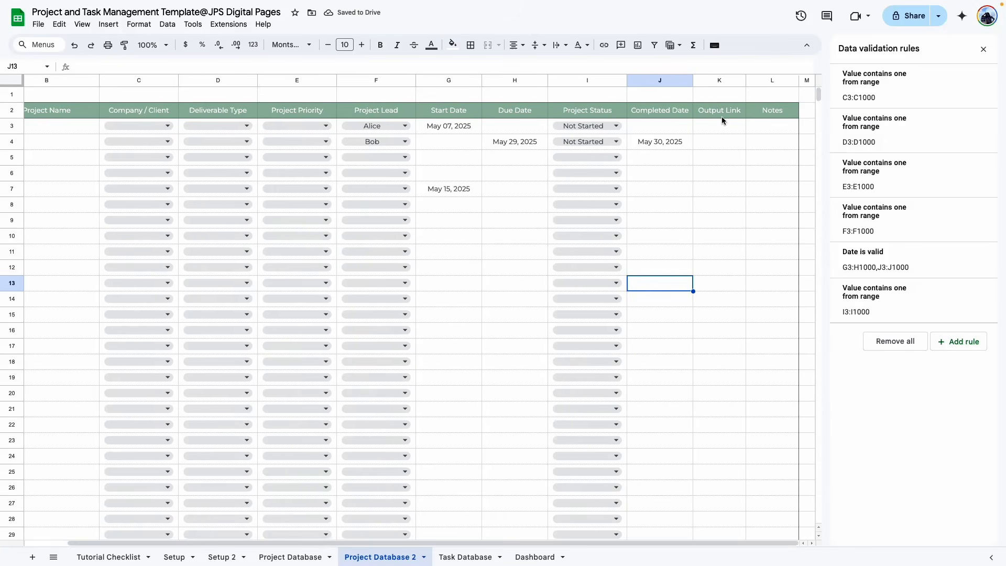
pyautogui.click(721, 118)
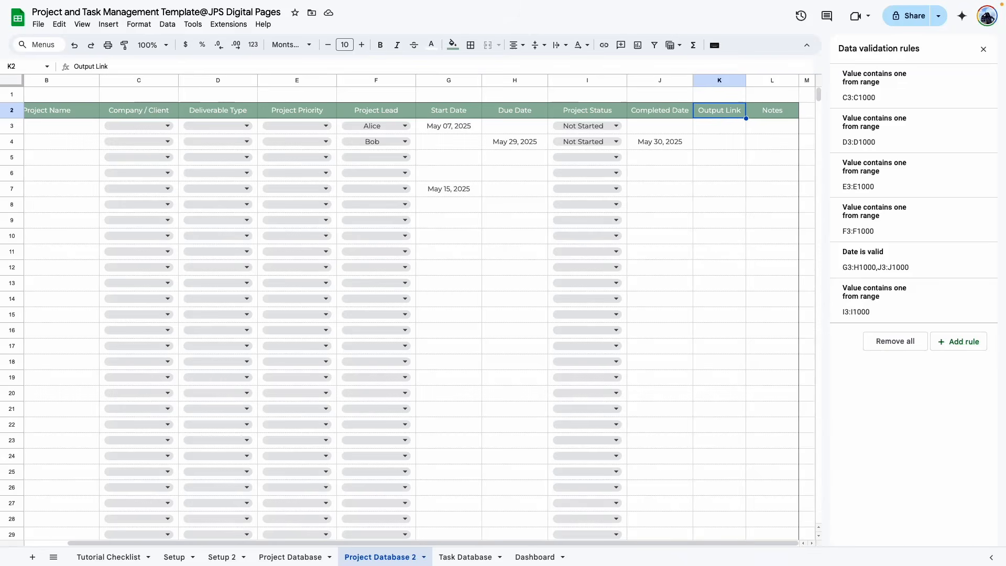
# - Set the width of the Output Link column K to 200 pixels
pyautogui.click(715, 127)
pyautogui.click(716, 168)
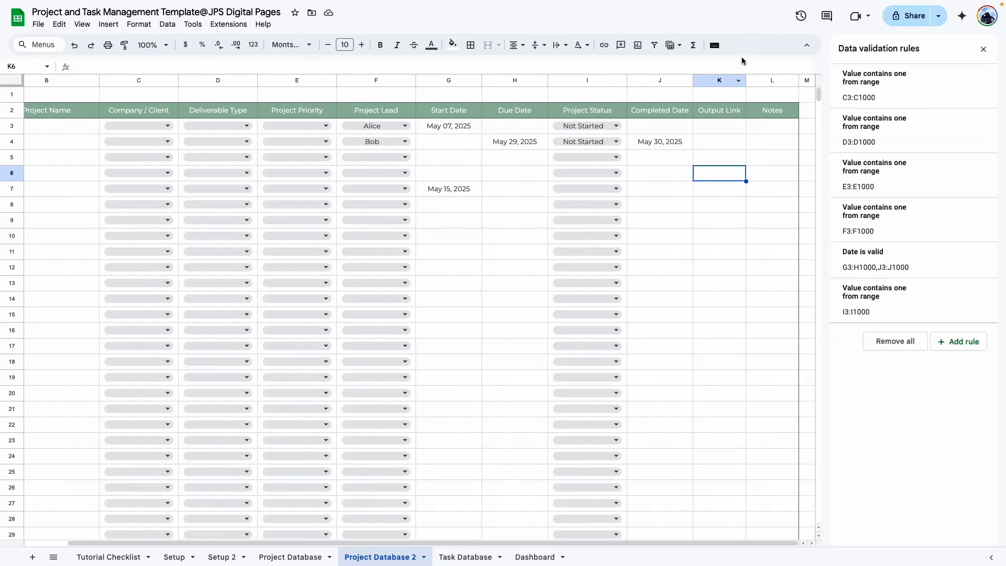
pyautogui.moveTo(746, 81); pyautogui.dragTo(757, 81)
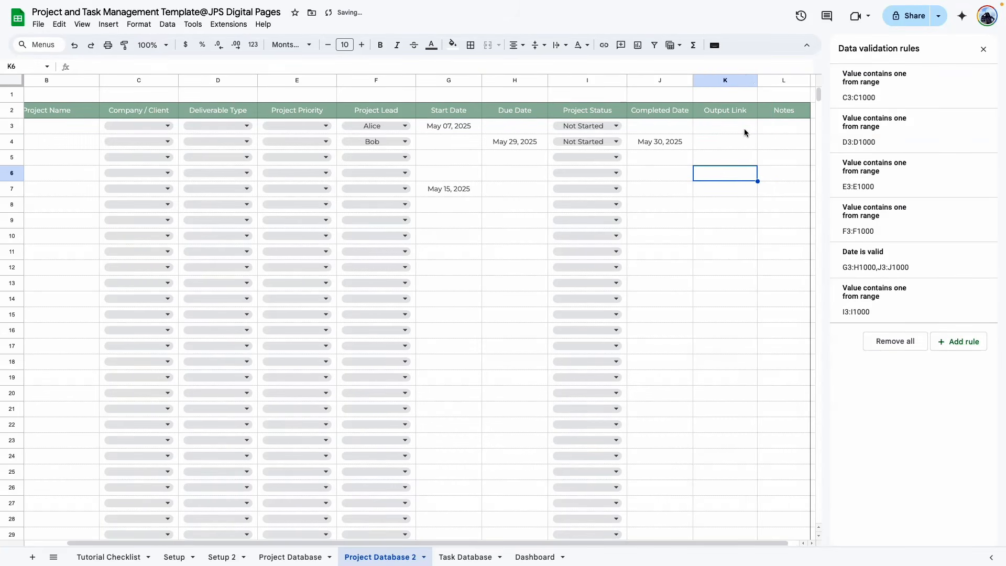
pyautogui.click(703, 82)
pyautogui.write('200')
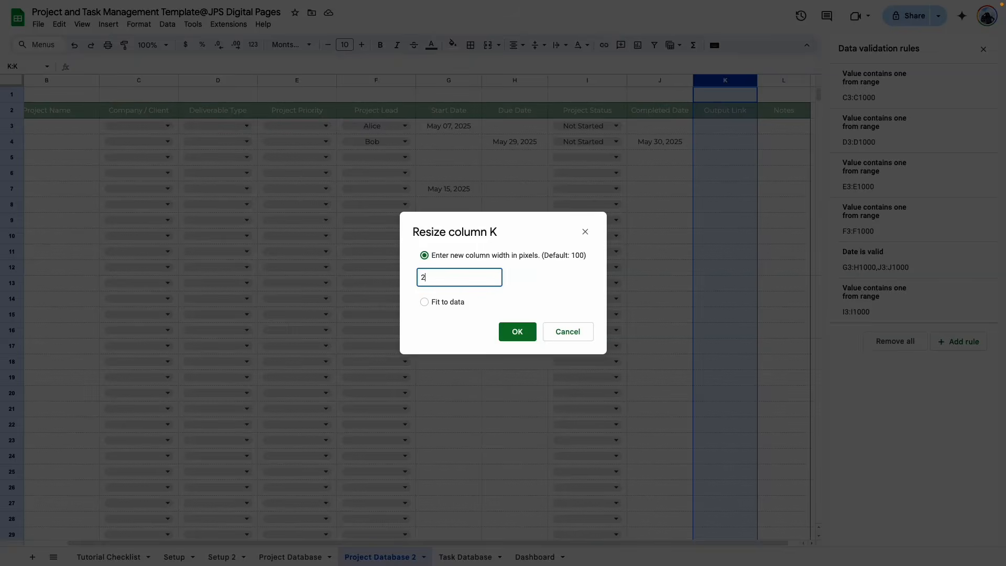
pyautogui.press('Return')
pyautogui.click(720, 361)
# - Set the width of the Notes column L to 200 pixels
pyautogui.moveTo(669, 543); pyautogui.dragTo(784, 538)
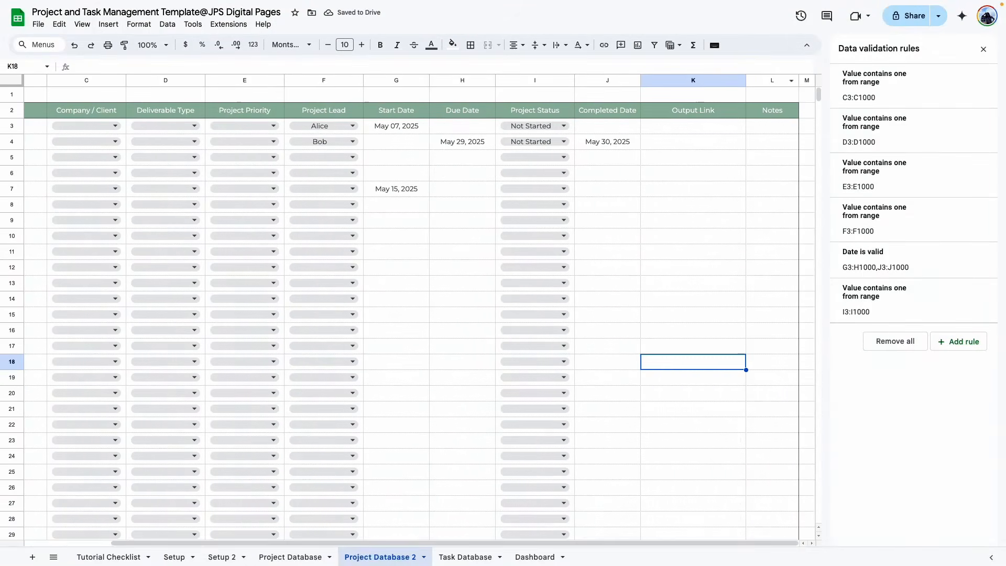
pyautogui.click(758, 81)
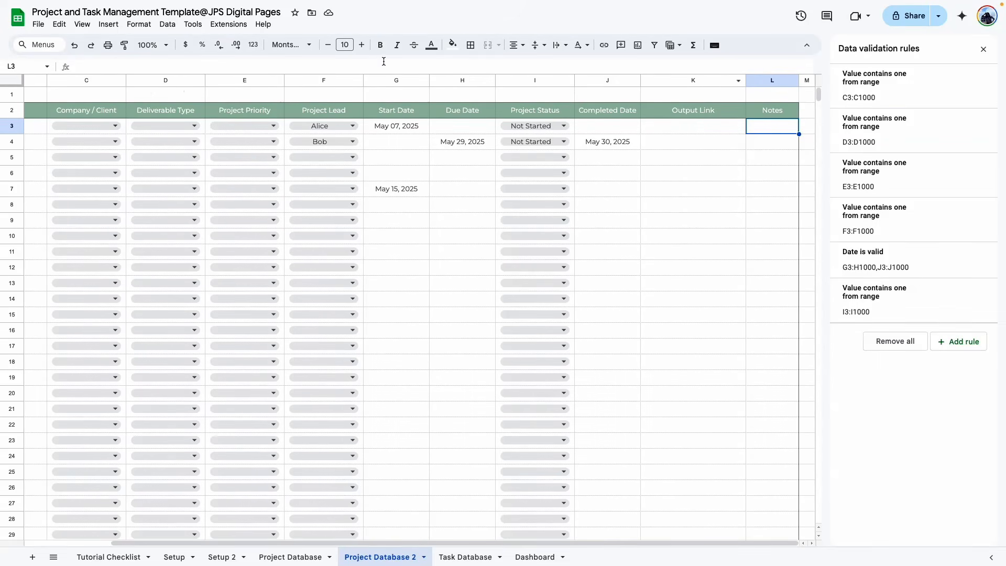
pyautogui.rightClick(748, 79)
pyautogui.click(792, 245)
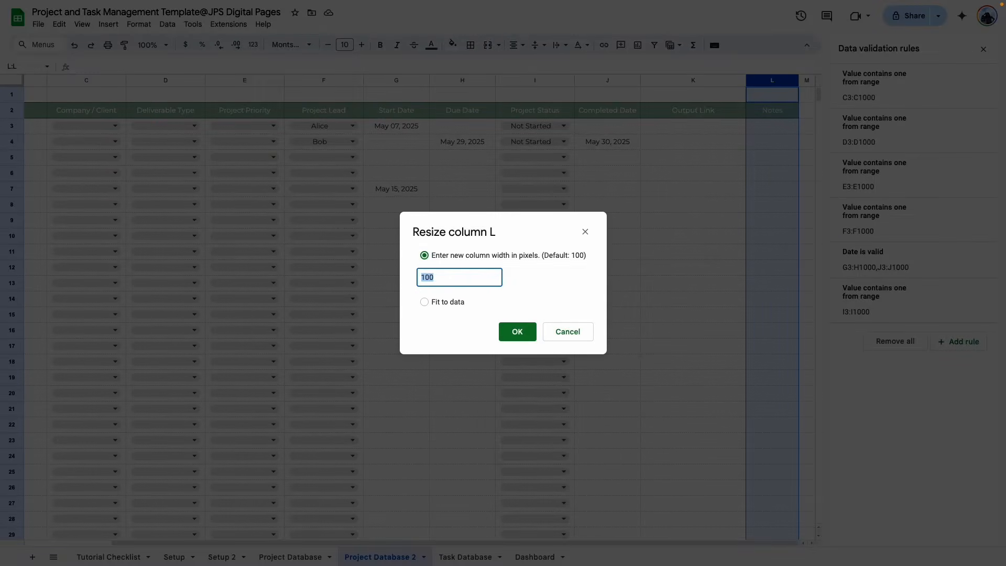
pyautogui.write('200')
pyautogui.click(517, 331)
# - Left-align the Notes column L and set its text to wrap
pyautogui.click(515, 45)
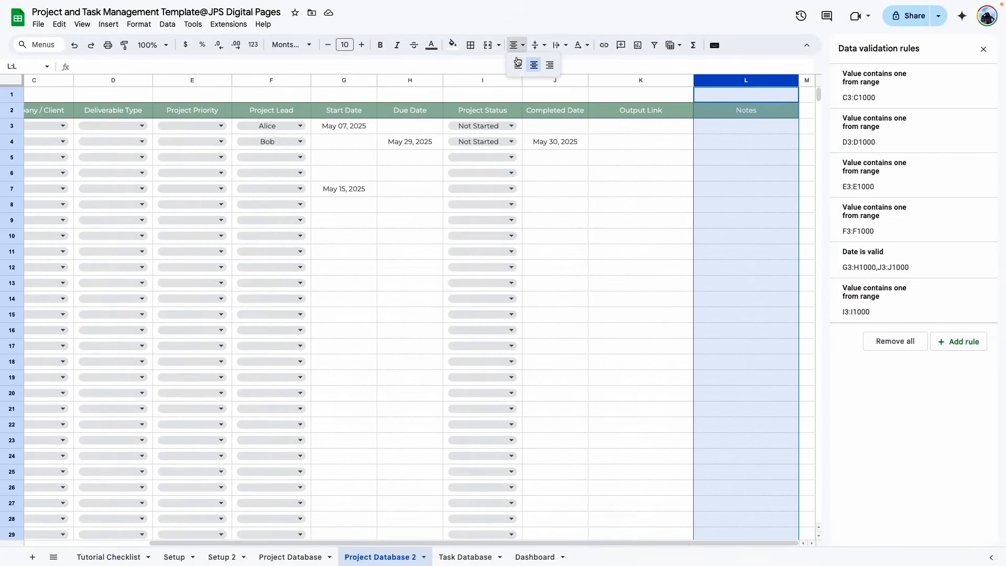
pyautogui.click(517, 65)
pyautogui.click(562, 46)
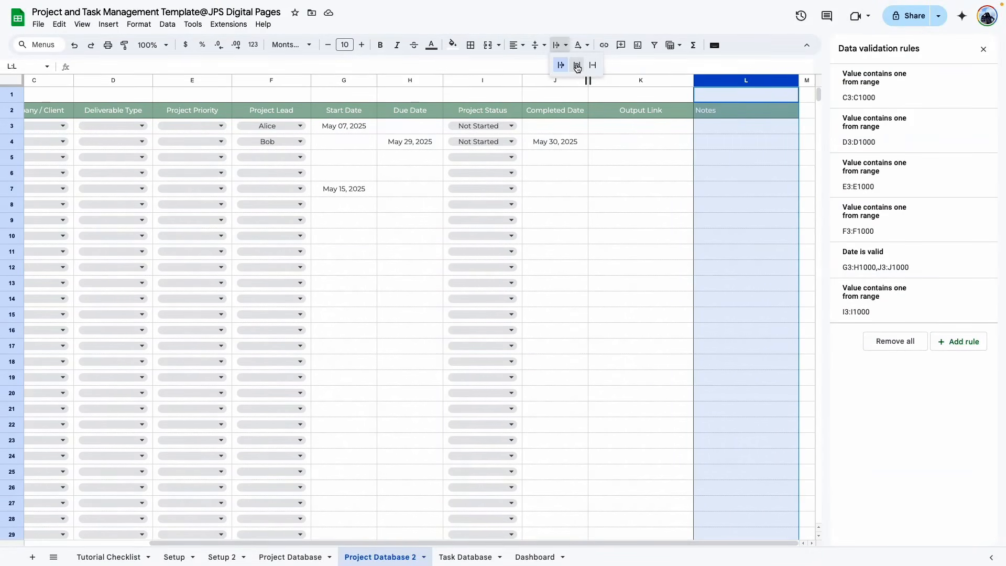
pyautogui.click(577, 65)
pyautogui.click(649, 235)
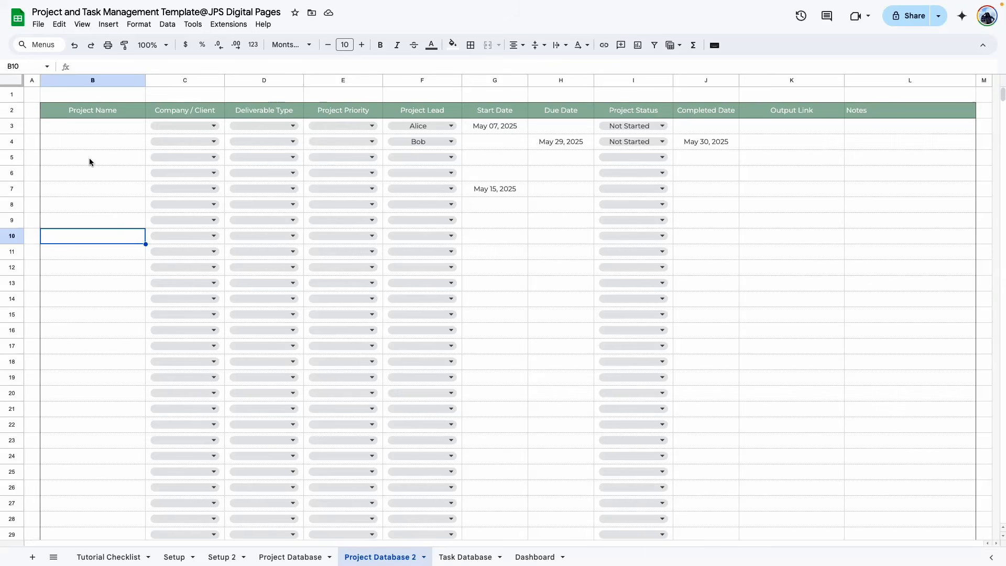
# - Hide the gridlines on the Project Database 2 sheet
pyautogui.click(82, 24)
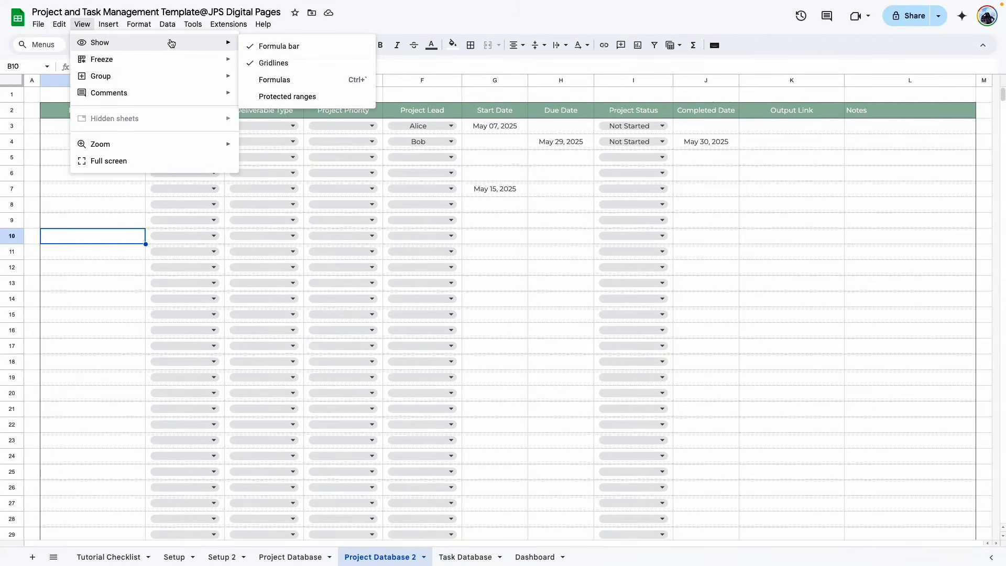
pyautogui.click(301, 63)
pyautogui.click(758, 398)
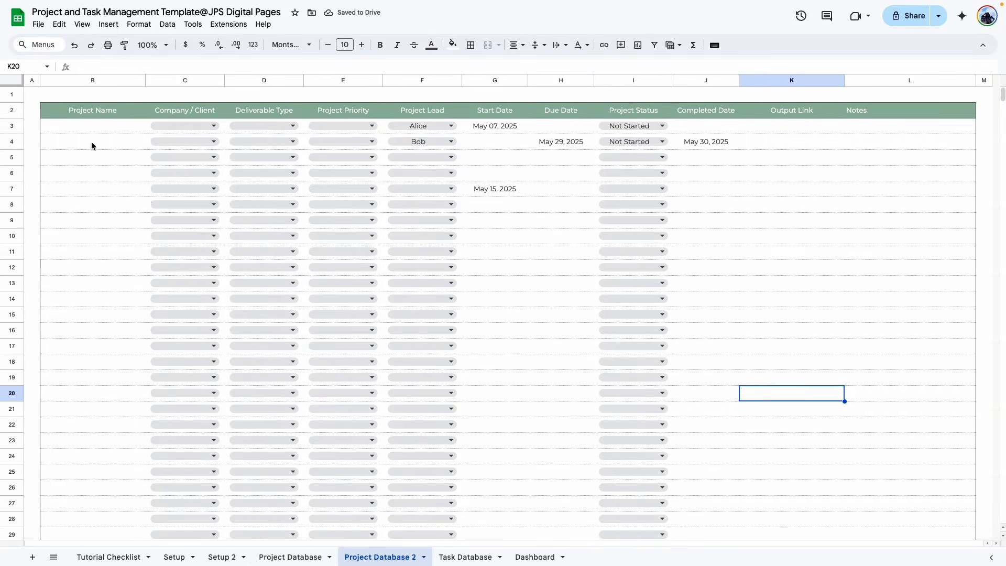
# - Try to create a filter from only the header cells B2:L2, and undo that filter
pyautogui.moveTo(70, 114); pyautogui.dragTo(316, 117)
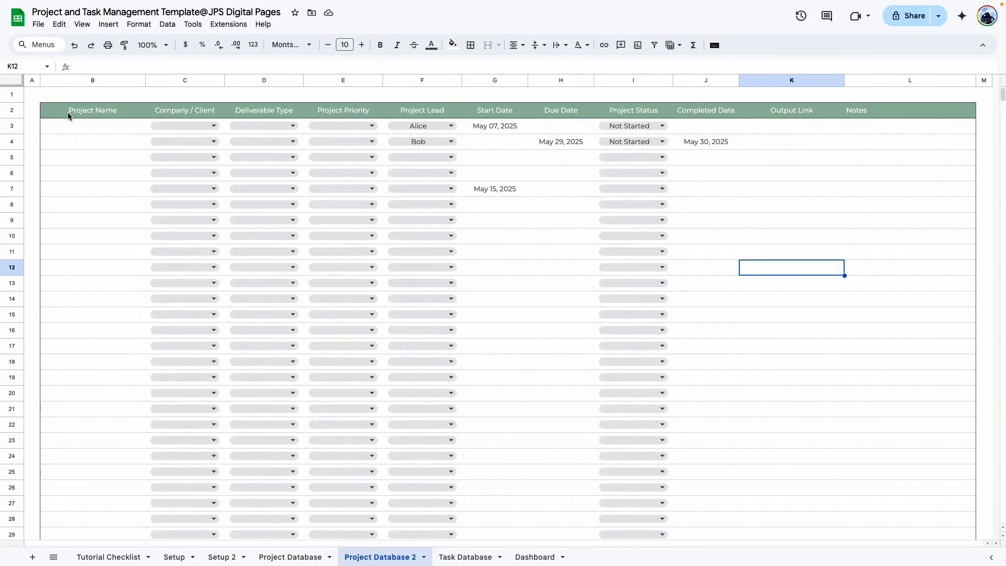
pyautogui.moveTo(70, 114); pyautogui.dragTo(961, 113)
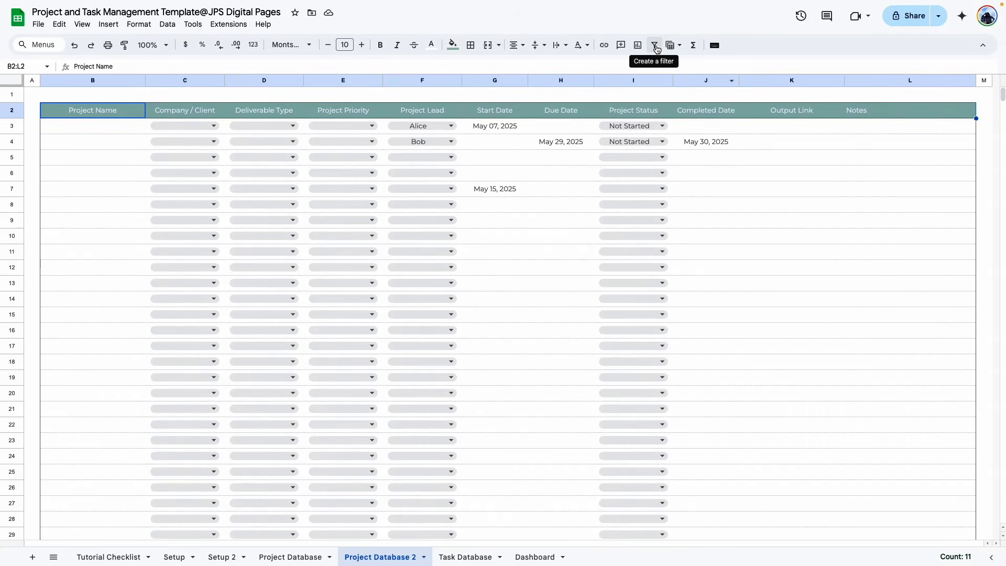
pyautogui.click(654, 45)
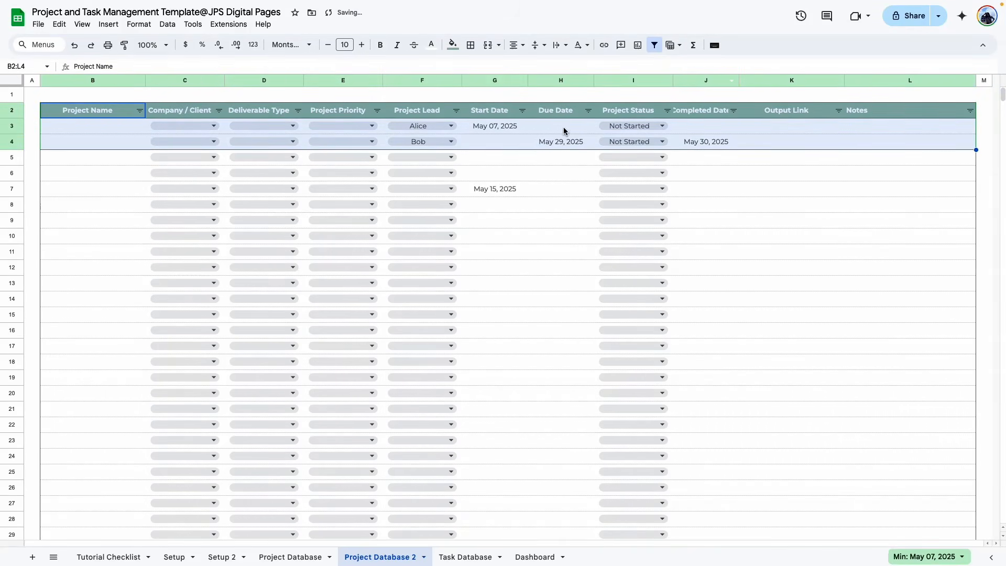
pyautogui.click(768, 204)
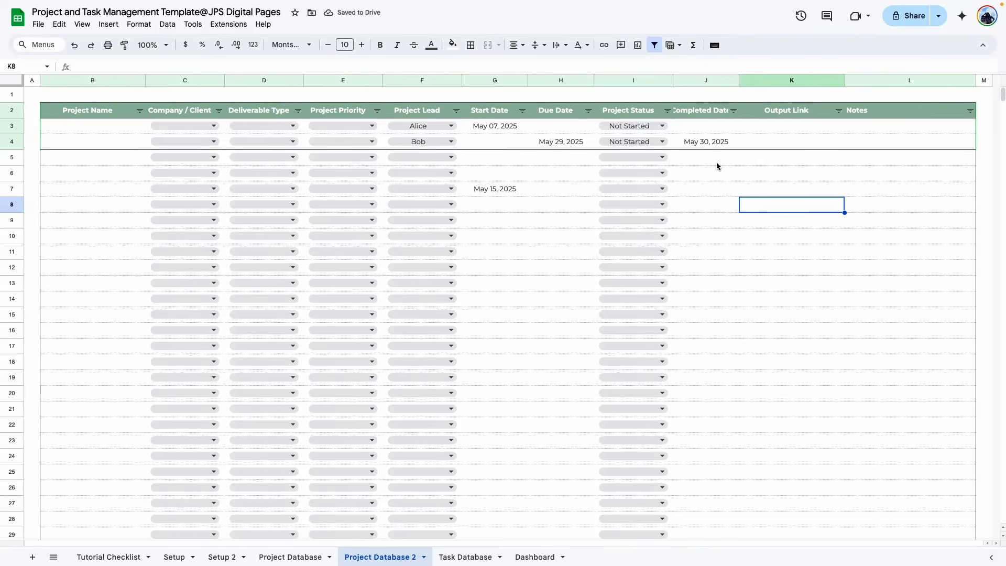
pyautogui.hotkey('ctrl', 'z')
pyautogui.click(726, 207)
# - Create a filter over the whole project table, from the header row through row 1000 (B2:L1000)
pyautogui.moveTo(54, 117); pyautogui.dragTo(901, 185)
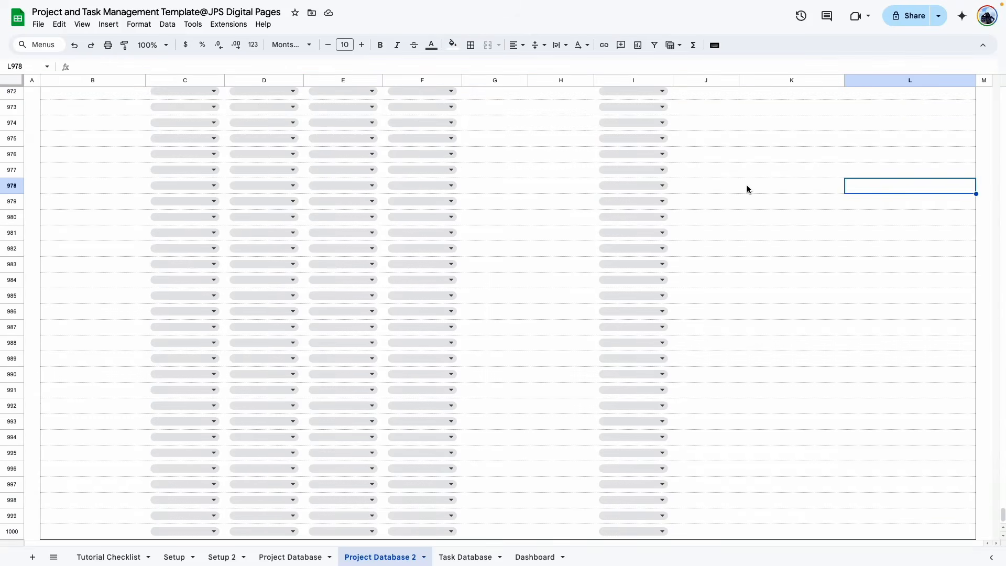
pyautogui.hotkey('ctrl', 'shift', 'Up')
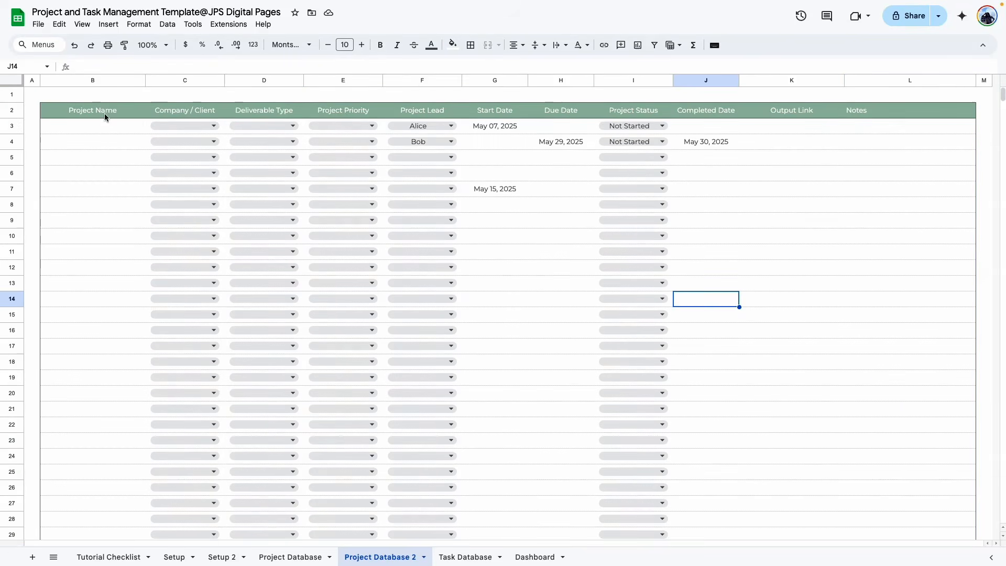
pyautogui.moveTo(104, 117); pyautogui.dragTo(913, 170)
pyautogui.hotkey('ctrl', 'shift', 'Down')
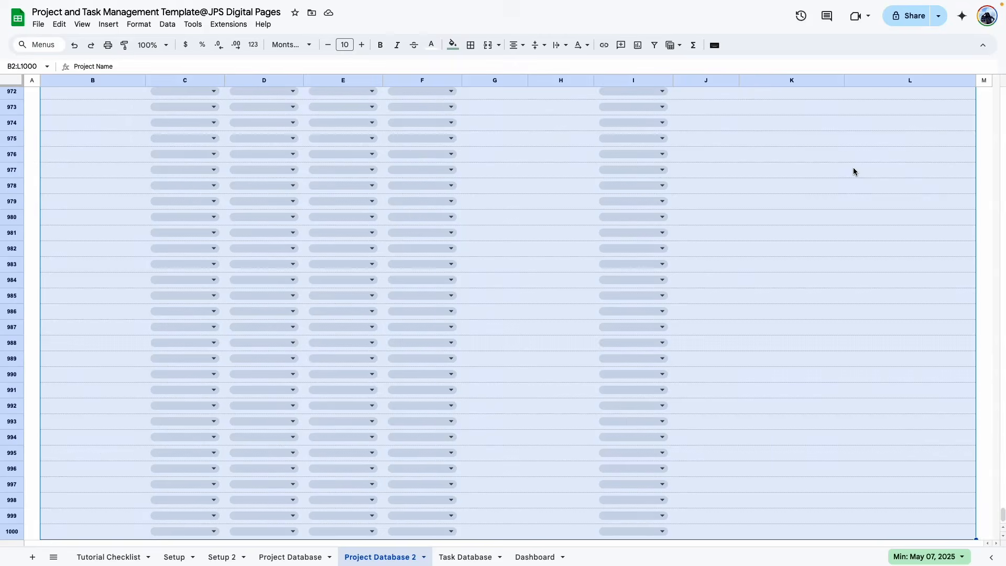
pyautogui.click(655, 45)
pyautogui.click(747, 215)
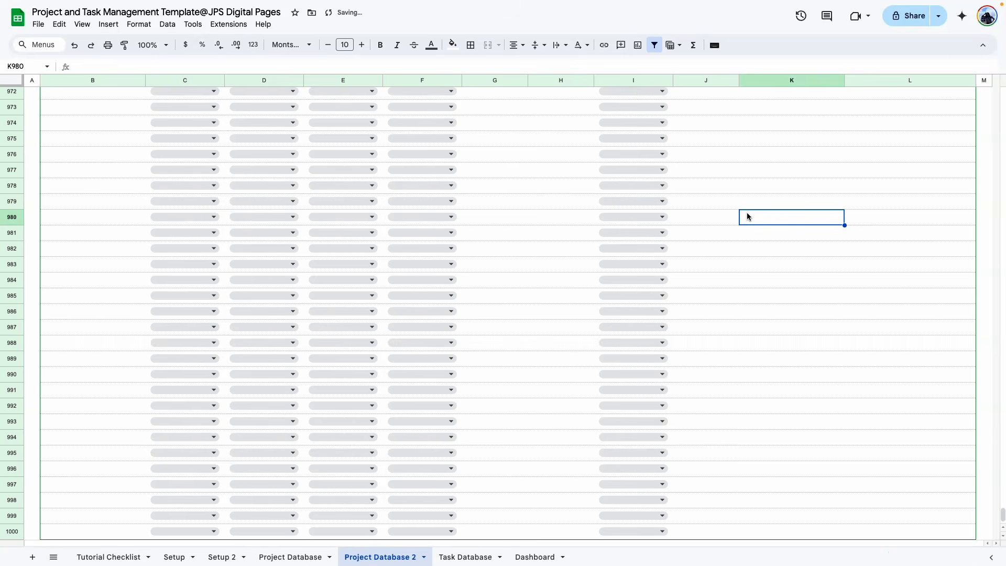
pyautogui.hotkey('ctrl', 'shift', 'Up')
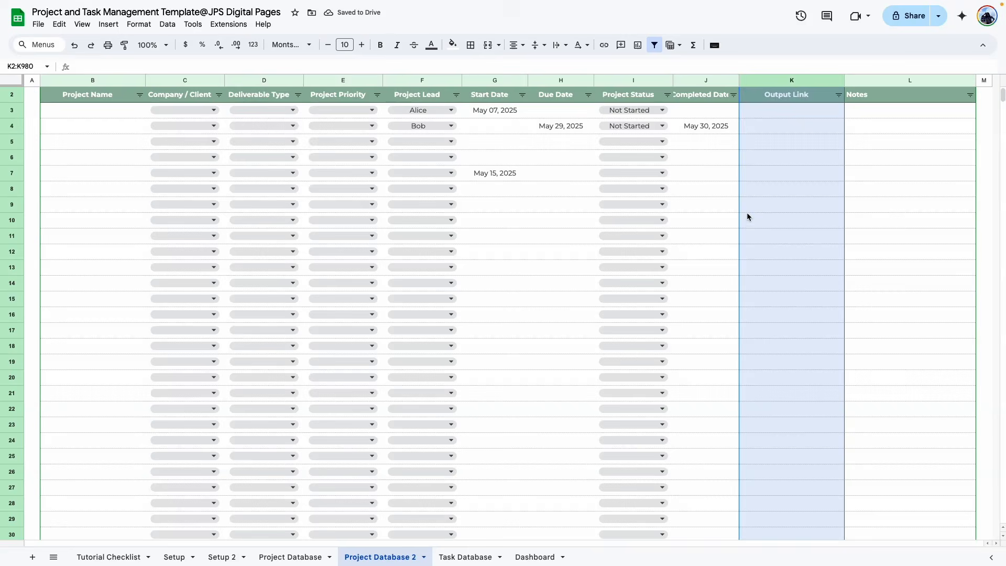
pyautogui.click(775, 240)
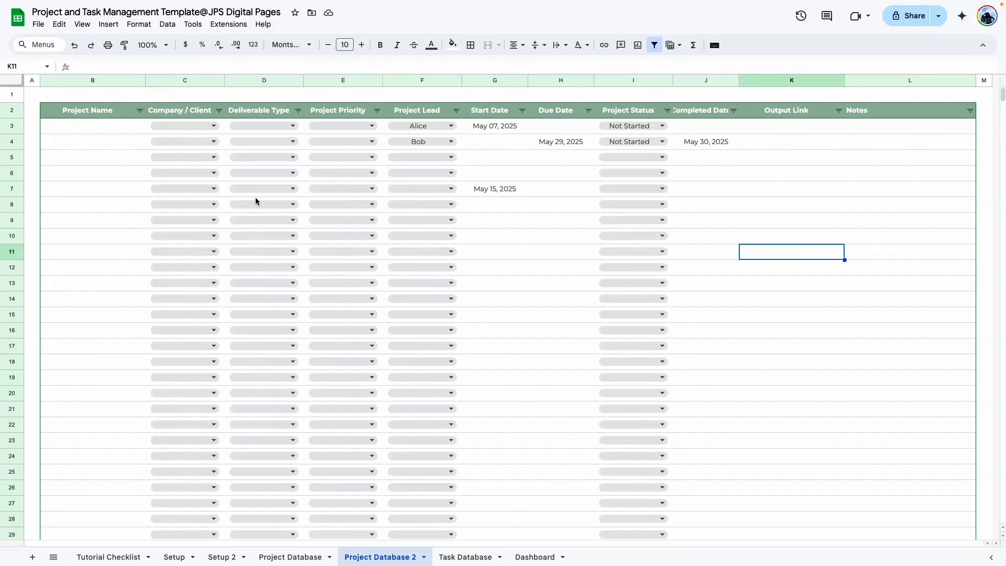
pyautogui.click(718, 314)
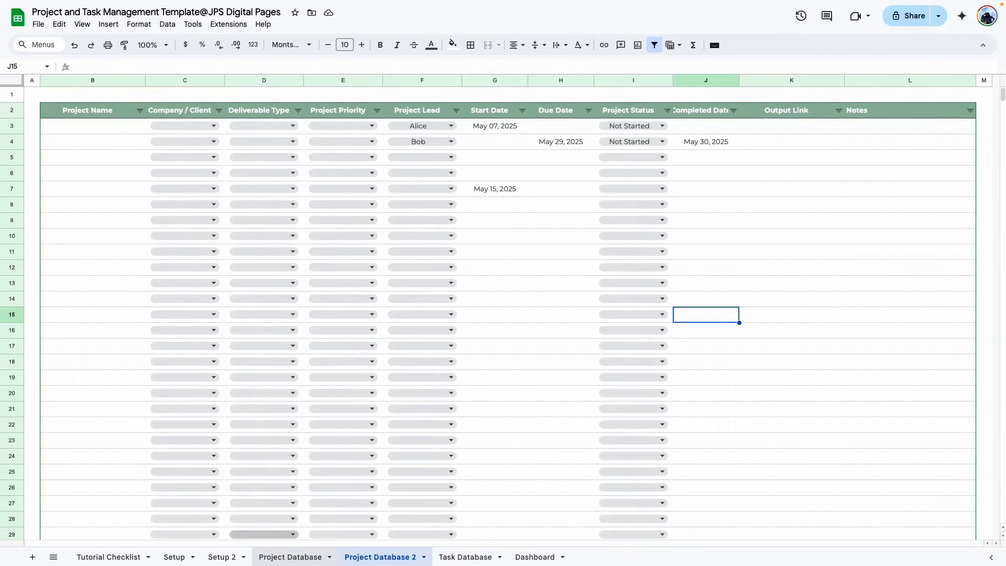
# - Copy the filled project rows B3:L9 from the Project Database sheet
pyautogui.click(294, 559)
pyautogui.moveTo(110, 133); pyautogui.dragTo(925, 250)
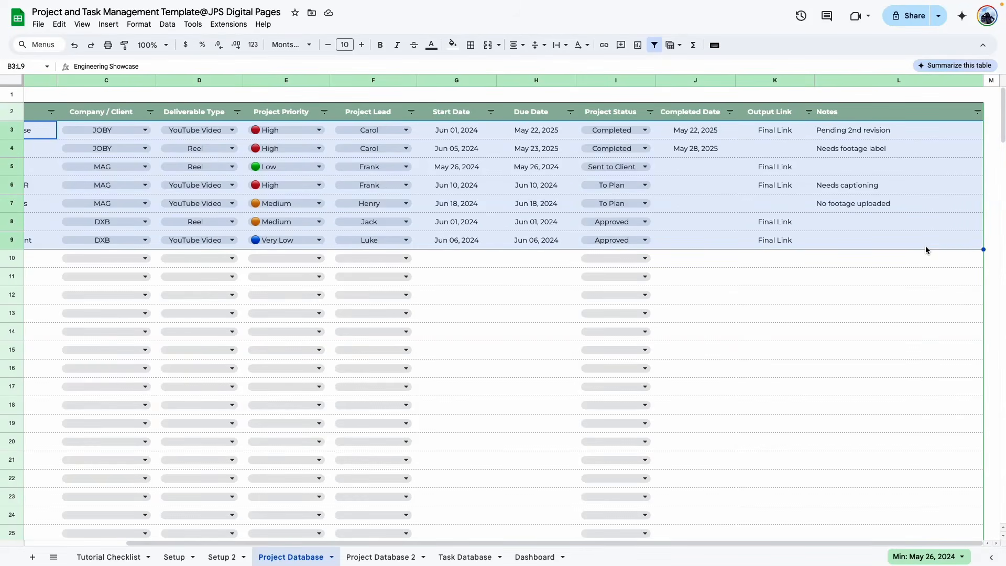
pyautogui.hotkey('ctrl', 'c')
pyautogui.moveTo(561, 542); pyautogui.dragTo(461, 543)
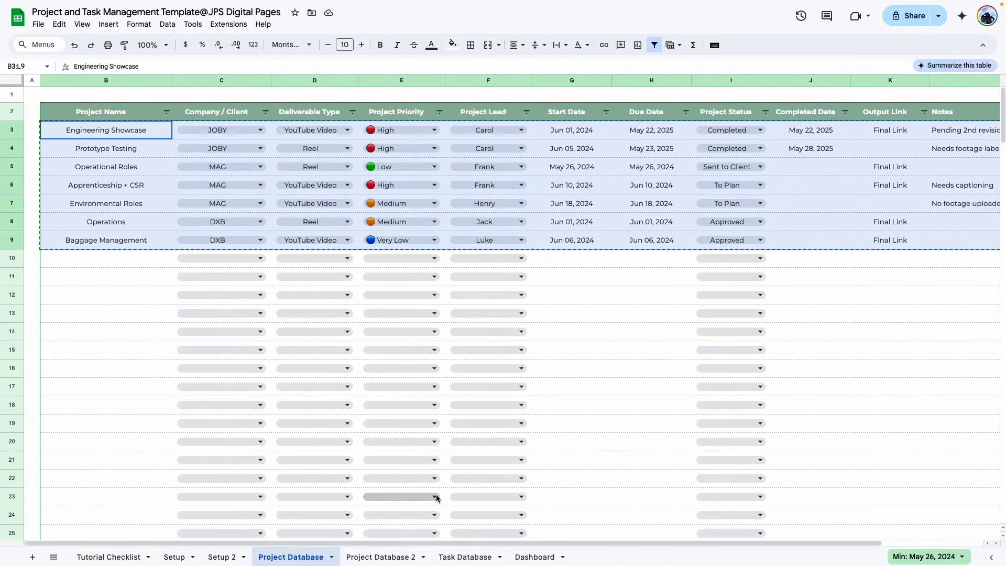
# - Paste the copied project rows as values only into Project Database 2, starting at cell B3
pyautogui.click(381, 557)
pyautogui.click(106, 137)
pyautogui.rightClick(113, 138)
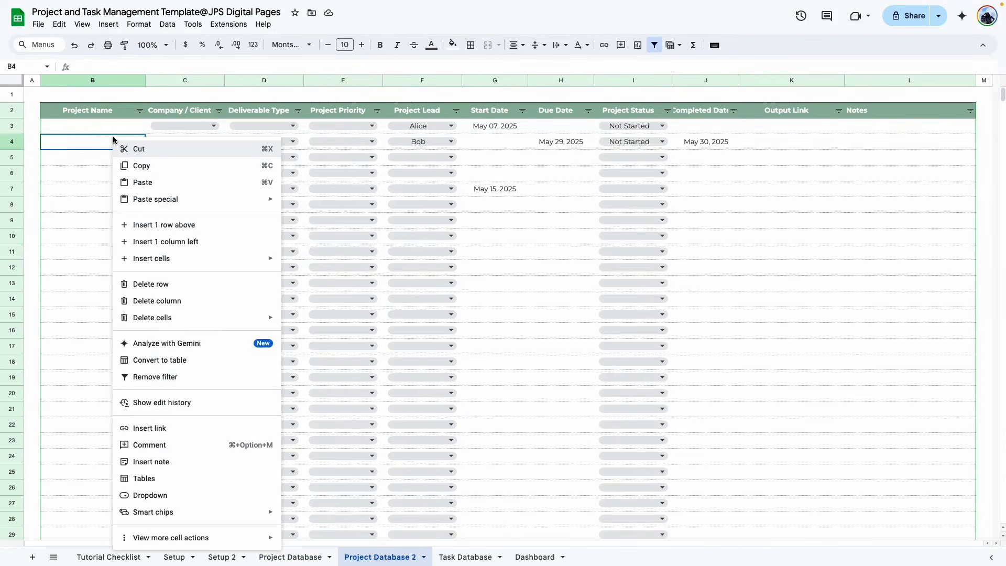
pyautogui.rightClick(91, 130)
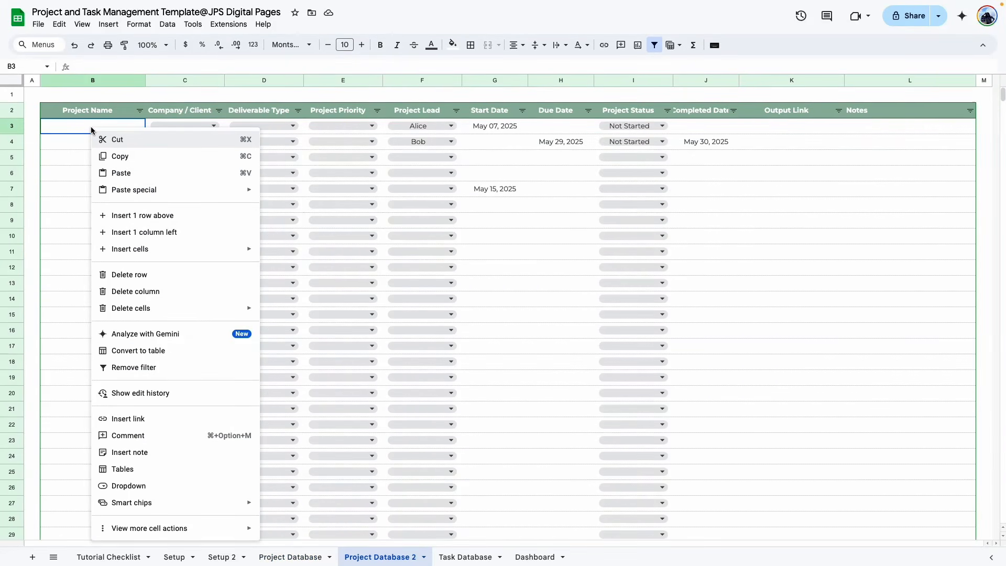
pyautogui.moveTo(144, 190)
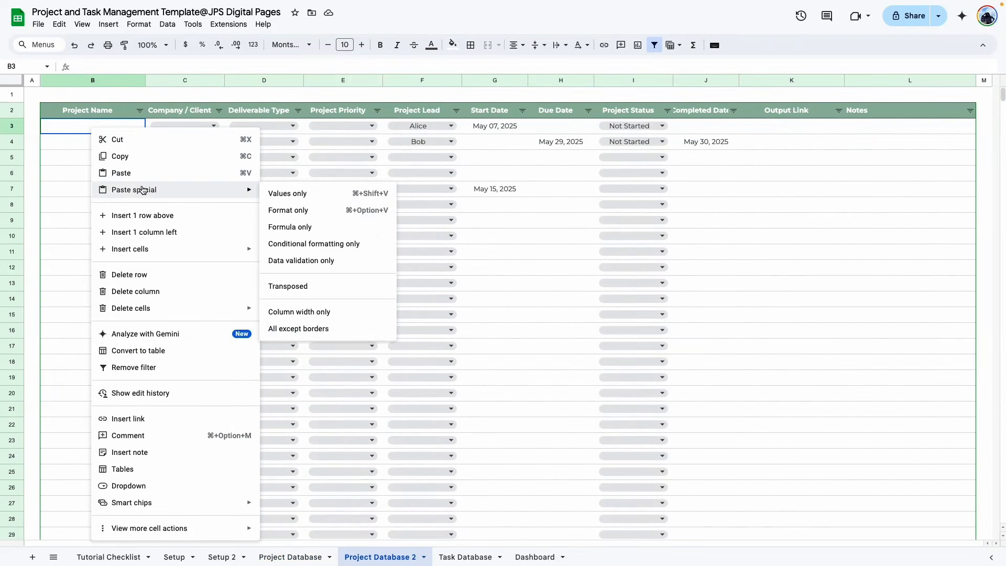
pyautogui.click(274, 195)
pyautogui.click(495, 330)
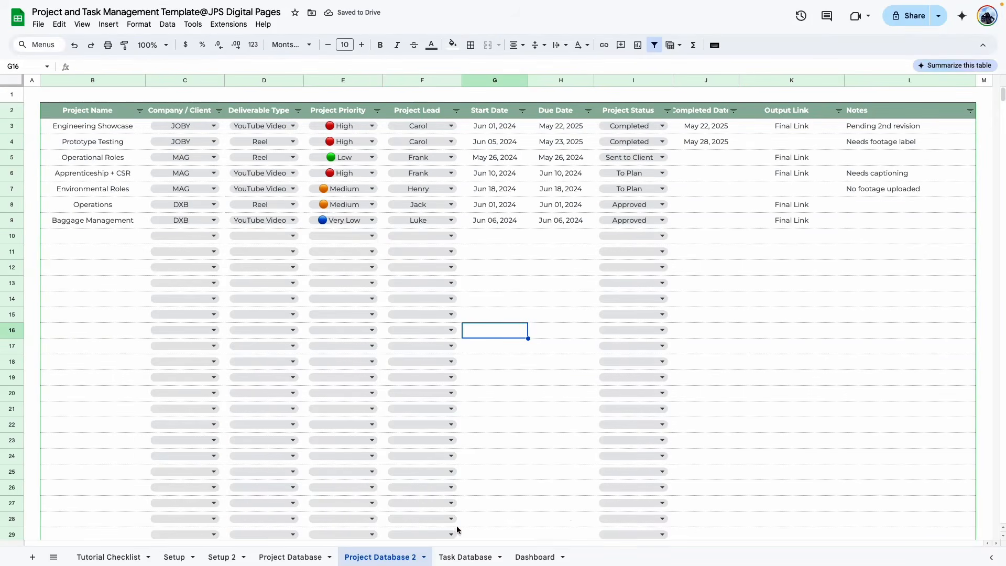
# - Compare with the Project Database sheet and left-align the Project Priority column E in Project Database 2
pyautogui.click(291, 557)
pyautogui.click(389, 557)
pyautogui.click(495, 440)
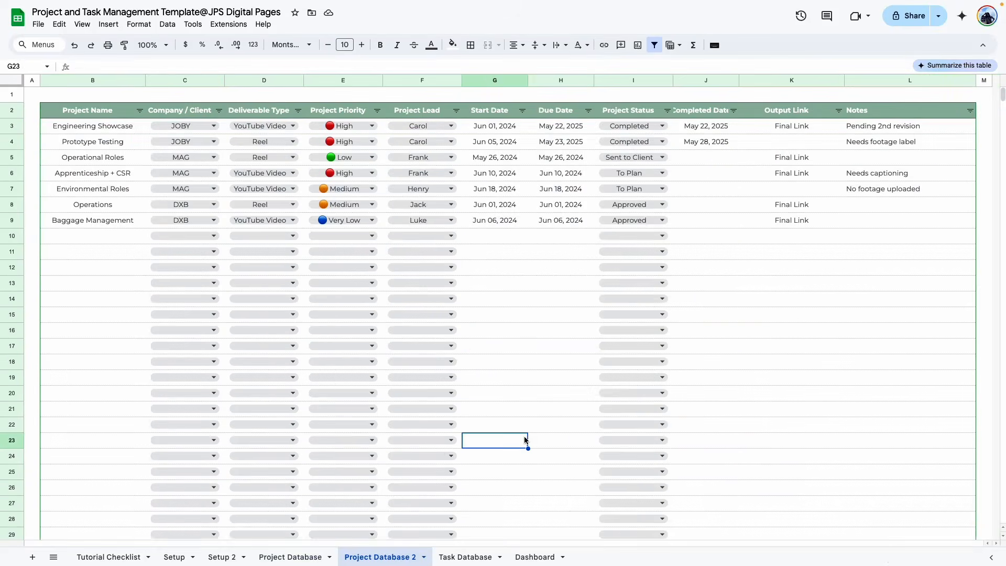
pyautogui.click(333, 79)
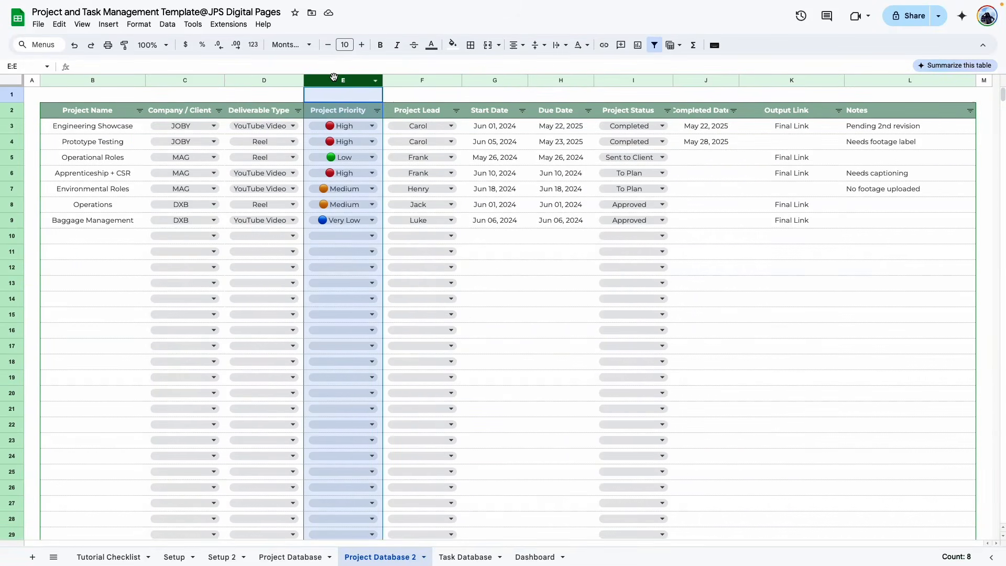
pyautogui.click(516, 45)
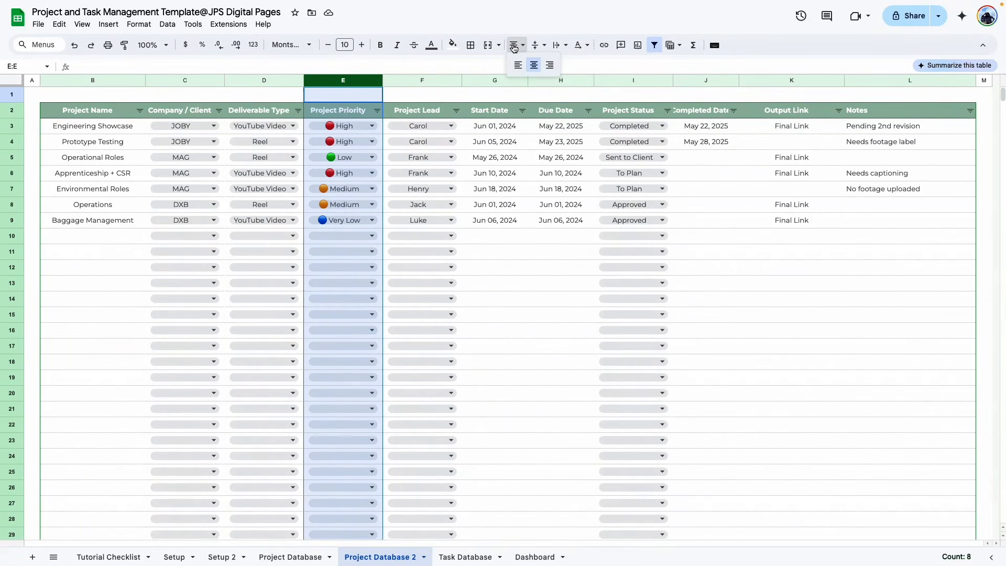
pyautogui.click(518, 66)
pyautogui.click(494, 282)
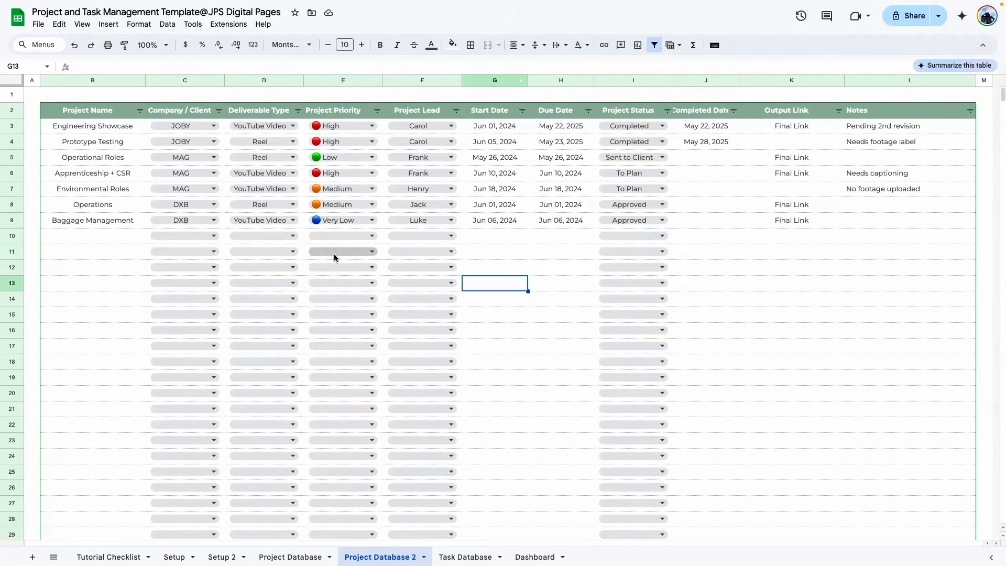
# - Center the Project Priority header in cell E2
pyautogui.click(343, 110)
pyautogui.click(516, 45)
pyautogui.click(533, 65)
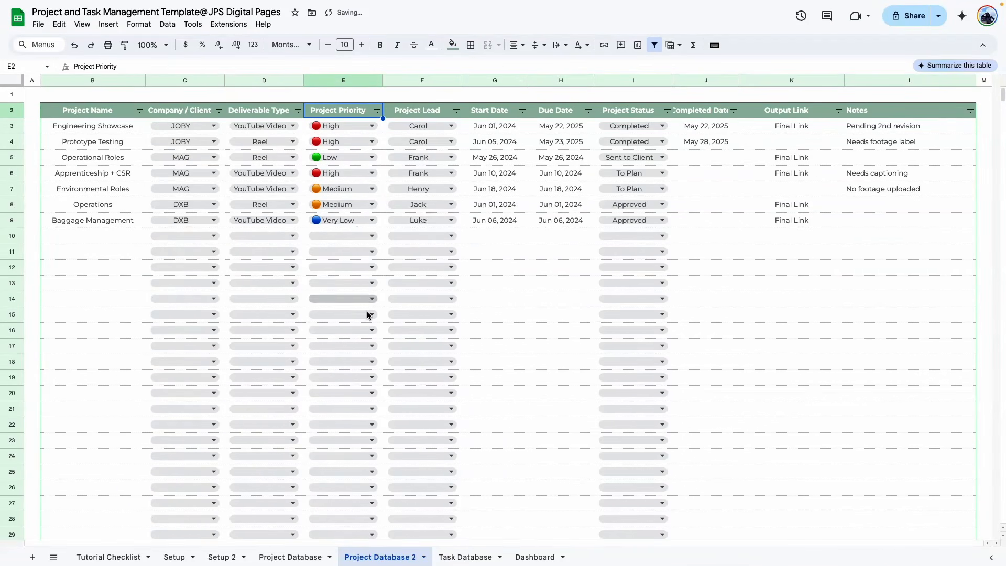
pyautogui.click(510, 314)
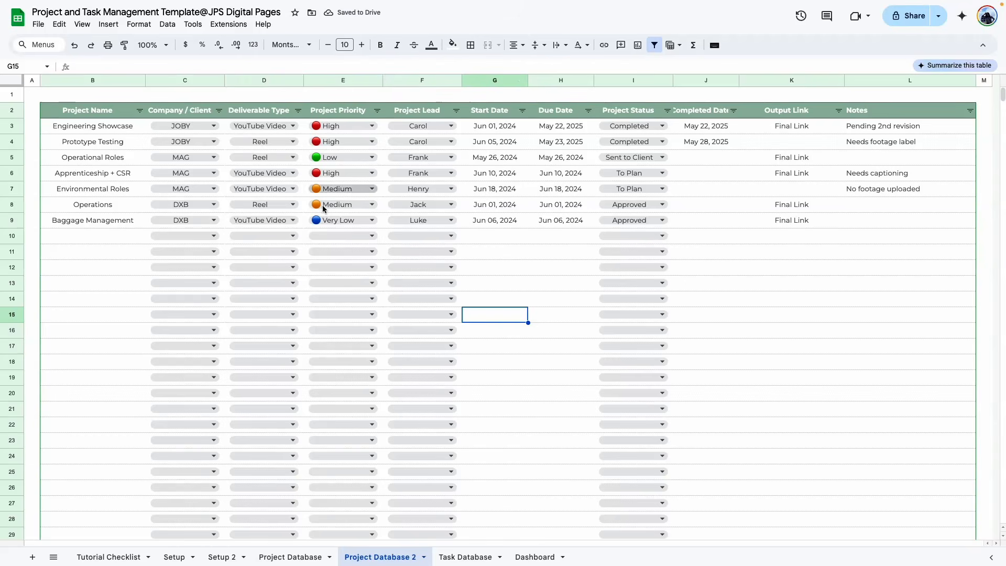
# - Set the Baggage Management project's priority to Urgent in cell E9 and compare the table with the Project Database sheet
pyautogui.click(369, 220)
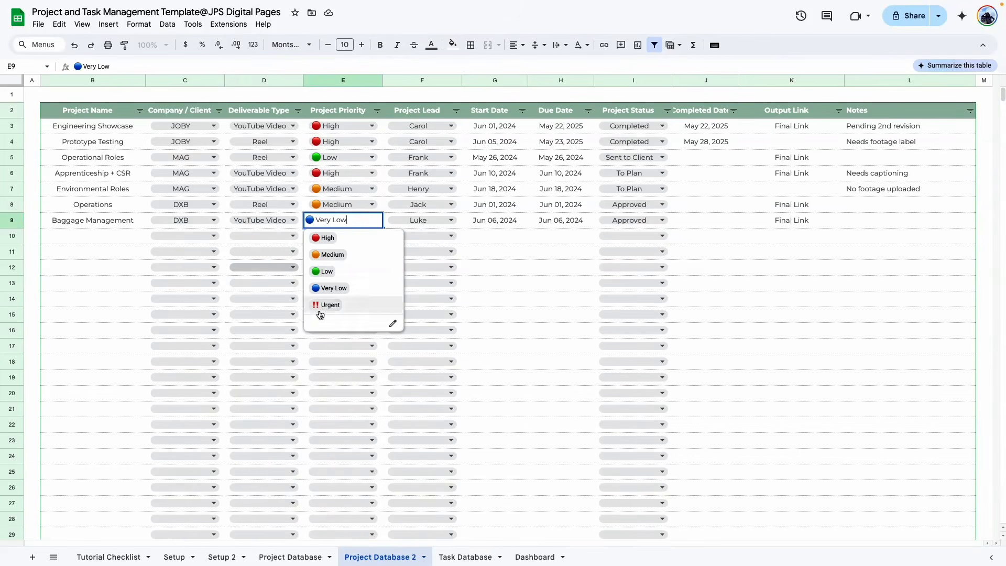
pyautogui.click(329, 307)
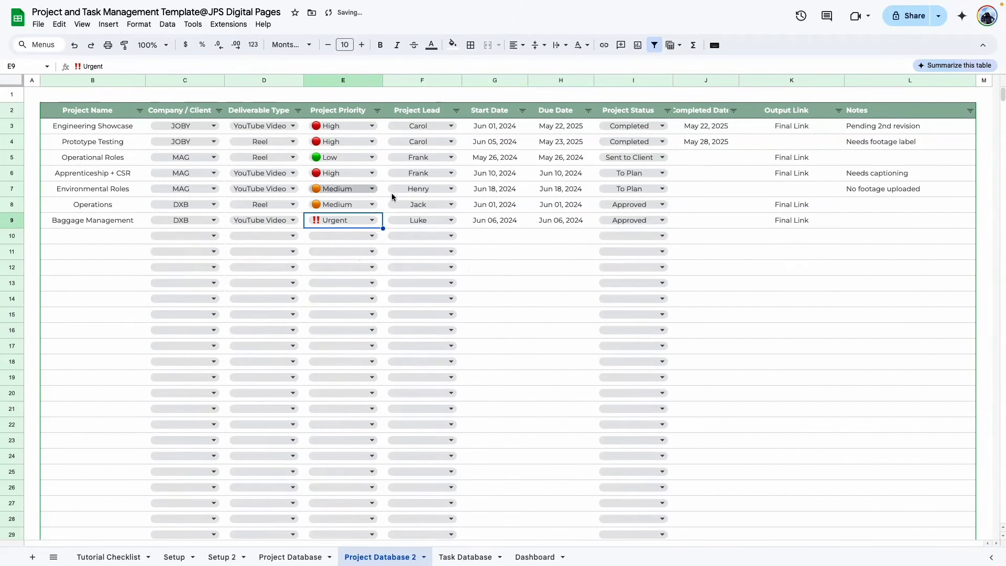
pyautogui.click(527, 318)
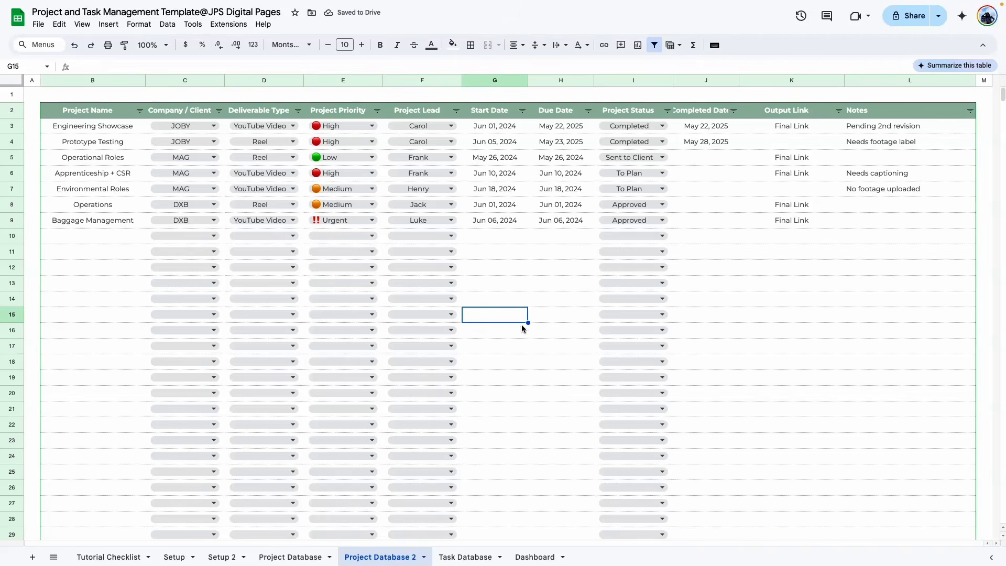
pyautogui.click(303, 558)
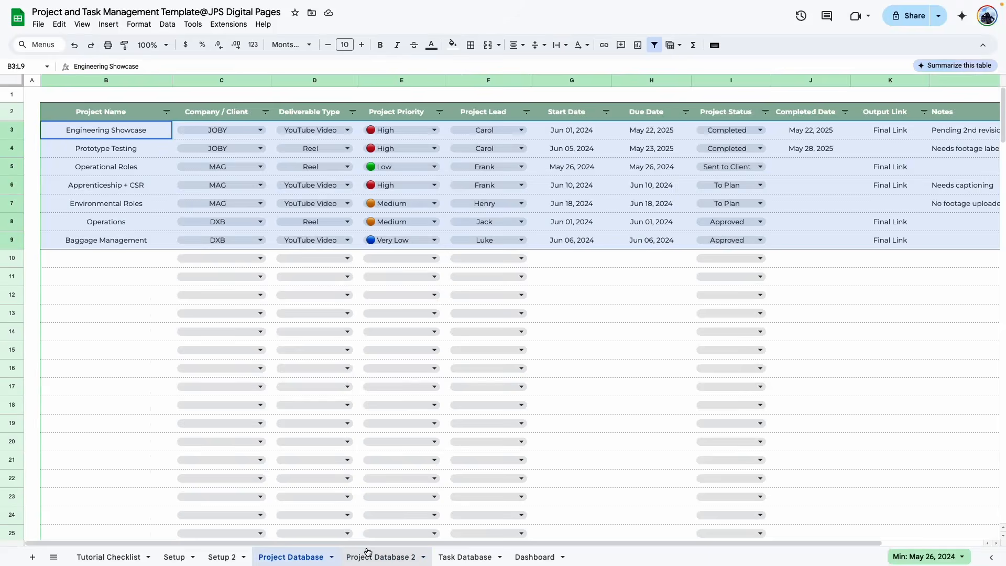
pyautogui.click(403, 556)
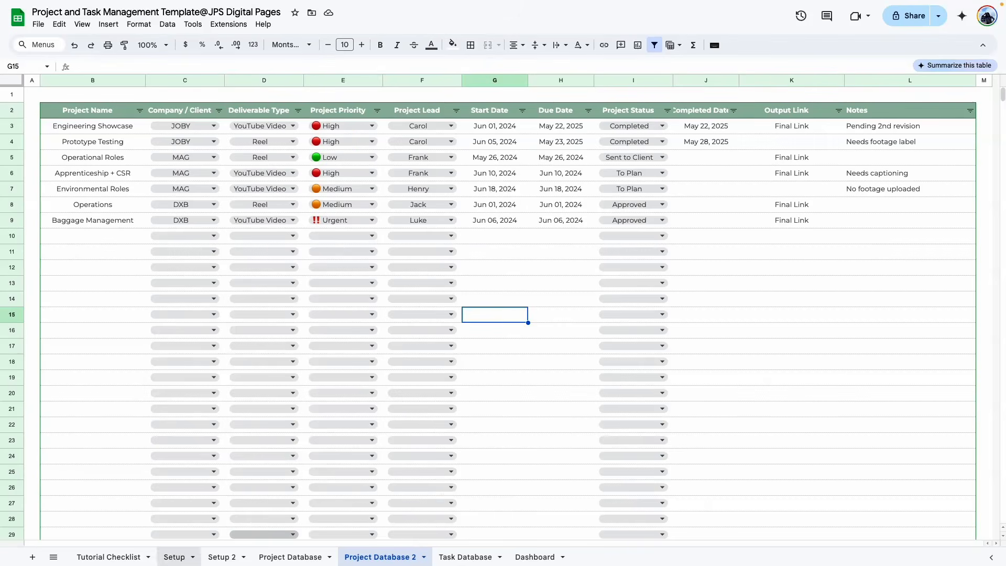
# - Mark "Database table (Project)" and "Add data validation rules (Project)" as done on the Tutorial Checklist sheet
pyautogui.click(119, 559)
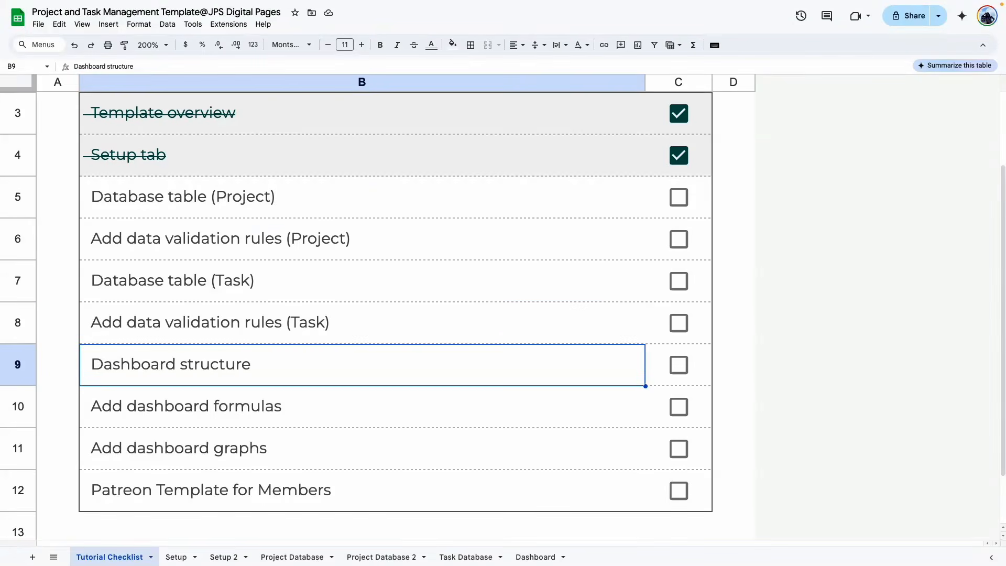
pyautogui.click(678, 201)
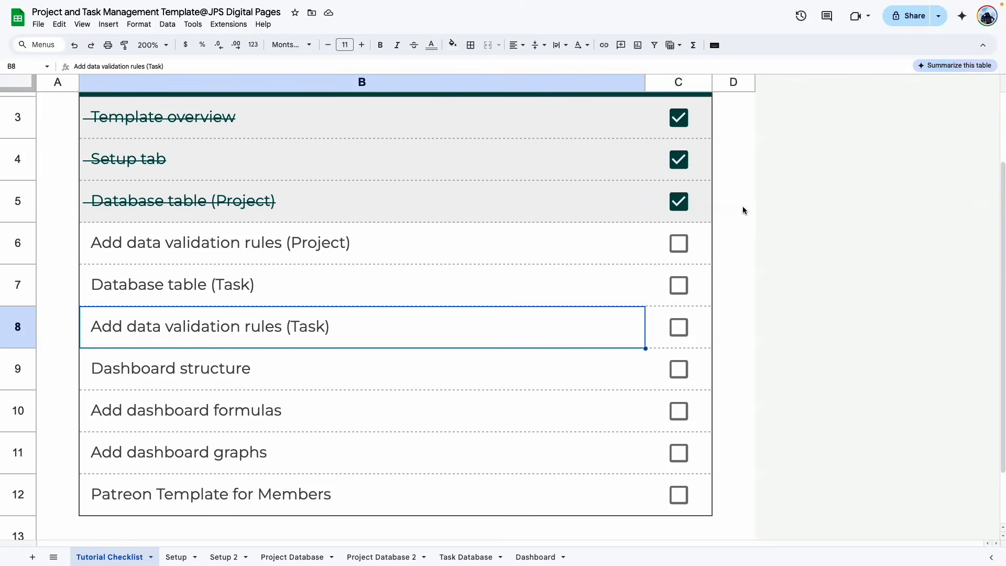
pyautogui.click(679, 244)
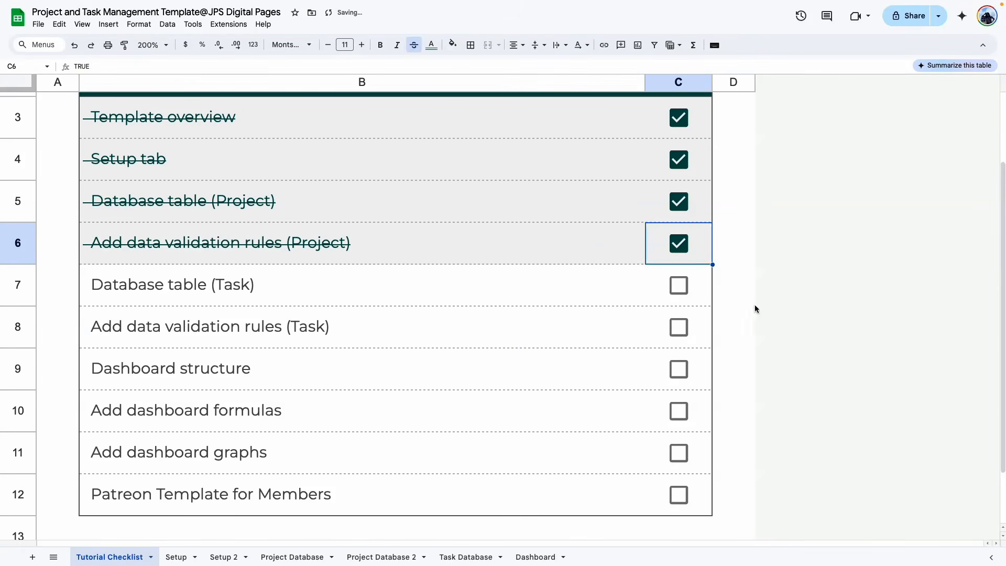
pyautogui.scroll(-1, 524, 335)
pyautogui.click(361, 361)
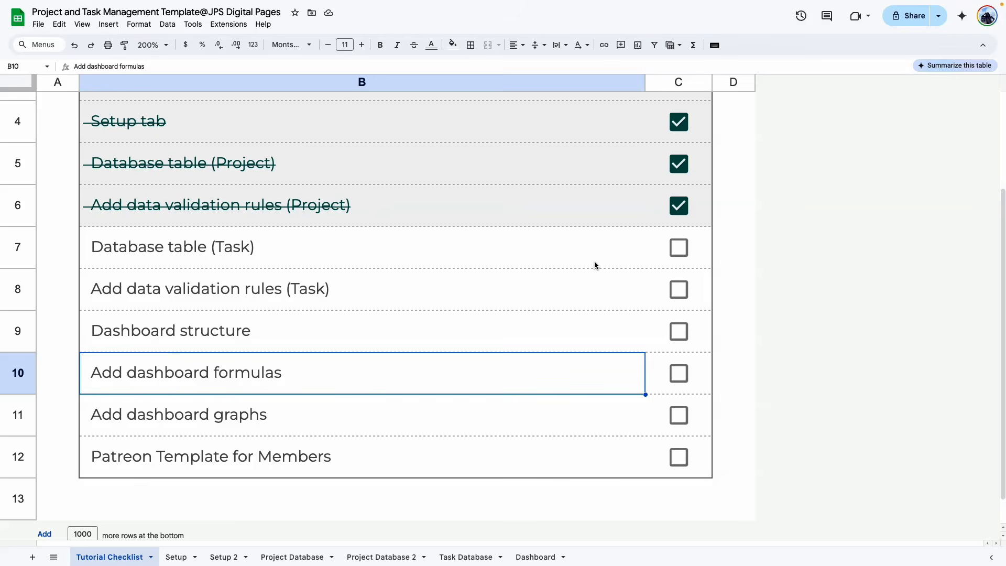
# - Review the Task Database sheet, add a new sheet after it and name it "Task Database 2"
pyautogui.click(465, 557)
pyautogui.scroll(5, 190, 260)
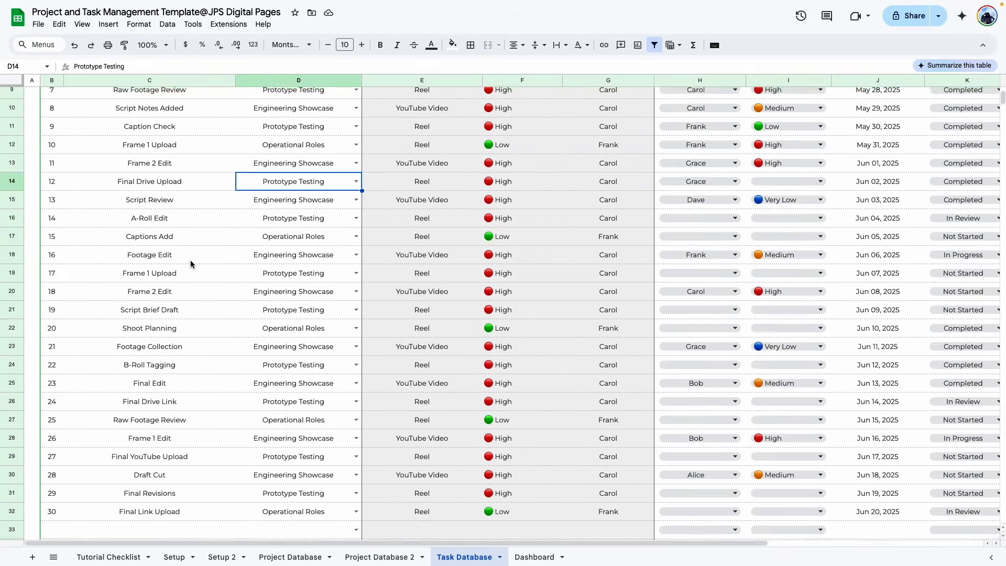
pyautogui.click(33, 559)
pyautogui.doubleClick(526, 557)
pyautogui.write('Task Database ')
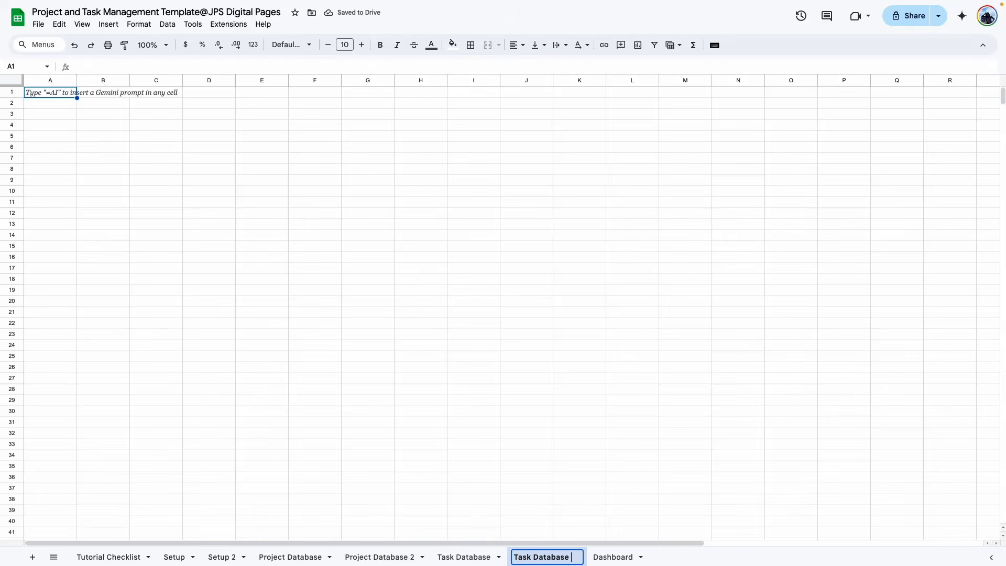
pyautogui.write('2')
pyautogui.press('Return')
pyautogui.click(526, 213)
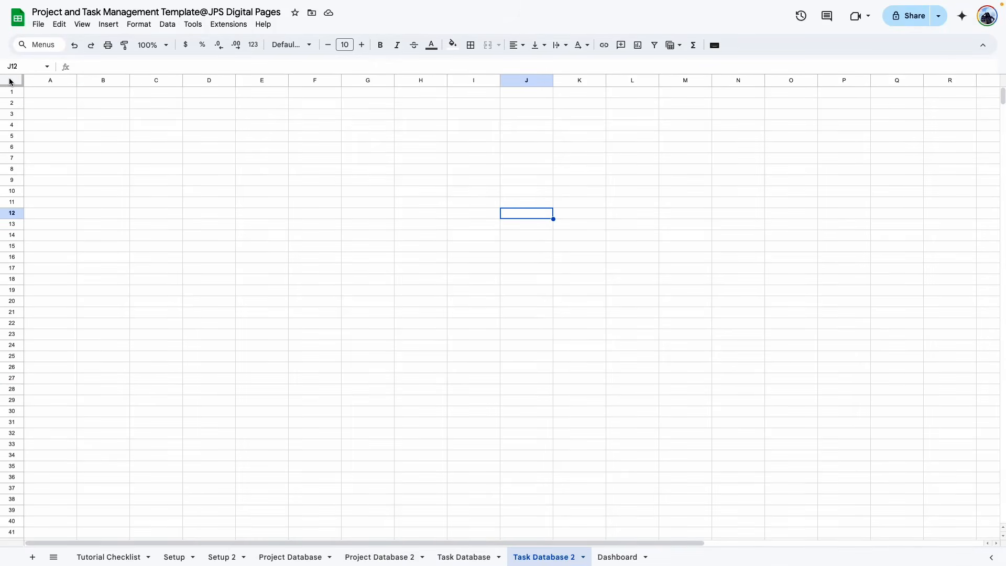
# - Set the font to Montserrat and center the text horizontally across all cells of the Task Database 2 sheet
pyautogui.click(9, 81)
pyautogui.click(291, 45)
pyautogui.click(304, 147)
pyautogui.click(515, 45)
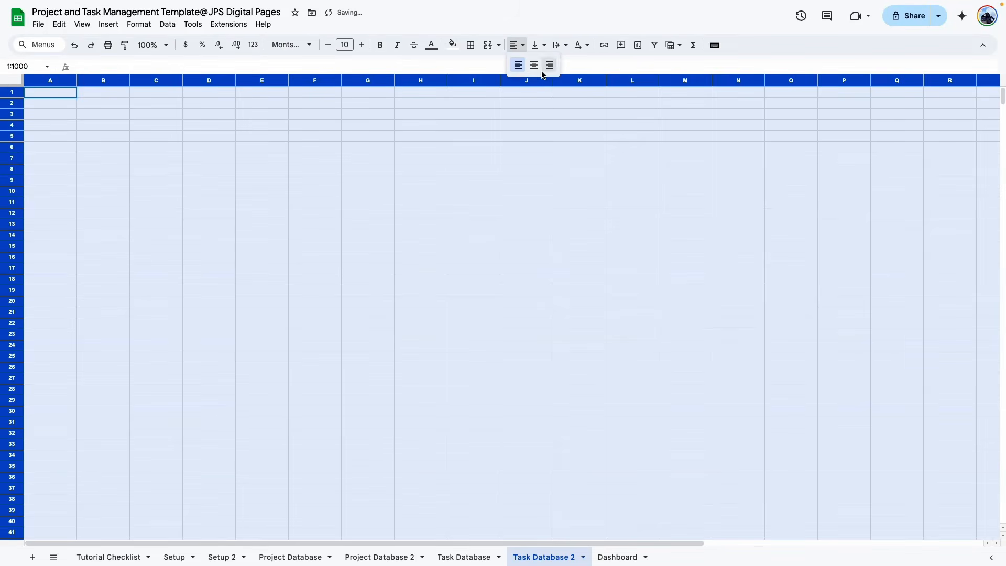
pyautogui.click(534, 65)
pyautogui.click(579, 223)
# - Check the column layout of the Task Database sheet and trim Task Database 2 to columns A through M
pyautogui.click(464, 556)
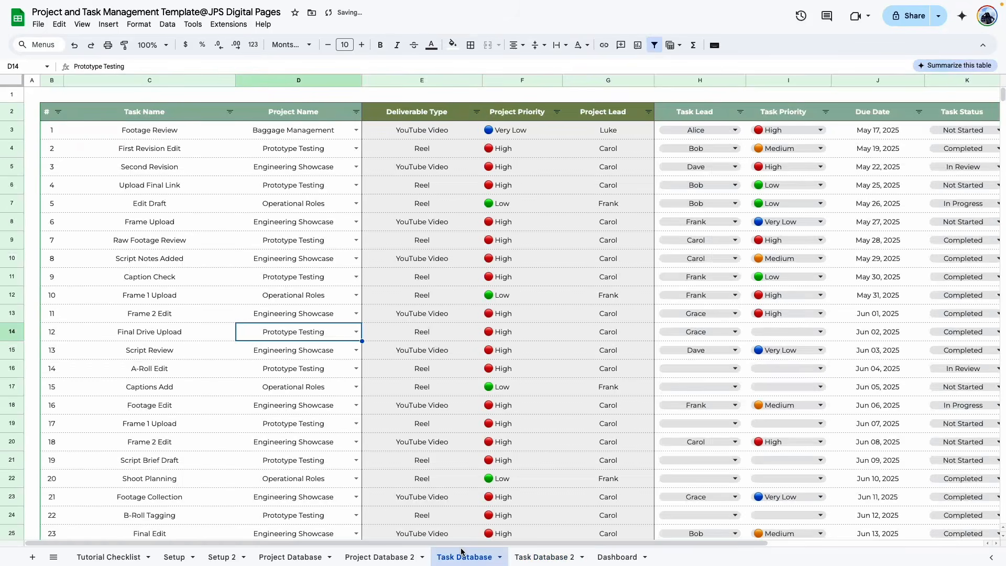
pyautogui.hscroll(5, 521, 546)
pyautogui.click(543, 557)
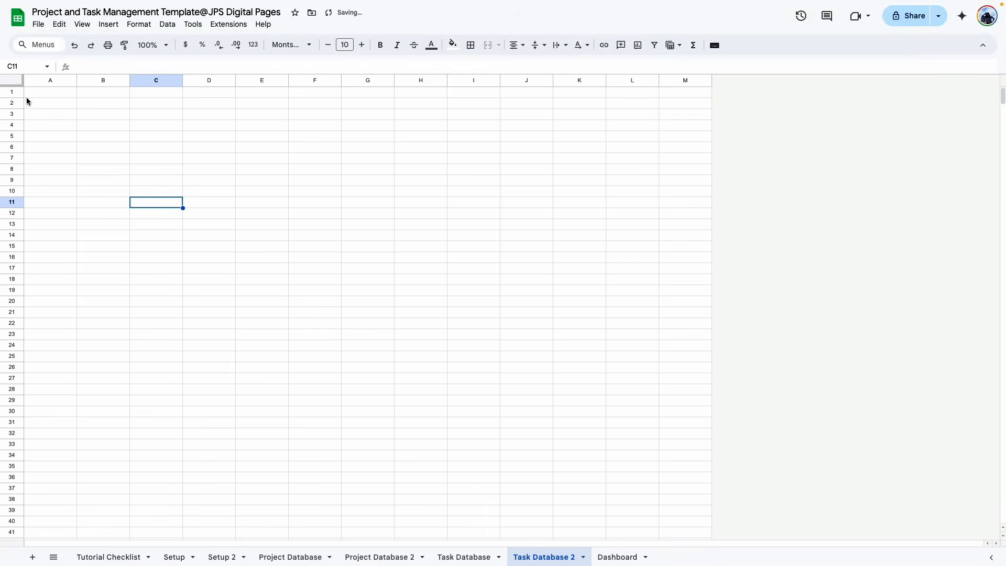
# - Increase the height of all rows, 1 to 1000, in Task Database 2
pyautogui.click(13, 93)
pyautogui.hotkey('ctrl', 'shift', 'Down')
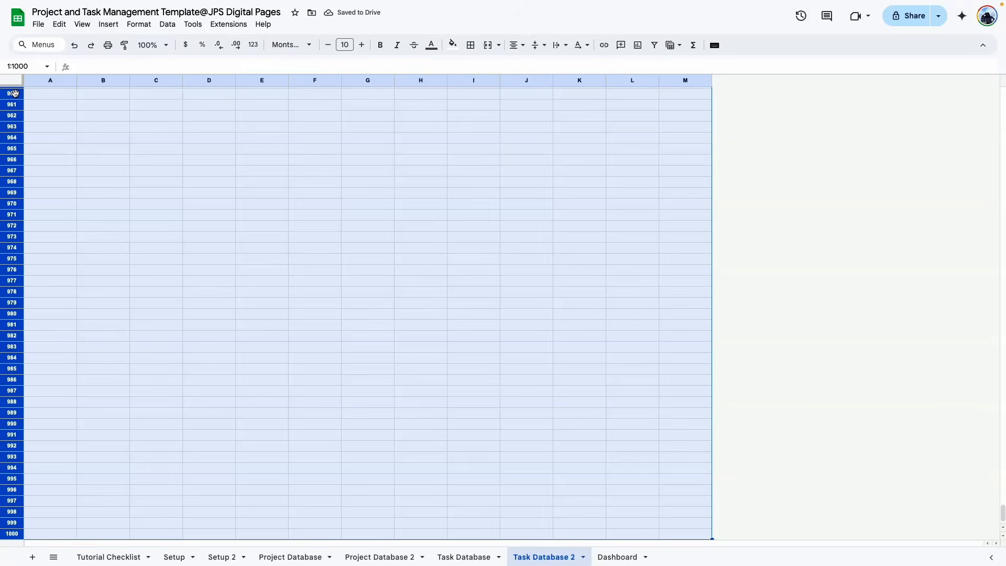
pyautogui.rightClick(15, 93)
pyautogui.click(68, 270)
pyautogui.doubleClick(474, 276)
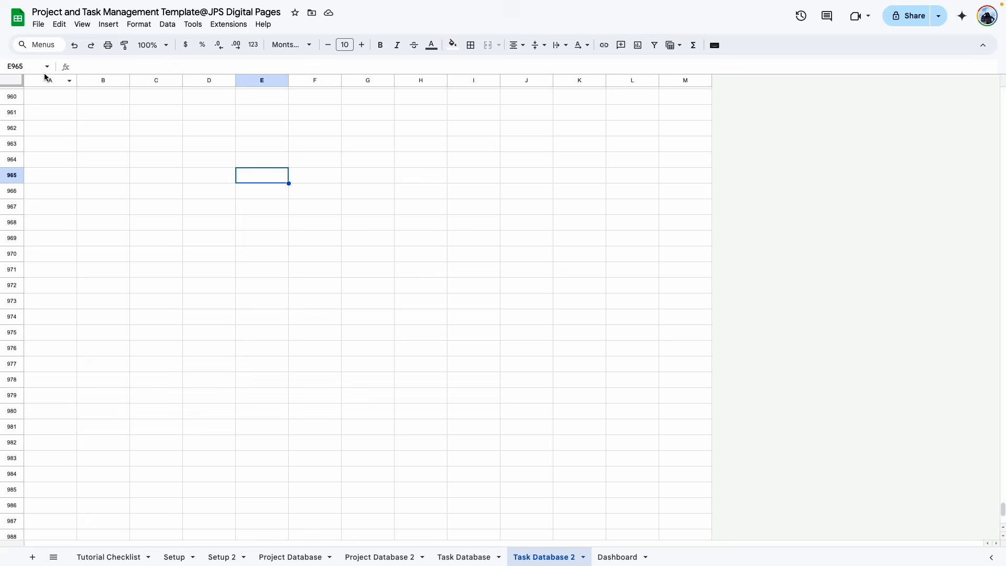
# - Narrow columns A and M of Task Database 2 into slim margins
pyautogui.click(62, 80)
pyautogui.keyDown('ctrl'); pyautogui.click(673, 79); pyautogui.keyUp('ctrl')
pyautogui.rightClick(676, 80)
pyautogui.click(733, 152)
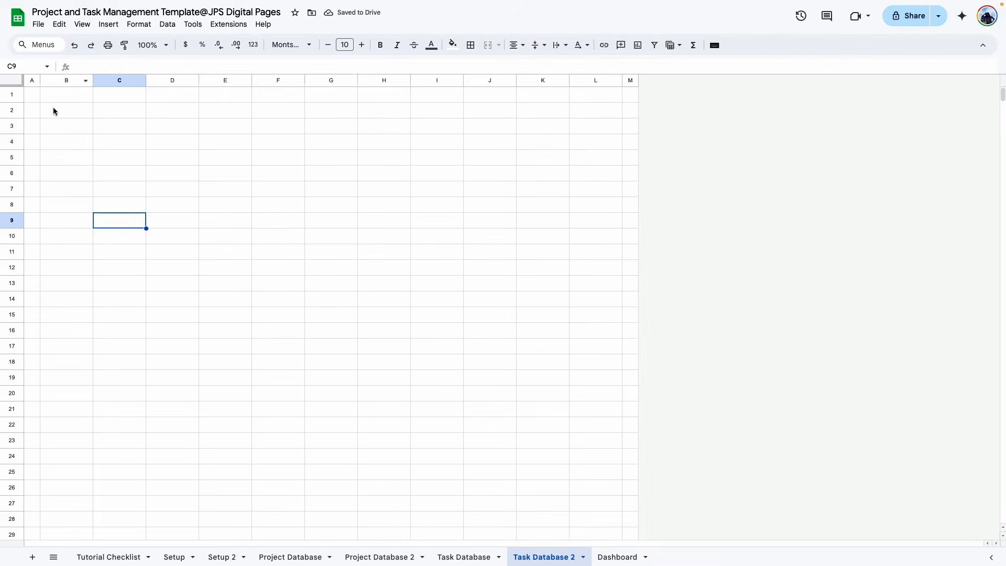
# - Apply a dark gray outer border to the header row B2:L2
pyautogui.moveTo(54, 110); pyautogui.dragTo(595, 112)
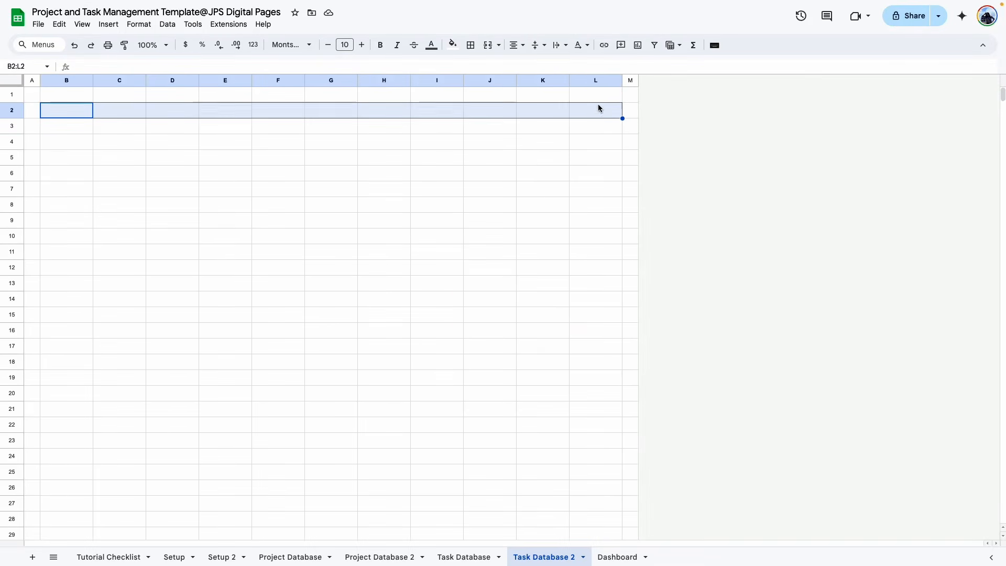
pyautogui.click(470, 45)
pyautogui.click(569, 69)
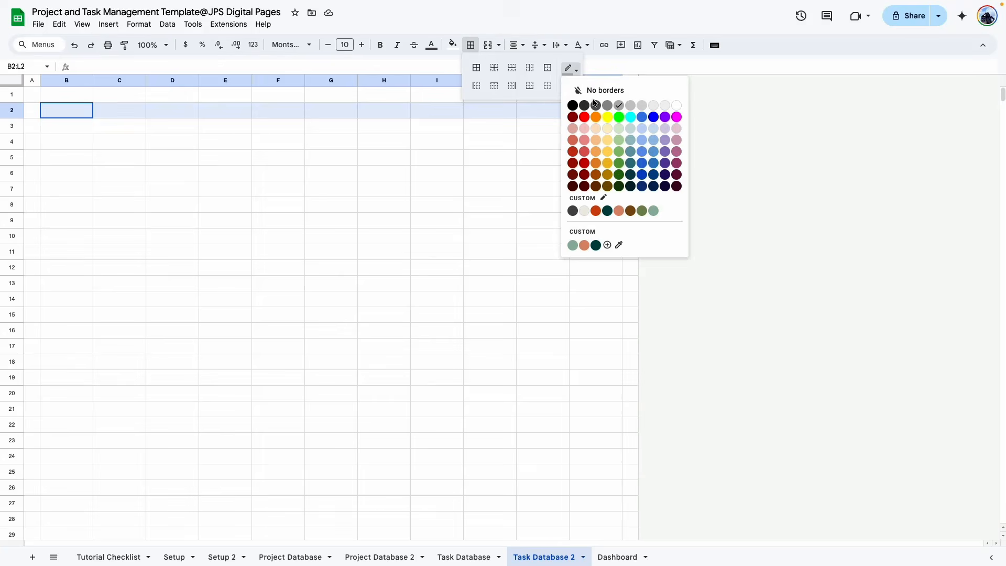
pyautogui.click(595, 105)
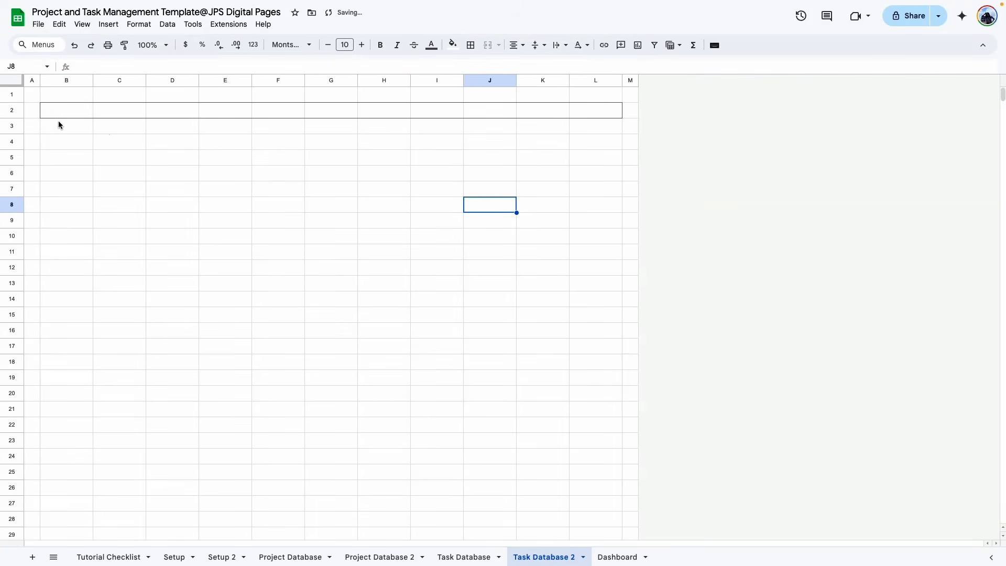
# - Apply an outer border around the table body B3:L1000
pyautogui.moveTo(59, 125); pyautogui.dragTo(581, 223)
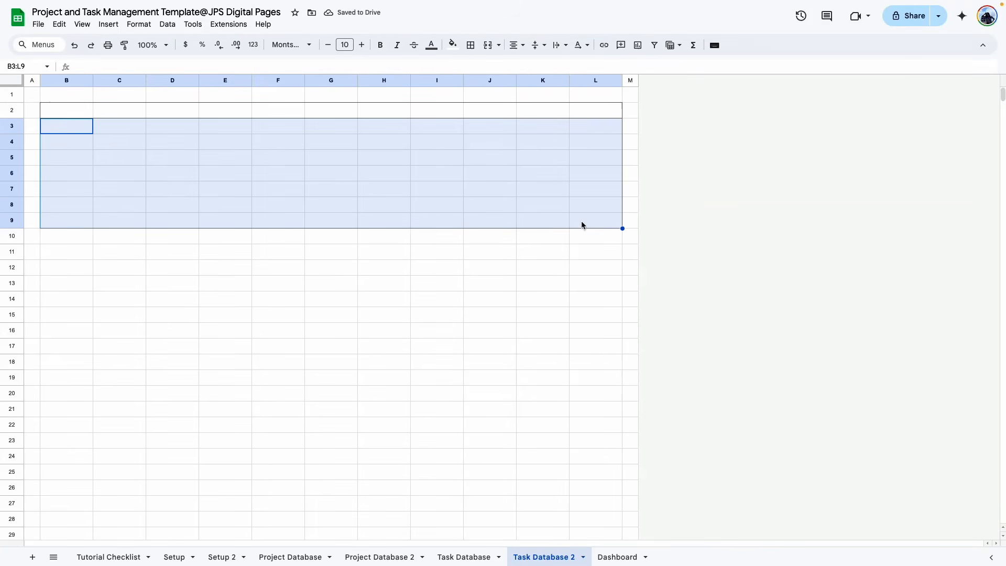
pyautogui.hotkey('ctrl', 'shift', 'Down')
pyautogui.click(470, 46)
pyautogui.click(547, 67)
# - Add gray horizontal inner borders with a finer line style to the table body B3:L1000
pyautogui.click(513, 70)
pyautogui.click(570, 69)
pyautogui.click(619, 105)
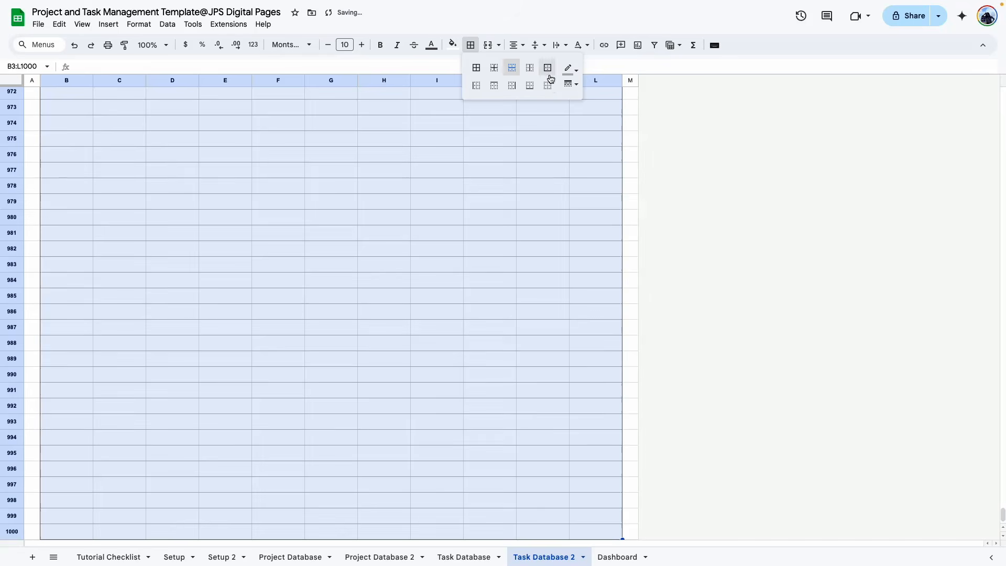
pyautogui.click(571, 83)
pyautogui.click(598, 152)
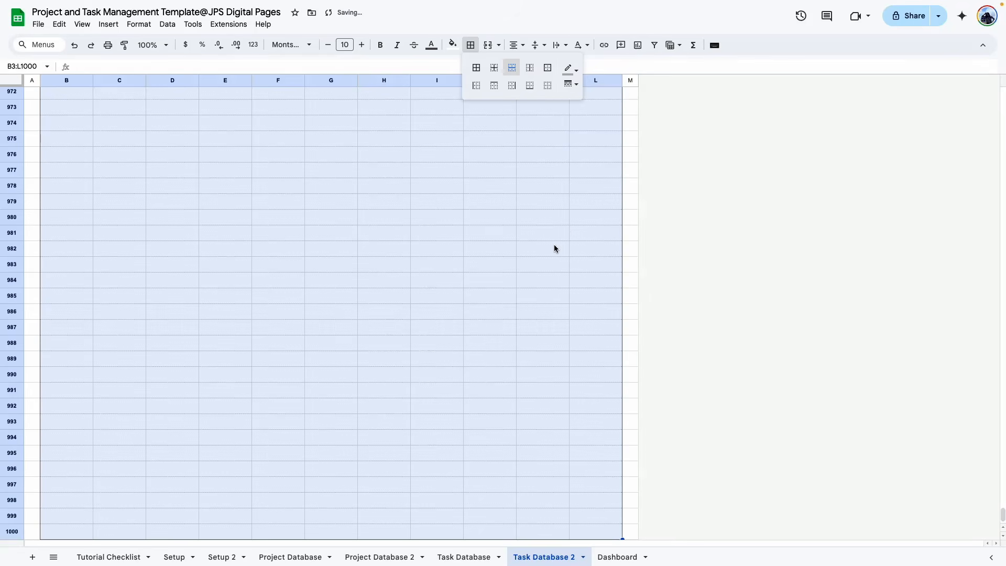
pyautogui.click(554, 248)
pyautogui.press('super+shift+Up')
pyautogui.click(508, 184)
pyautogui.click(178, 225)
pyautogui.click(483, 293)
# - Fill the header row B2:L2 with the custom sage green and make its text white
pyautogui.click(78, 111)
pyautogui.moveTo(78, 111); pyautogui.dragTo(622, 114)
pyautogui.click(453, 44)
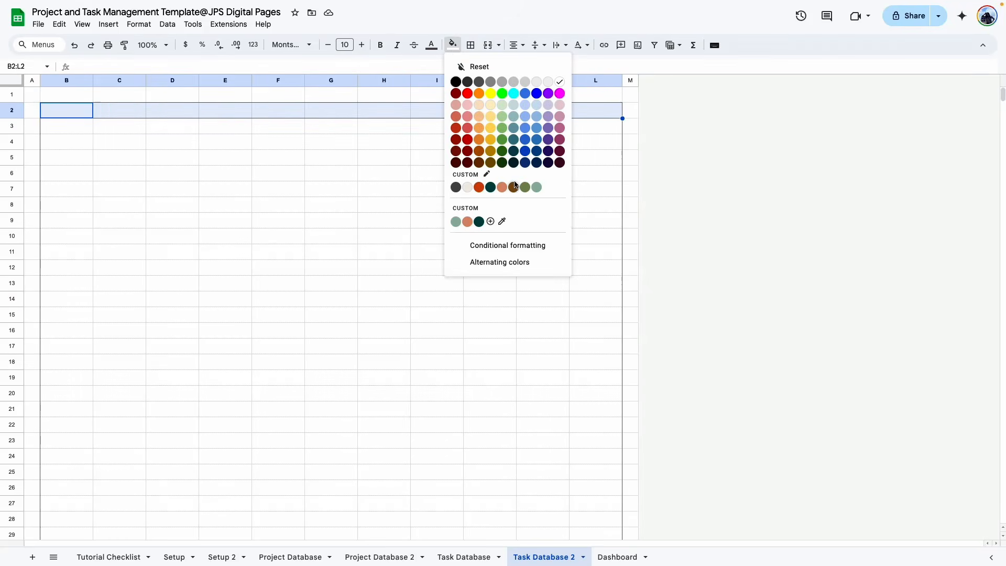
pyautogui.click(535, 187)
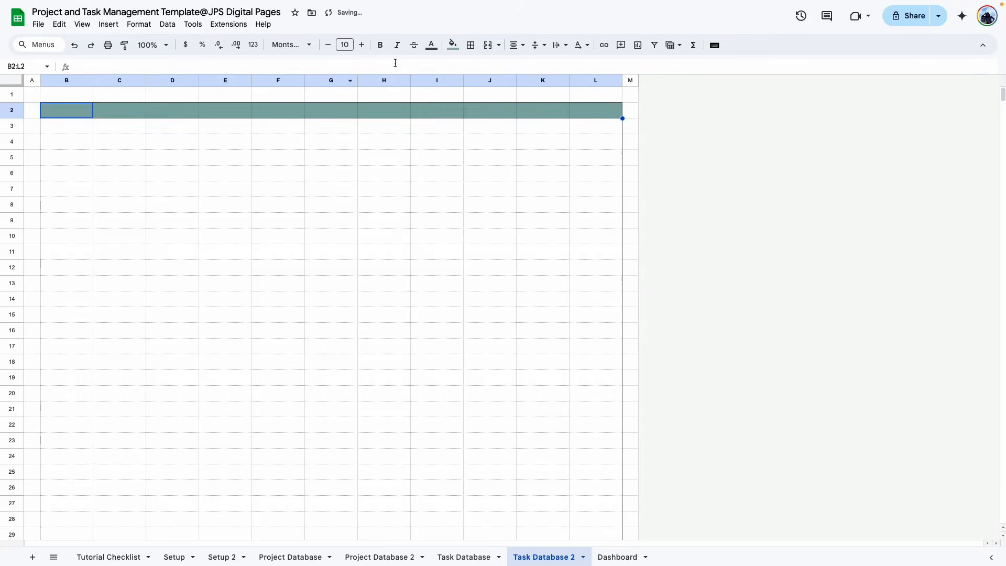
pyautogui.click(437, 252)
# - Copy the header row B2:M2 from the Task Database sheet and return to Task Database 2
pyautogui.click(464, 556)
pyautogui.moveTo(45, 110); pyautogui.dragTo(998, 128)
pyautogui.click(544, 557)
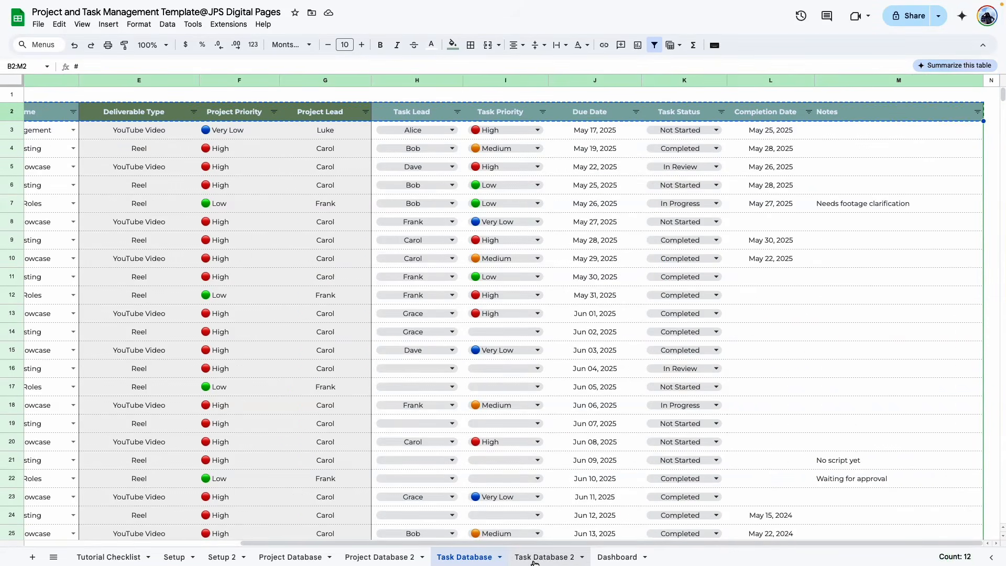
pyautogui.click(596, 80)
pyautogui.rightClick(601, 83)
pyautogui.click(540, 219)
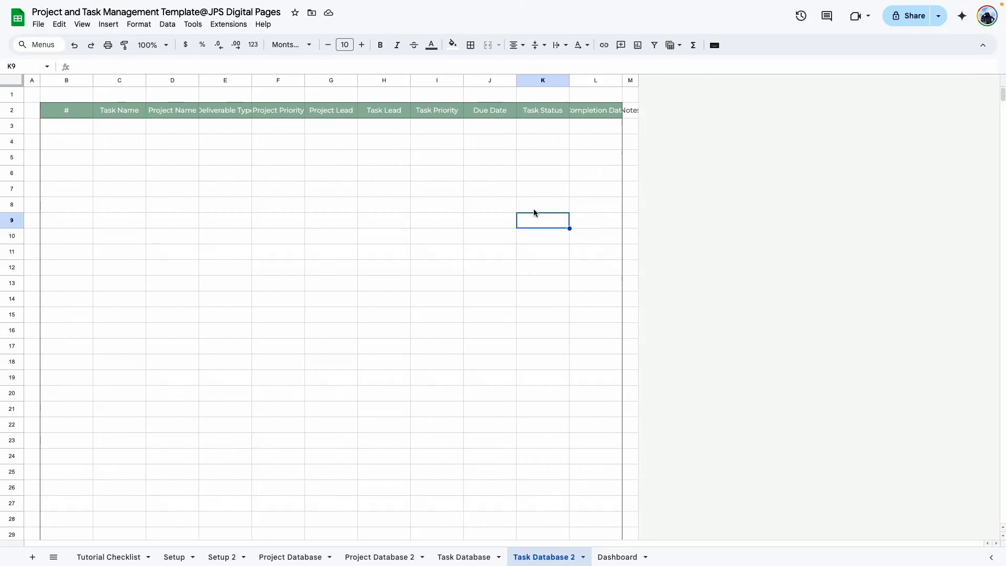
pyautogui.press('super+z')
pyautogui.click(592, 206)
# - Insert one column to the right of column K and paste the copied headers as values only starting at cell B2
pyautogui.rightClick(549, 81)
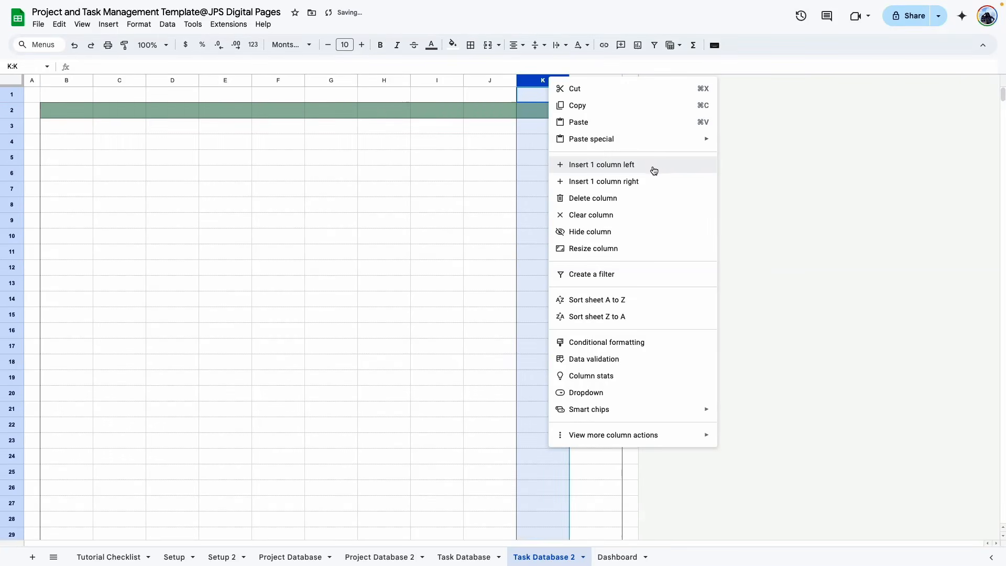
pyautogui.click(649, 182)
pyautogui.rightClick(46, 110)
pyautogui.moveTo(189, 172)
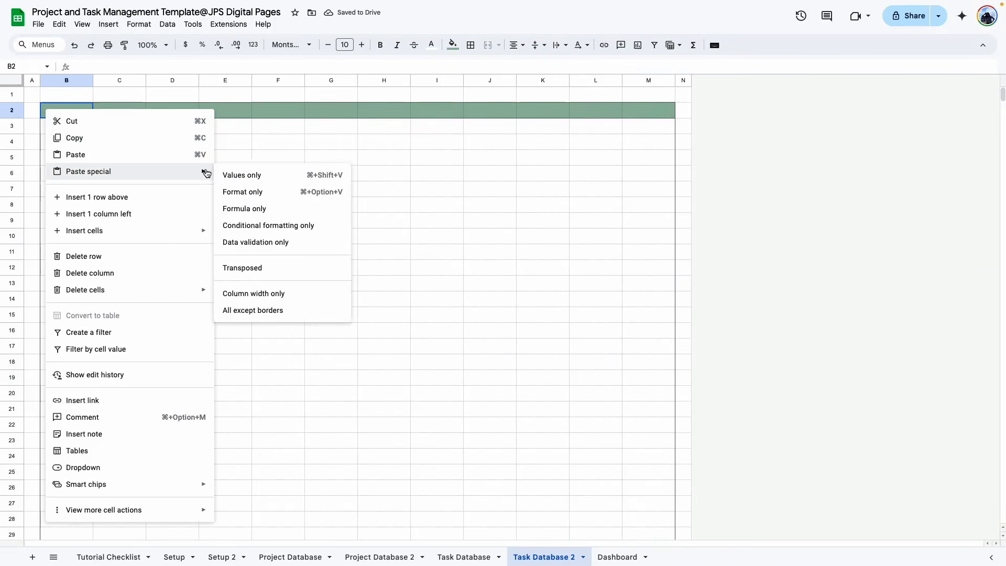
pyautogui.click(246, 175)
pyautogui.click(490, 220)
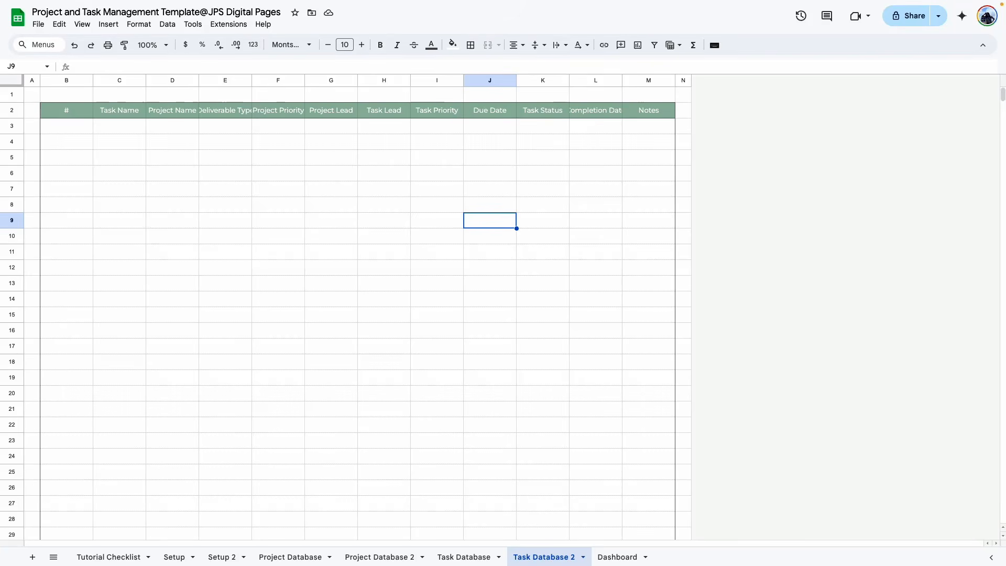
# - Set the width of the # column B to 30 pixels
pyautogui.click(100, 159)
pyautogui.click(71, 80)
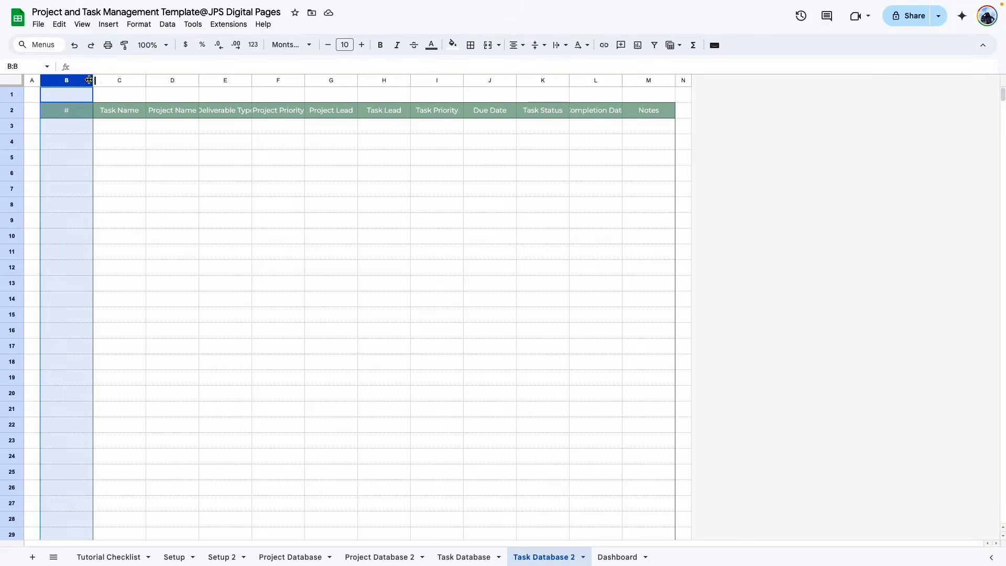
pyautogui.rightClick(49, 77)
pyautogui.click(90, 250)
pyautogui.write('30')
pyautogui.press('Return')
pyautogui.click(136, 189)
# - Set the width of the Task Name column C to 300 pixels
pyautogui.click(84, 80)
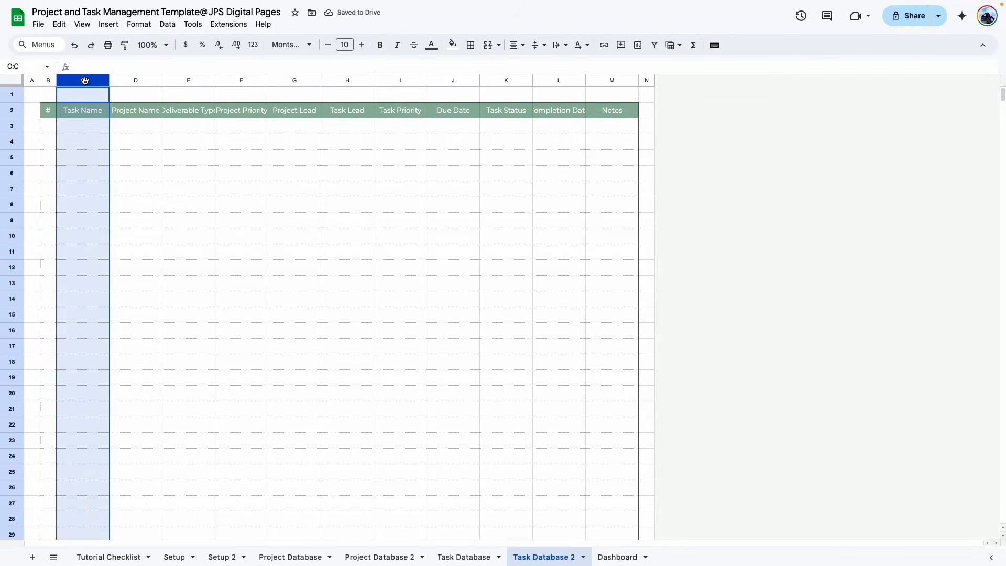
pyautogui.rightClick(82, 78)
pyautogui.click(177, 252)
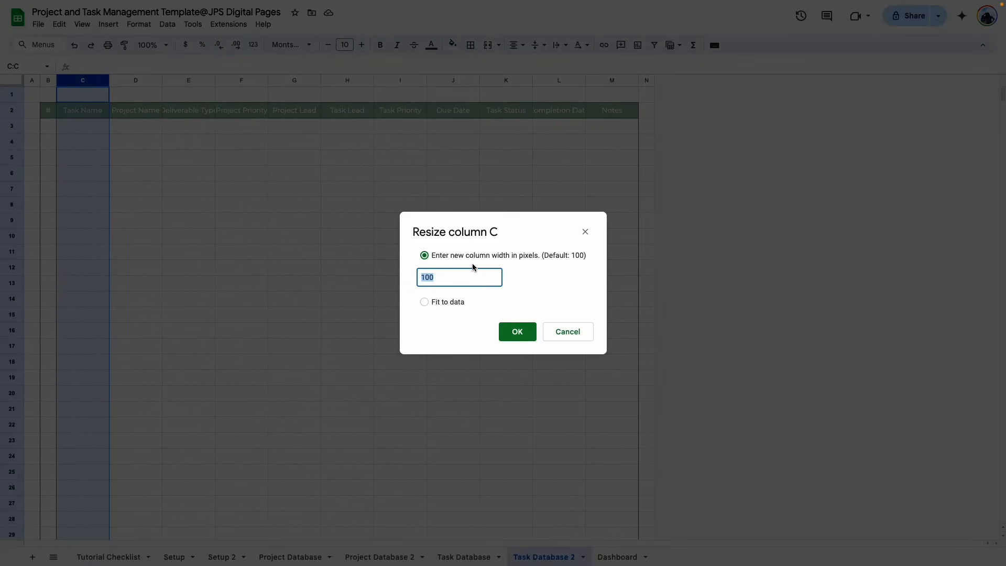
pyautogui.write('300')
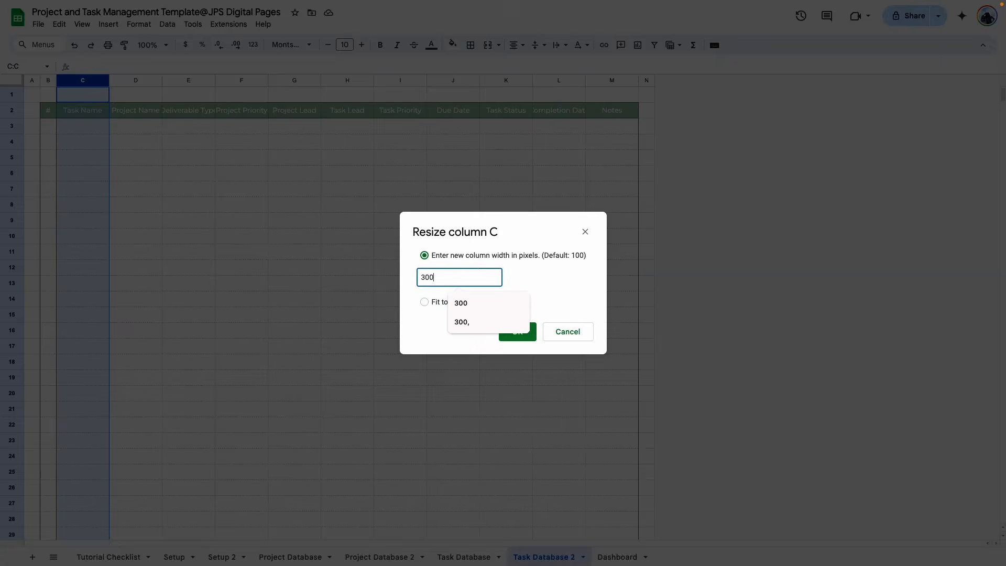
pyautogui.press('Return')
pyautogui.click(178, 132)
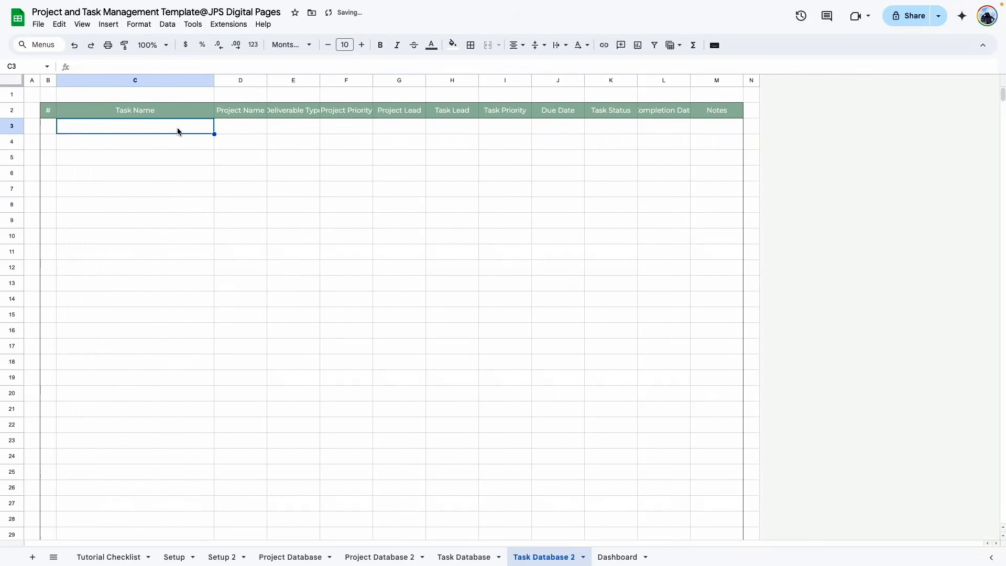
pyautogui.click(175, 142)
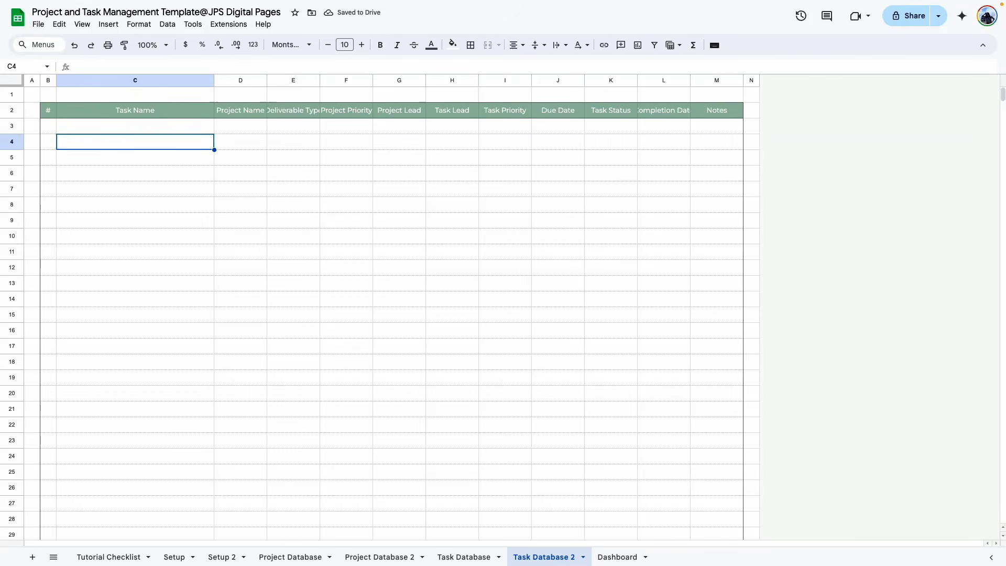
# - Check the Notes column alignment on Project Database 2 and left-align the Task Name column C on Task Database 2
pyautogui.click(380, 557)
pyautogui.click(884, 84)
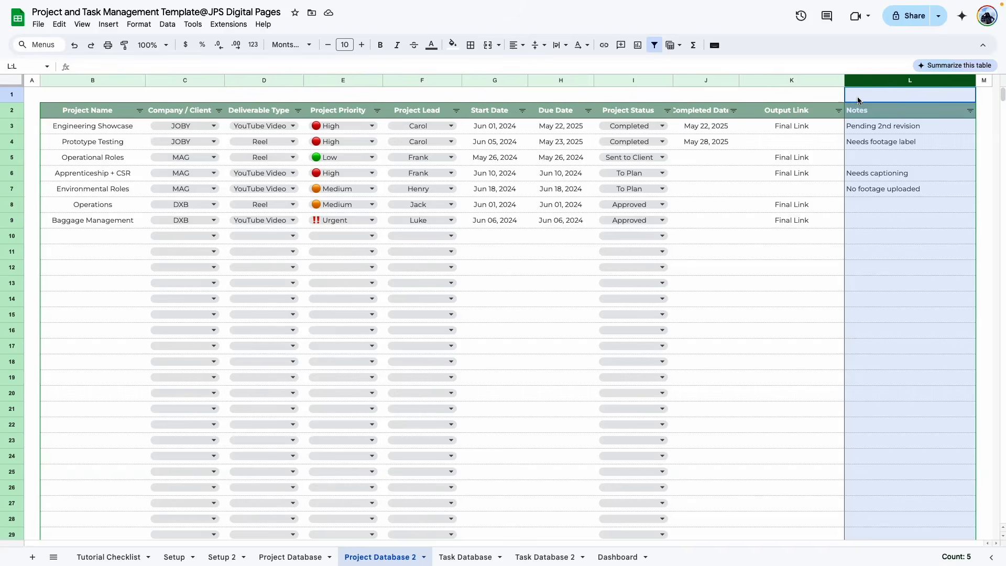
pyautogui.click(544, 556)
pyautogui.click(119, 187)
pyautogui.click(101, 78)
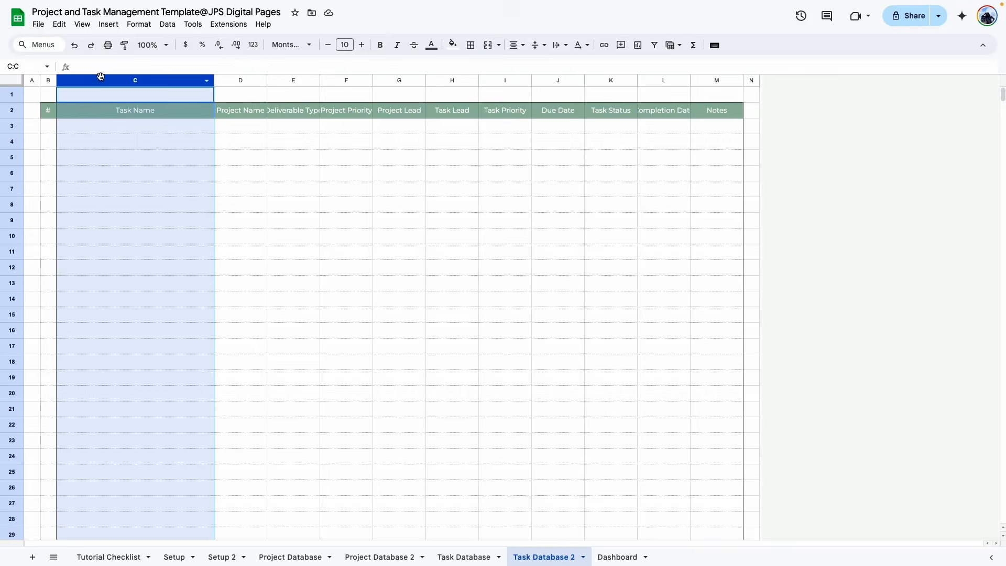
pyautogui.click(516, 45)
pyautogui.click(516, 64)
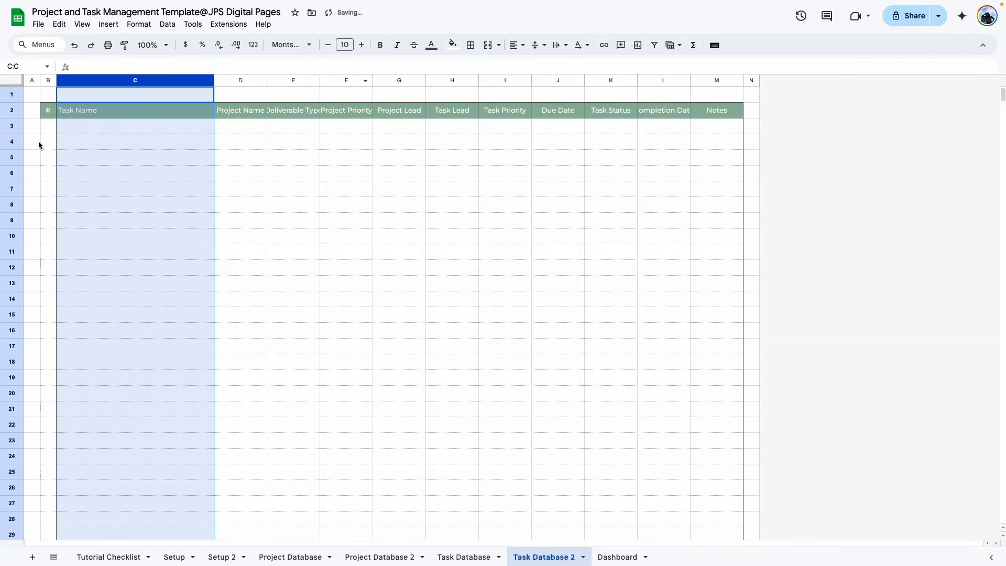
# - Turn on text wrapping for the whole Task Name column C
pyautogui.click(164, 175)
pyautogui.click(142, 80)
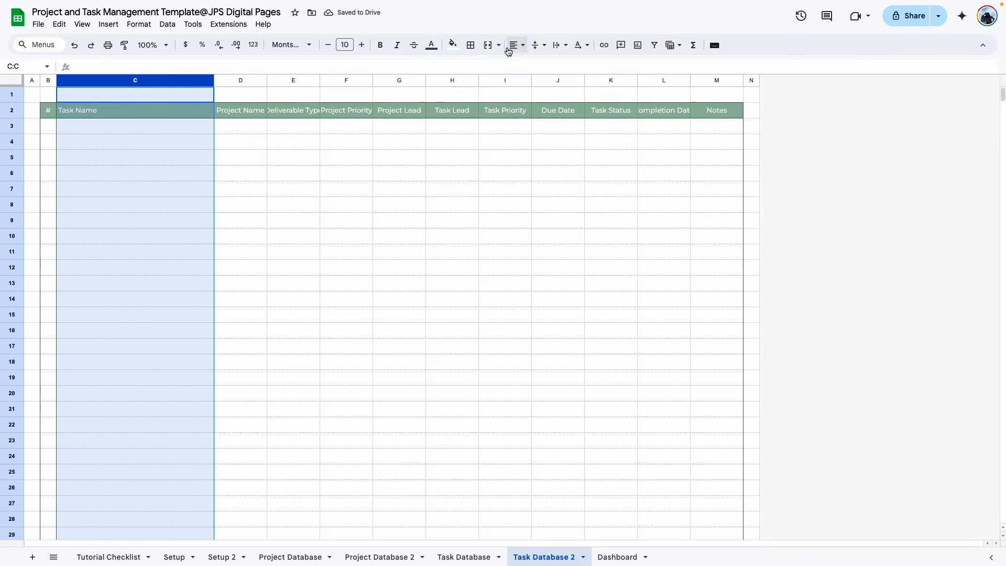
pyautogui.click(559, 45)
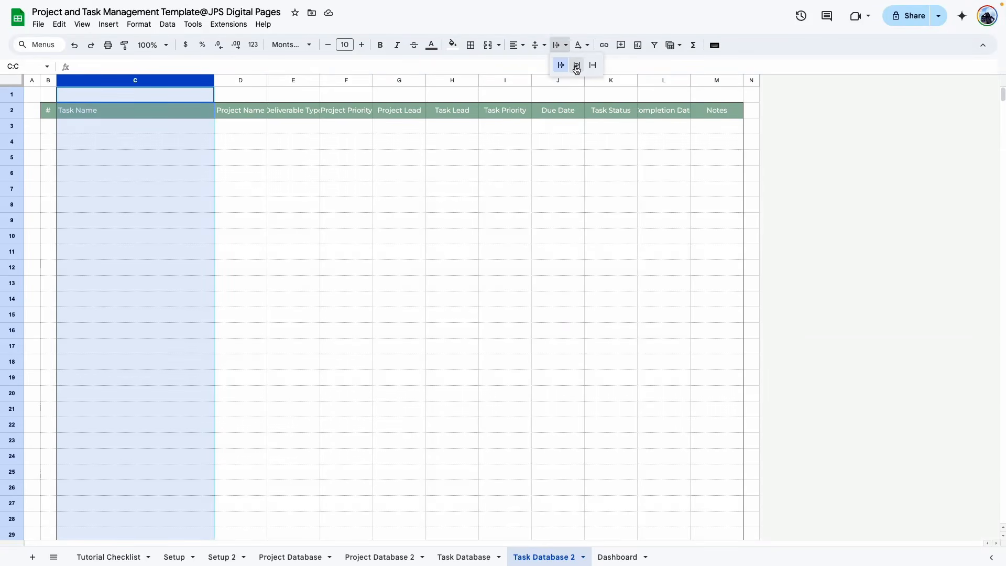
pyautogui.click(574, 65)
pyautogui.click(303, 226)
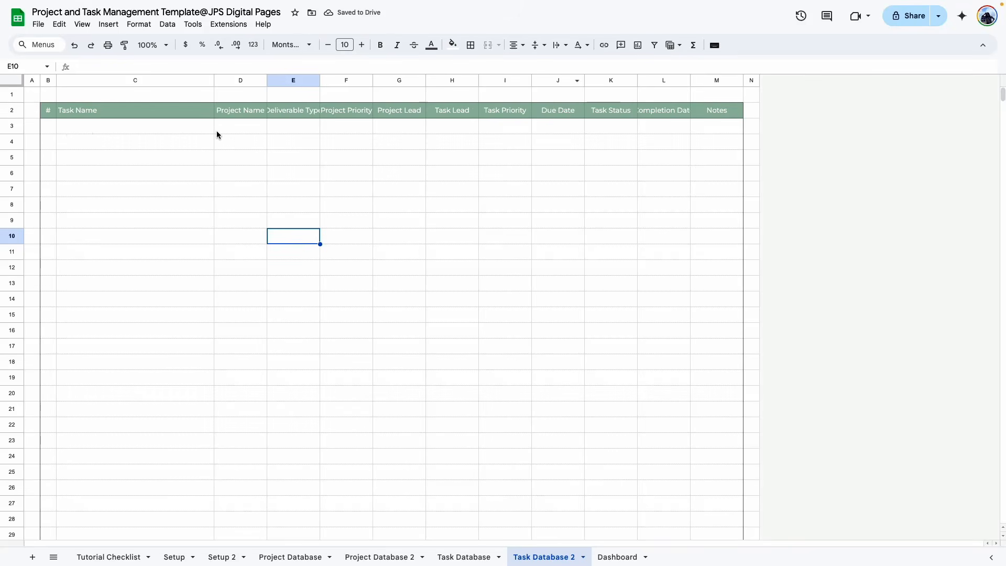
pyautogui.press('Left')
pyautogui.press('Left')
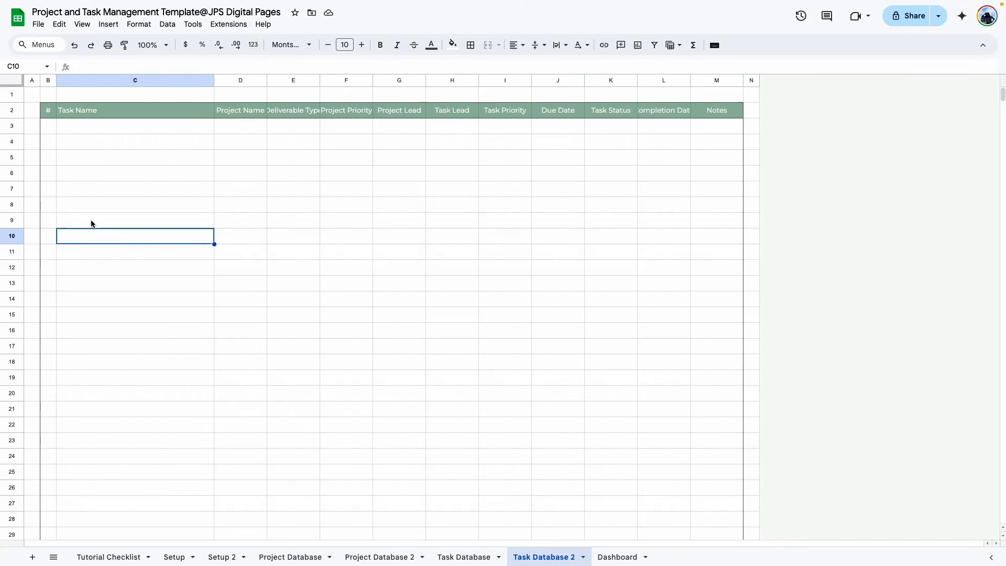
pyautogui.click(150, 313)
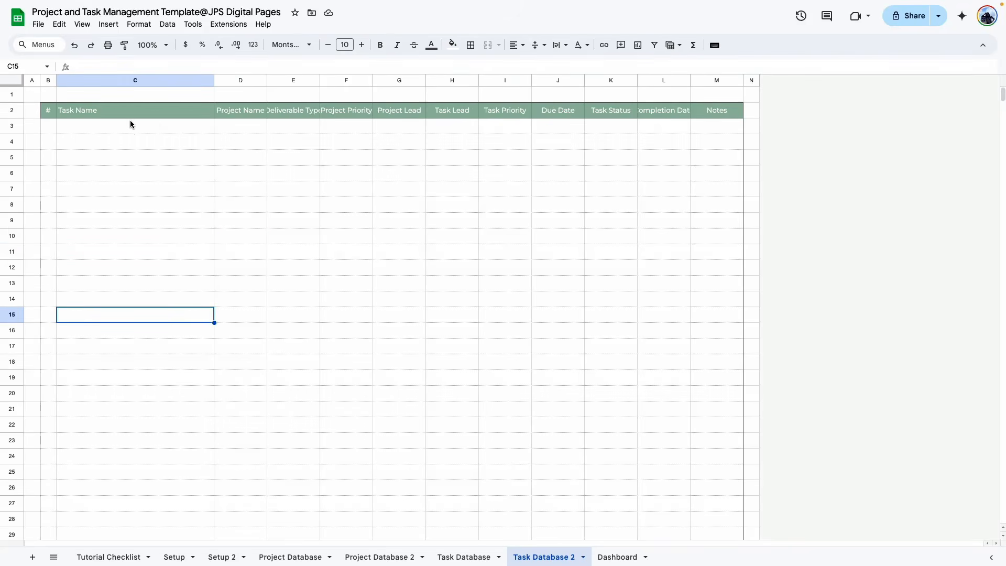
# - Set the width of the Project Name column D to 200 pixels
pyautogui.click(250, 142)
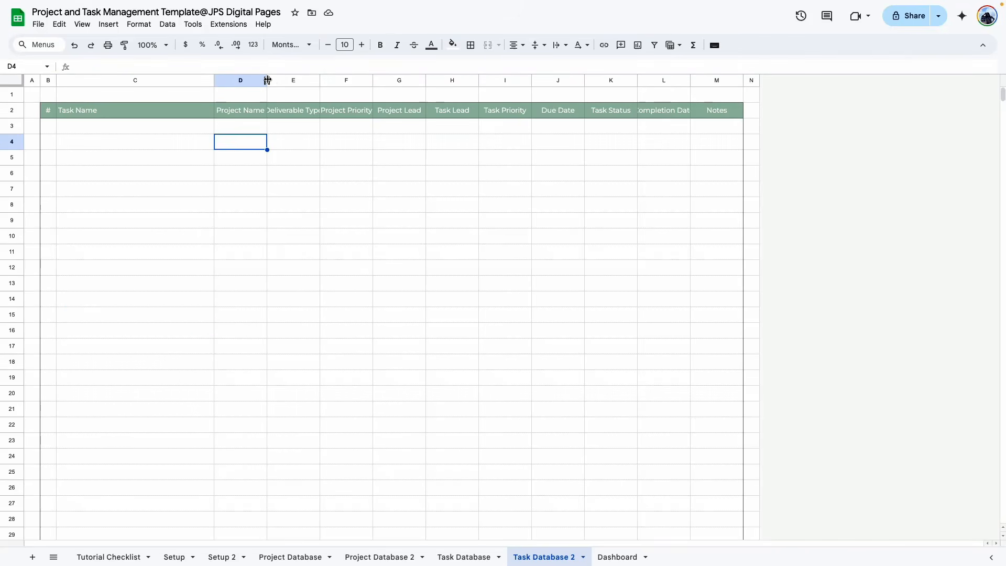
pyautogui.rightClick(235, 81)
pyautogui.click(319, 249)
pyautogui.write('2')
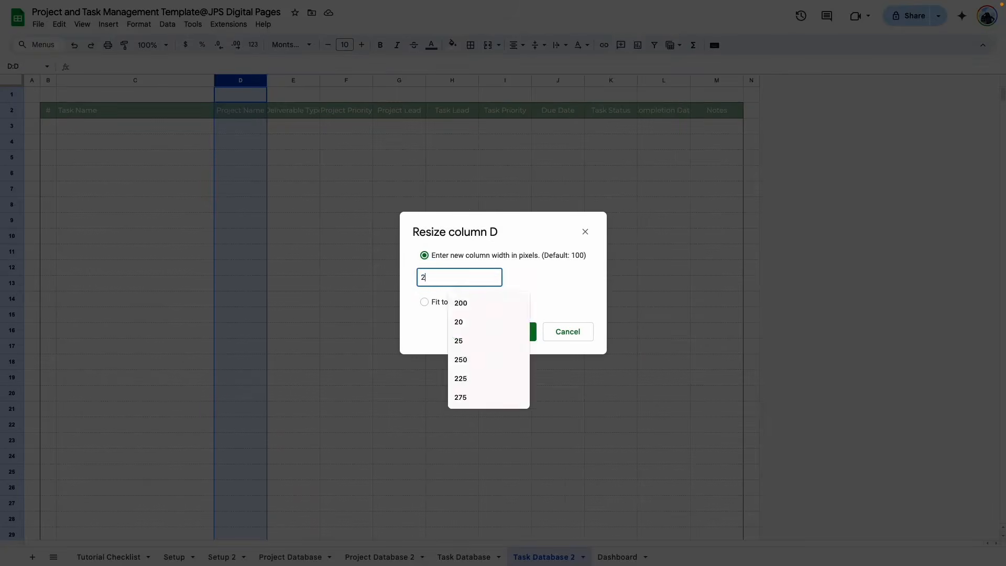
pyautogui.write('00')
pyautogui.press('Return')
pyautogui.click(449, 233)
pyautogui.click(260, 131)
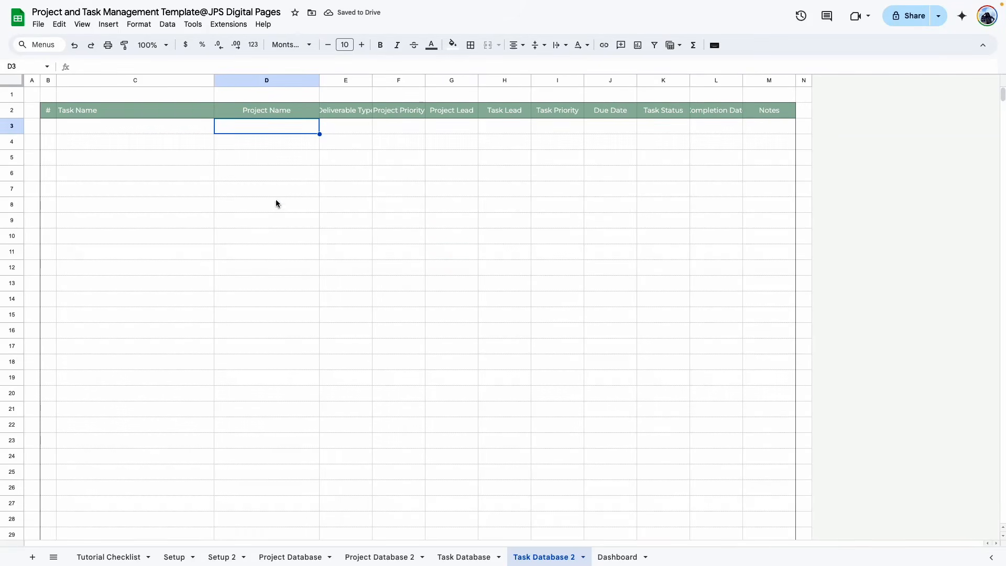
pyautogui.click(158, 143)
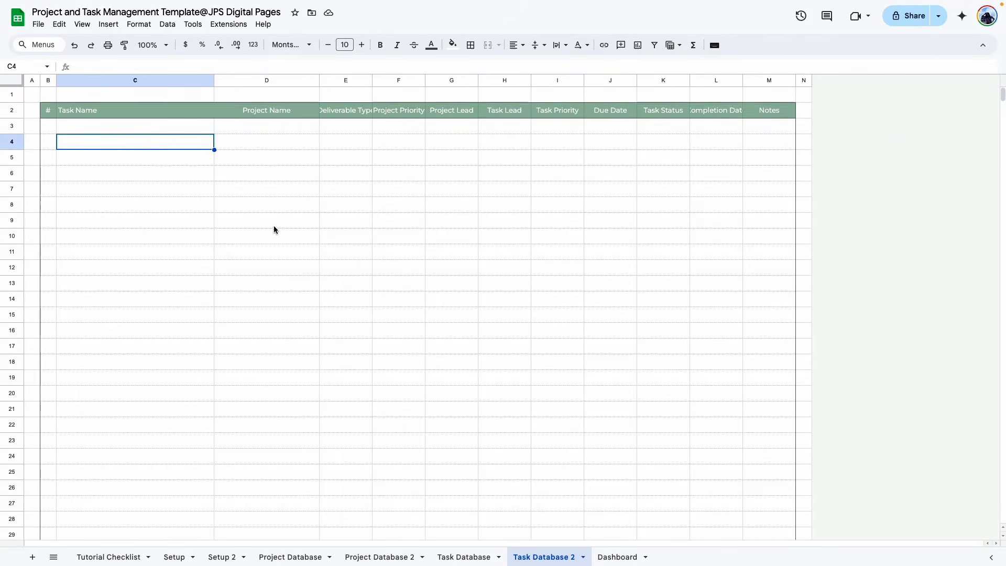
# - Add a data validation rule for 'Task Database 2'!D3:D using the Dropdown (from a range) criteria
pyautogui.moveTo(286, 131); pyautogui.dragTo(282, 232)
pyautogui.click(168, 26)
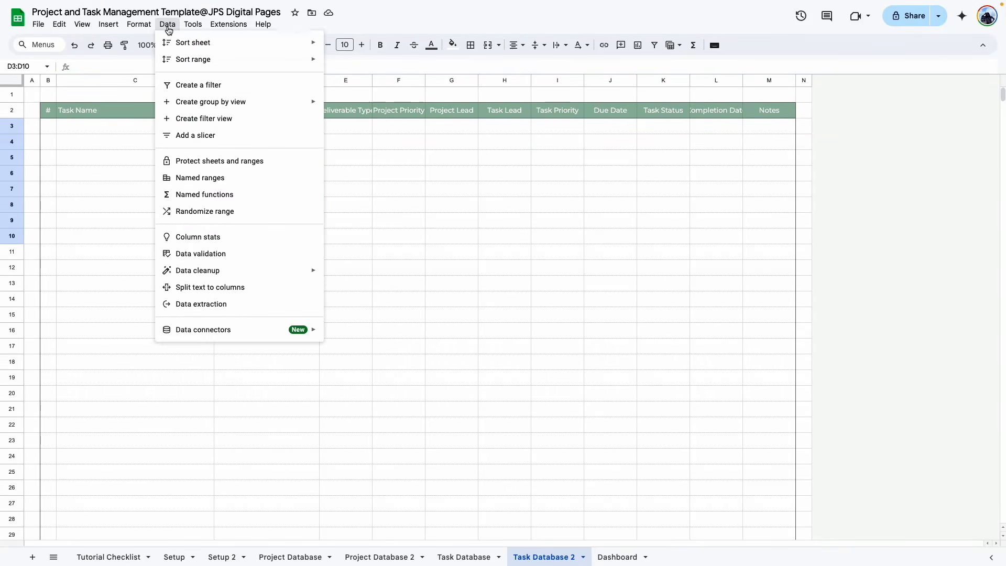
pyautogui.click(189, 255)
pyautogui.click(958, 91)
pyautogui.click(948, 107)
pyautogui.press('BackSpace')
pyautogui.press('BackSpace')
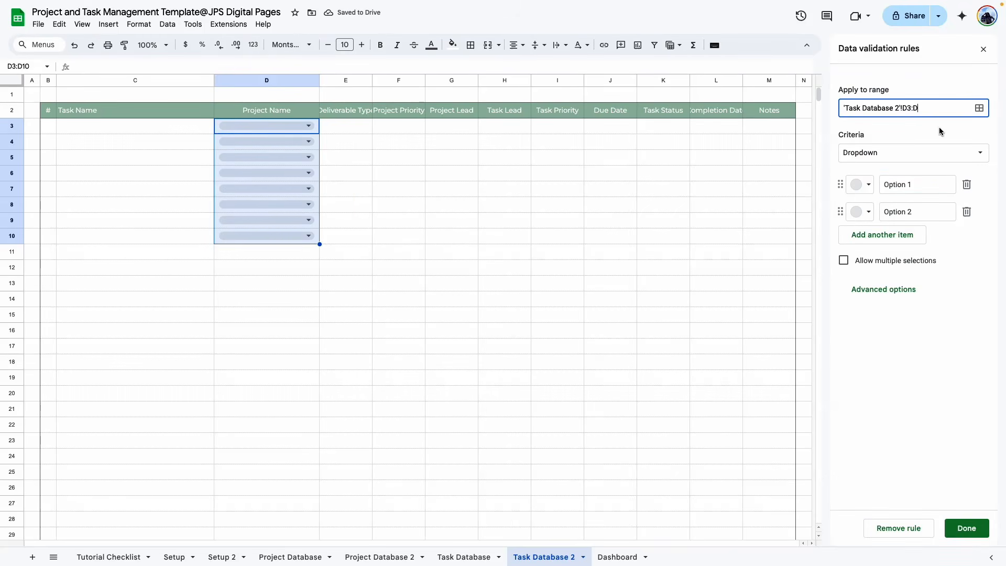
pyautogui.click(932, 155)
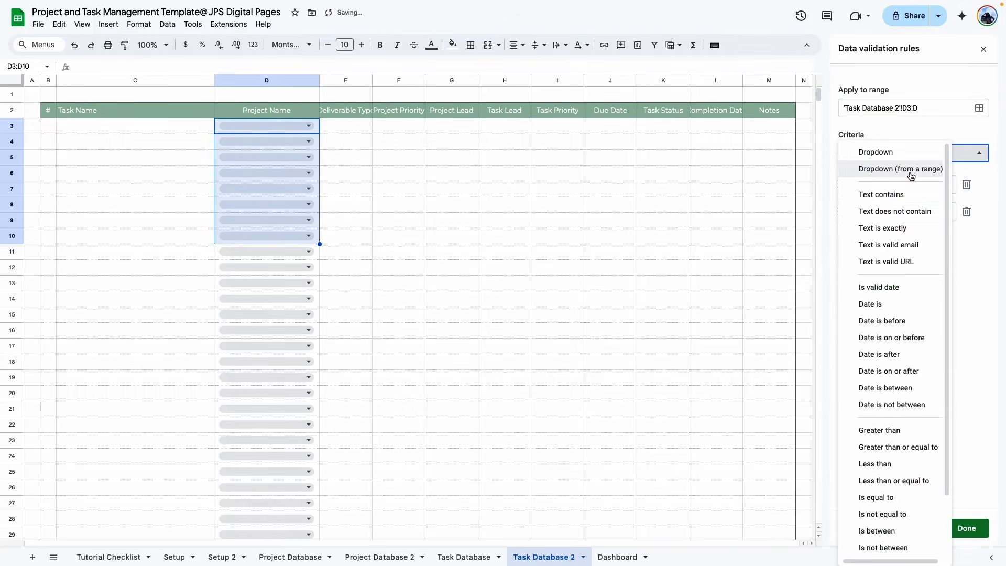
pyautogui.click(910, 168)
# - Use 'Project Database'!B3:B as the dropdown's source range and return to the Task Database 2 sheet
pyautogui.click(978, 185)
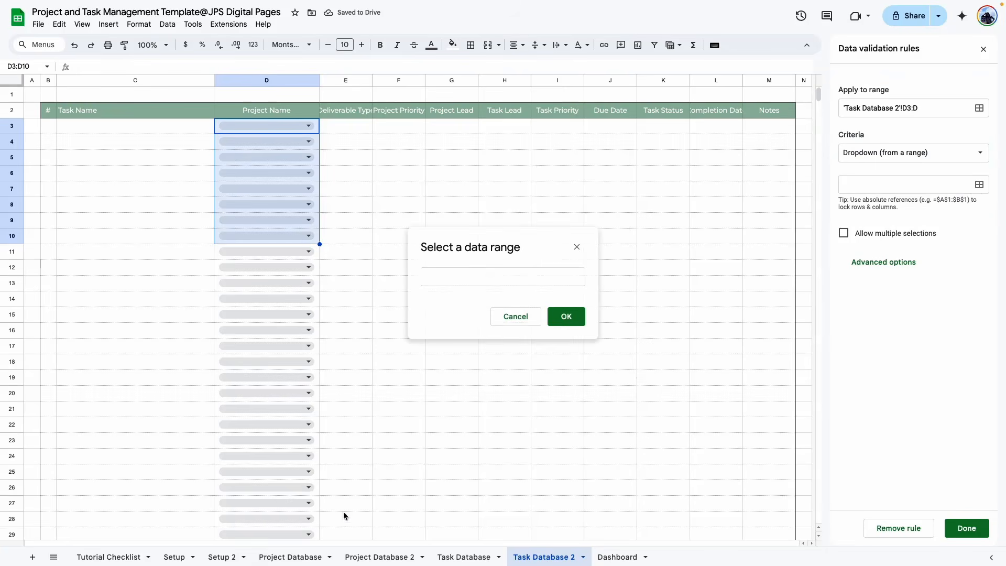
pyautogui.click(283, 557)
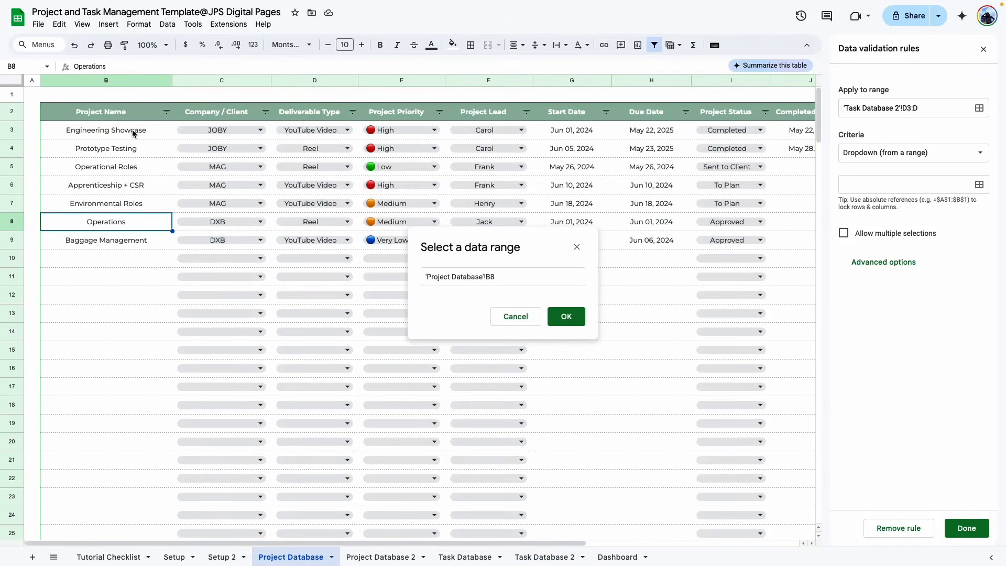
pyautogui.moveTo(134, 131); pyautogui.dragTo(134, 240)
pyautogui.click(524, 281)
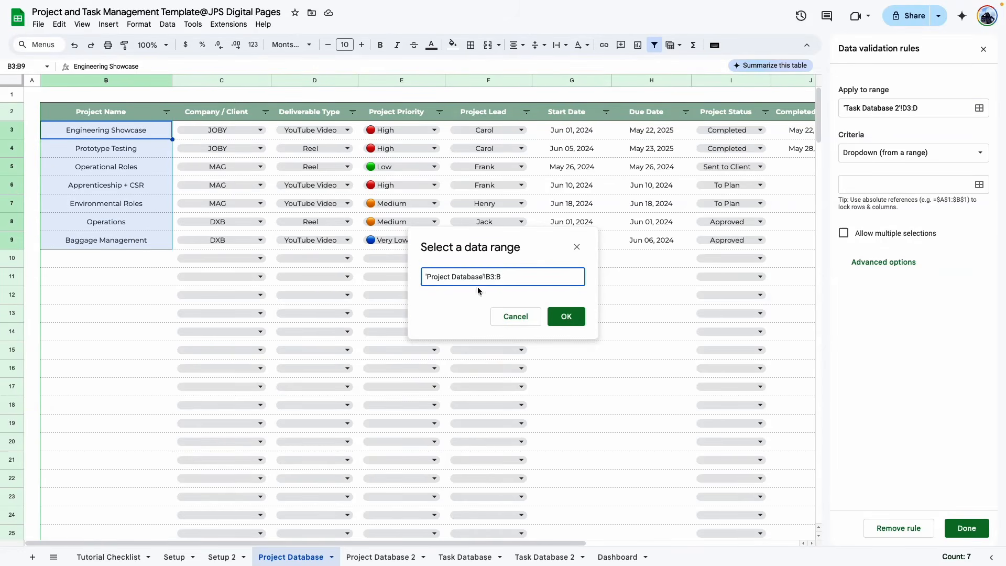
pyautogui.click(566, 317)
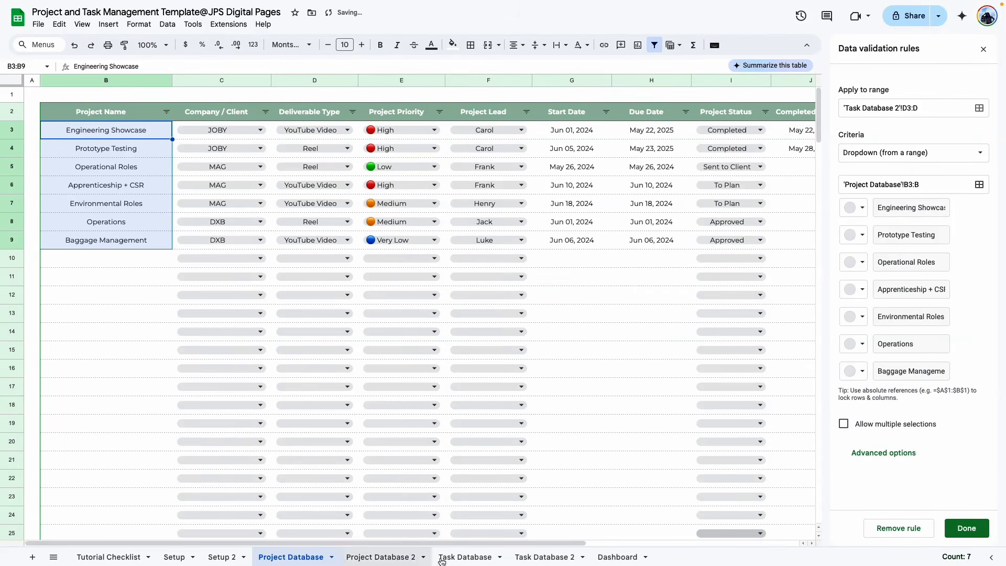
pyautogui.click(542, 557)
# - Set the Project Name dropdown's display style to Arrow in the advanced options and save the rule
pyautogui.click(893, 455)
pyautogui.click(857, 481)
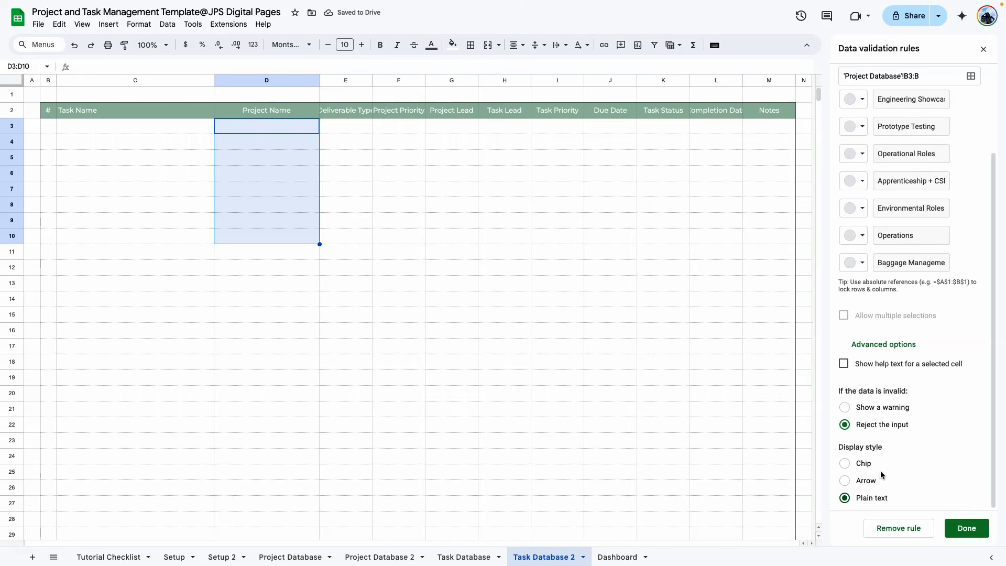
pyautogui.click(845, 481)
pyautogui.click(844, 498)
pyautogui.click(845, 481)
pyautogui.click(958, 529)
# - Test the Project Name dropdown by picking Engineering Showcase in D3 and a project in D4, and clear both cells
pyautogui.click(313, 127)
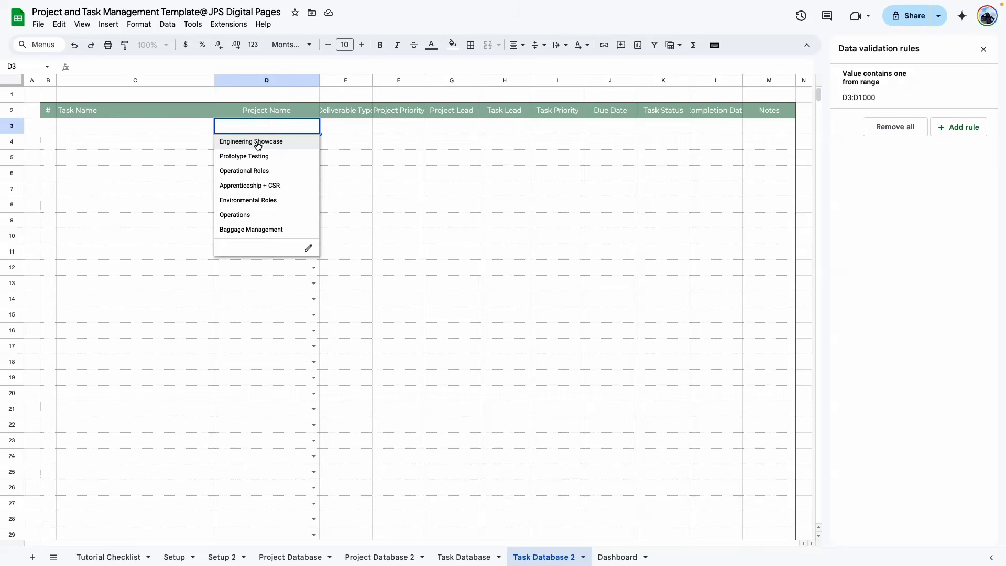
pyautogui.click(264, 140)
pyautogui.click(304, 143)
pyautogui.click(260, 171)
pyautogui.click(332, 162)
pyautogui.moveTo(279, 124); pyautogui.dragTo(282, 147)
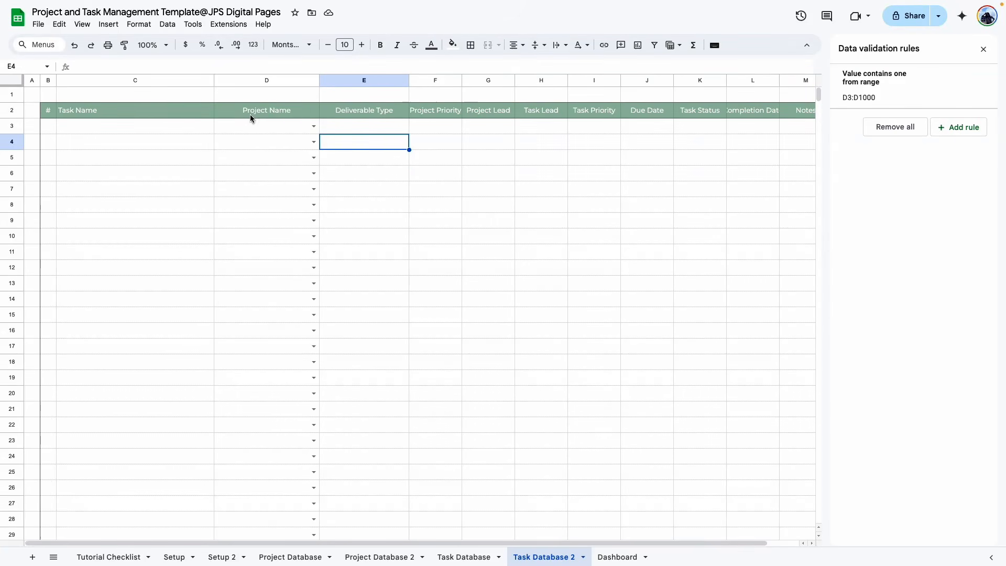
# - Set the width of the Deliverable Type, Project Priority and Project Lead columns E to G to 200 pixels
pyautogui.click(365, 126)
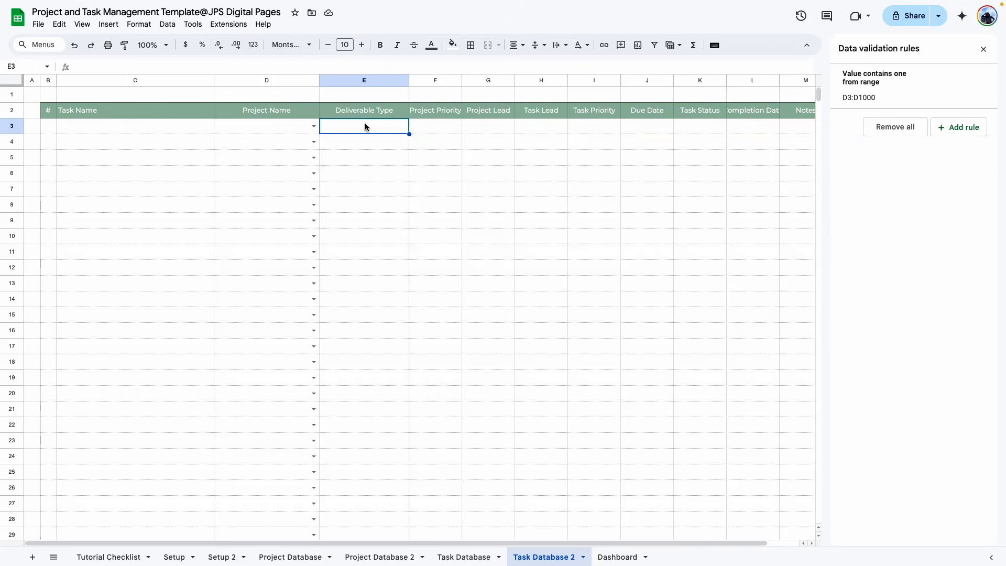
pyautogui.click(438, 80)
pyautogui.click(478, 139)
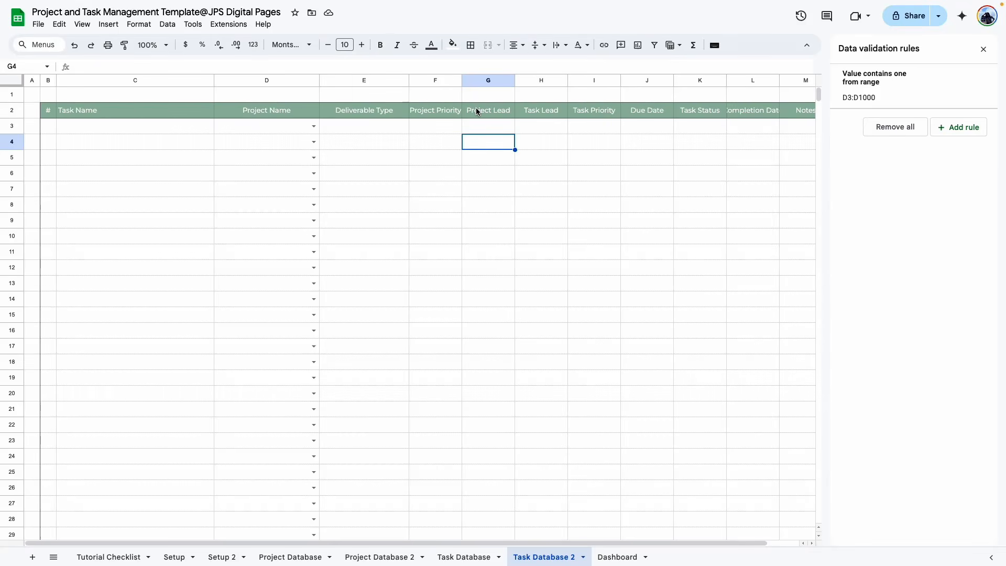
pyautogui.click(369, 137)
pyautogui.moveTo(365, 80); pyautogui.dragTo(483, 80)
pyautogui.rightClick(483, 81)
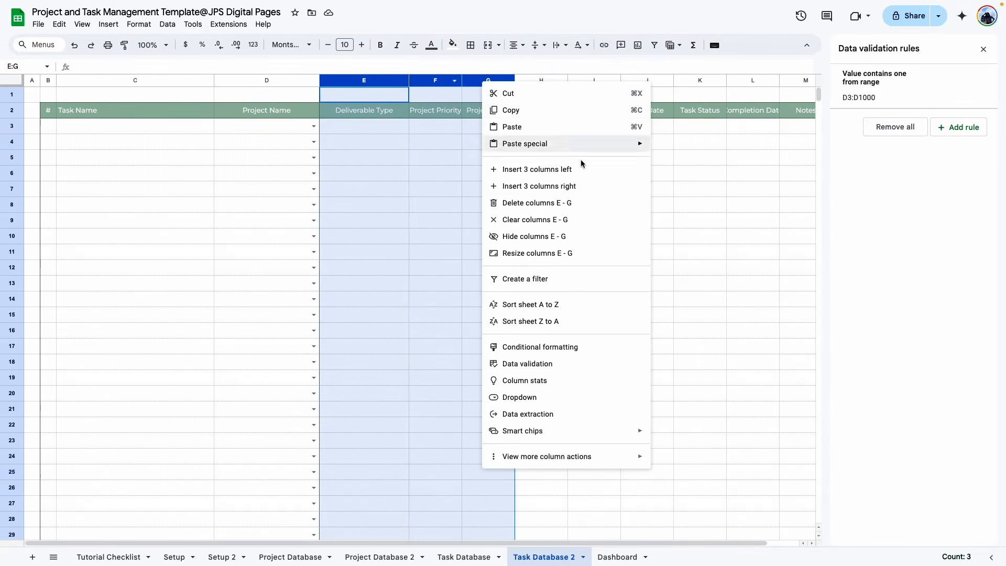
pyautogui.click(559, 238)
pyautogui.write('200')
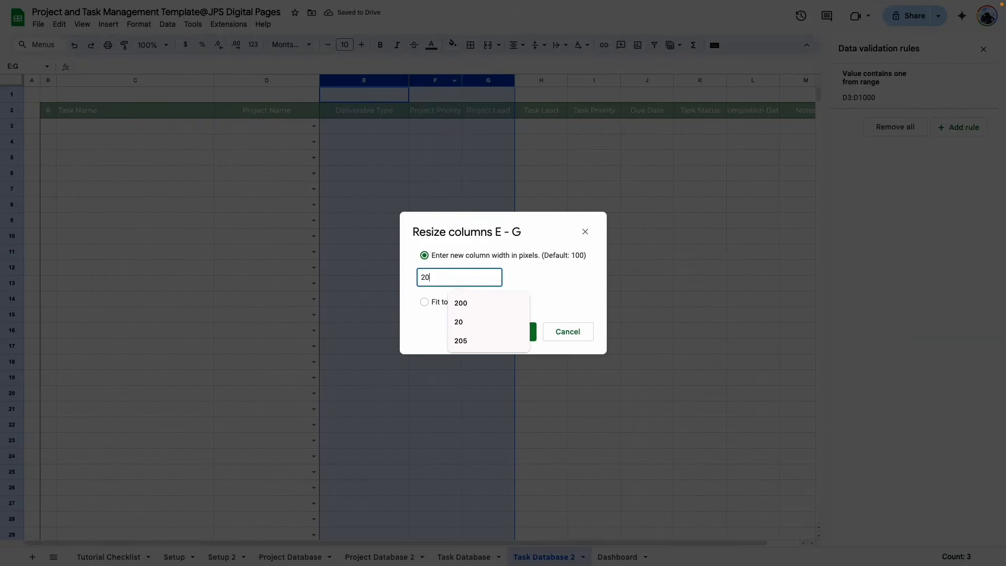
pyautogui.press('Return')
pyautogui.click(566, 208)
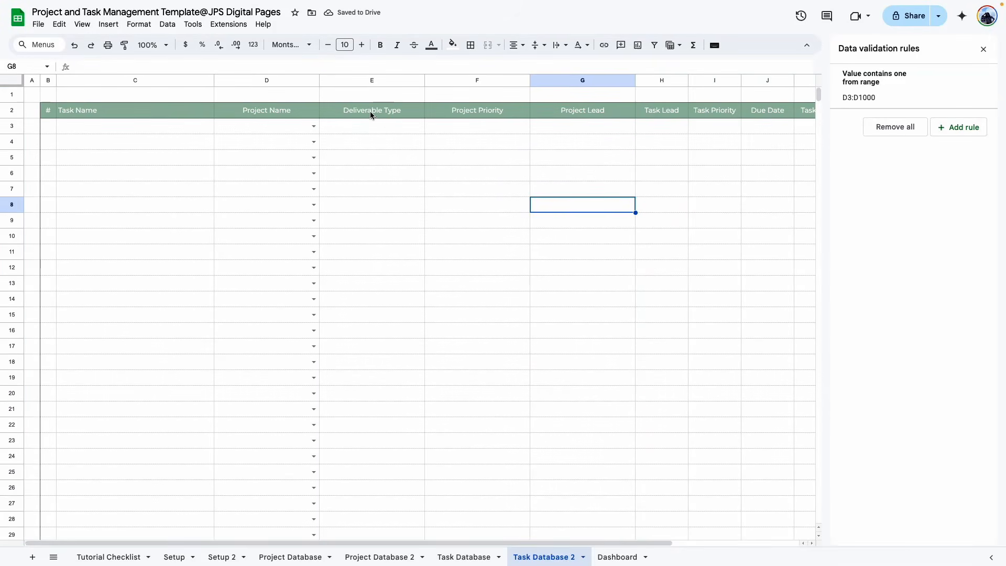
# - Examine the Deliverable Type and Project Lead formulas in cells E3 and G3 of the Task Database sheet
pyautogui.click(459, 560)
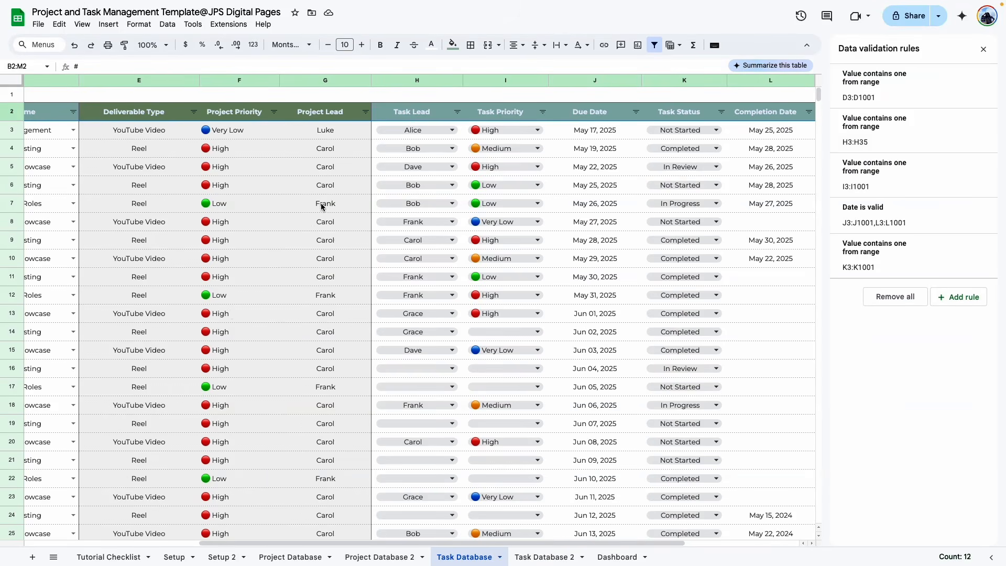
pyautogui.click(205, 129)
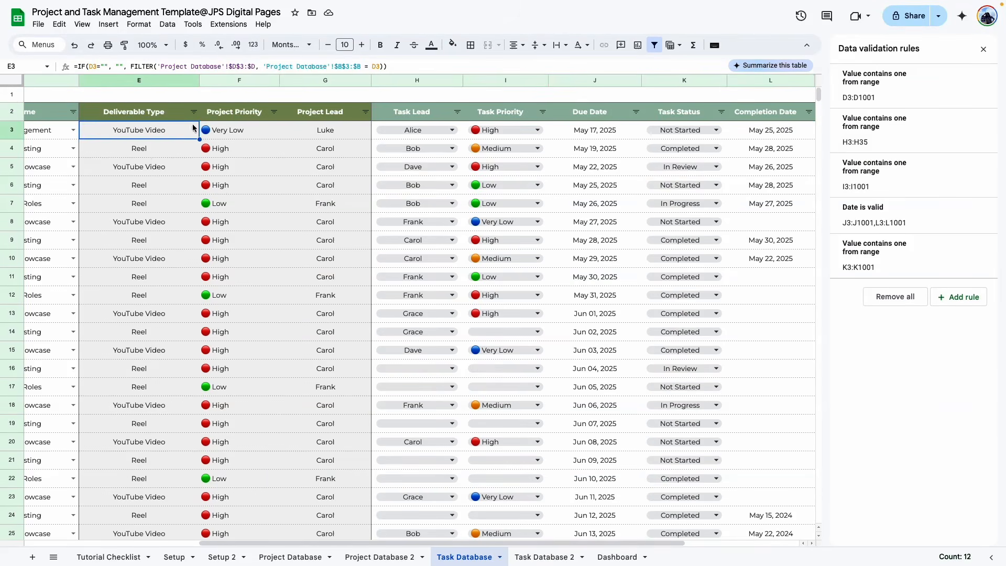
pyautogui.click(319, 135)
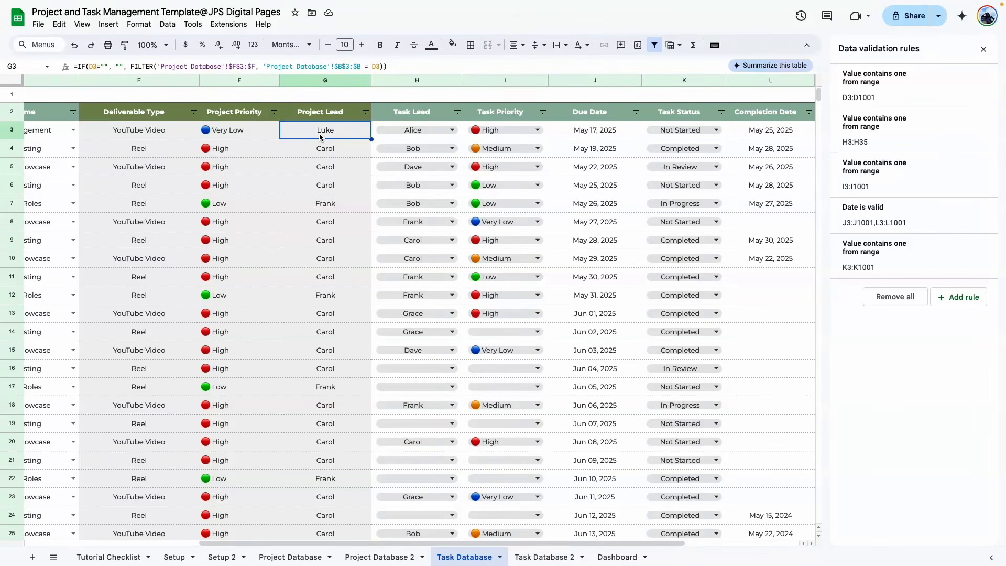
# - Fill the Deliverable Type, Project Priority and Project Lead headers E2:G2 on the Task Database 2 sheet with dark green
pyautogui.click(539, 557)
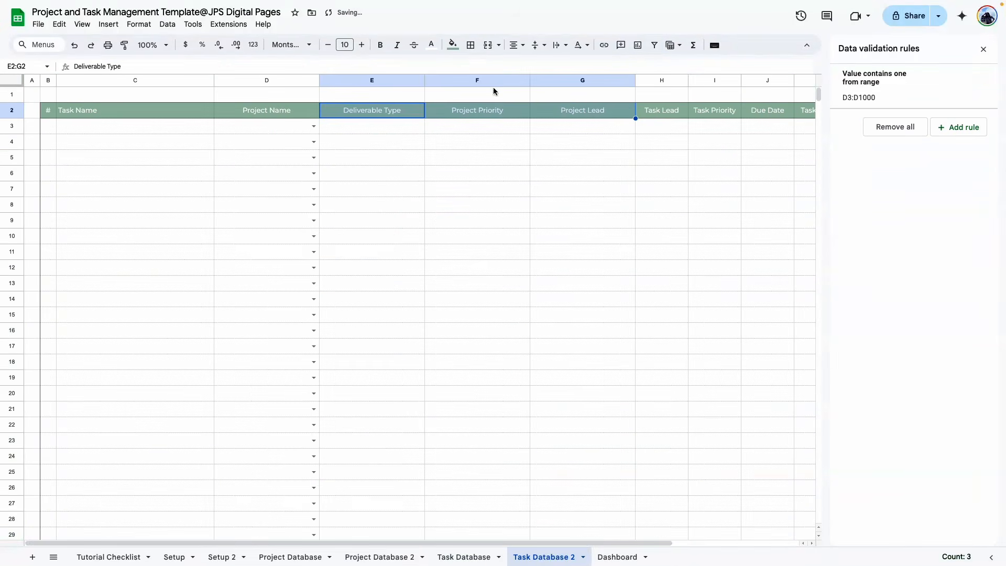
pyautogui.click(451, 44)
pyautogui.click(524, 187)
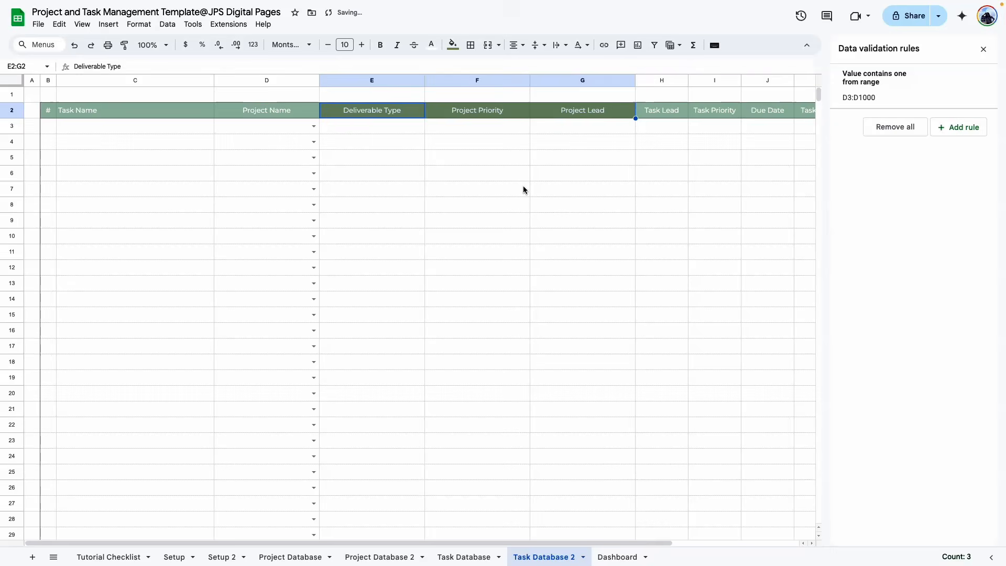
pyautogui.click(524, 189)
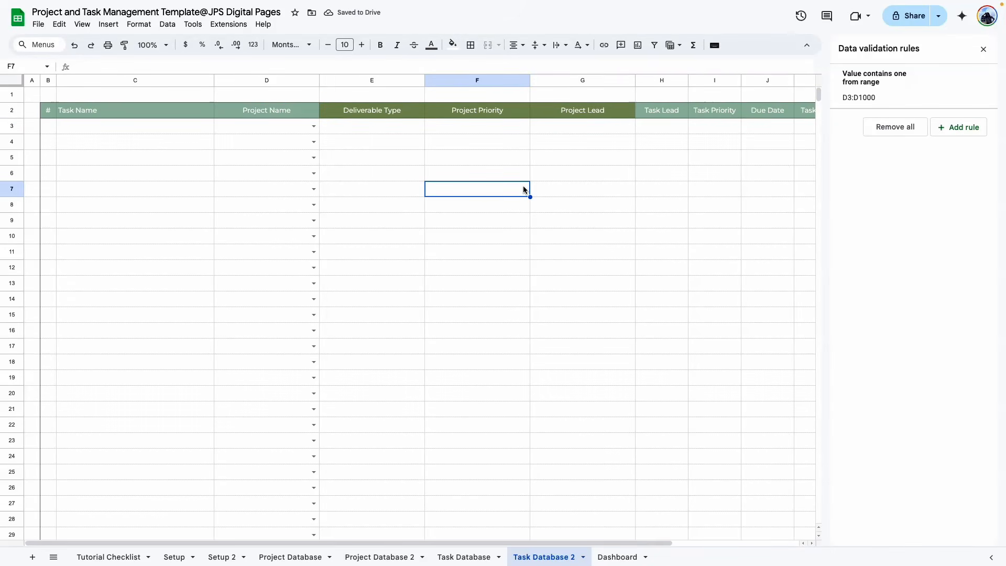
# - Fill the cells below the Deliverable Type, Project Priority and Project Lead headers, E3:G1000, with light gray
pyautogui.moveTo(341, 110); pyautogui.dragTo(577, 156)
pyautogui.click(430, 210)
pyautogui.moveTo(341, 126); pyautogui.dragTo(578, 212)
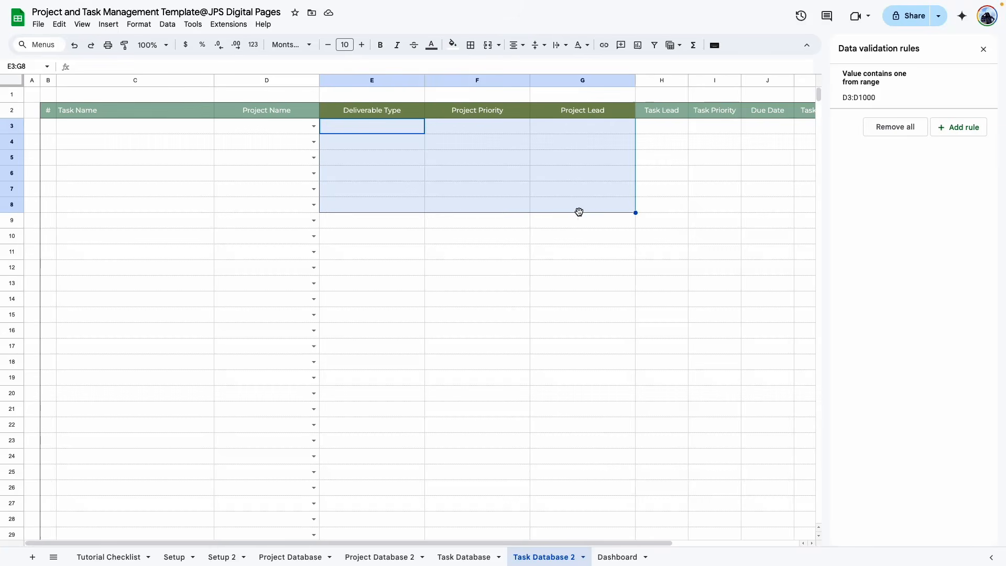
pyautogui.hotkey('ctrl', 'shift', 'Down')
pyautogui.click(453, 45)
pyautogui.click(533, 130)
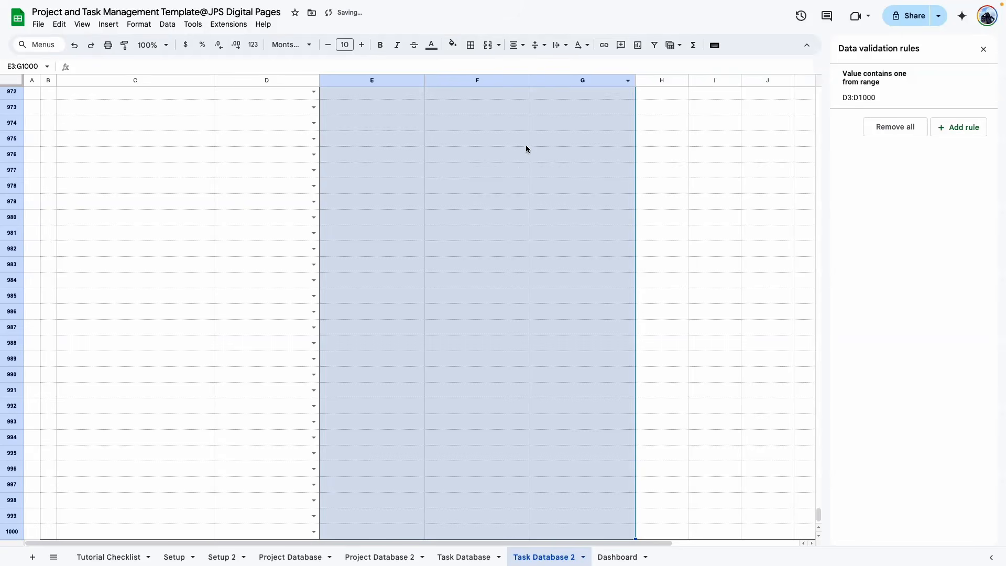
# - Add dark borders along the left and right edges of the gray range E3:G1000
pyautogui.click(477, 49)
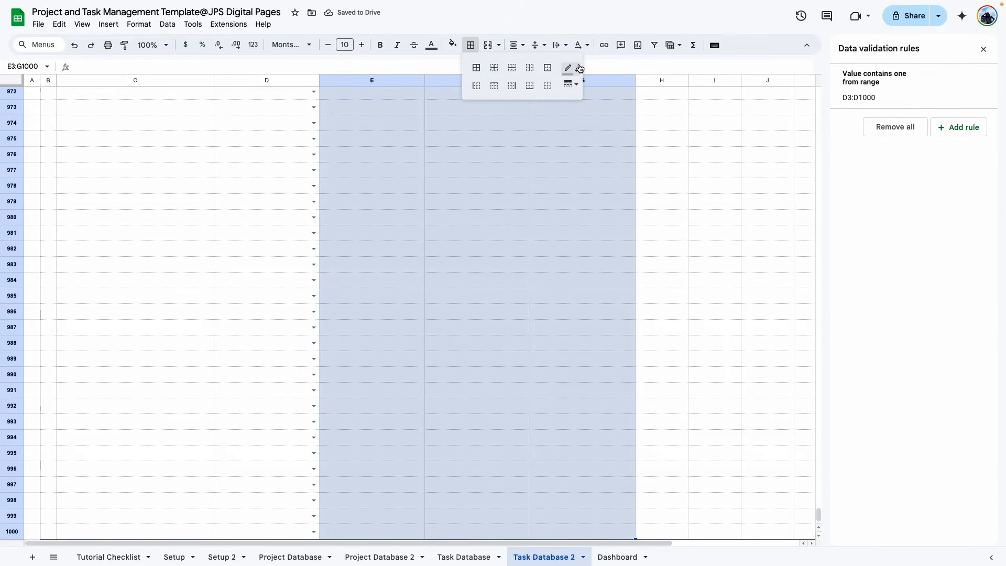
pyautogui.click(571, 69)
pyautogui.click(600, 109)
pyautogui.click(515, 224)
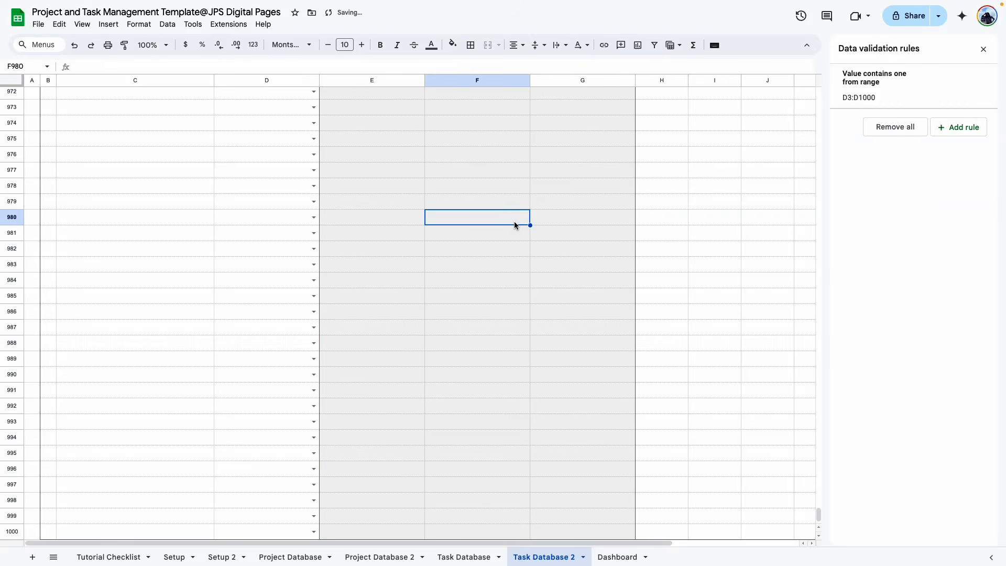
pyautogui.hotkey('ctrl', 'shift', 'Up')
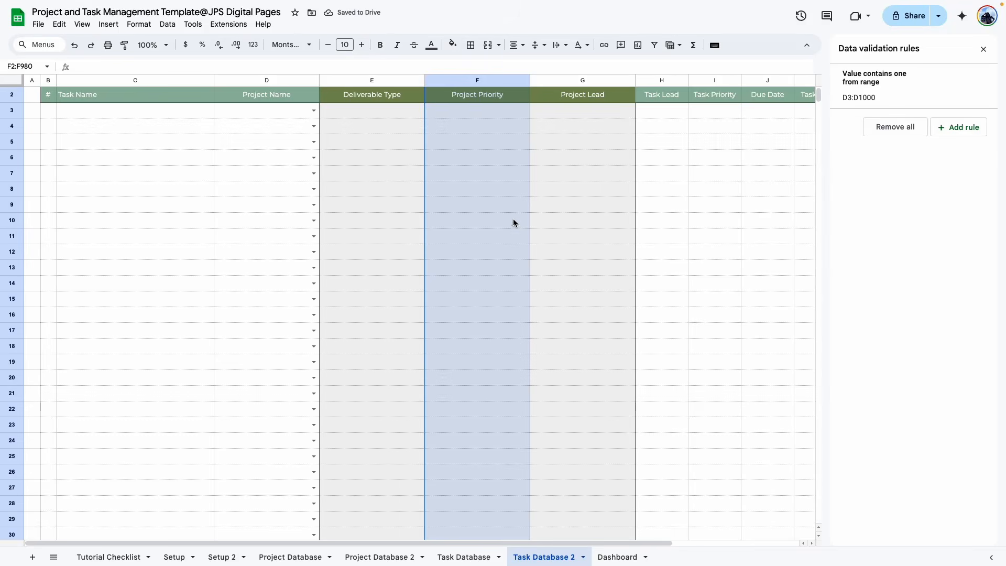
pyautogui.click(514, 222)
pyautogui.scroll(1, 445, 128)
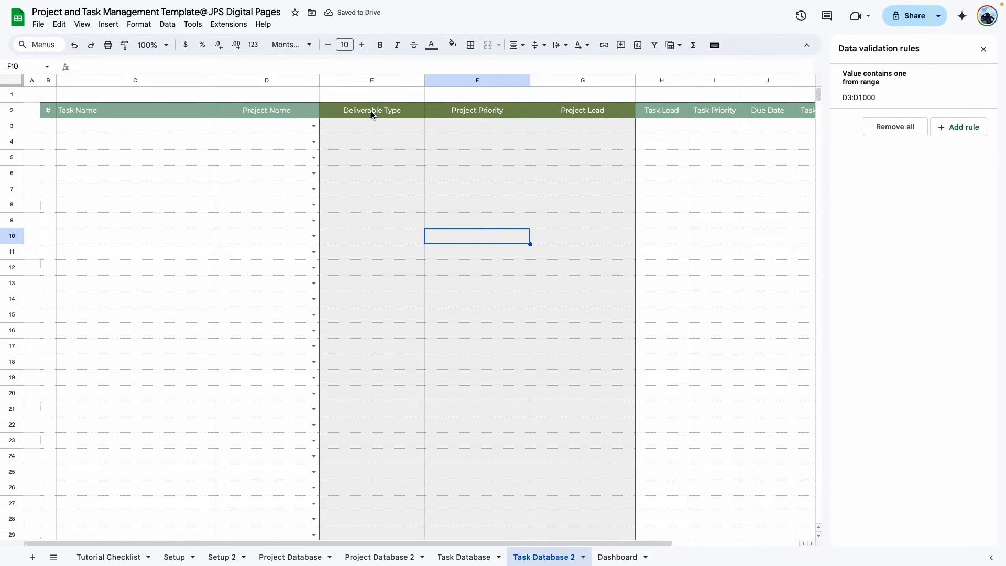
# - Add left and right borders to the header cells E2:G2
pyautogui.moveTo(371, 115); pyautogui.dragTo(572, 112)
pyautogui.click(471, 45)
pyautogui.click(476, 86)
pyautogui.click(513, 88)
pyautogui.click(545, 235)
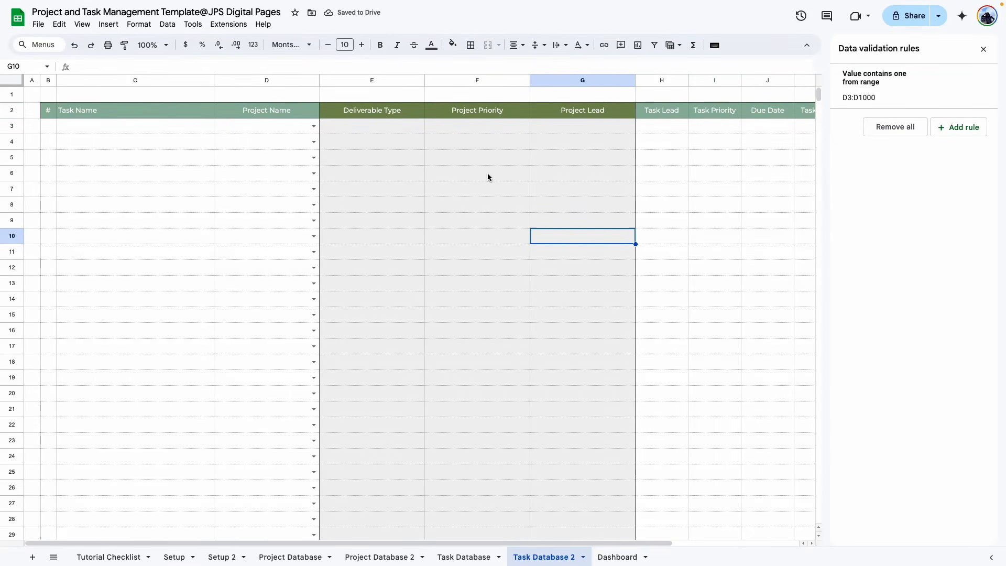
pyautogui.click(396, 131)
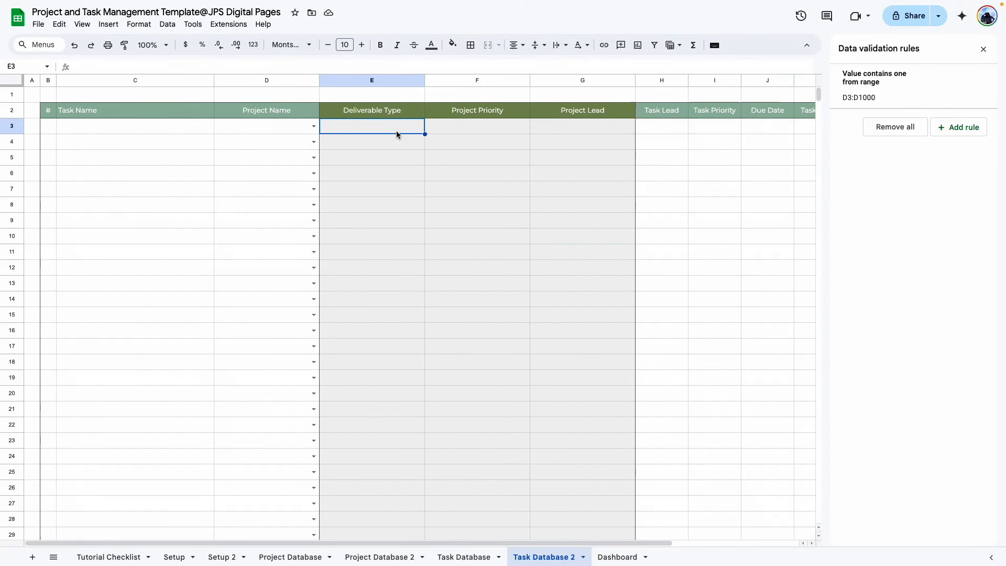
pyautogui.click(399, 188)
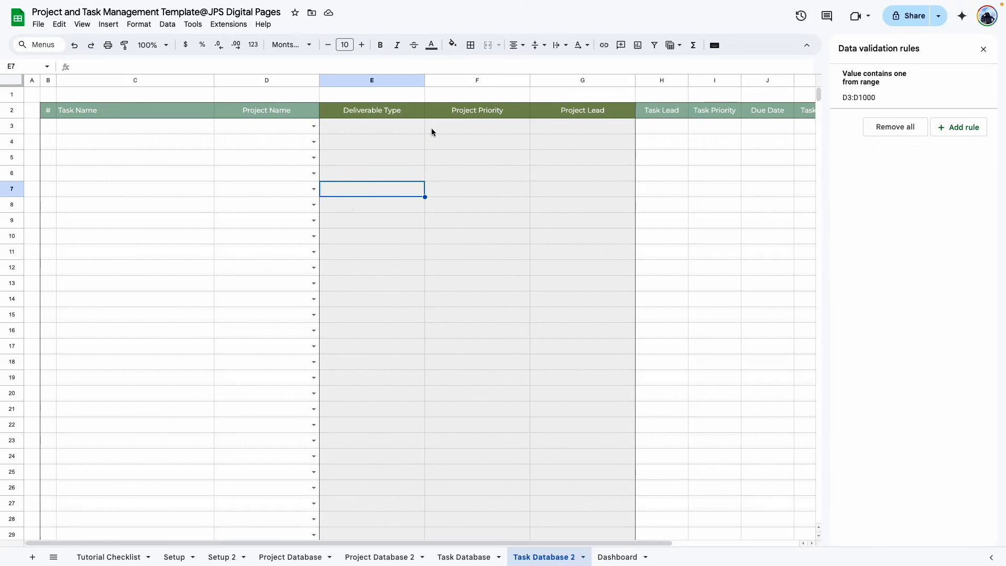
pyautogui.click(346, 298)
pyautogui.doubleClick(382, 130)
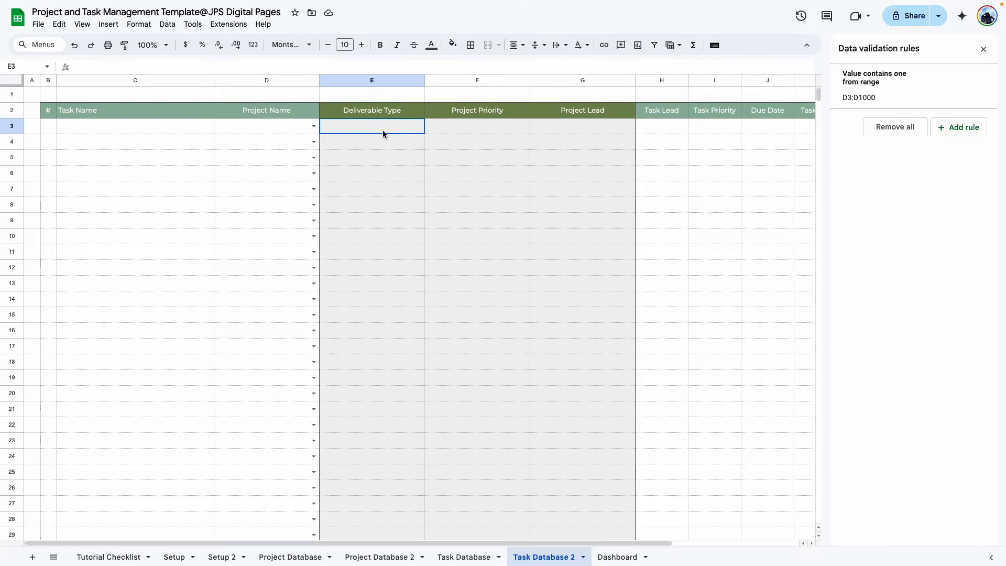
pyautogui.click(413, 179)
pyautogui.click(406, 132)
pyautogui.click(484, 135)
pyautogui.click(555, 130)
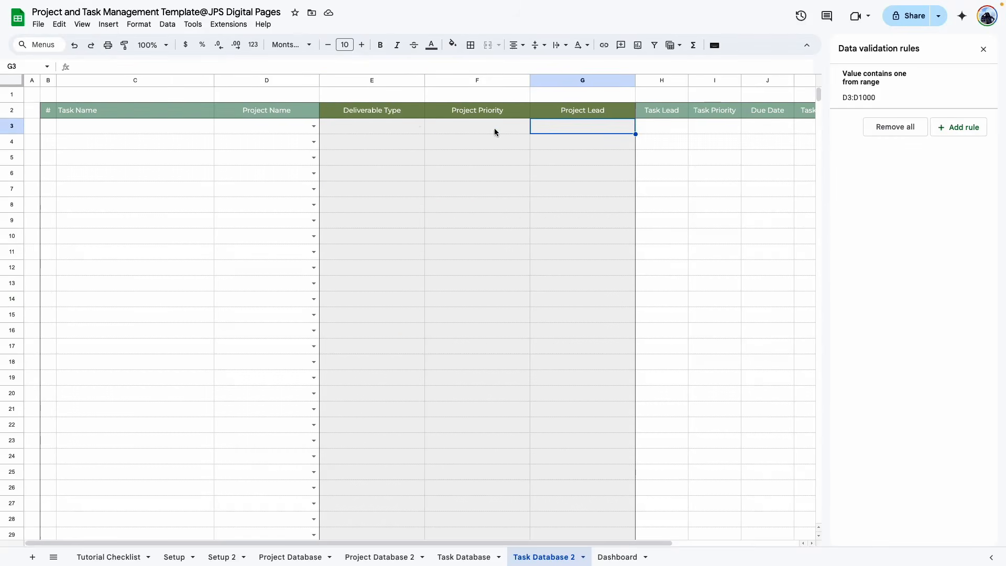
pyautogui.click(362, 130)
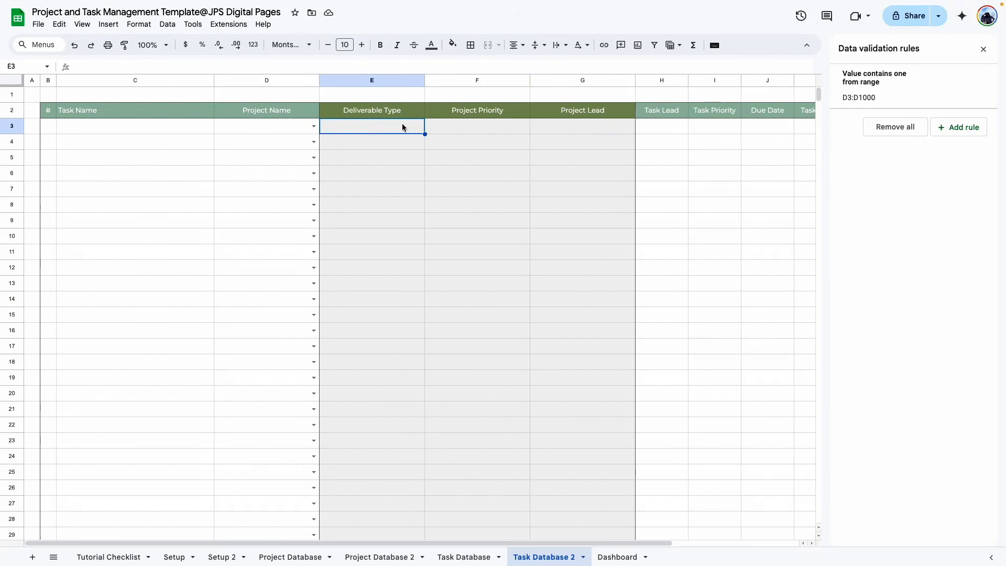
pyautogui.click(497, 132)
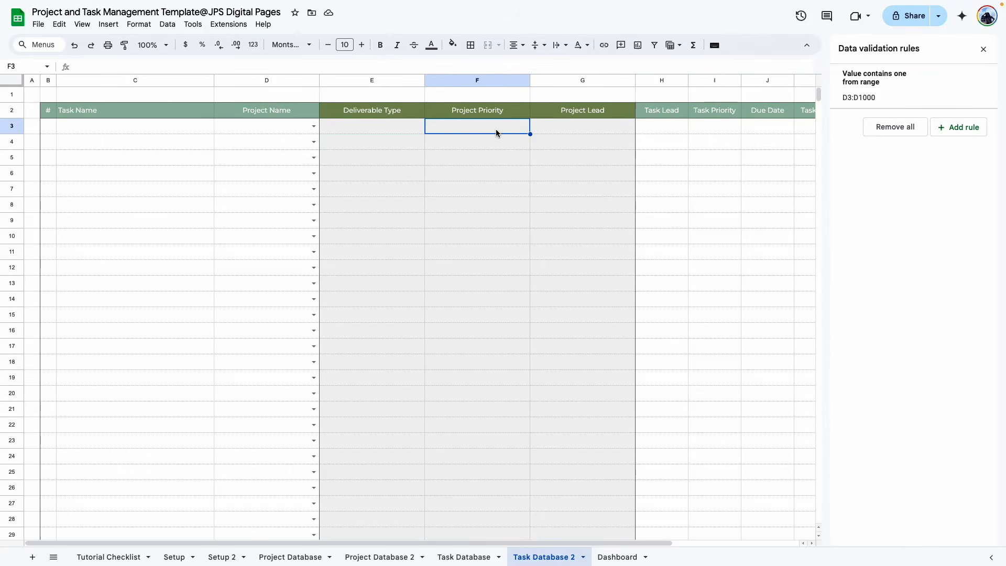
pyautogui.click(313, 127)
pyautogui.click(349, 220)
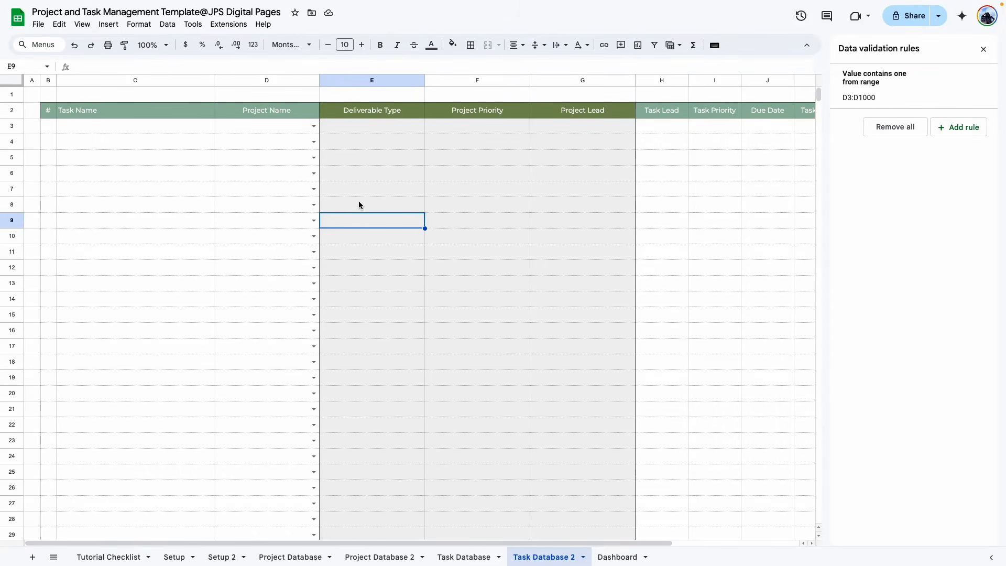
# - Copy the Deliverable Type formula from E3 of the Task Database sheet into E3 of Task Database 2
pyautogui.click(461, 555)
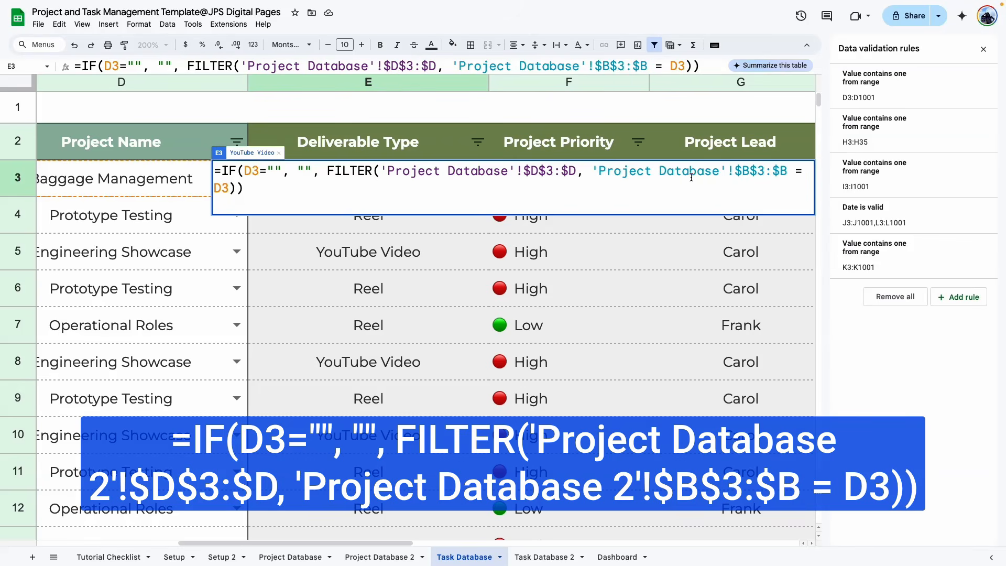
pyautogui.moveTo(743, 170); pyautogui.dragTo(788, 171)
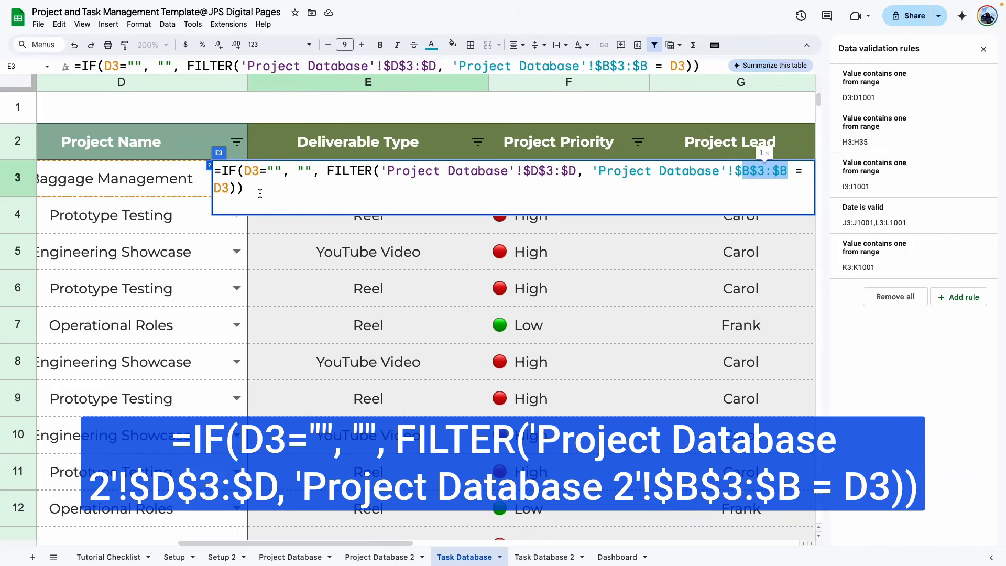
pyautogui.moveTo(259, 192); pyautogui.dragTo(213, 166)
pyautogui.hotkey('ctrl', 'c')
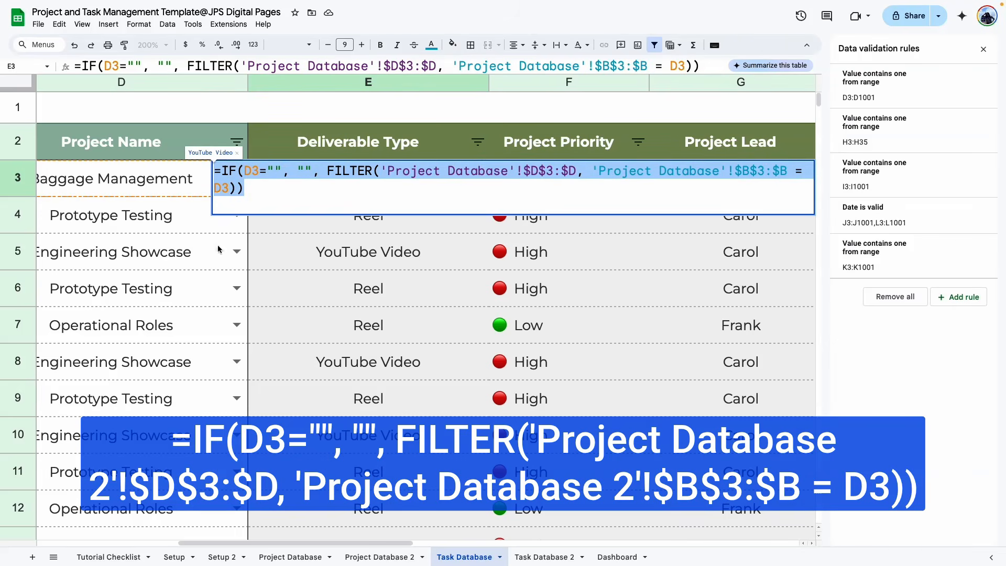
pyautogui.click(157, 288)
pyautogui.click(544, 557)
pyautogui.hscroll(8, 340, 205)
pyautogui.click(340, 171)
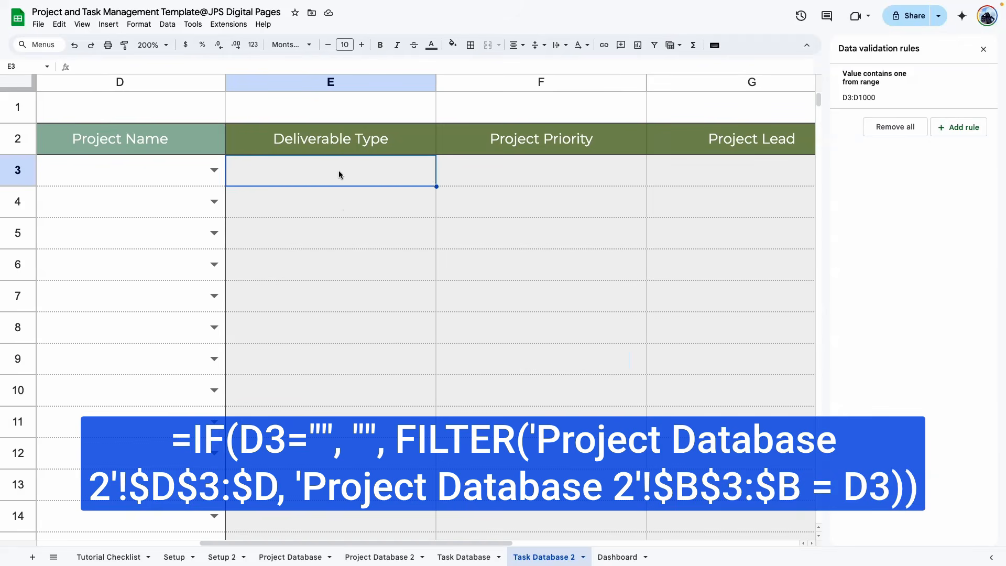
pyautogui.press('Return')
pyautogui.hotkey('ctrl', 'v')
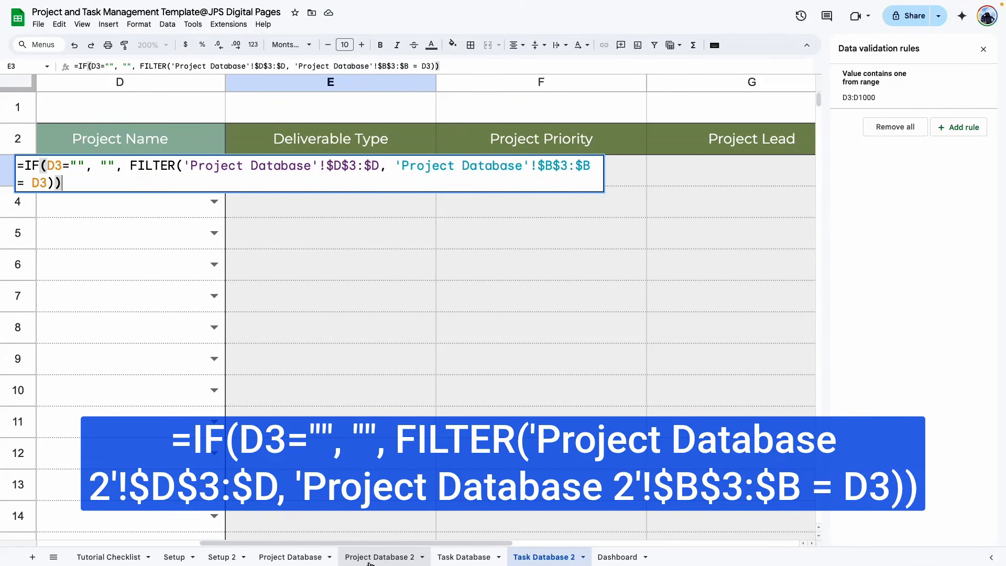
# - Point both sheet references in the E3 formula to 'Project Database 2' and commit the formula
pyautogui.click(312, 166)
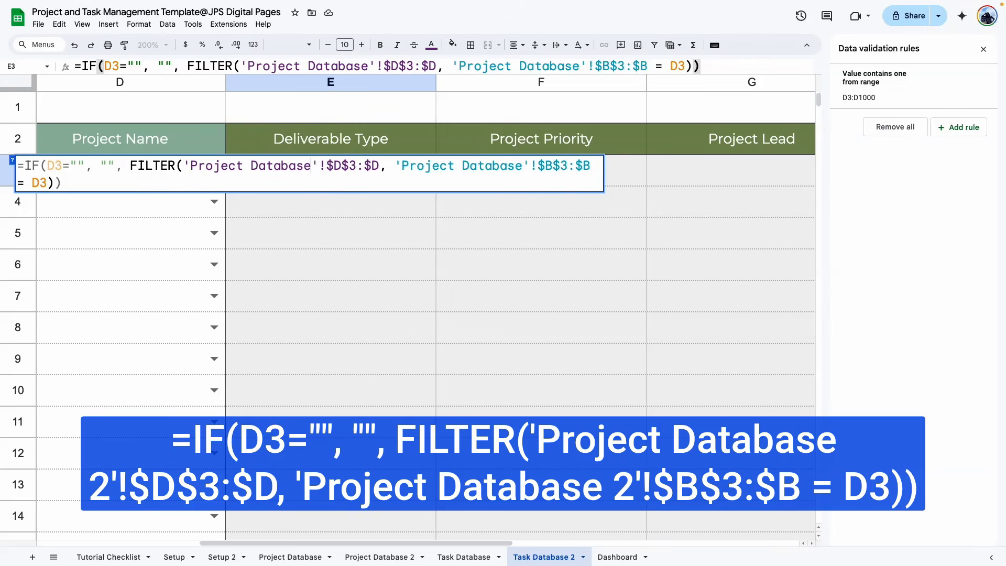
pyautogui.write('2')
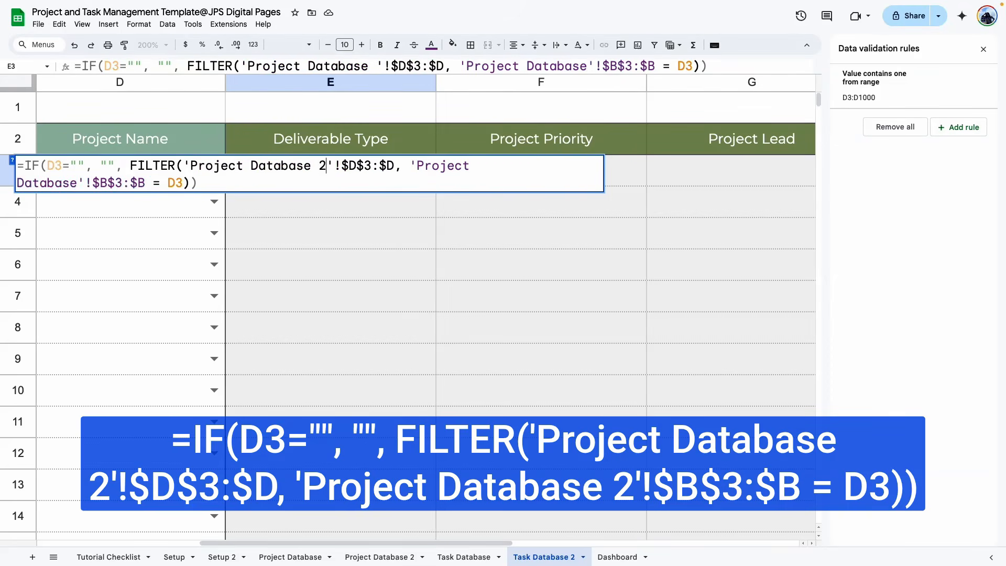
pyautogui.click(78, 182)
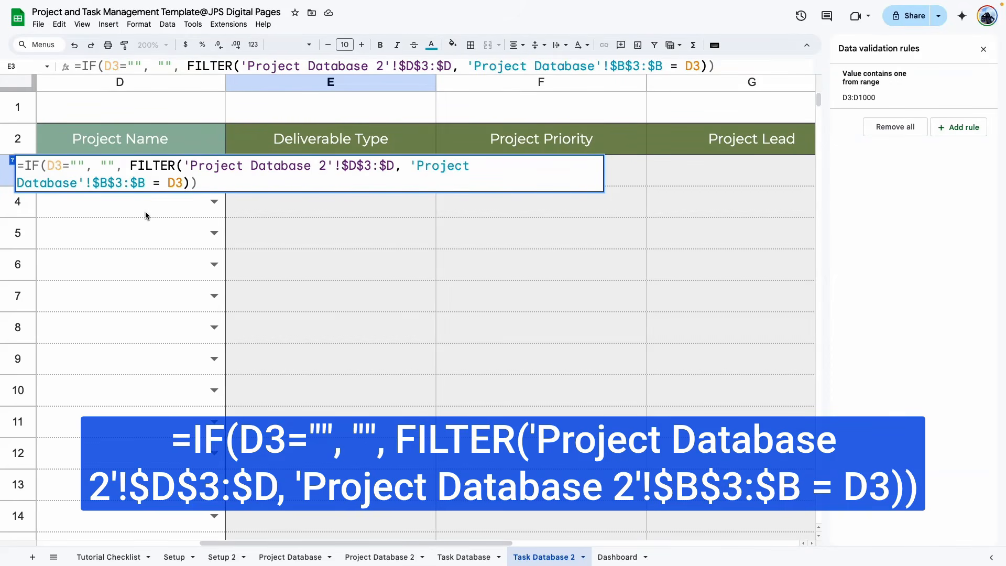
pyautogui.write('2')
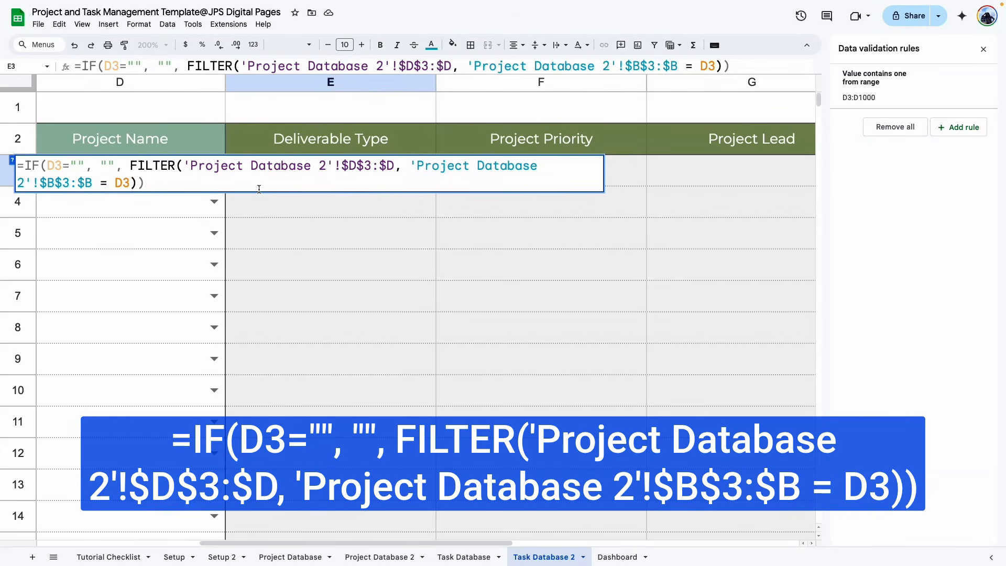
pyautogui.moveTo(276, 541); pyautogui.dragTo(215, 542)
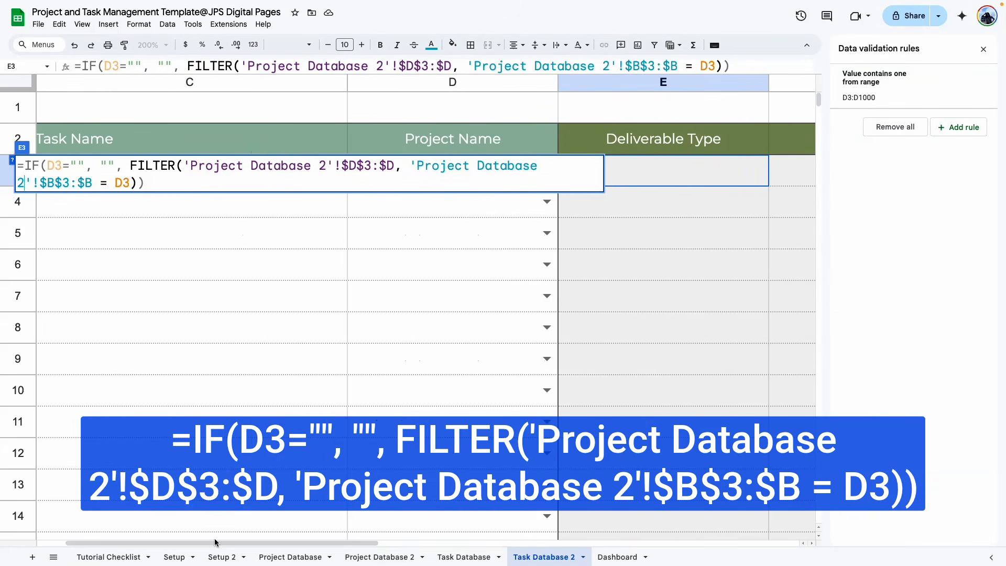
pyautogui.scroll(-1, 345, 173)
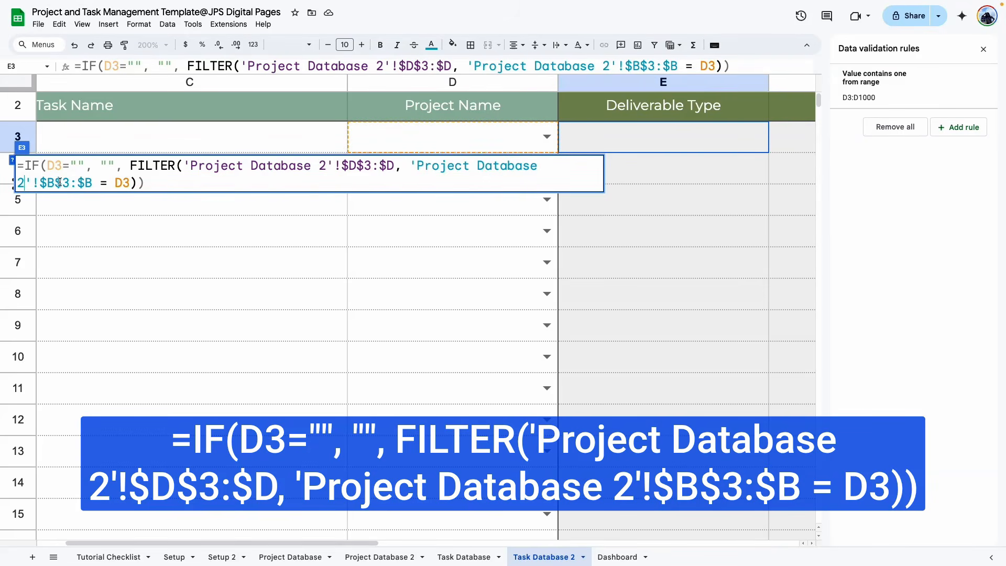
pyautogui.press('Return')
# - Choose Engineering Showcase as the Project Name in D3 to test the Deliverable Type formula in E3
pyautogui.moveTo(367, 543); pyautogui.dragTo(469, 529)
pyautogui.click(291, 168)
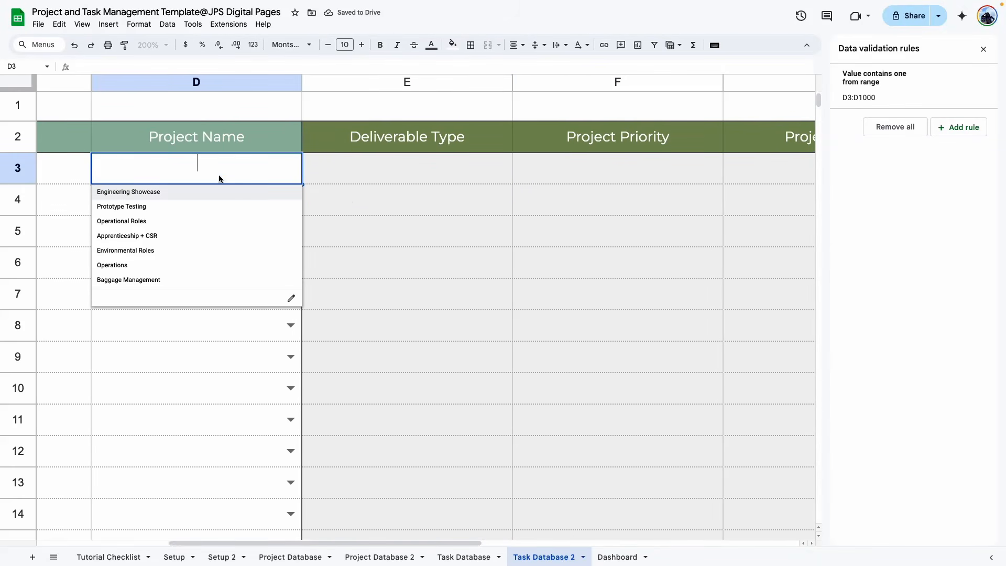
pyautogui.click(129, 196)
pyautogui.press('Return')
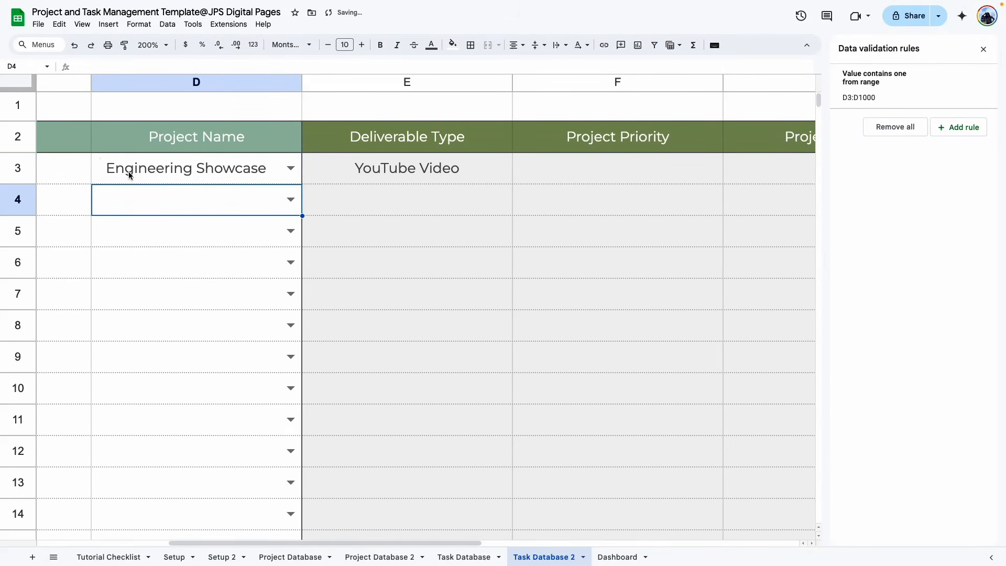
pyautogui.click(442, 172)
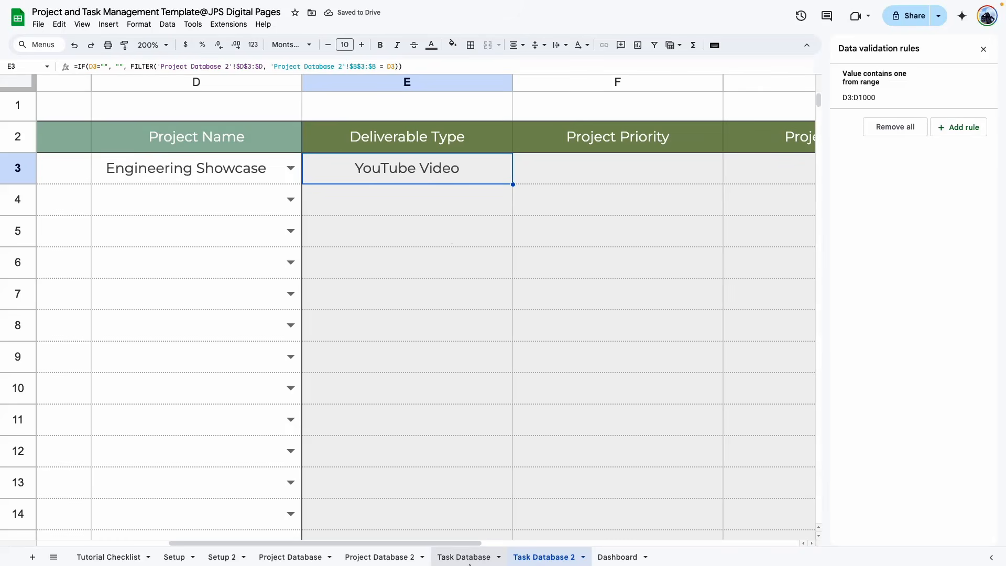
# - Check the Engineering Showcase deliverable type on the Project Database 2 sheet against the result in Task Database 2
pyautogui.click(378, 556)
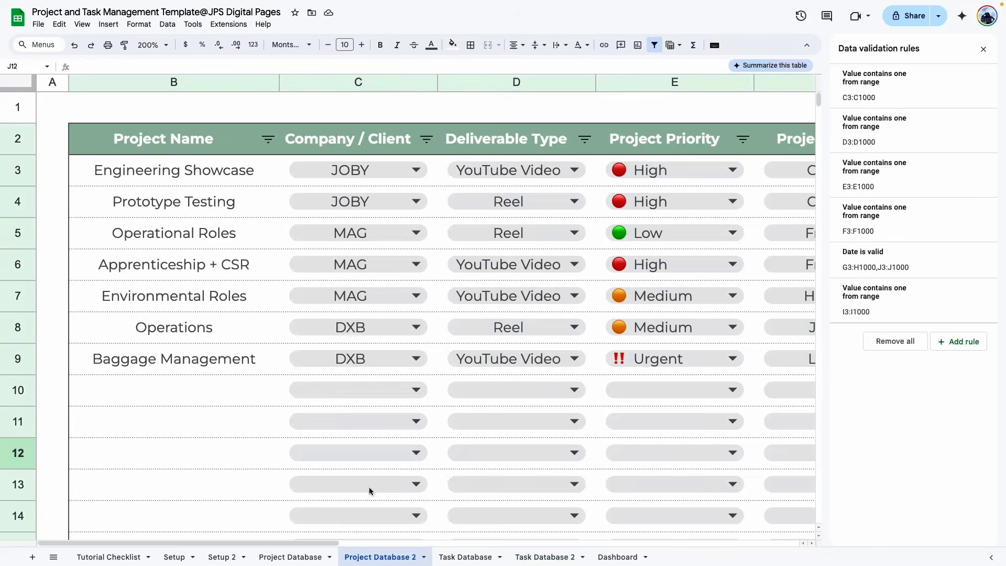
pyautogui.click(225, 179)
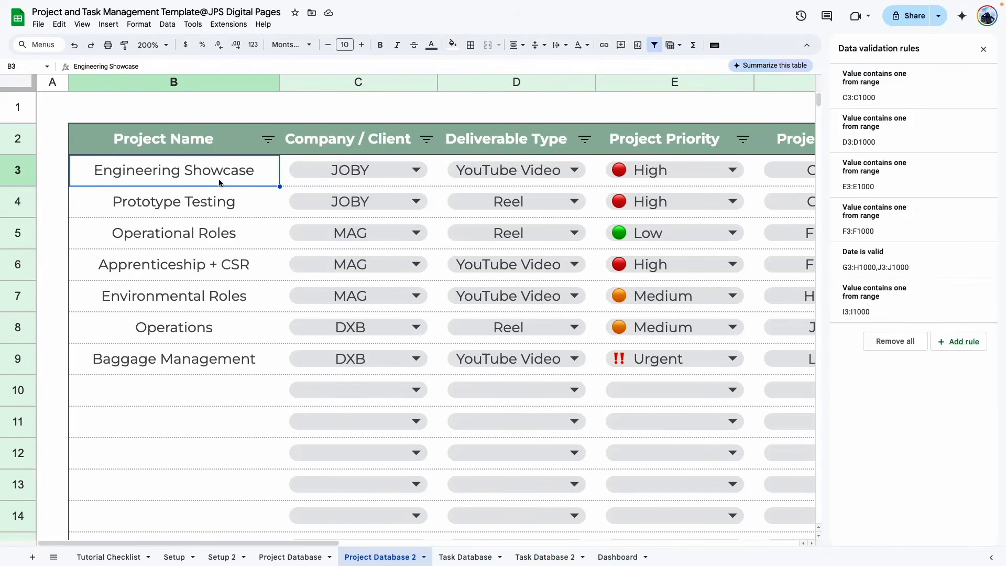
pyautogui.click(562, 181)
pyautogui.click(545, 557)
pyautogui.click(465, 229)
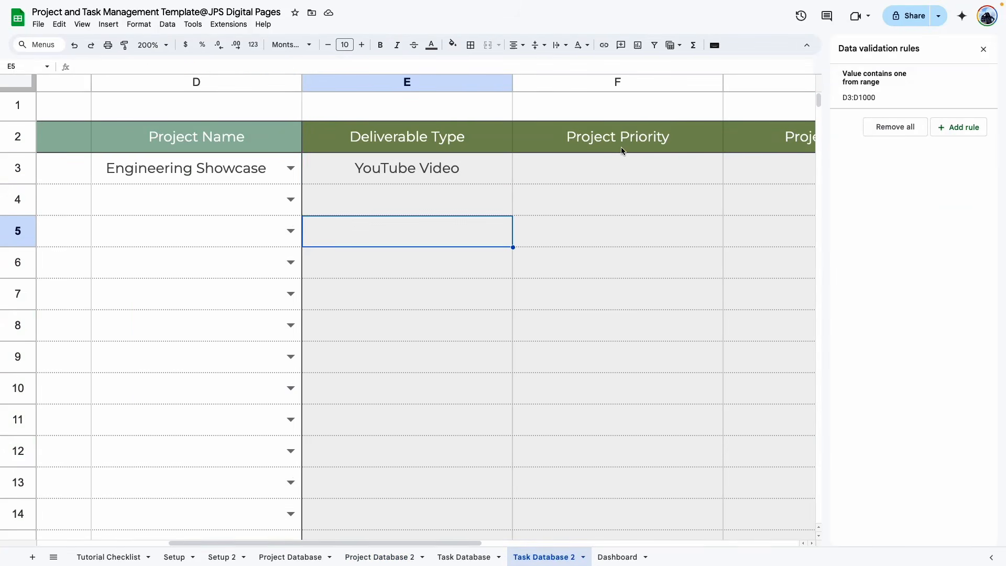
pyautogui.moveTo(357, 543); pyautogui.dragTo(442, 543)
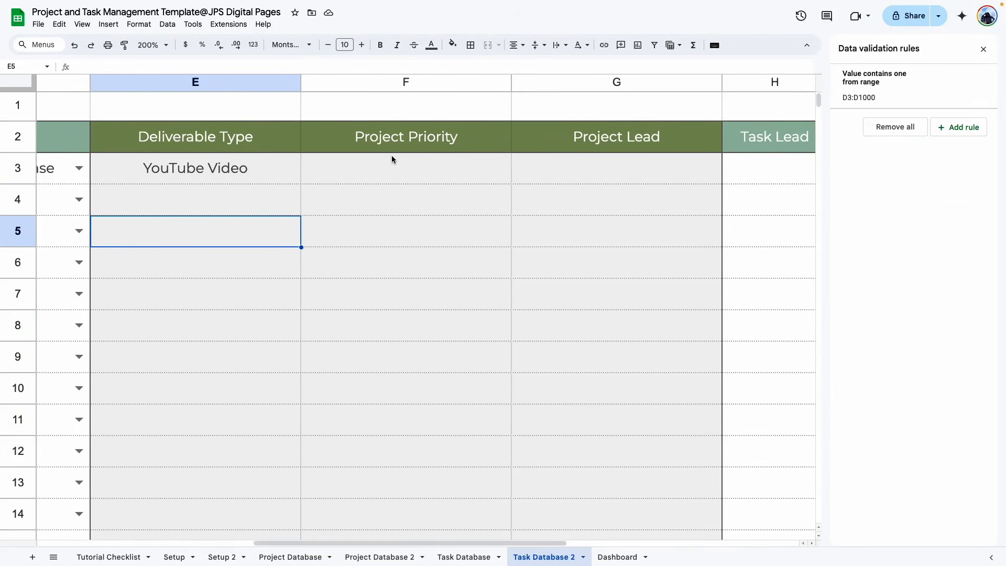
# - Copy the Deliverable Type formula from E3 into F3 of Task Database 2, checking the Project Priority column letter in Project Database 2
pyautogui.tripleClick(247, 167)
pyautogui.hotkey('ctrl', 'c')
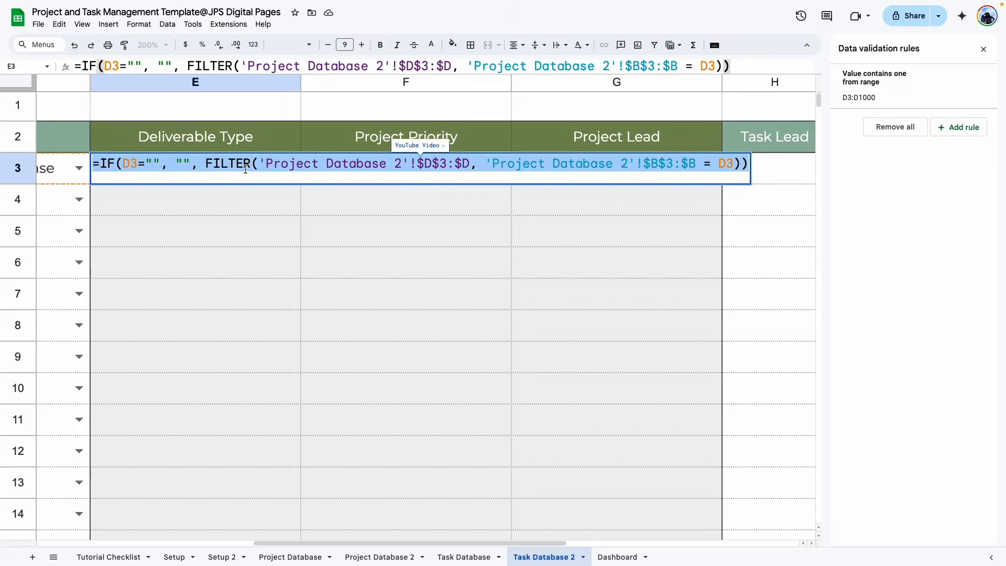
pyautogui.click(394, 150)
pyautogui.click(404, 164)
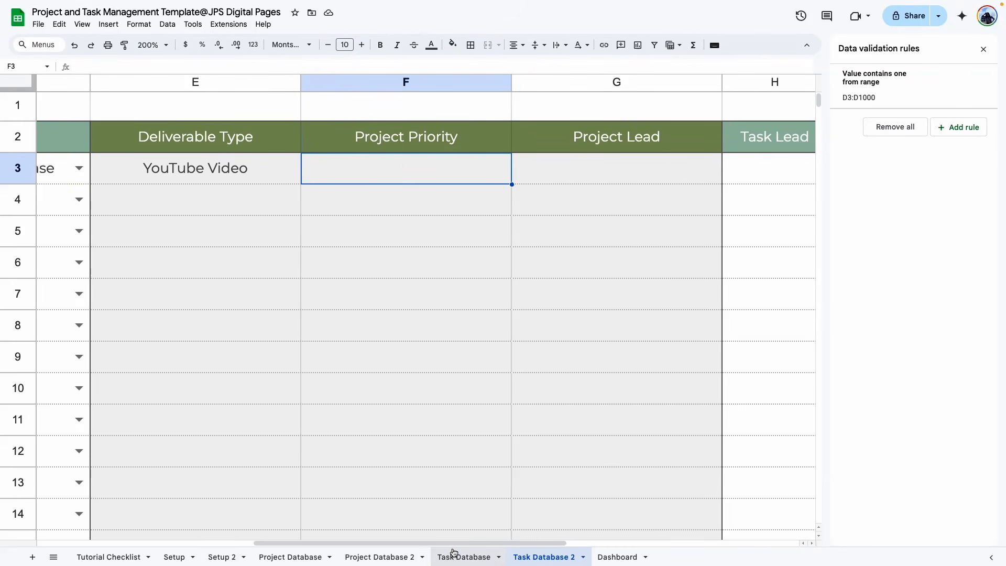
pyautogui.click(374, 558)
pyautogui.moveTo(300, 546); pyautogui.dragTo(414, 545)
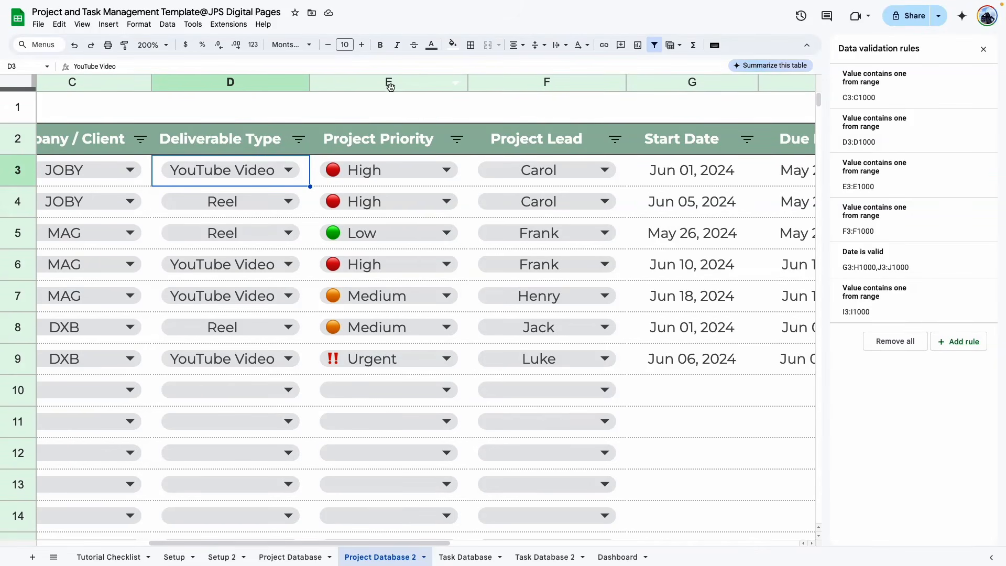
pyautogui.click(541, 556)
pyautogui.doubleClick(442, 169)
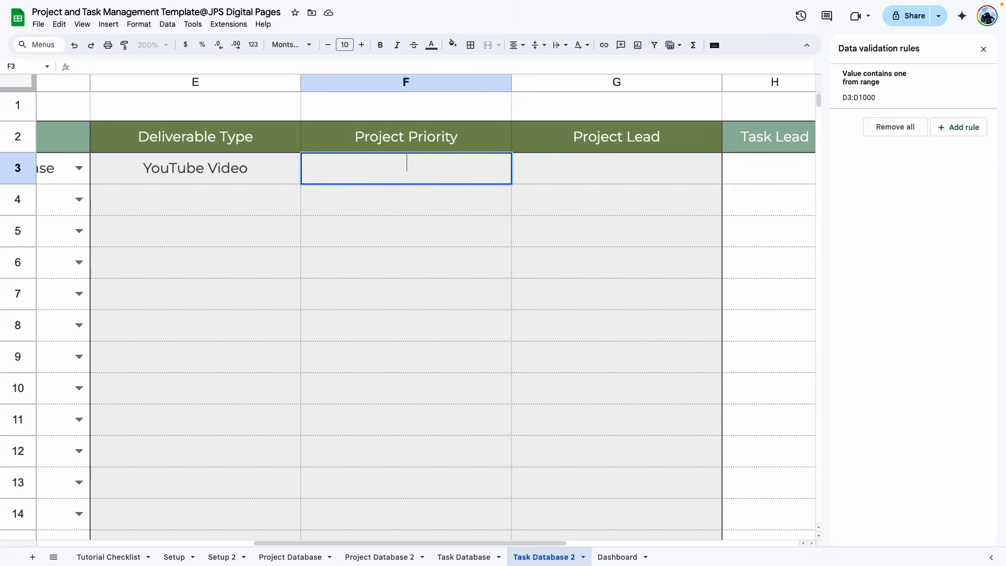
pyautogui.hotkey('ctrl', 'v')
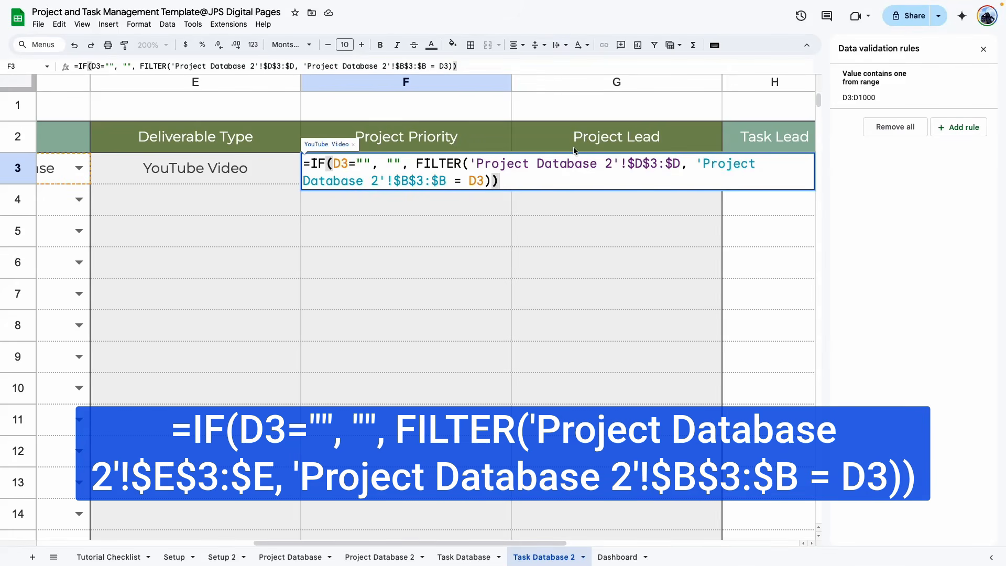
# - Change the returned range in the F3 formula to 'Project Database 2'!$E$3:$E and commit it
pyautogui.moveTo(634, 163); pyautogui.dragTo(641, 162)
pyautogui.write('e')
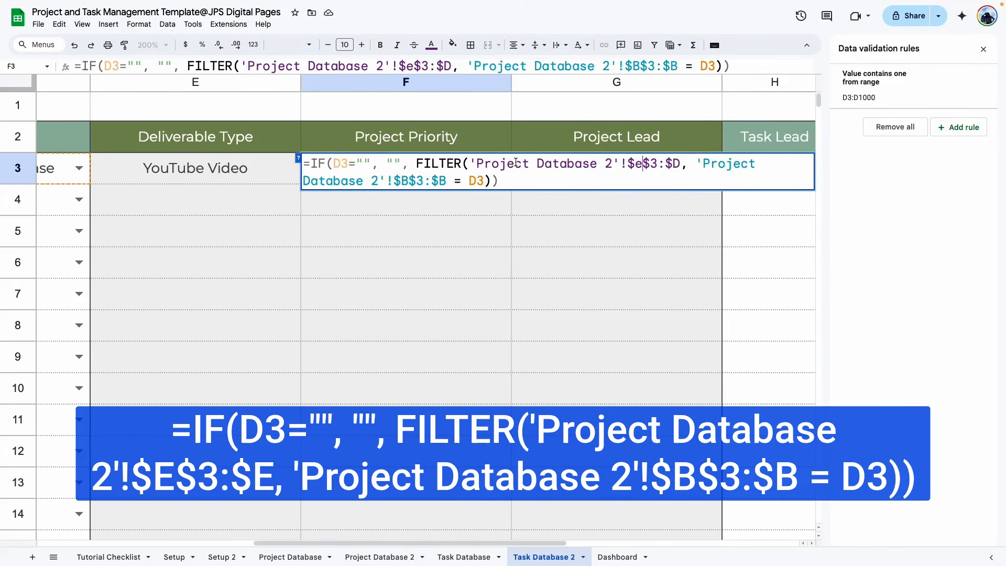
pyautogui.moveTo(672, 163); pyautogui.dragTo(680, 162)
pyautogui.write('e')
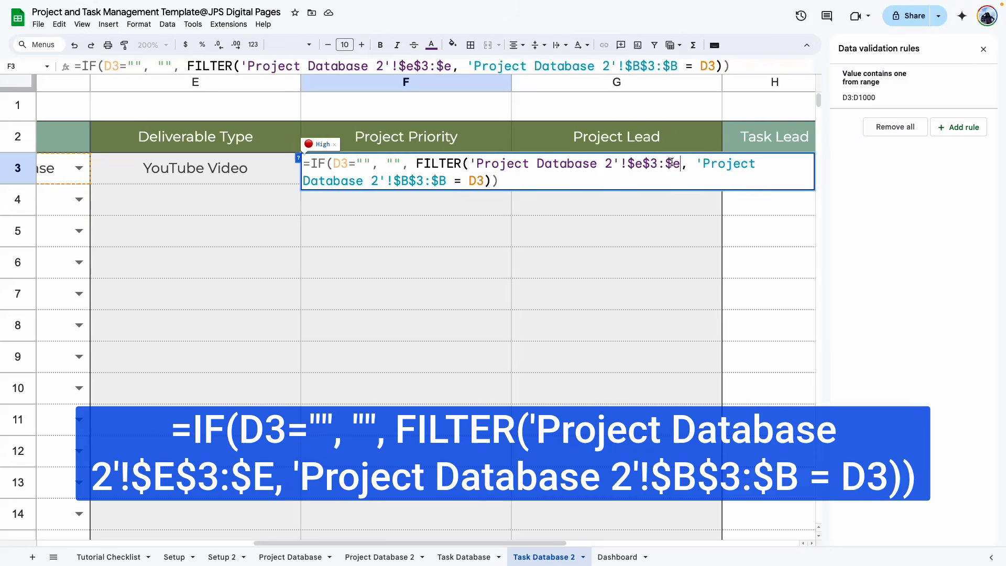
pyautogui.press('Return')
pyautogui.press('Down')
pyautogui.press('Down')
pyautogui.press('Down')
# - Paste the lookup formula into G3 under Project Lead and change its returned range to 'Project Database 2'!$F$3:$F
pyautogui.click(583, 175)
pyautogui.hotkey('ctrl', 'v')
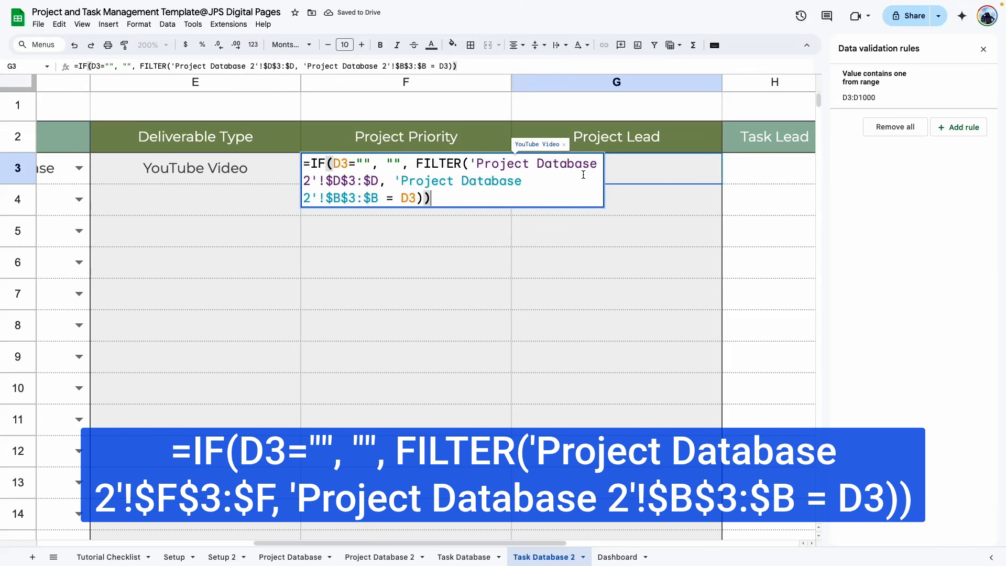
pyautogui.click(340, 181)
pyautogui.press('BackSpace')
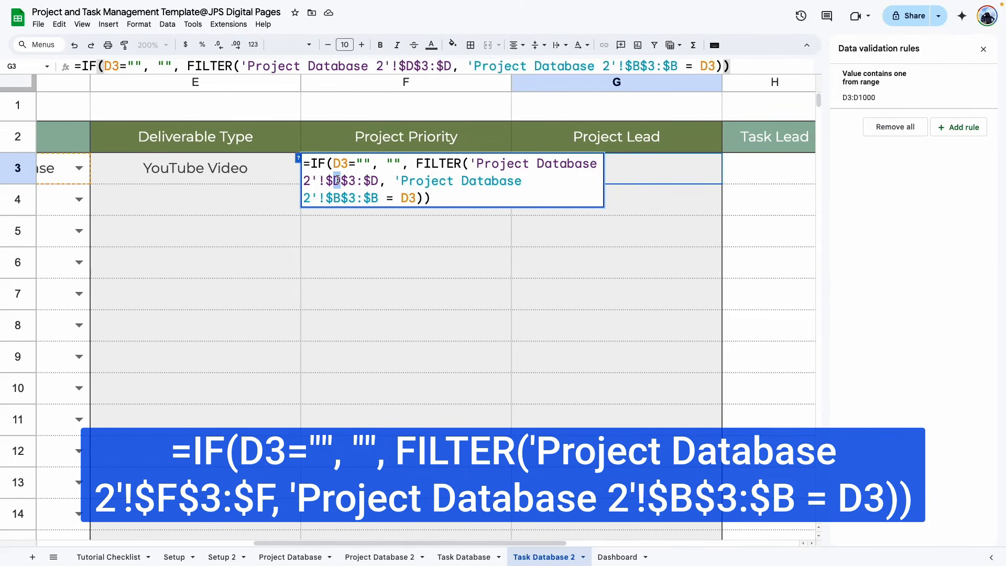
pyautogui.write('f')
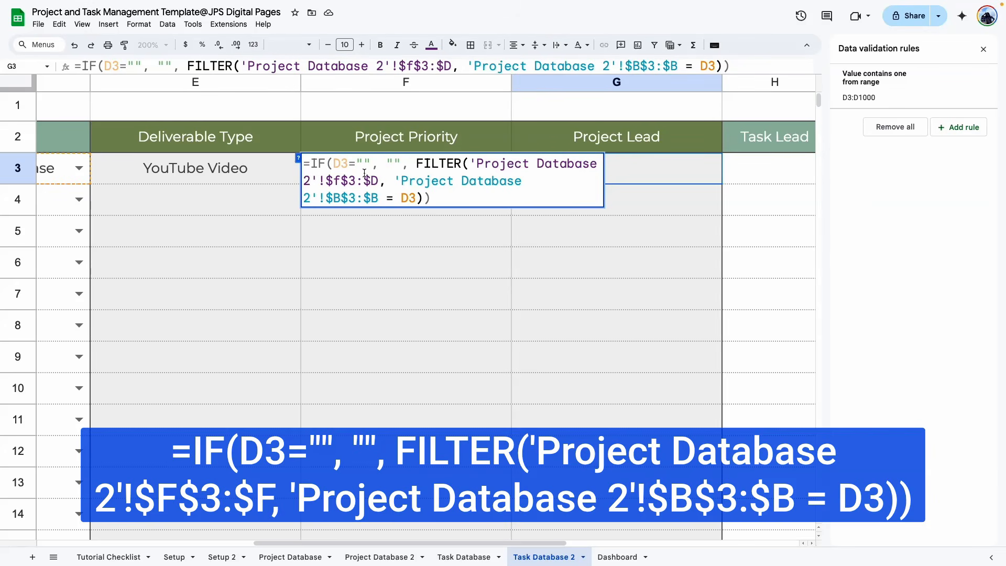
pyautogui.doubleClick(373, 181)
pyautogui.write('f')
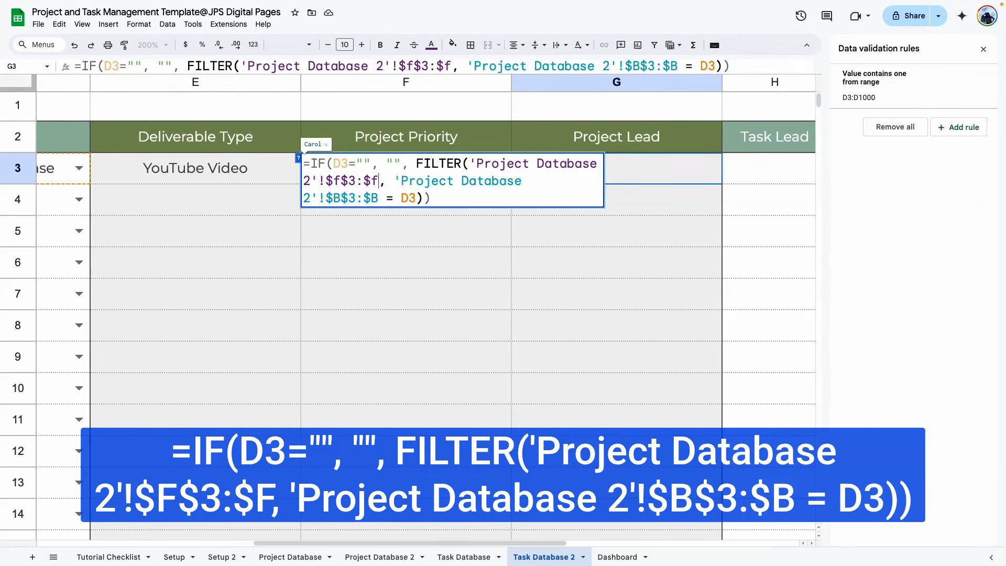
pyautogui.press('Return')
pyautogui.click(528, 298)
pyautogui.click(375, 180)
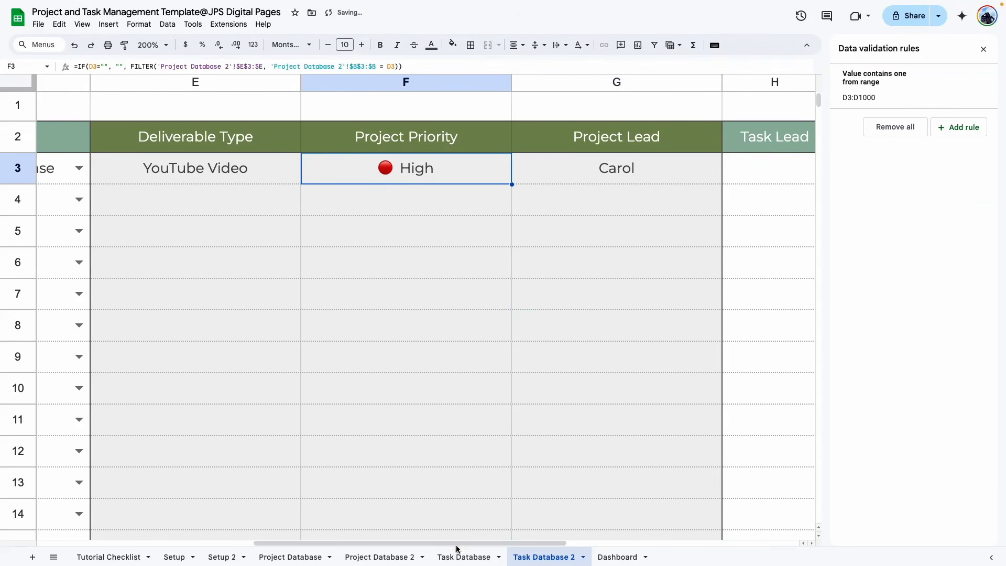
# - Test the three lookup formulas by switching the Project Name in D3, ending on Baggage Management
pyautogui.hscroll(-4, 288, 203)
pyautogui.click(227, 167)
pyautogui.click(63, 263)
pyautogui.click(236, 168)
pyautogui.click(80, 282)
pyautogui.click(467, 304)
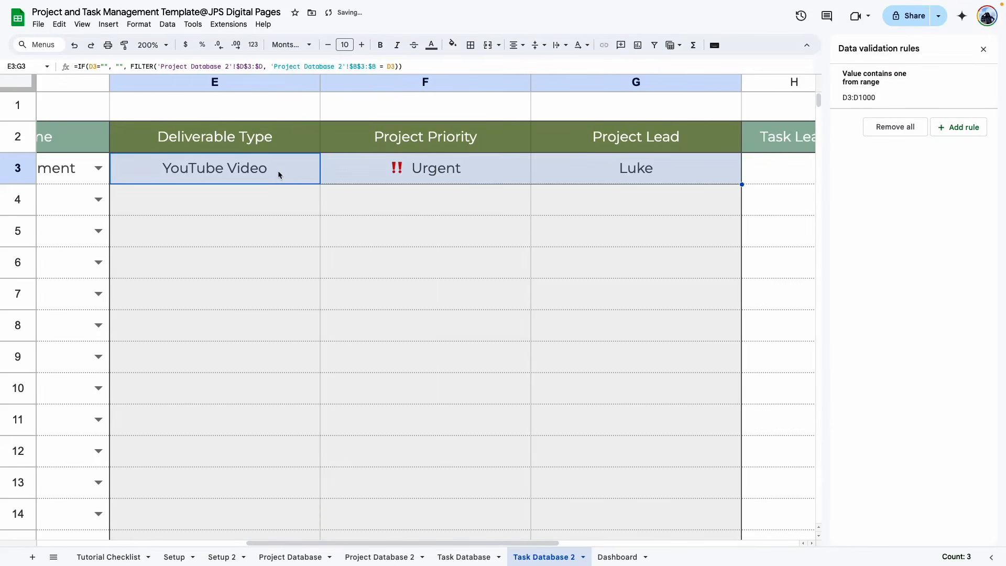
# - Copy E3:G3 and paste only the formulas into E4:G1000 of Task Database 2
pyautogui.rightClick(278, 172)
pyautogui.click(315, 203)
pyautogui.click(222, 207)
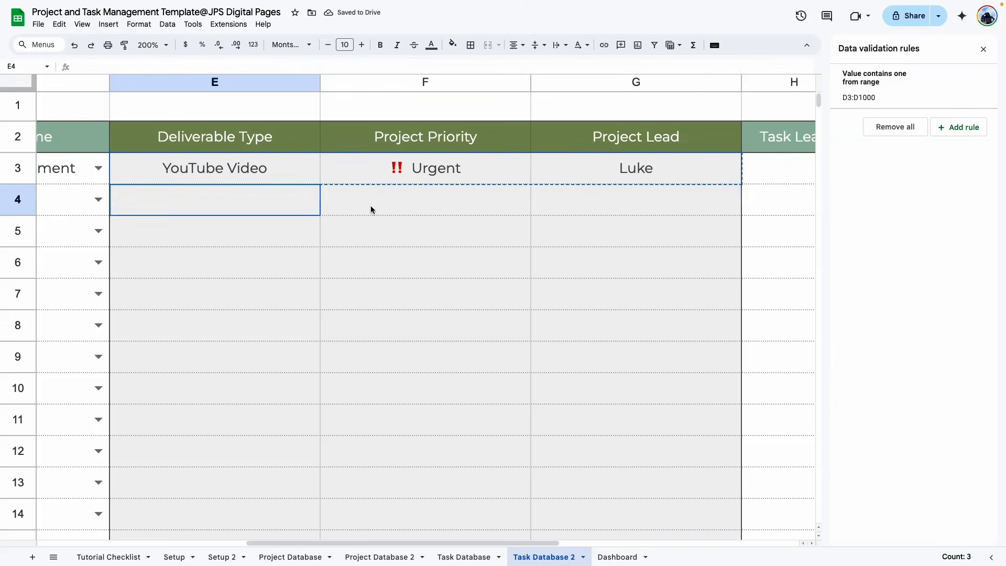
pyautogui.keyDown('shift'); pyautogui.click(627, 254); pyautogui.keyUp('shift')
pyautogui.hotkey('ctrl', 'shift', 'Down')
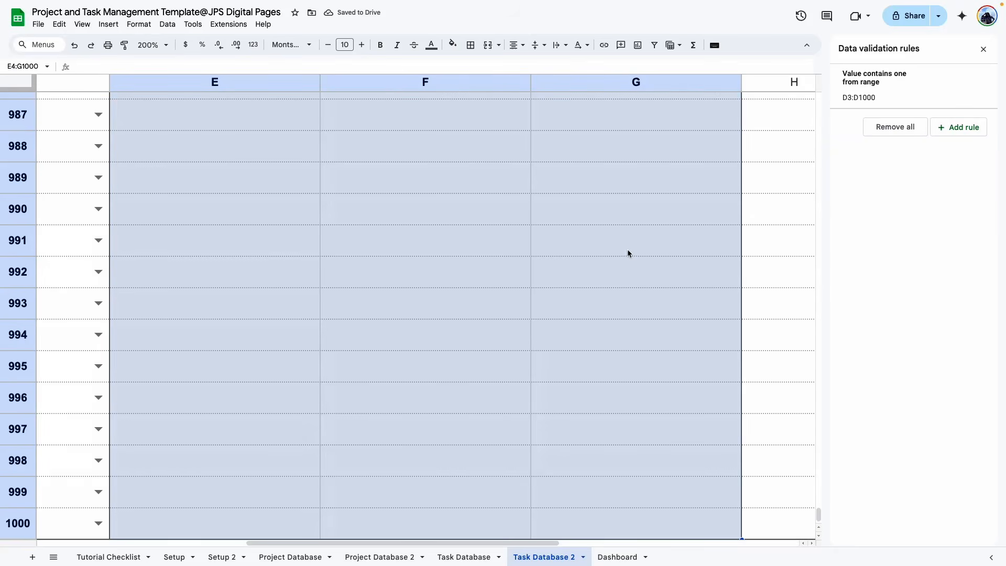
pyautogui.rightClick(517, 244)
pyautogui.moveTo(512, 241)
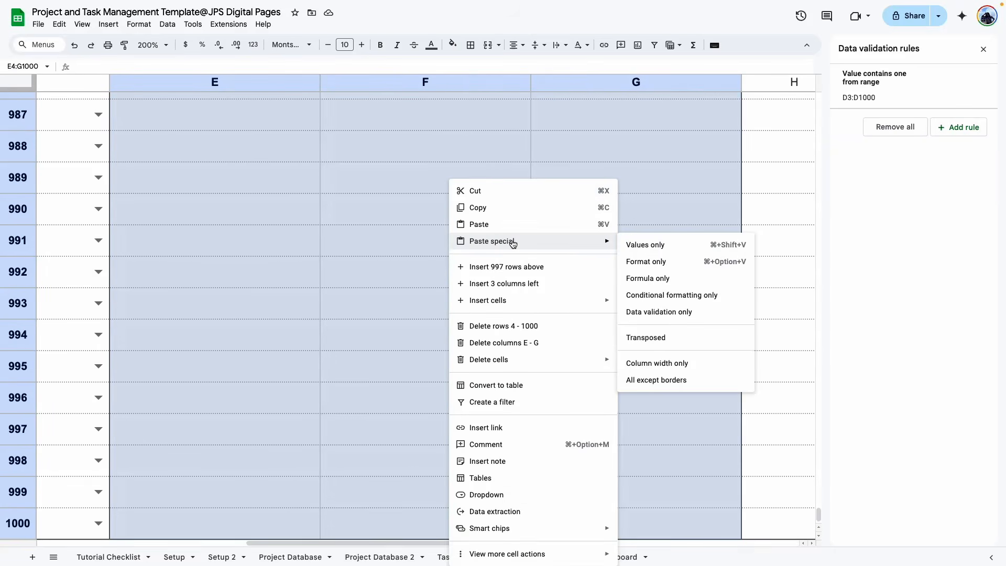
pyautogui.click(649, 286)
pyautogui.click(636, 335)
# - Choose Engineering Showcase as the Project Name in D999 to test the formulas in E999 through G999
pyautogui.hscroll(-5, 373, 523)
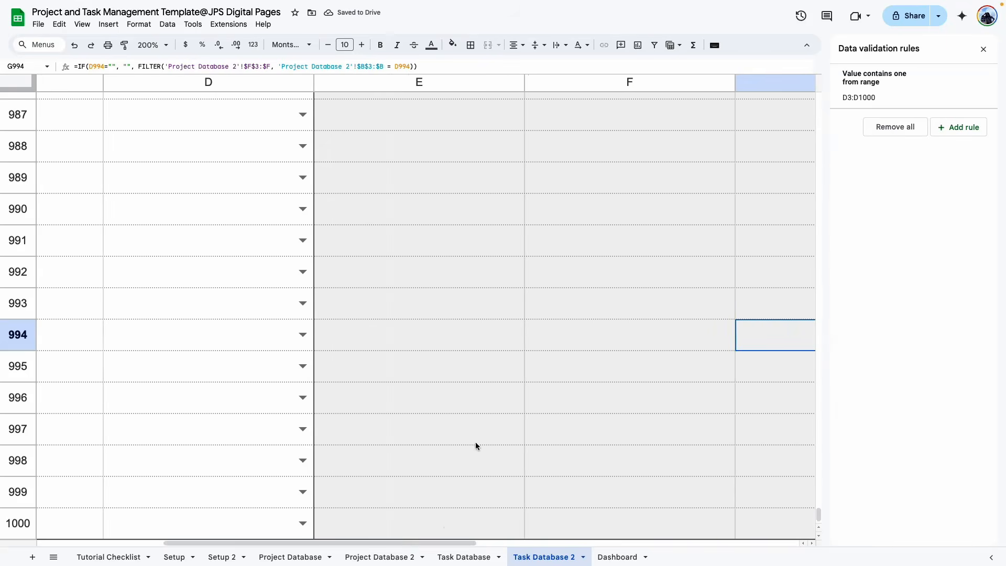
pyautogui.hscroll(2, 465, 534)
pyautogui.scroll(-1, 251, 335)
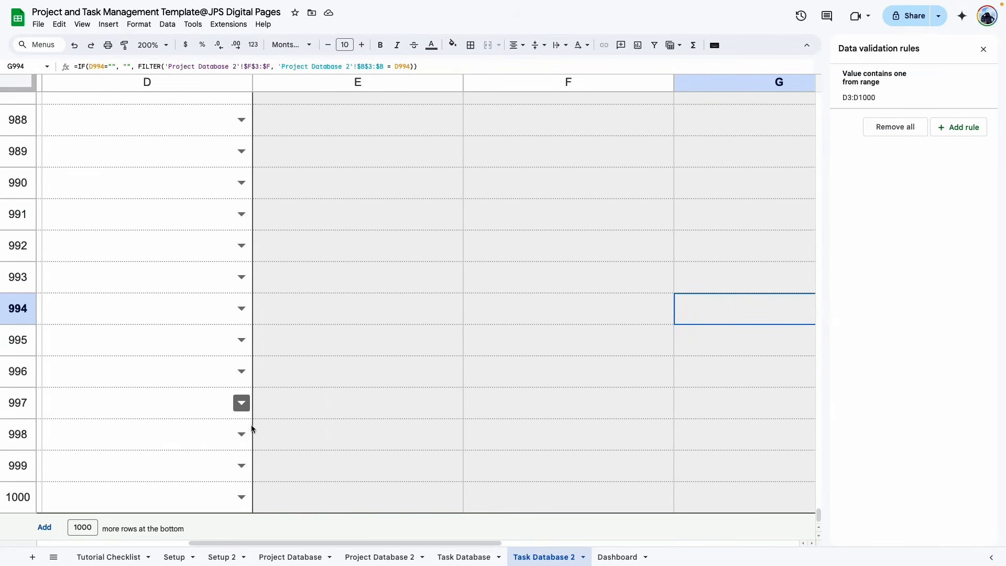
pyautogui.click(241, 462)
pyautogui.click(74, 488)
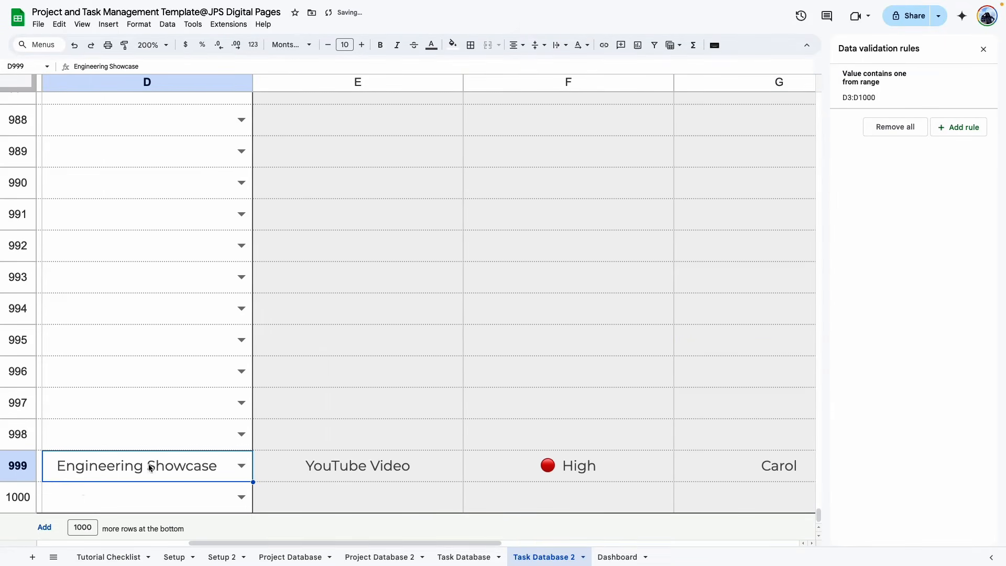
pyautogui.press('Tab')
pyautogui.click(524, 478)
pyautogui.click(709, 472)
pyautogui.moveTo(482, 542)
pyautogui.mouseDown()
pyautogui.moveTo(550, 541)
pyautogui.moveTo(442, 543)
pyautogui.moveTo(466, 543)
pyautogui.mouseUp()
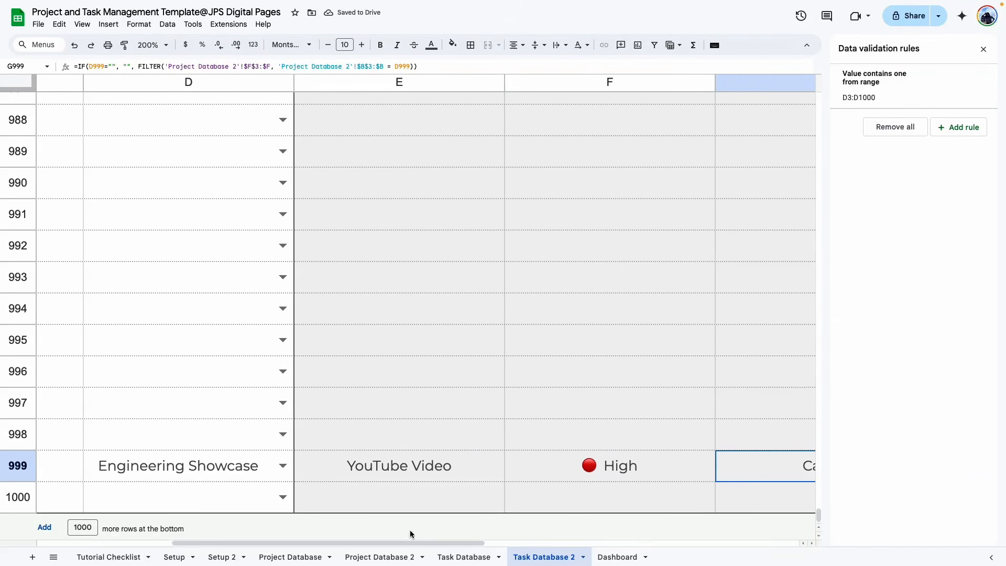
# - Clear the test Project Name from D999 and return to the first rows of the sheet
pyautogui.click(205, 474)
pyautogui.press('Delete')
pyautogui.click(351, 385)
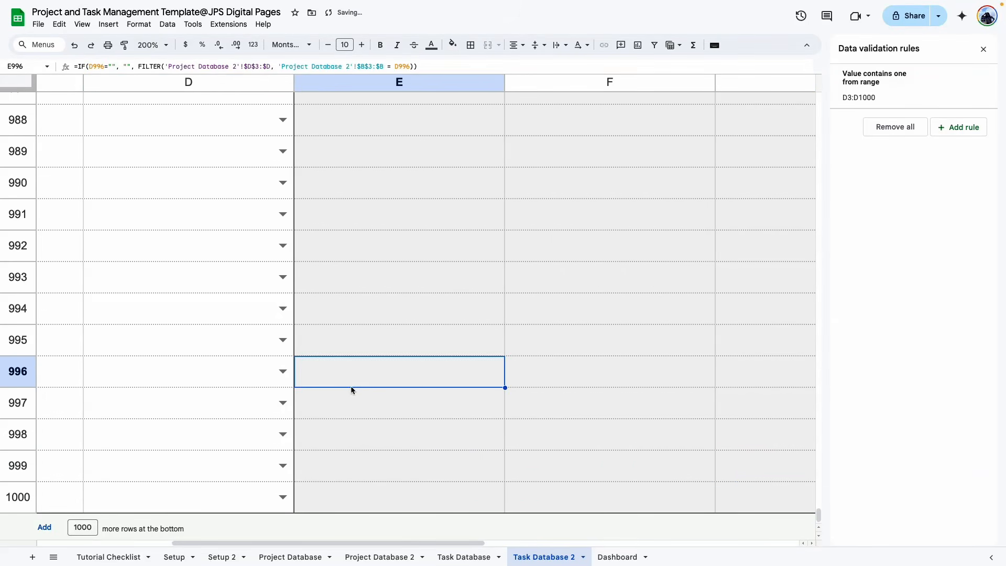
pyautogui.hotkey('ctrl', 'shift', 'Up')
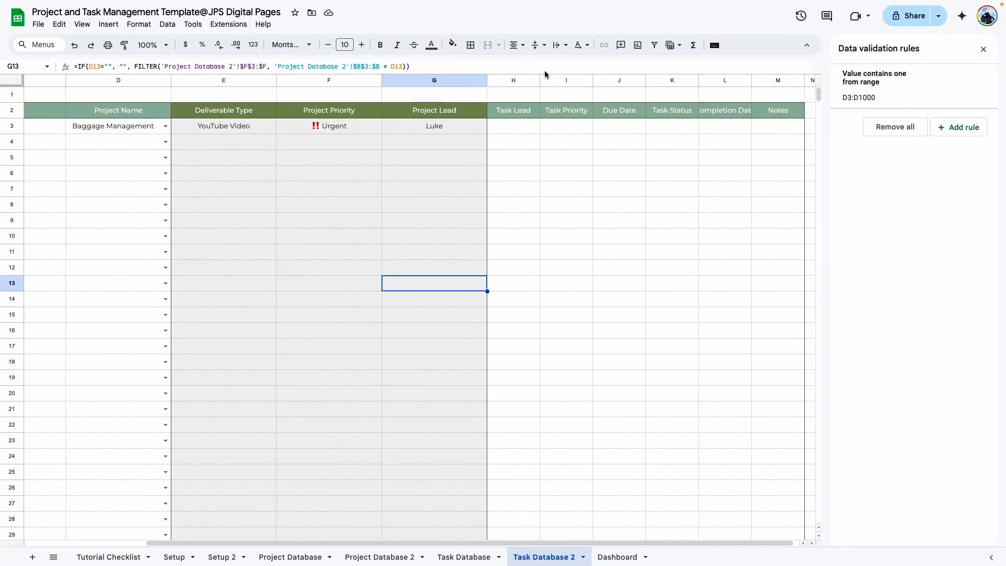
# - Resize the Task Lead column H to 200 pixels
pyautogui.rightClick(513, 81)
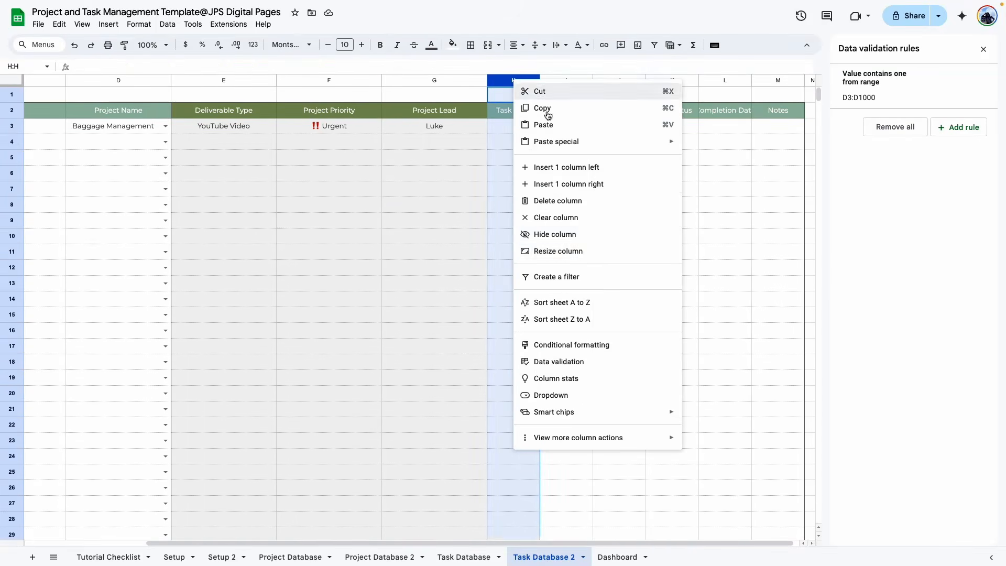
pyautogui.click(583, 251)
pyautogui.write('200')
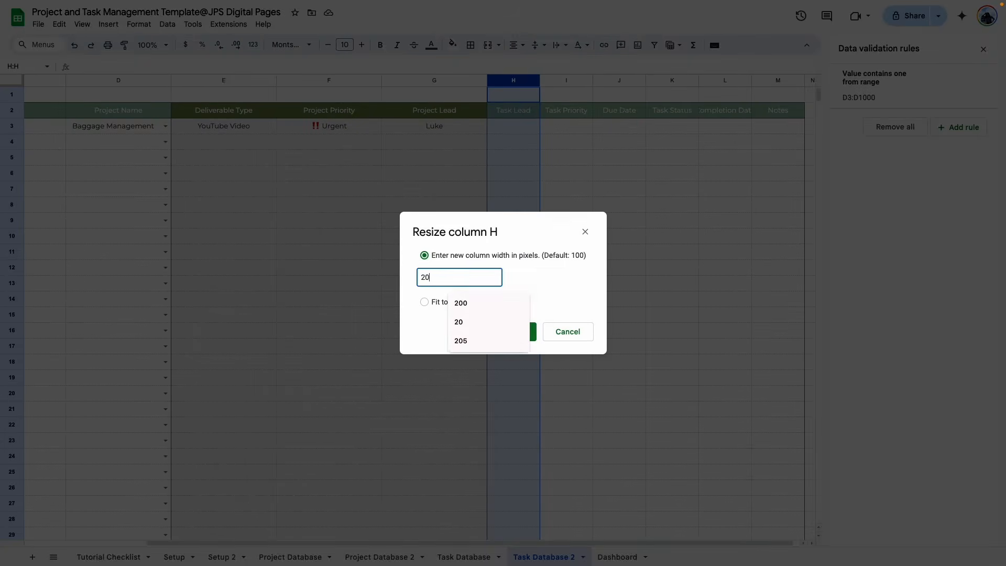
pyautogui.press('Return')
pyautogui.click(552, 218)
# - Add a data validation rule to the Task Lead cells H3:H with the criteria Dropdown (from a range)
pyautogui.moveTo(545, 126); pyautogui.dragTo(571, 266)
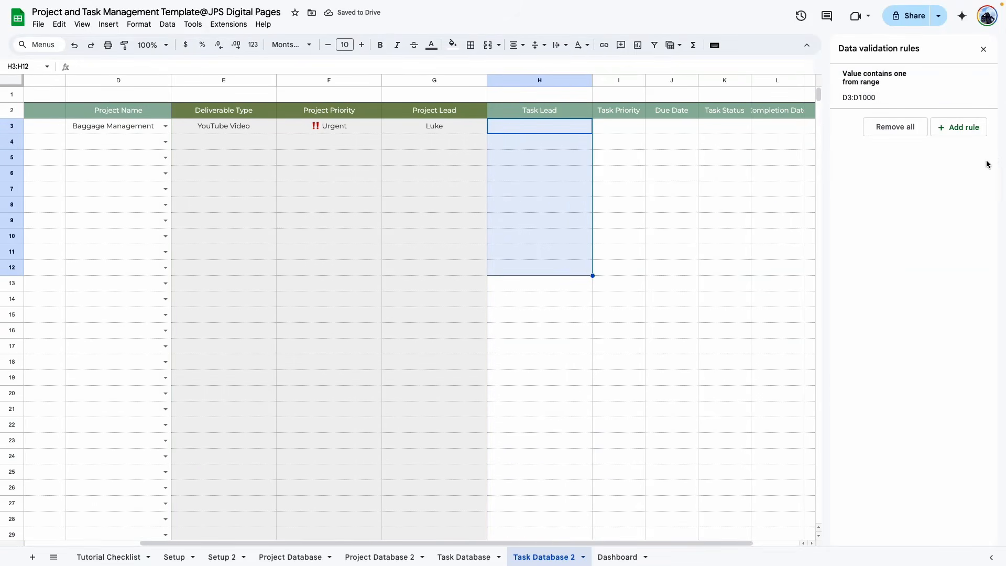
pyautogui.click(963, 128)
pyautogui.click(948, 107)
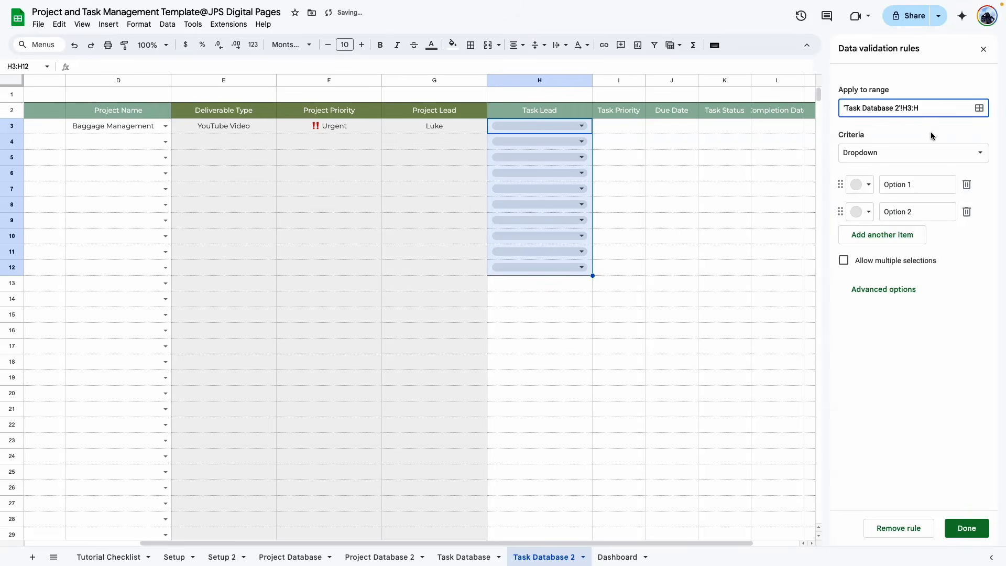
pyautogui.click(926, 153)
pyautogui.click(918, 168)
# - Use the Team Members list 'Setup 2'!H3:H19 as the Task Lead dropdown source and save the rule
pyautogui.click(979, 185)
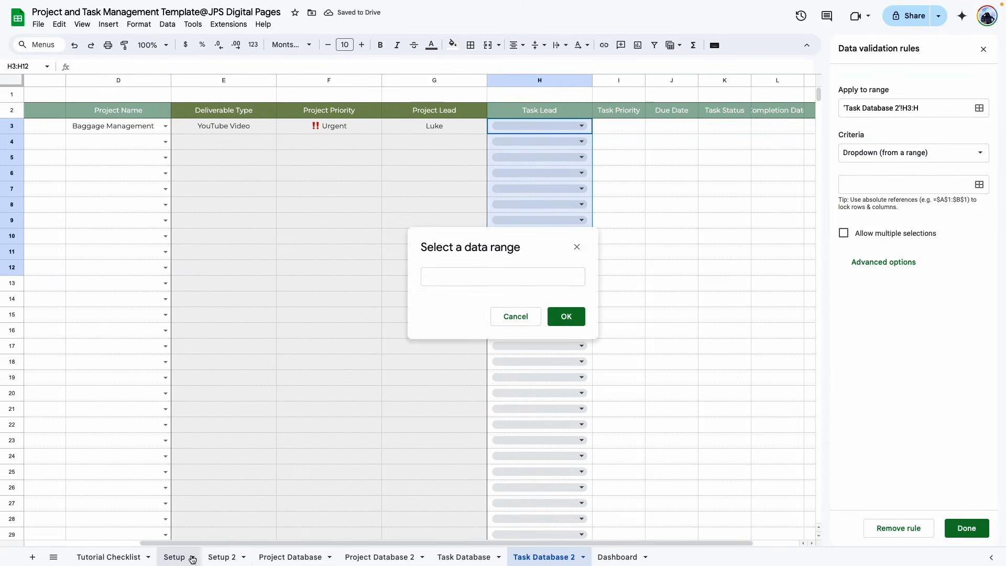
pyautogui.click(222, 557)
pyautogui.moveTo(479, 124); pyautogui.dragTo(478, 383)
pyautogui.click(565, 316)
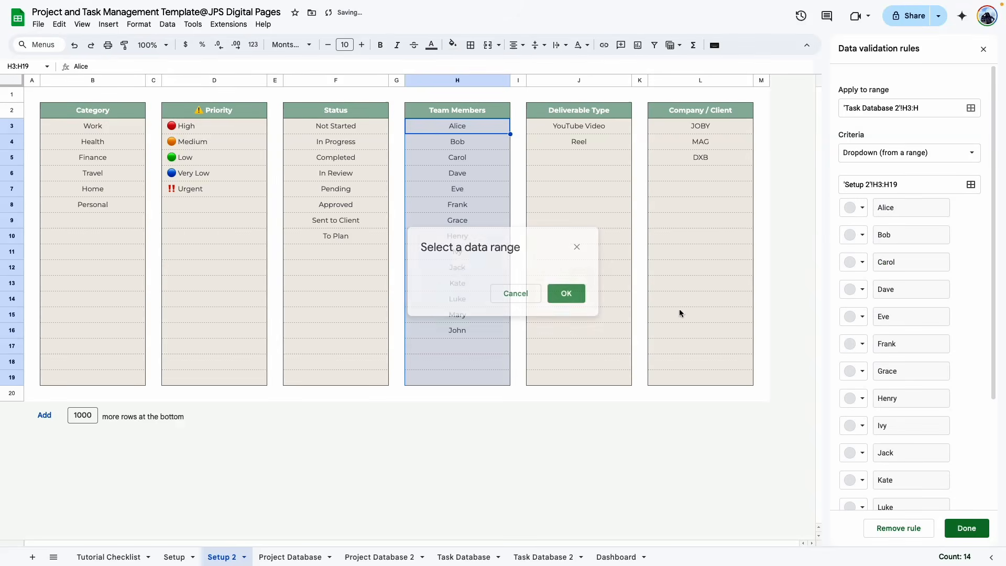
pyautogui.click(966, 527)
# - Test the Task Lead dropdown in Task Database 2 by choosing the first two team members in H3 and H4
pyautogui.click(543, 557)
pyautogui.click(685, 124)
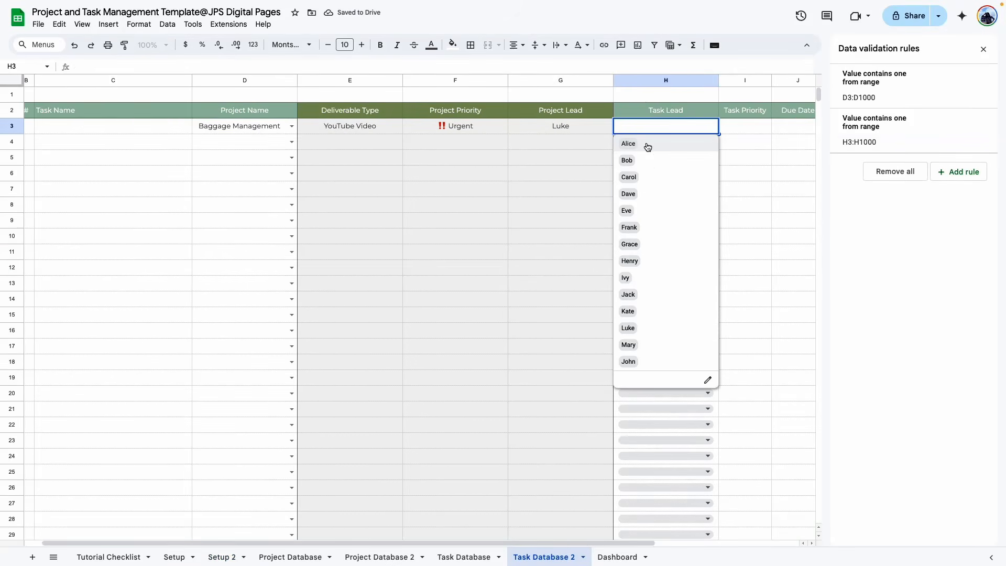
pyautogui.click(656, 143)
pyautogui.click(656, 142)
pyautogui.click(628, 177)
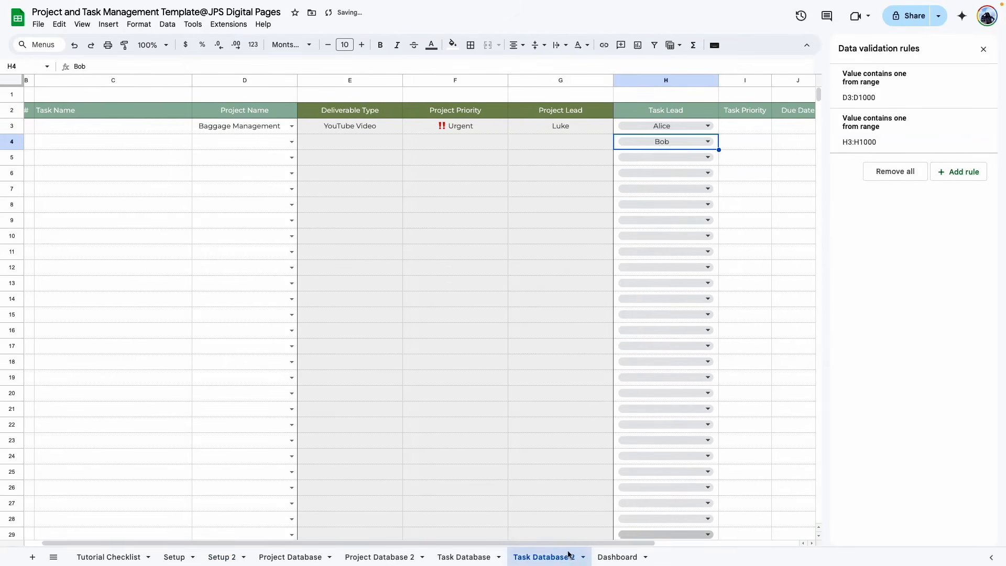
# - Resize columns E through I, Deliverable Type to Task Priority, to one equal width
pyautogui.moveTo(559, 544); pyautogui.dragTo(702, 544)
pyautogui.click(561, 251)
pyautogui.click(554, 76)
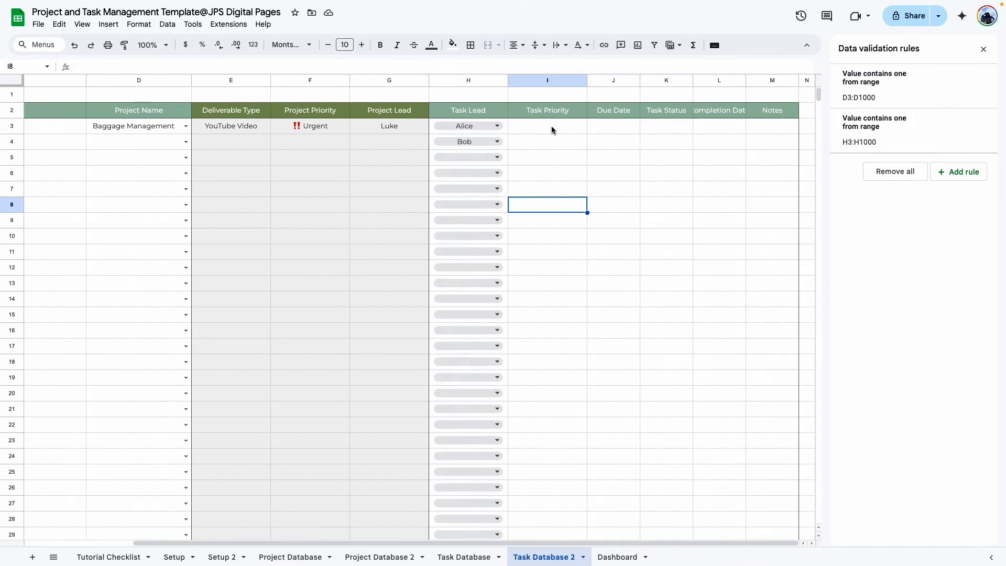
# - Add a data validation rule to the Task Priority cells I3:I with the criteria Dropdown (from a range)
pyautogui.moveTo(551, 126); pyautogui.dragTo(570, 202)
pyautogui.click(966, 167)
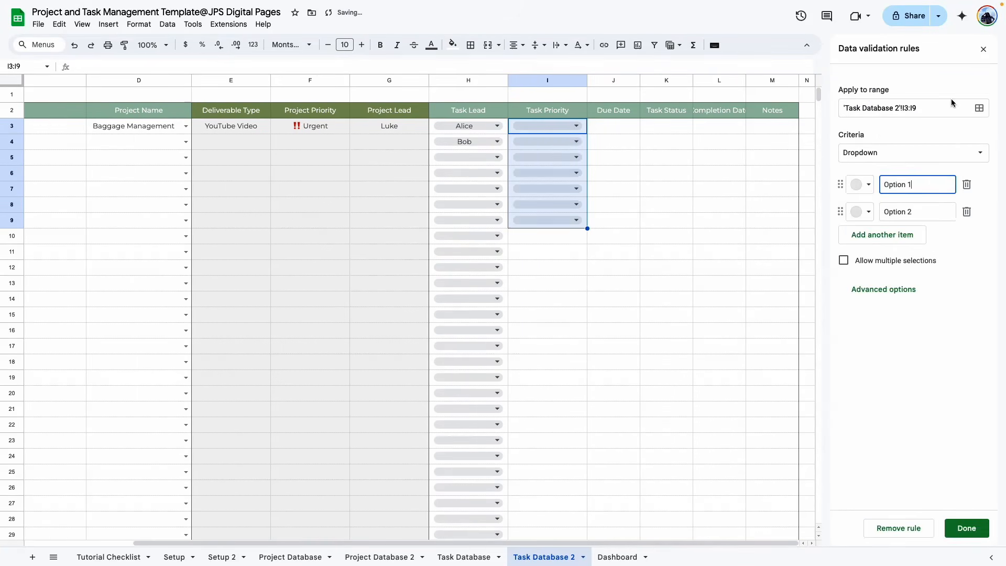
pyautogui.click(936, 111)
pyautogui.press('BackSpace')
pyautogui.click(932, 152)
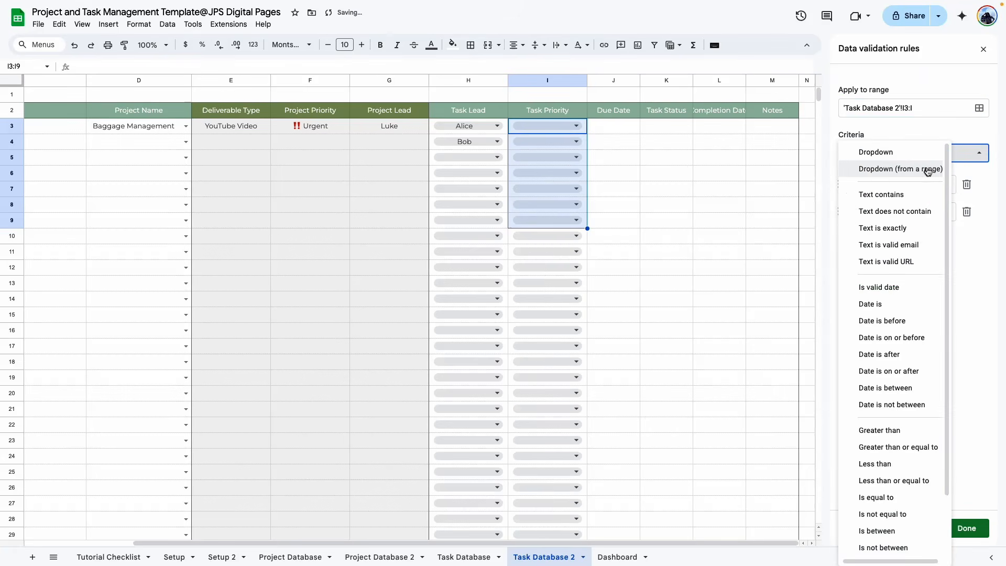
pyautogui.click(927, 168)
# - Use the Priority list 'Setup 2'!D3:D19 as the Task Priority dropdown source and save the rule
pyautogui.click(222, 558)
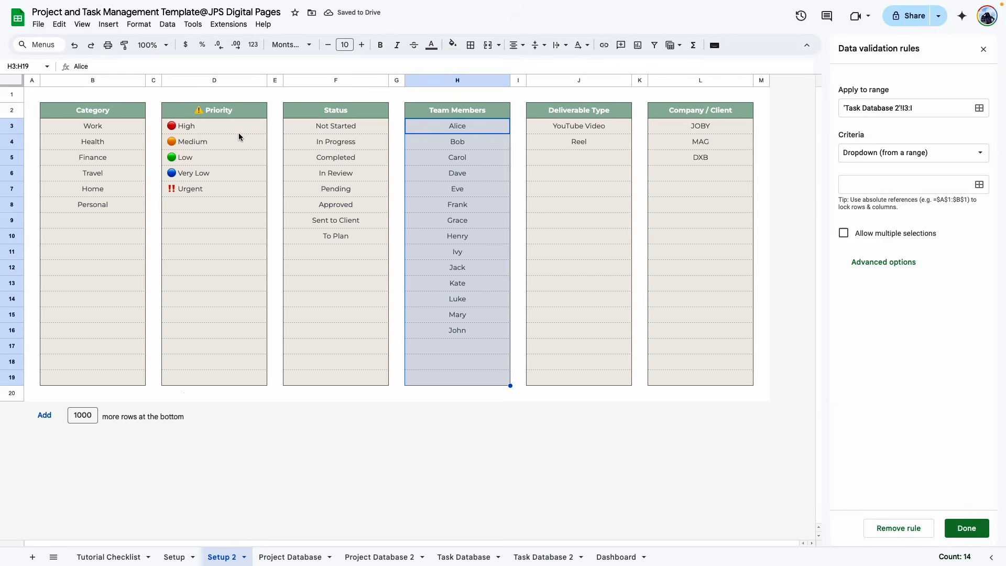
pyautogui.moveTo(241, 124); pyautogui.dragTo(254, 378)
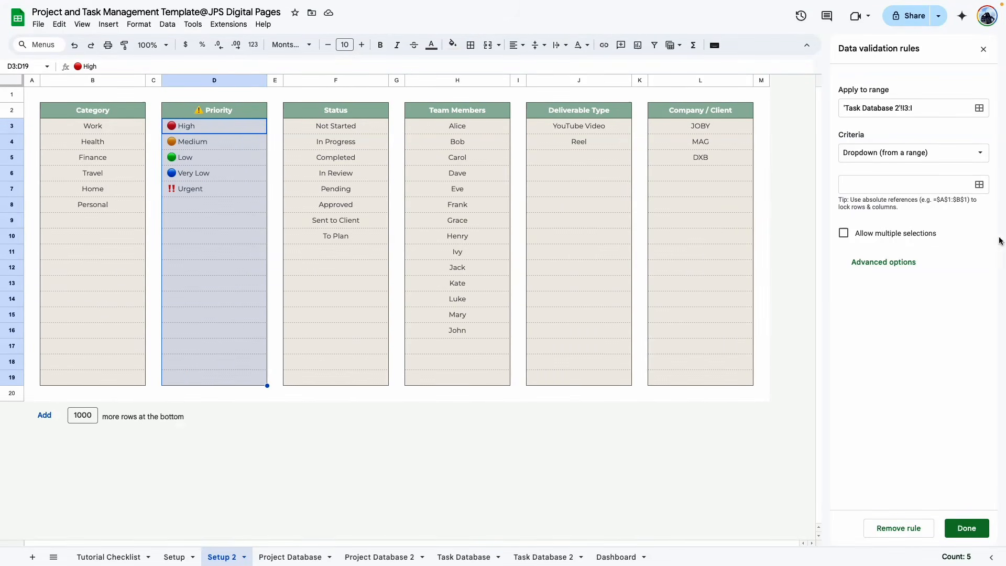
pyautogui.click(979, 185)
pyautogui.moveTo(243, 131); pyautogui.dragTo(239, 377)
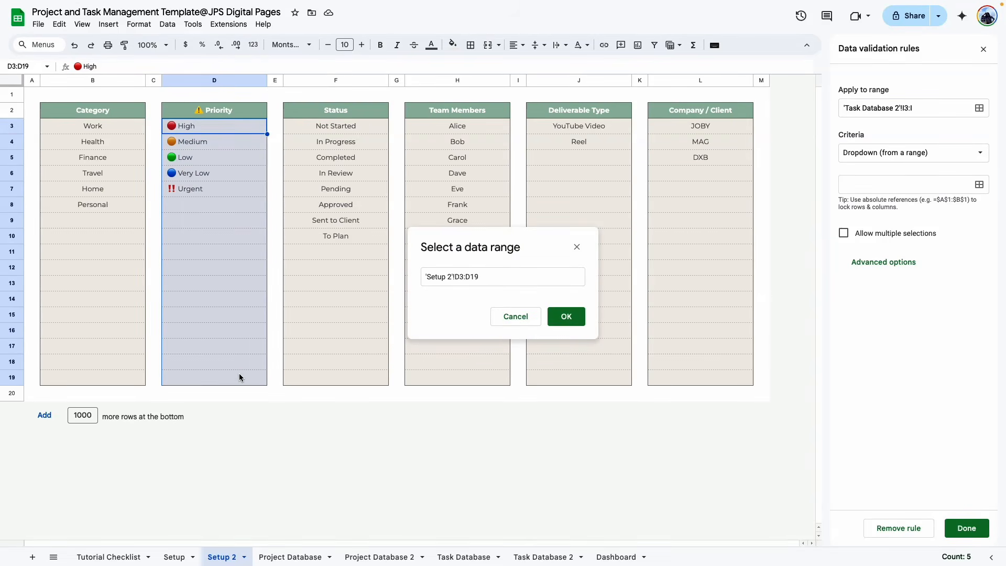
pyautogui.click(564, 316)
pyautogui.click(967, 528)
# - Test the Task Priority dropdown in Task Database 2 by choosing High in I3 and Medium in I4
pyautogui.click(543, 556)
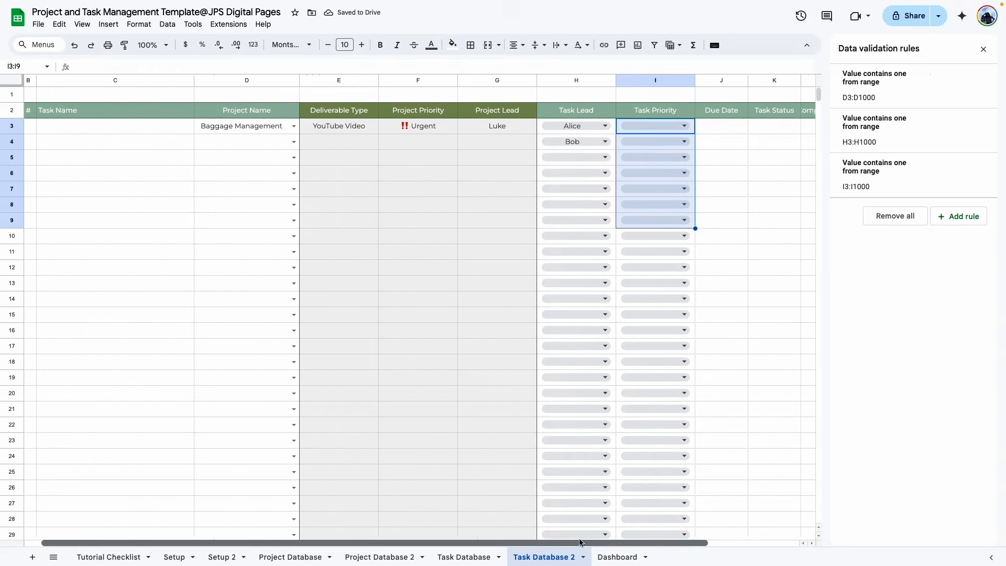
pyautogui.click(577, 126)
pyautogui.click(550, 147)
pyautogui.click(577, 142)
pyautogui.click(551, 177)
pyautogui.click(641, 203)
# - Left-align the Task Priority column I and centre its header cell I2 again
pyautogui.click(529, 79)
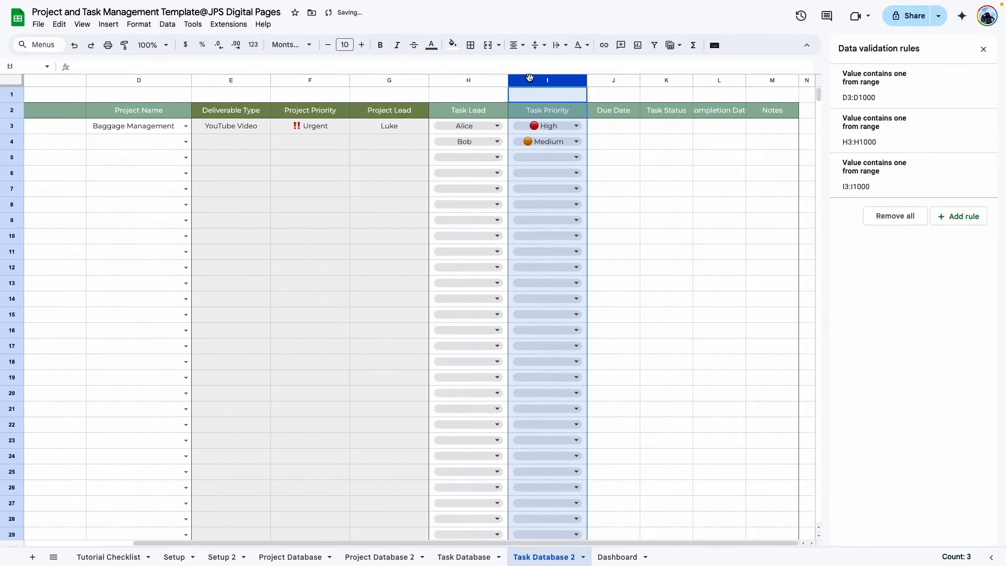
pyautogui.click(516, 45)
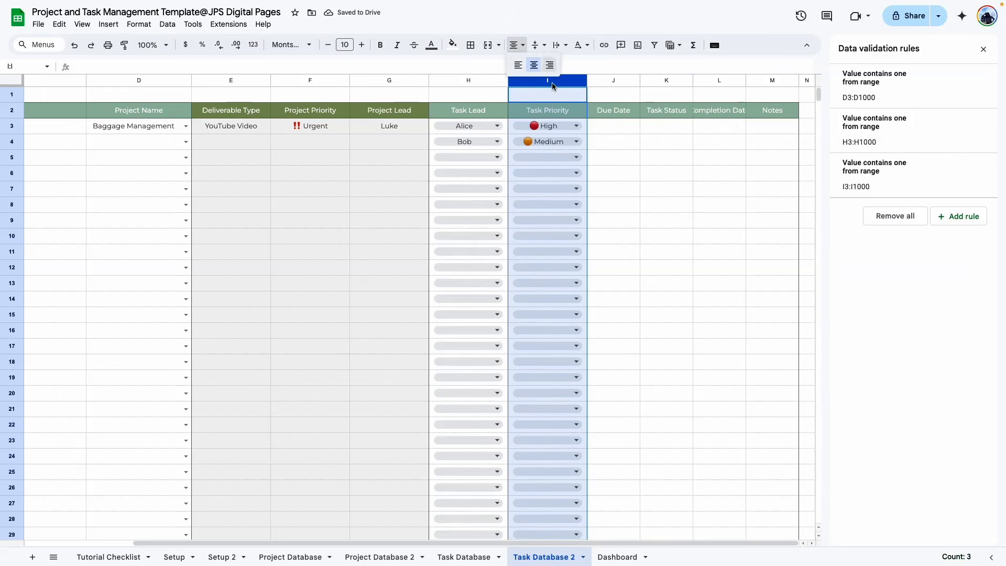
pyautogui.click(517, 65)
pyautogui.click(631, 185)
pyautogui.click(550, 108)
pyautogui.click(516, 45)
pyautogui.click(534, 65)
pyautogui.click(653, 235)
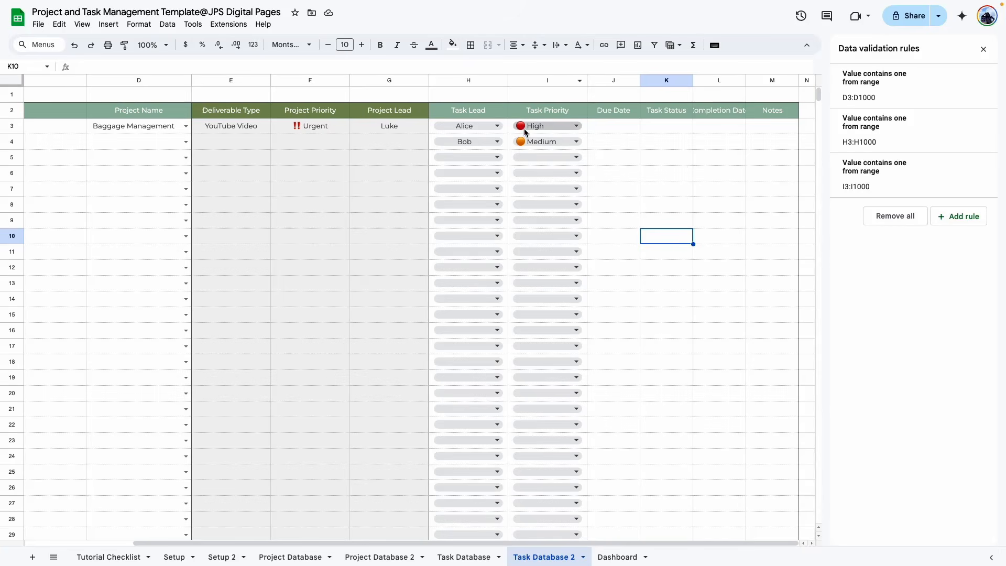
# - Resize the Due Date and Completion Date columns, J and L, to 150 pixels
pyautogui.click(613, 195)
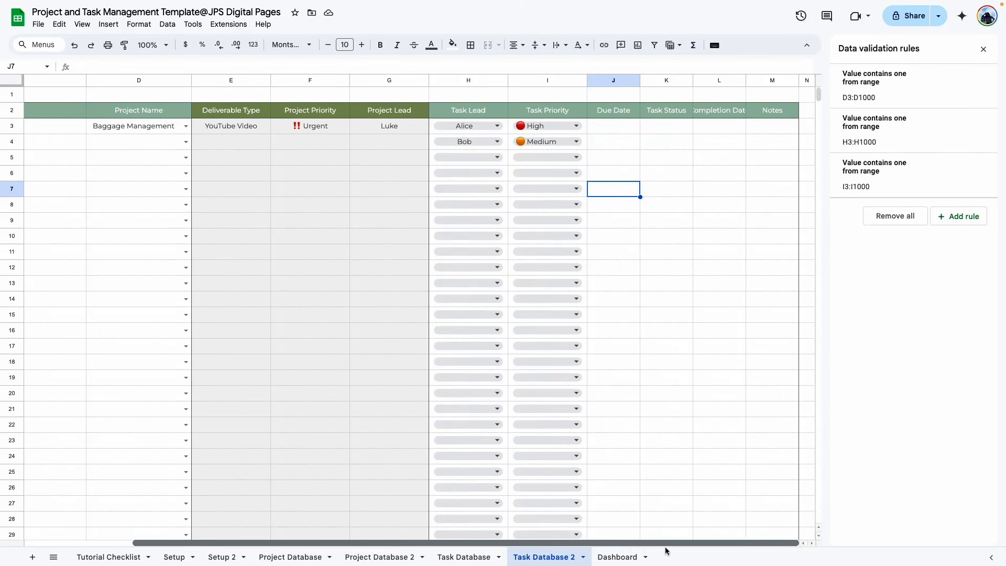
pyautogui.click(677, 201)
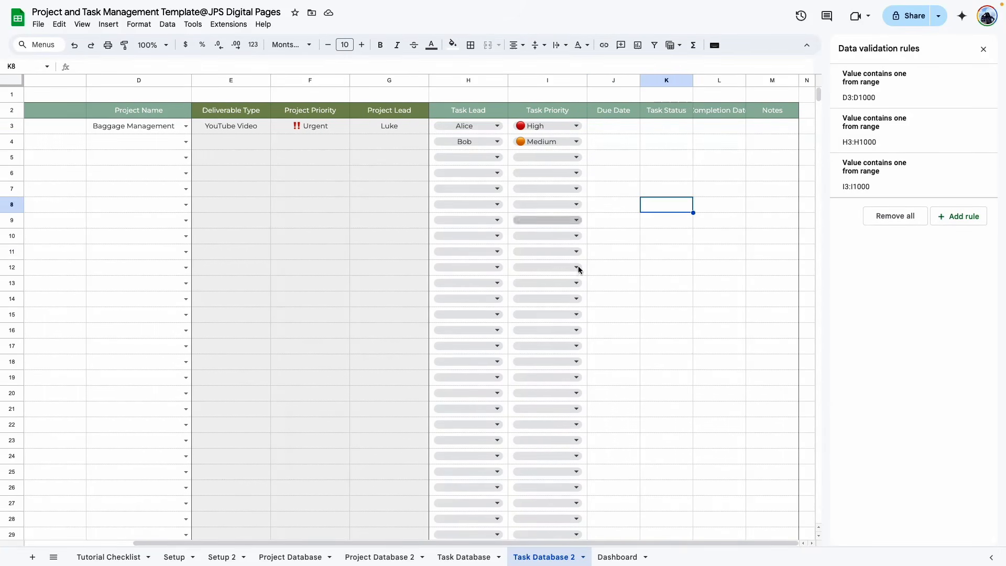
pyautogui.click(608, 79)
pyautogui.click(731, 81)
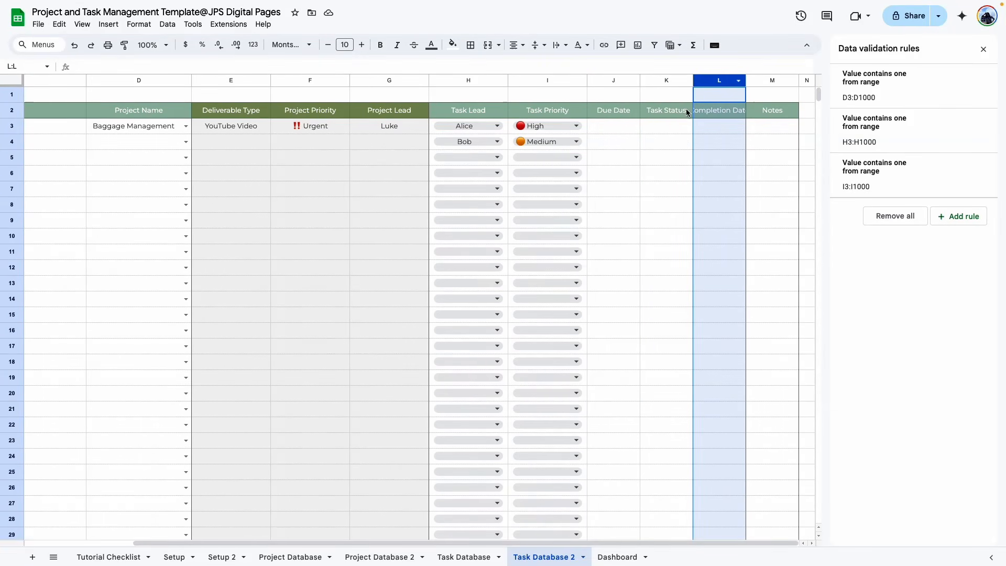
pyautogui.click(602, 80)
pyautogui.keyDown('ctrl'); pyautogui.click(713, 79); pyautogui.keyUp('ctrl')
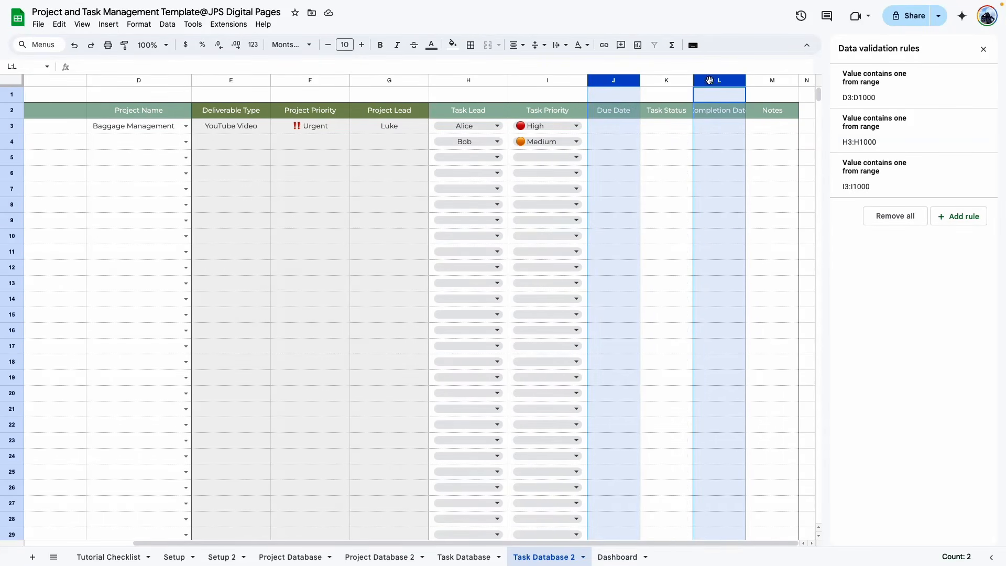
pyautogui.rightClick(709, 80)
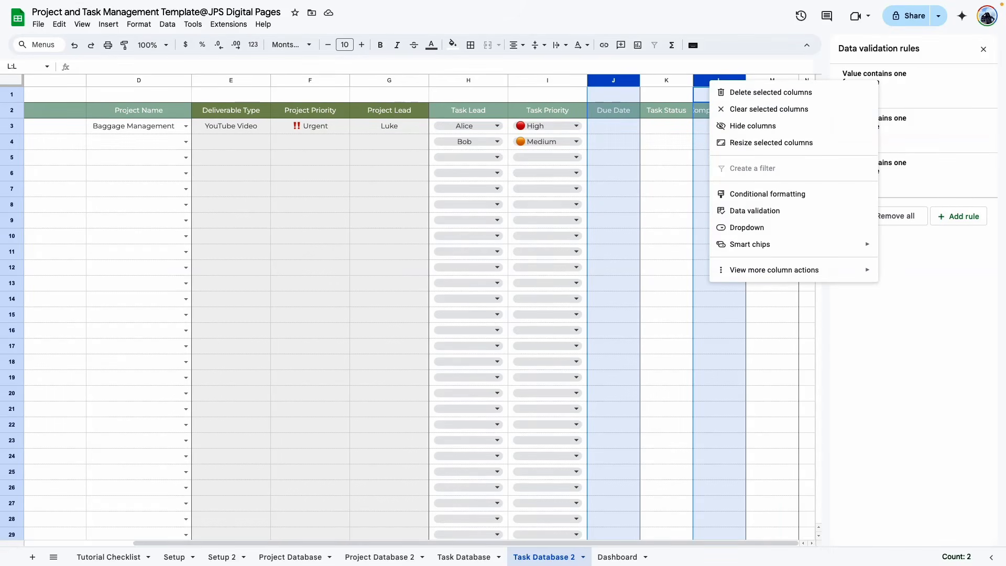
pyautogui.click(760, 143)
pyautogui.write('150')
pyautogui.press('Return')
pyautogui.hscroll(2, 653, 544)
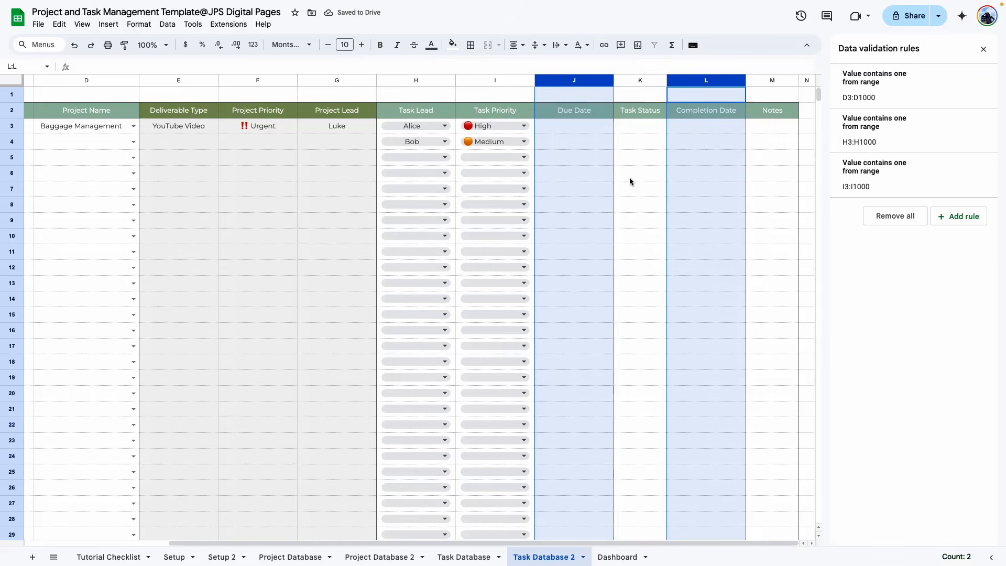
pyautogui.click(630, 177)
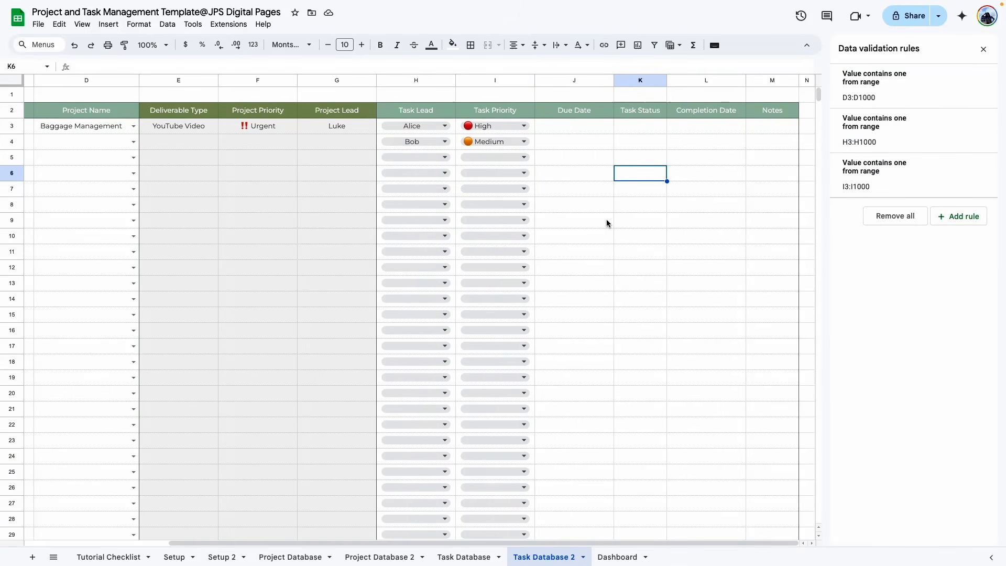
# - Add a data validation rule to the Due Date cells and extend its range to J3:J
pyautogui.click(567, 128)
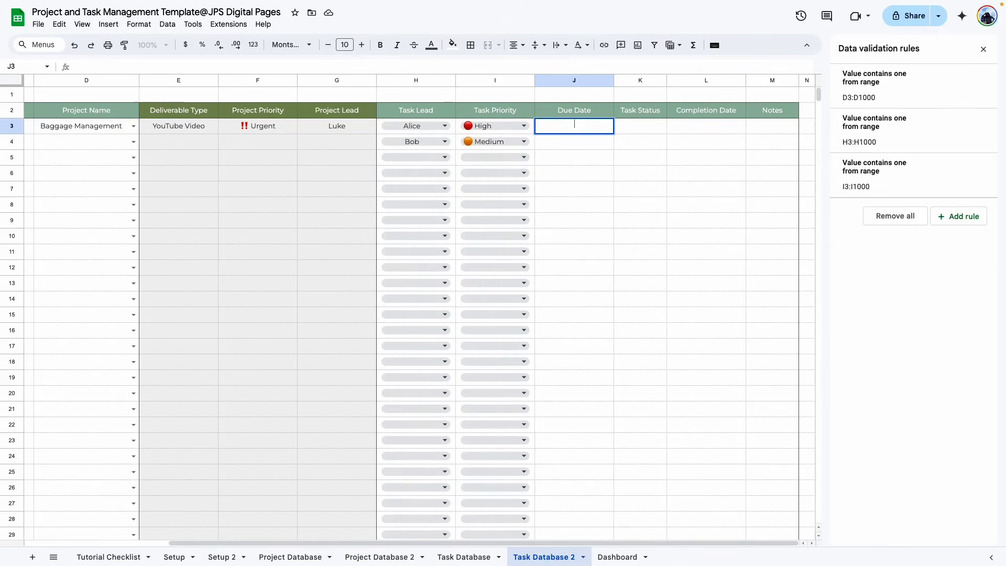
pyautogui.click(567, 163)
pyautogui.doubleClick(575, 132)
pyautogui.moveTo(581, 130); pyautogui.dragTo(579, 203)
pyautogui.click(959, 226)
pyautogui.click(978, 108)
pyautogui.click(520, 268)
pyautogui.click(567, 293)
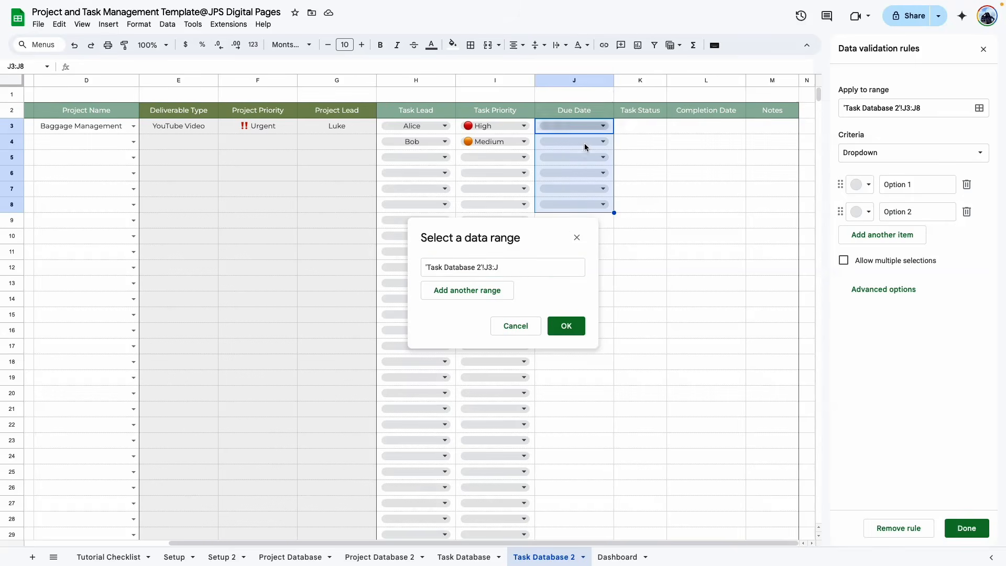
# - Add the Completion Date cells L3:L as a second range of the same validation rule
pyautogui.click(459, 291)
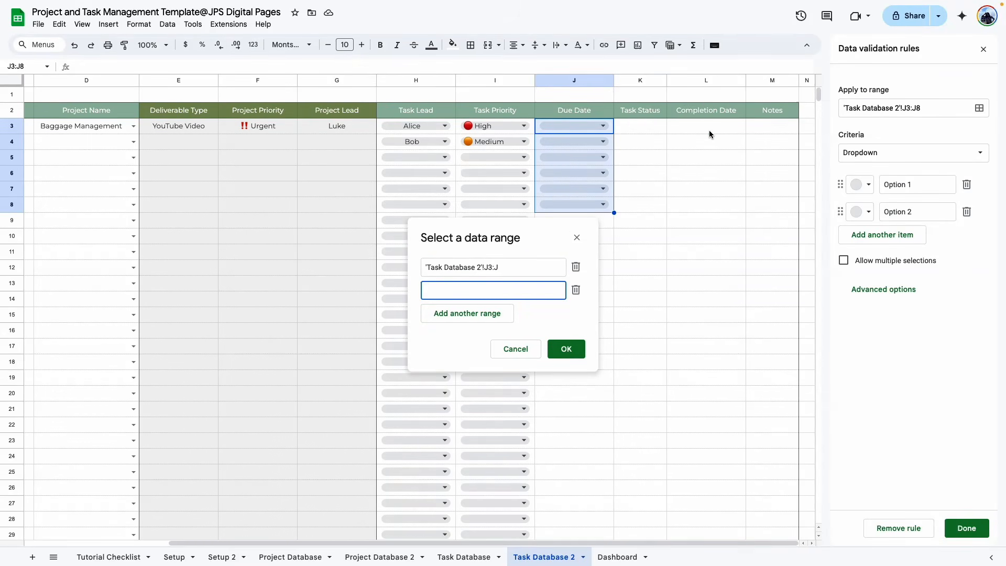
pyautogui.moveTo(708, 128); pyautogui.dragTo(709, 252)
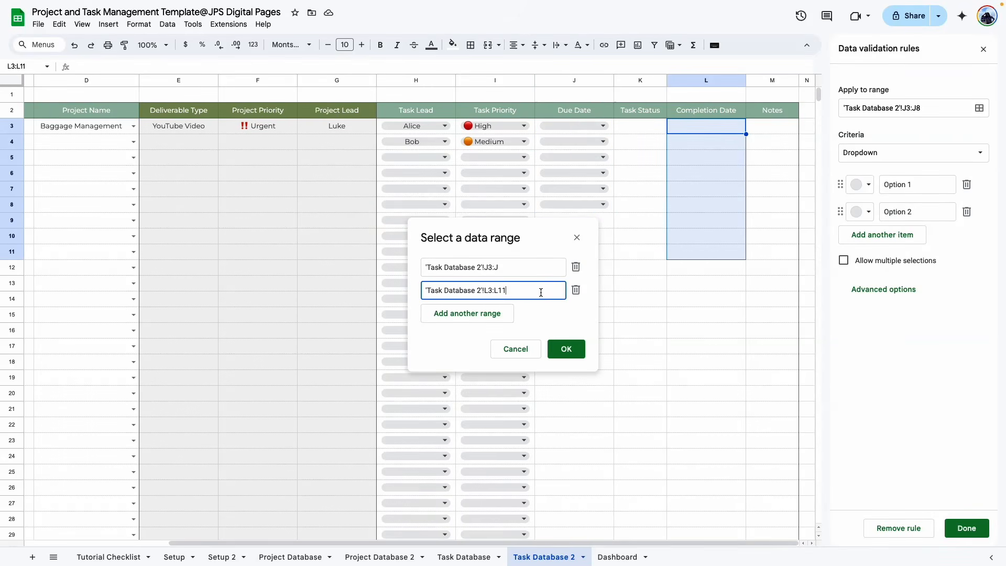
pyautogui.click(534, 316)
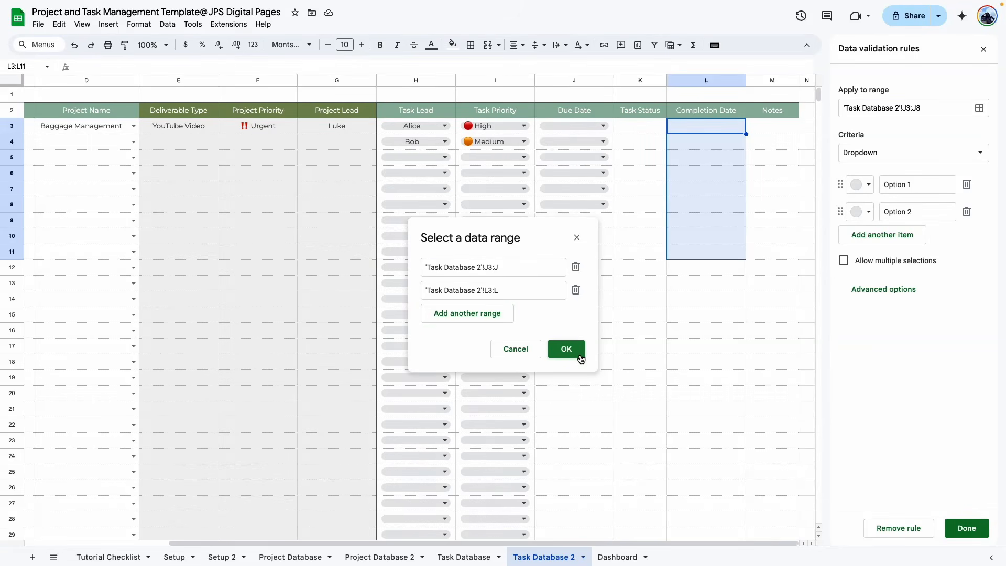
pyautogui.click(566, 348)
# - Set the rule's criteria to Is valid date, reject invalid input, show the help text "Enter a valid date" and save the rule
pyautogui.click(893, 154)
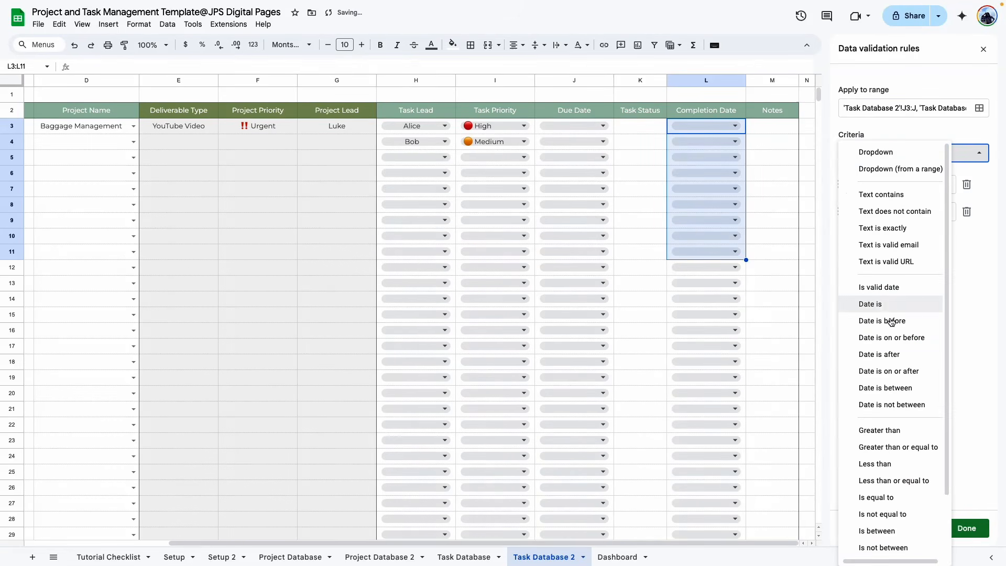
pyautogui.click(909, 288)
pyautogui.click(844, 271)
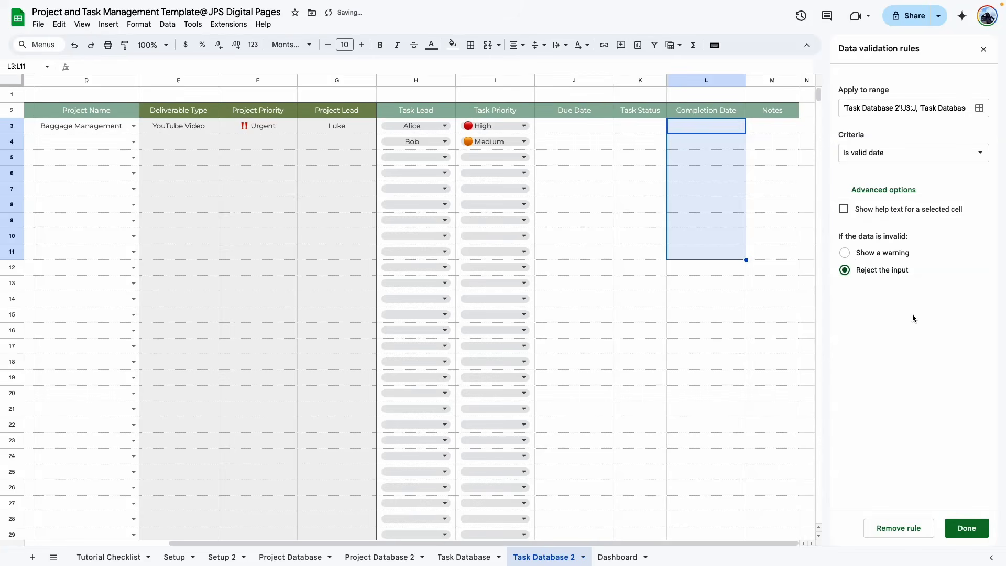
pyautogui.click(844, 210)
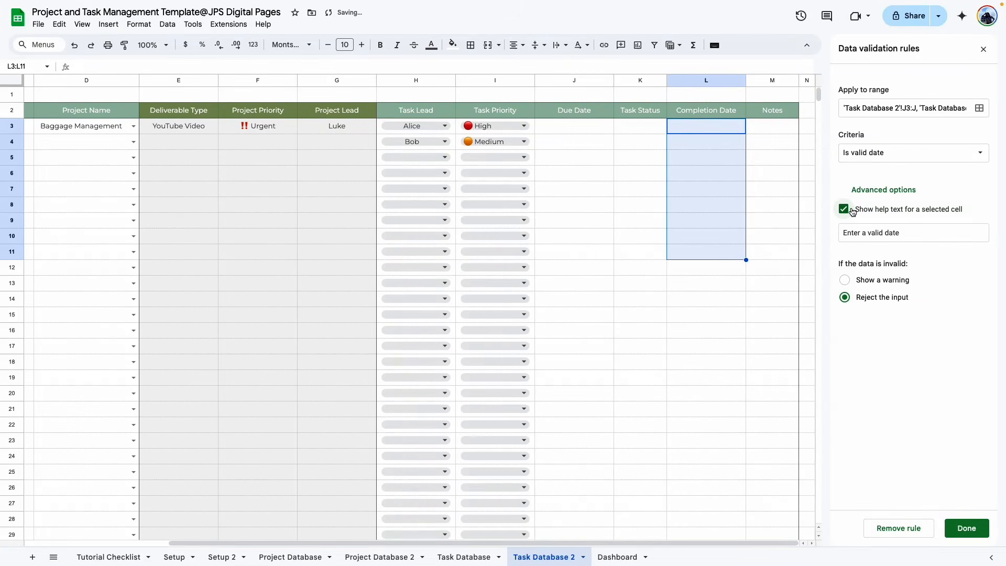
pyautogui.click(966, 528)
# - Format the Due Date and Completion Date columns, J and L, with the "Sep 26, 2008" date style
pyautogui.click(563, 172)
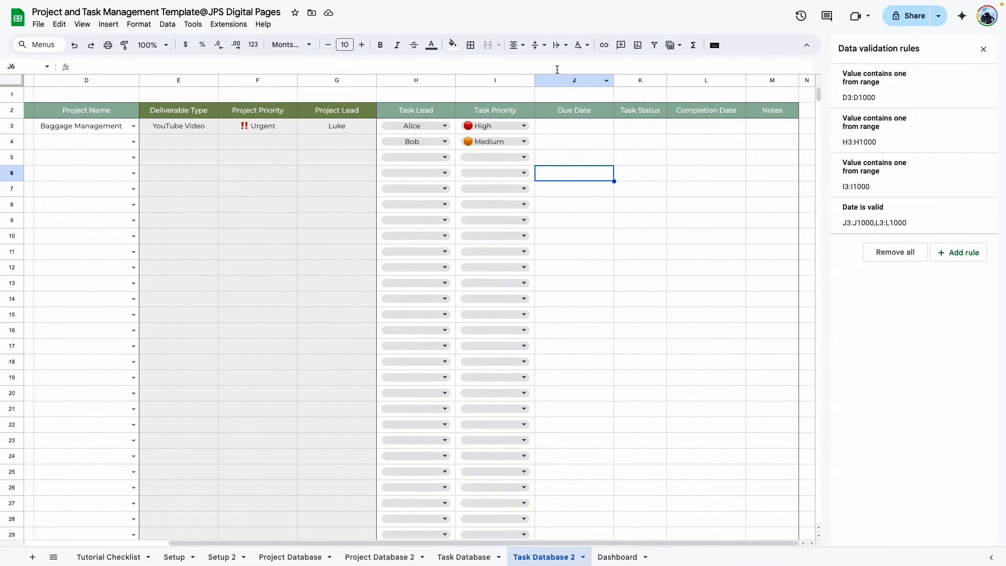
pyautogui.click(552, 81)
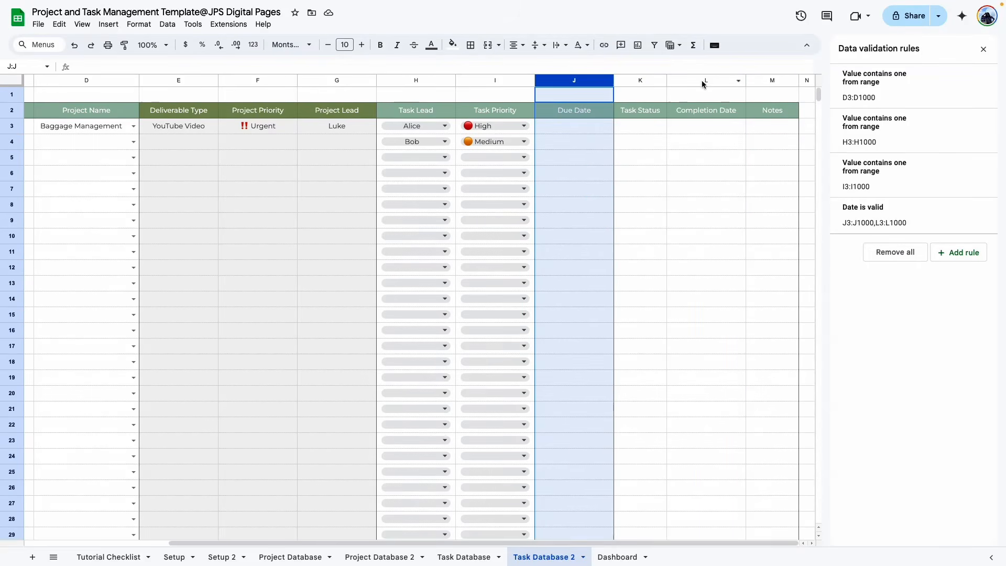
pyautogui.keyDown('ctrl'); pyautogui.click(703, 81); pyautogui.keyUp('ctrl')
pyautogui.click(139, 24)
pyautogui.moveTo(157, 67)
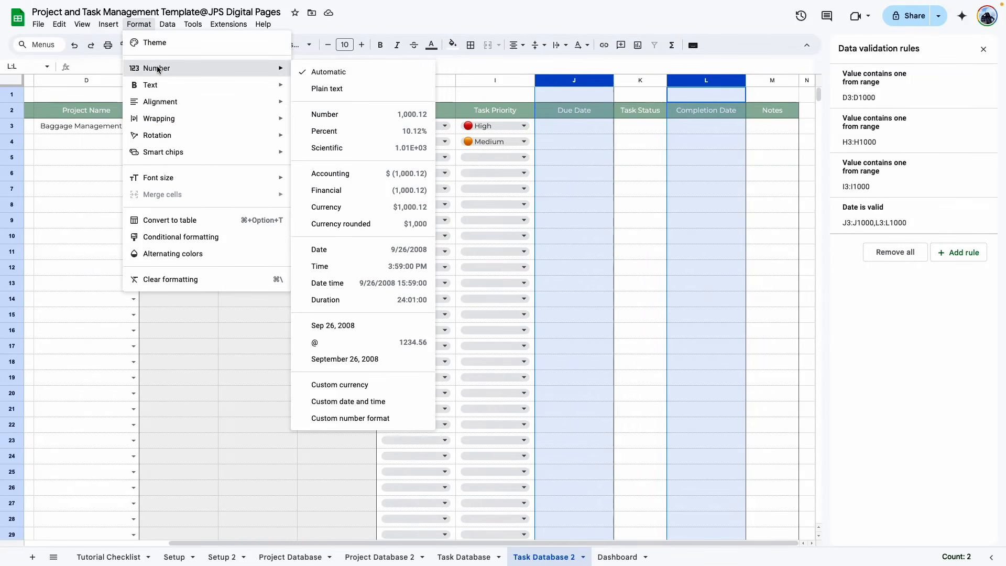
pyautogui.click(342, 325)
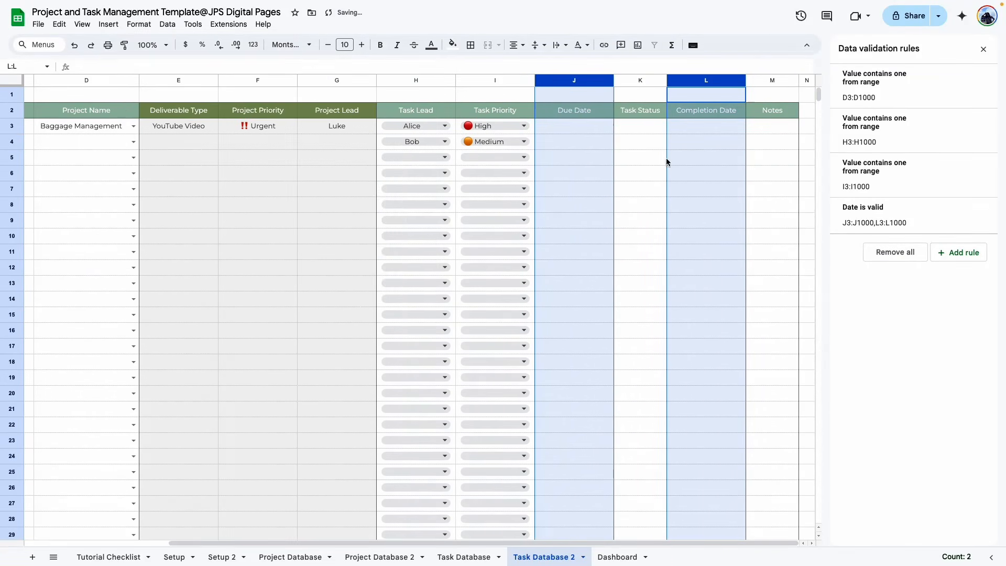
# - Test the date pickers by choosing May 13, 2025 as Due Date in J3 and May 20, 2025 as Completion Date in L3
pyautogui.doubleClick(572, 128)
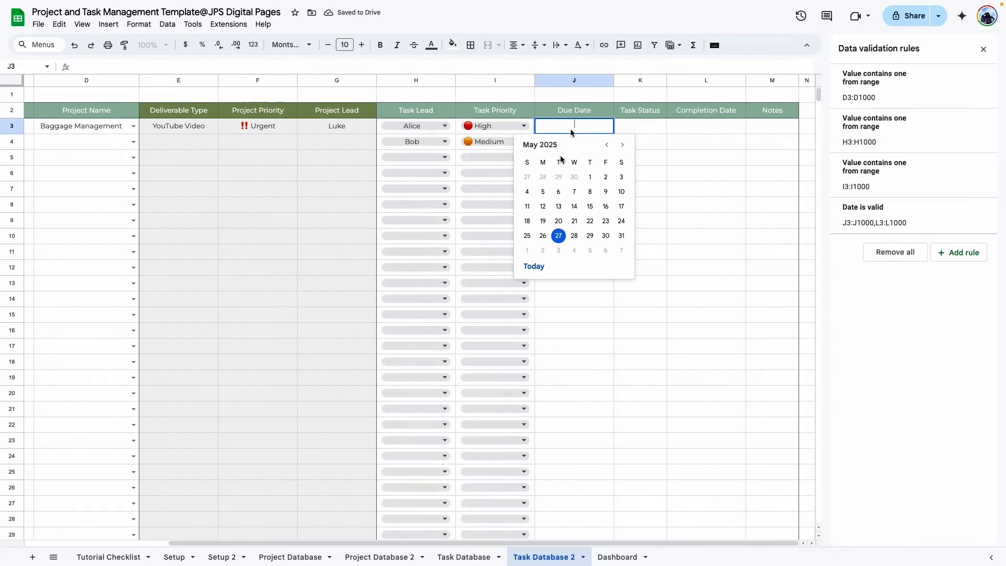
pyautogui.click(558, 206)
pyautogui.doubleClick(687, 125)
pyautogui.click(690, 220)
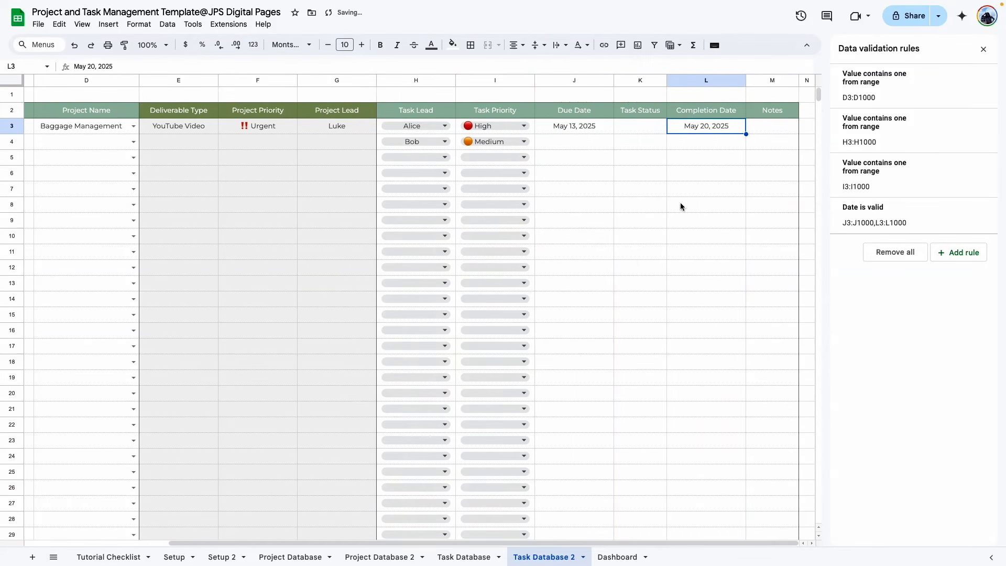
pyautogui.click(576, 178)
pyautogui.click(694, 251)
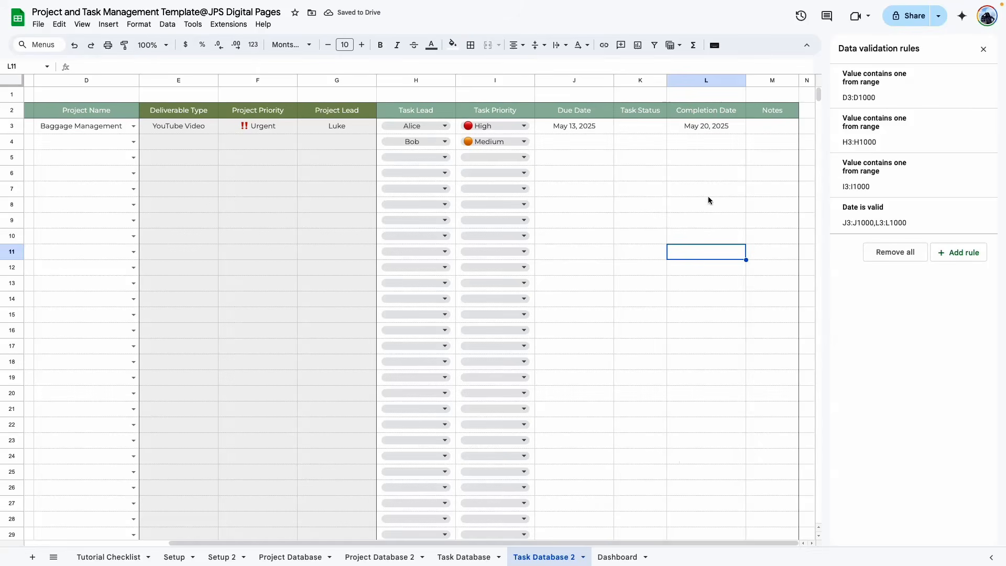
# - Widen the Task Status column K and columns E through I to one equal width
pyautogui.click(629, 80)
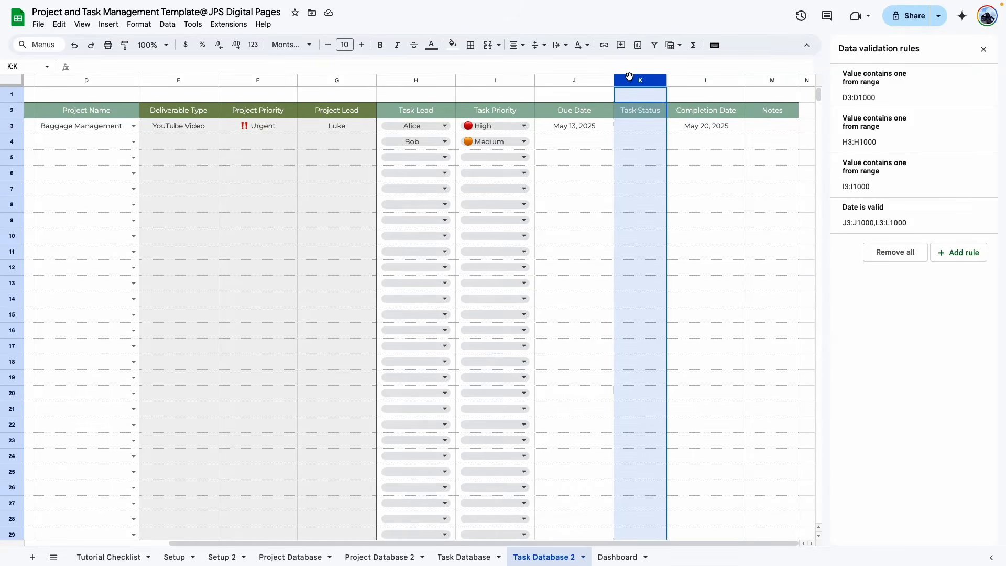
pyautogui.rightClick(629, 77)
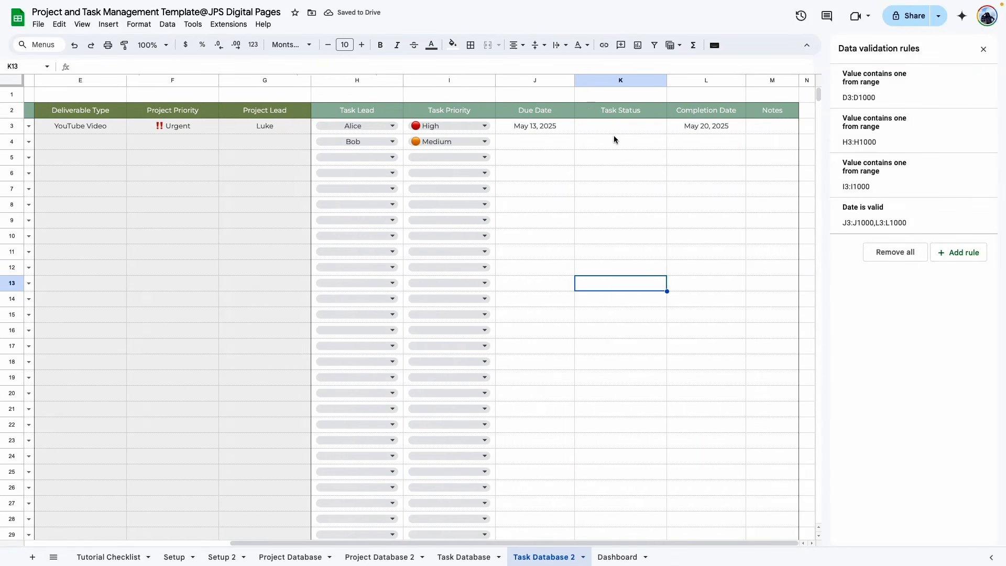
# - Add a data validation rule for the Task Status column of Task Database 2 and extend its range to K3:K
pyautogui.moveTo(623, 127); pyautogui.dragTo(620, 222)
pyautogui.click(958, 252)
pyautogui.click(970, 107)
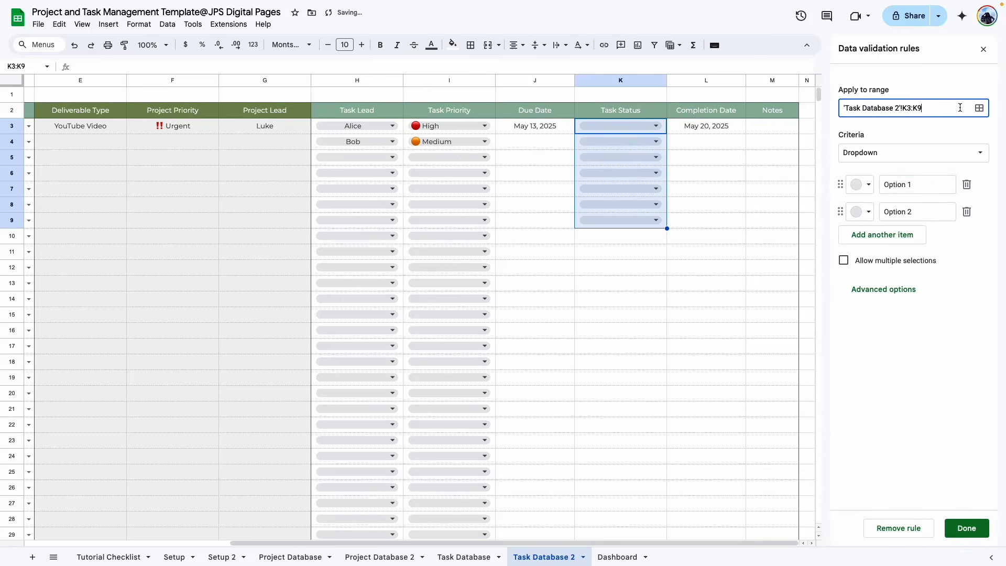
pyautogui.press('BackSpace')
# - Set the rule's criteria to Dropdown (from a range), use the Status list F3:F19 on Setup 2 as source and save the rule
pyautogui.click(938, 157)
pyautogui.click(900, 168)
pyautogui.click(978, 184)
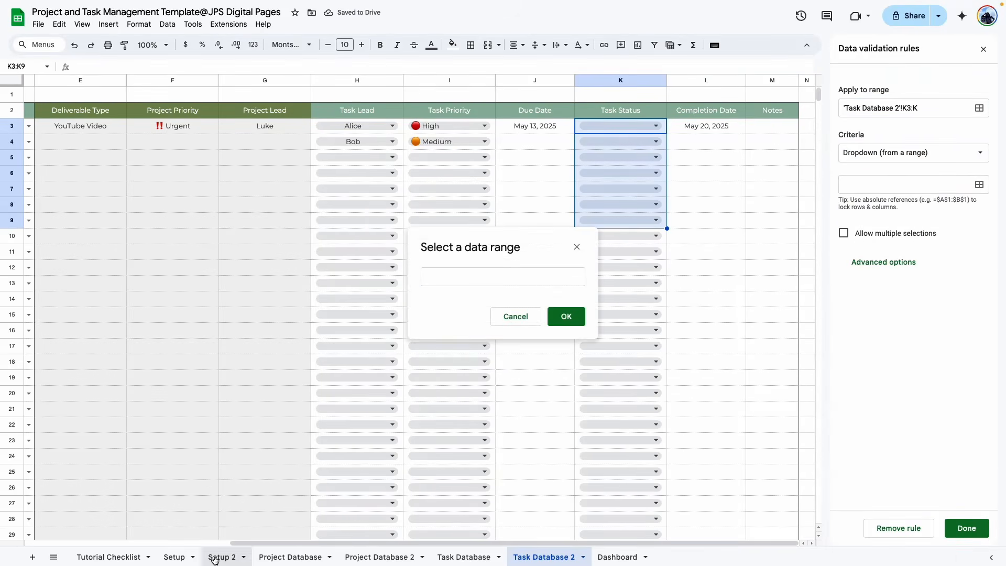
pyautogui.click(221, 557)
pyautogui.moveTo(357, 126); pyautogui.dragTo(357, 377)
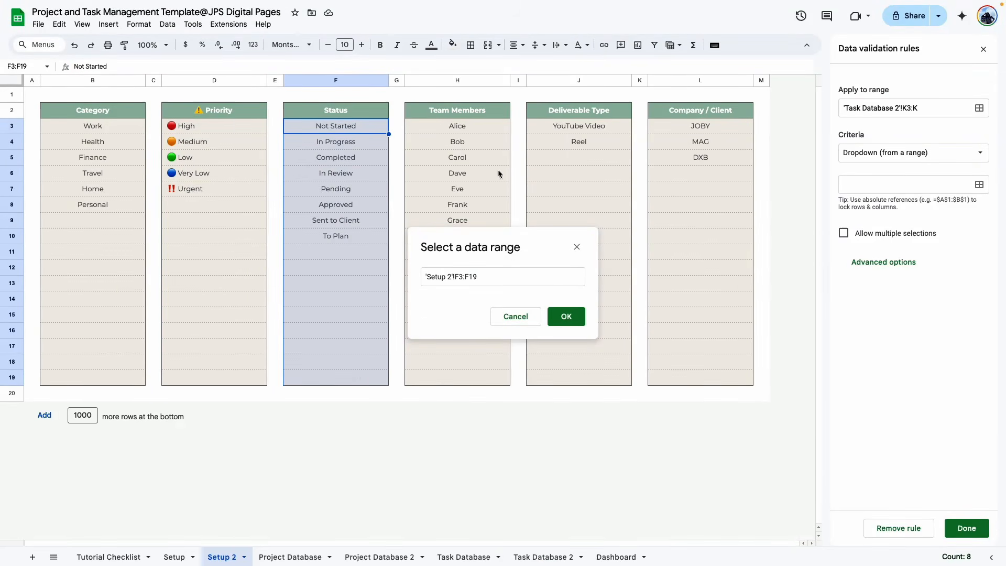
pyautogui.click(582, 310)
pyautogui.click(966, 528)
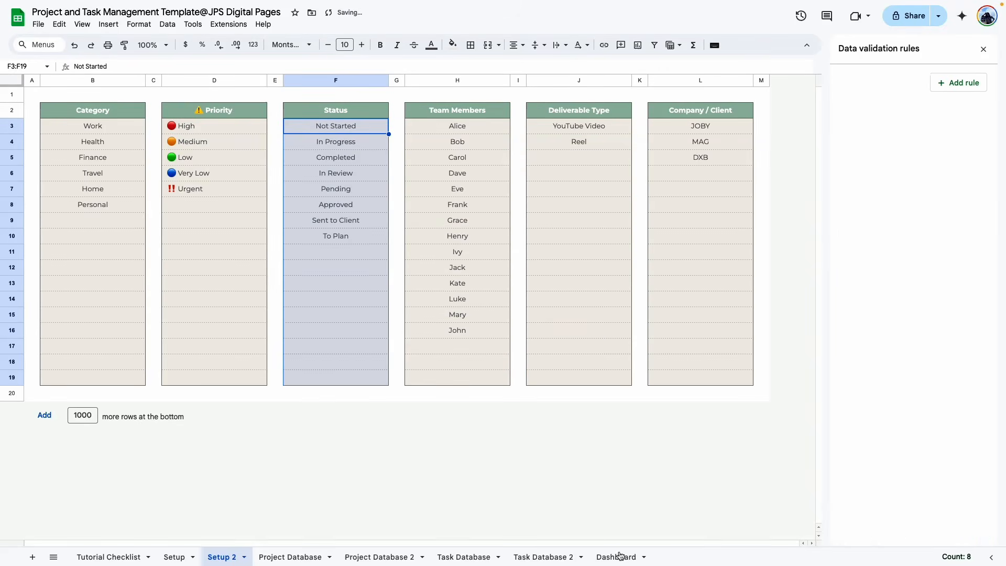
# - Test the Task Status dropdown on Task Database 2 by choosing Not Started in K3
pyautogui.click(569, 560)
pyautogui.click(633, 125)
pyautogui.click(606, 143)
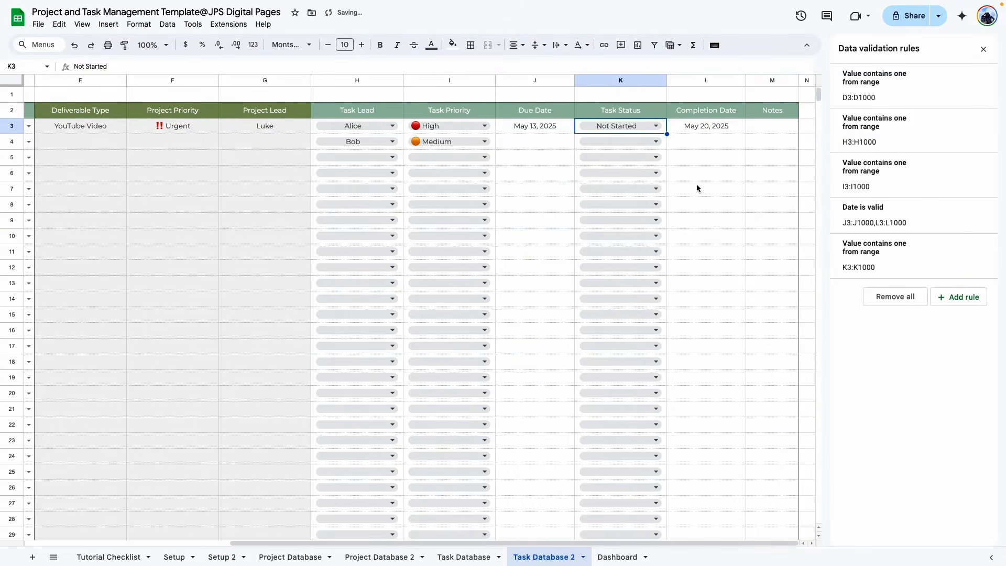
pyautogui.click(694, 188)
pyautogui.click(713, 376)
# - Copy the formatting of the Notes column L in Project Database 2 onto the Notes column M in Task Database 2
pyautogui.click(764, 80)
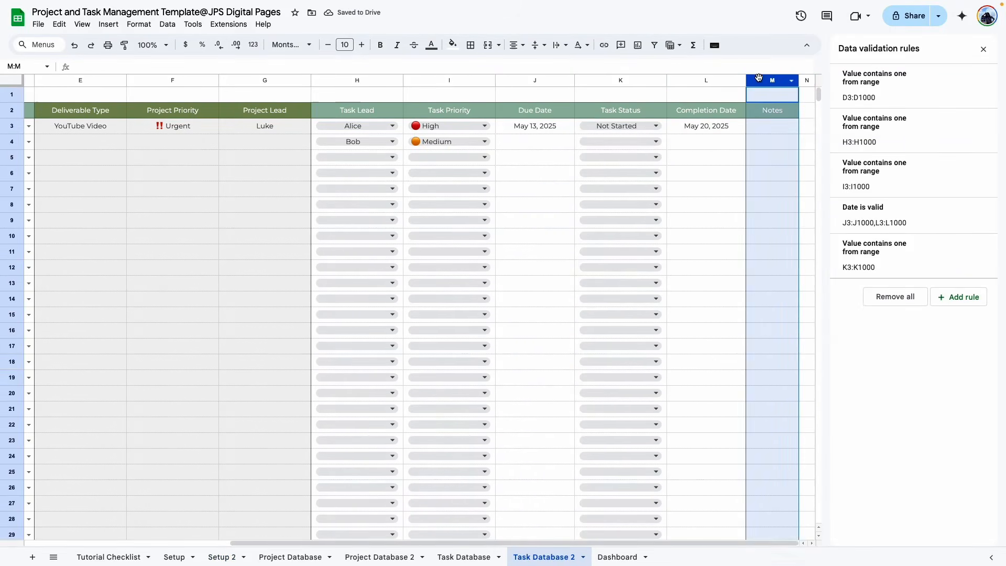
pyautogui.click(702, 361)
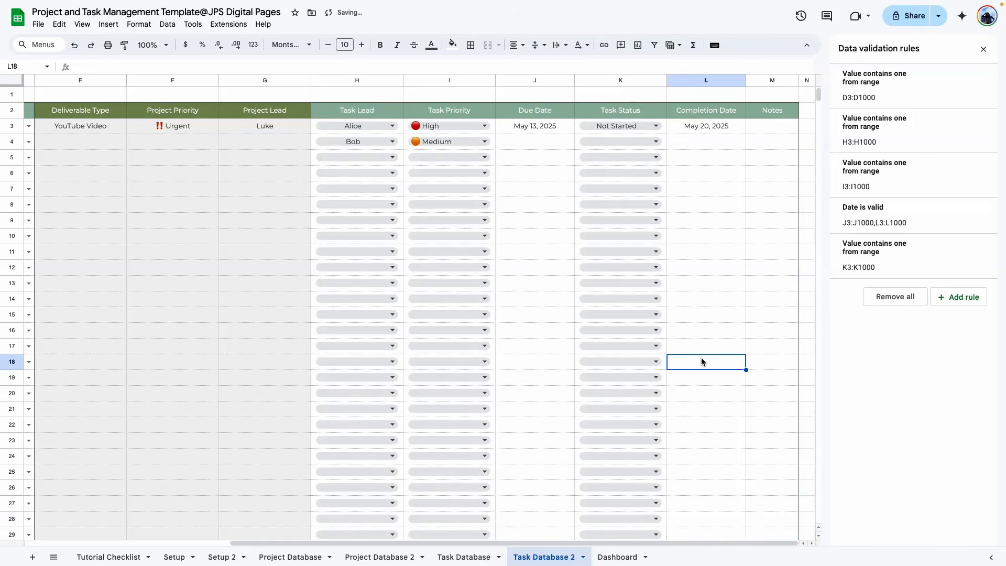
pyautogui.click(387, 556)
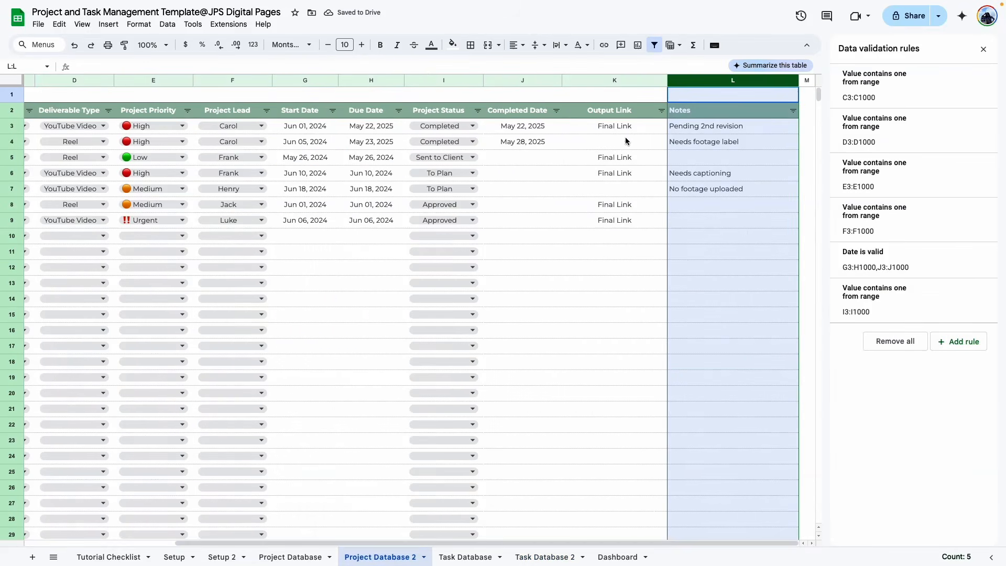
pyautogui.click(717, 265)
pyautogui.click(696, 80)
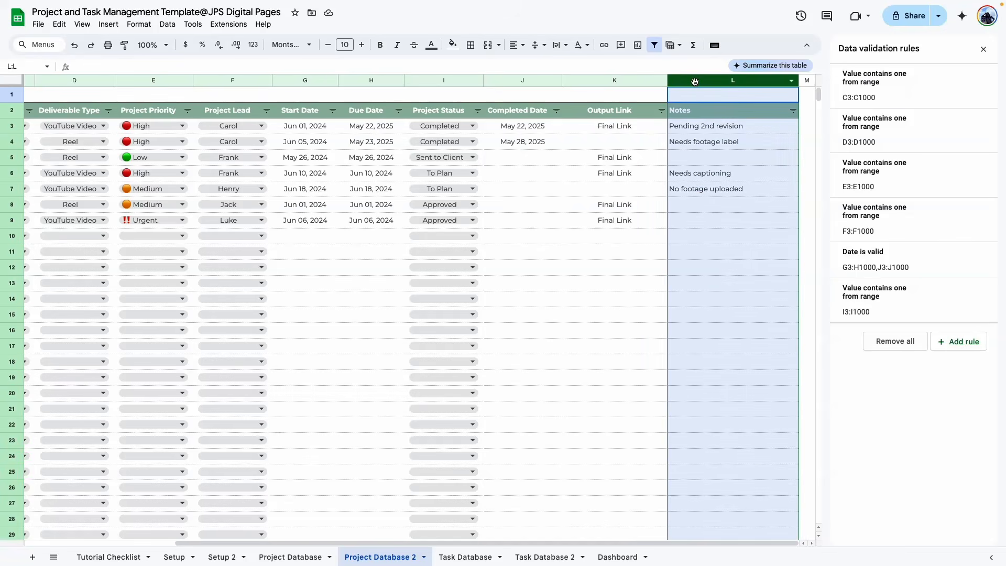
pyautogui.click(126, 47)
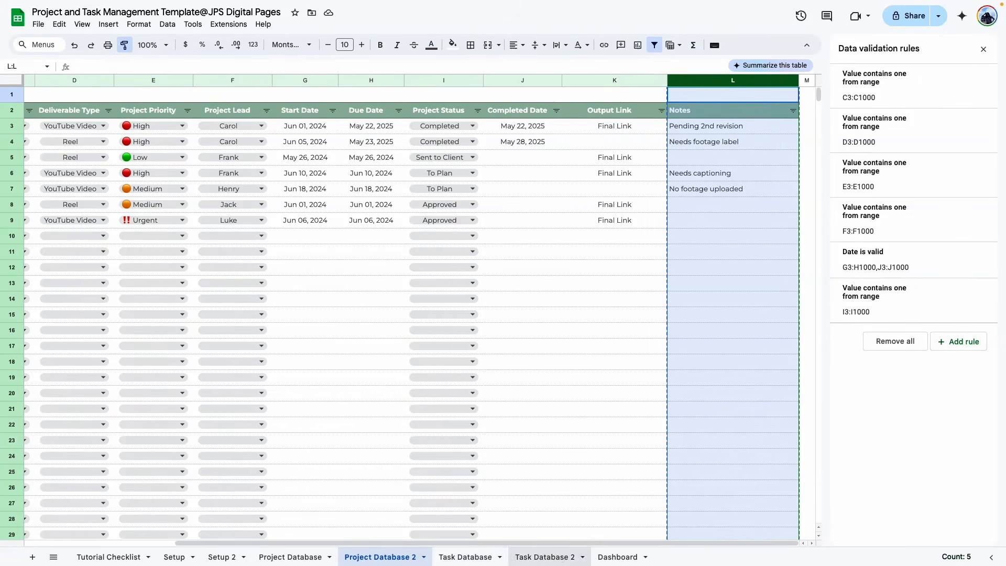
pyautogui.click(548, 555)
pyautogui.moveTo(551, 544); pyautogui.dragTo(685, 545)
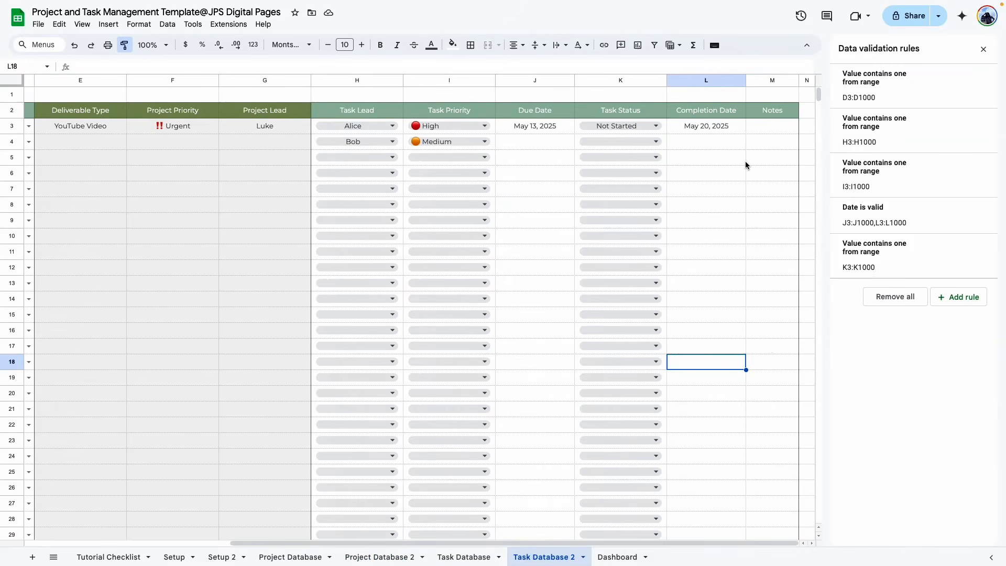
pyautogui.click(762, 80)
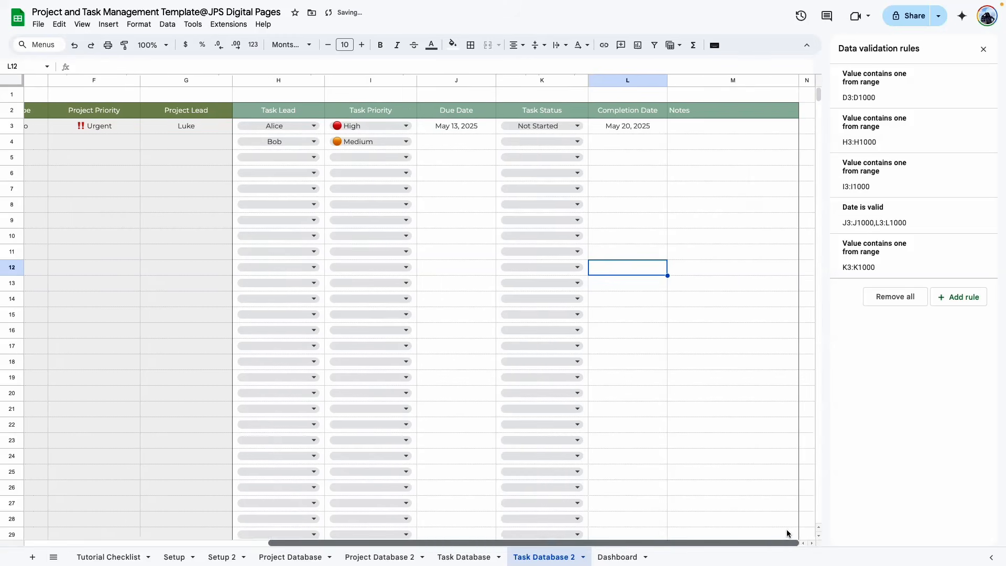
pyautogui.click(697, 236)
pyautogui.click(692, 219)
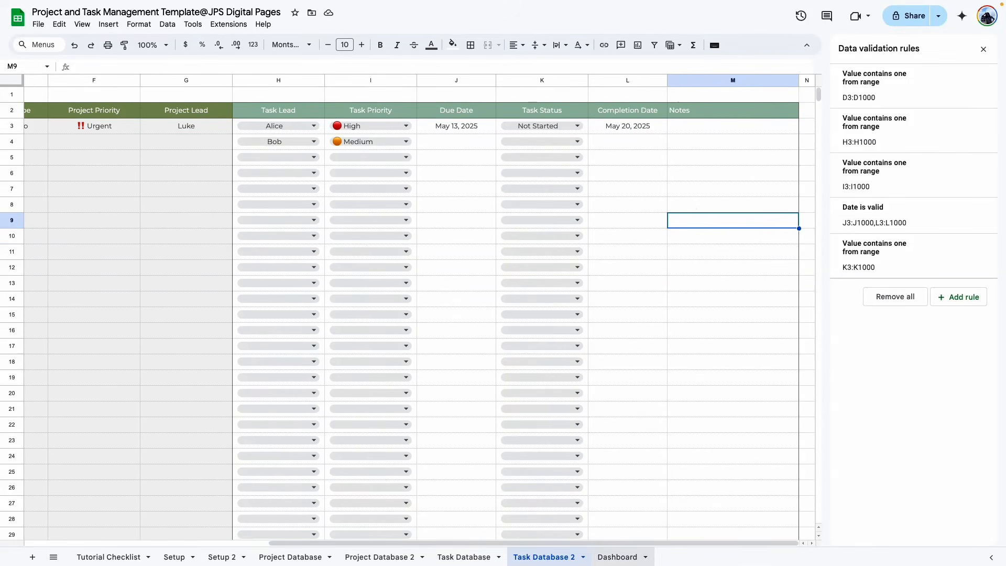
# - Create a filter over the whole task table, columns B to M from header row 2 to row 1000, and close the data validation rules
pyautogui.hscroll(-10, 204, 370)
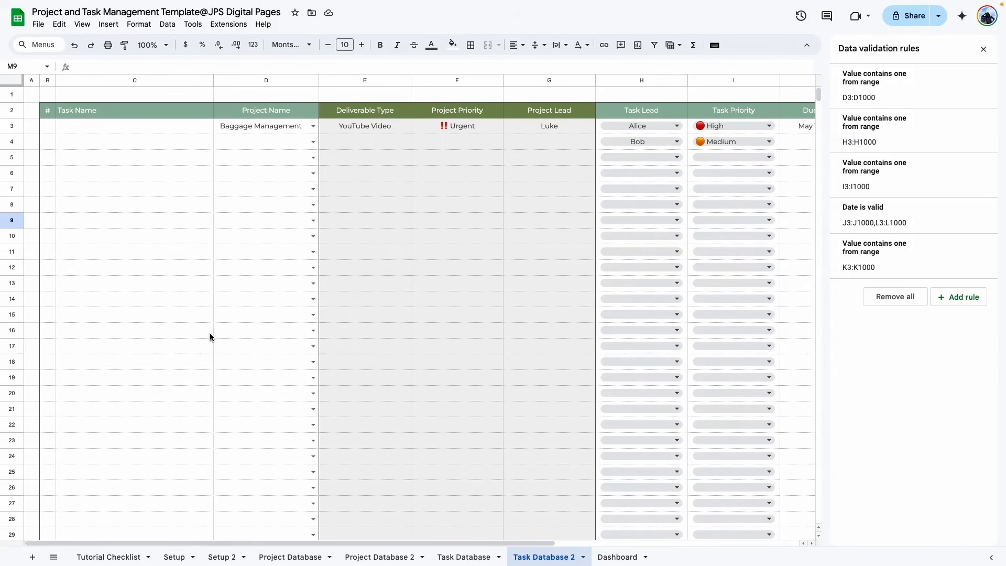
pyautogui.click(49, 112)
pyautogui.moveTo(48, 115); pyautogui.dragTo(708, 164)
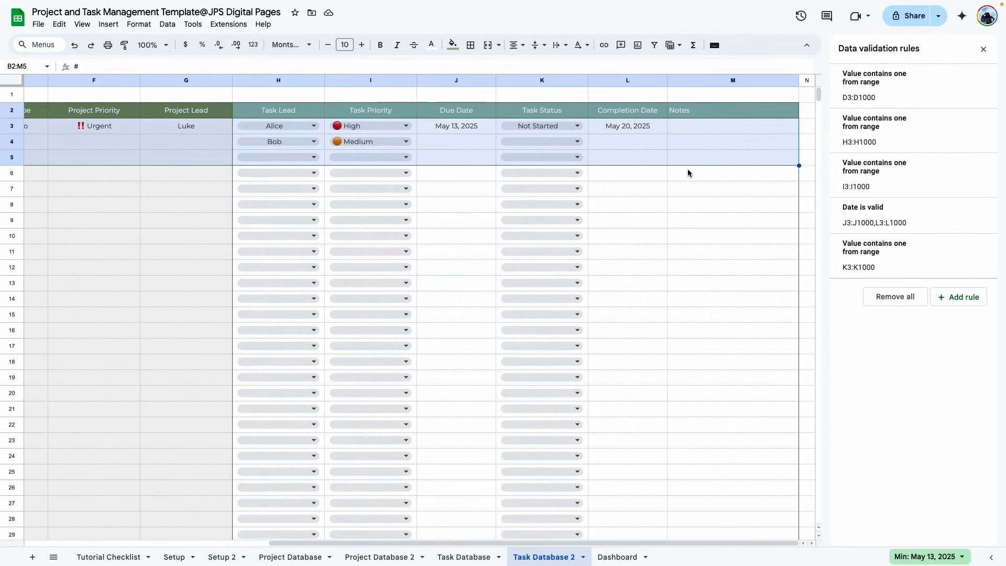
pyautogui.hotkey('ctrl', 'shift', 'Down')
pyautogui.click(654, 45)
pyautogui.click(728, 201)
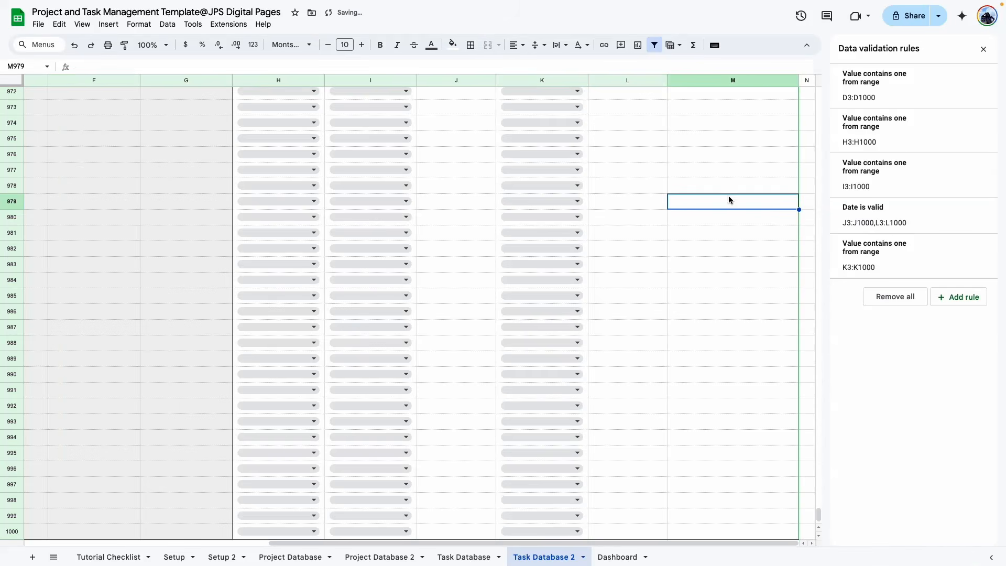
pyautogui.click(983, 49)
# - Hide the gridlines on Task Database 2 and slightly widen the # column B
pyautogui.click(837, 377)
pyautogui.hotkey('ctrl', 'shift', 'Up')
pyautogui.hscroll(-3, 838, 376)
pyautogui.click(82, 24)
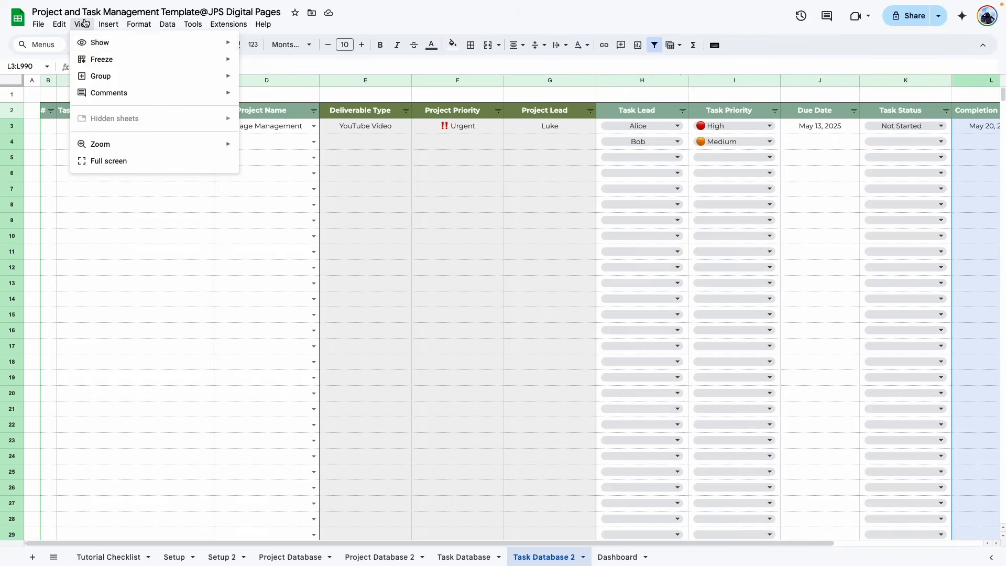
pyautogui.moveTo(130, 48)
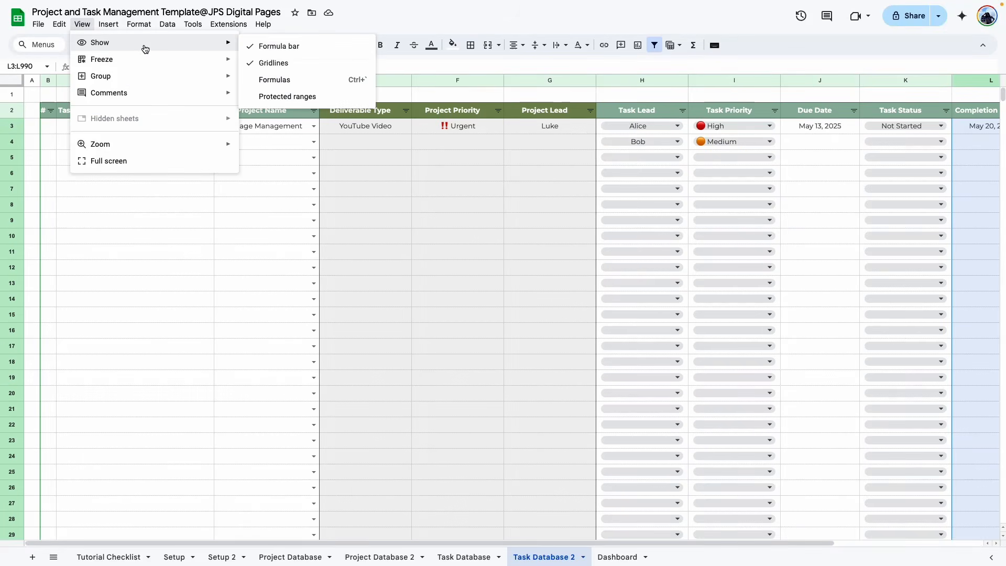
pyautogui.click(399, 336)
pyautogui.scroll(-10, 407, 294)
pyautogui.scroll(10, 406, 294)
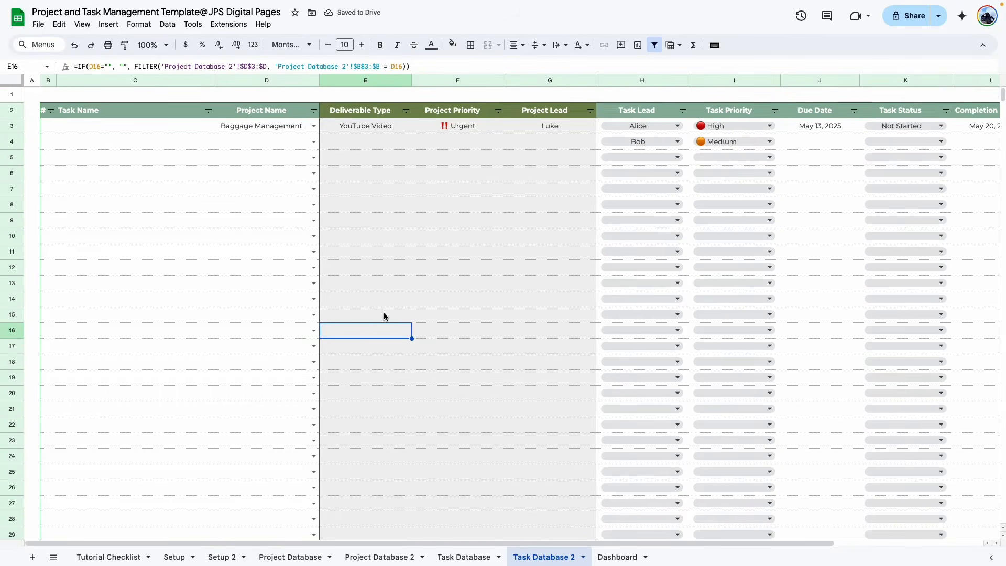
pyautogui.moveTo(55, 80); pyautogui.dragTo(61, 80)
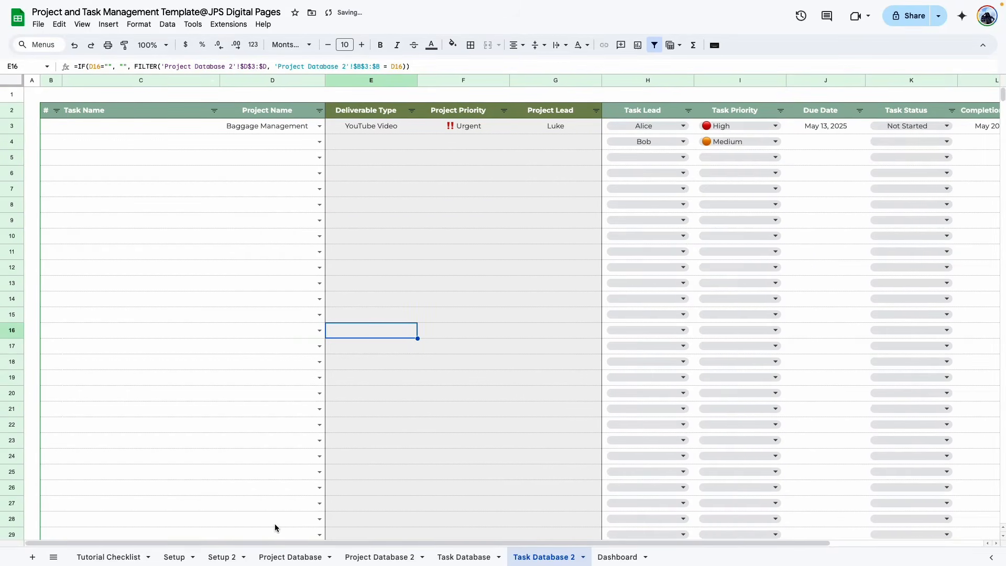
# - Copy the sample task numbers, task names and project names in B3:D32 of Task Database
pyautogui.click(459, 558)
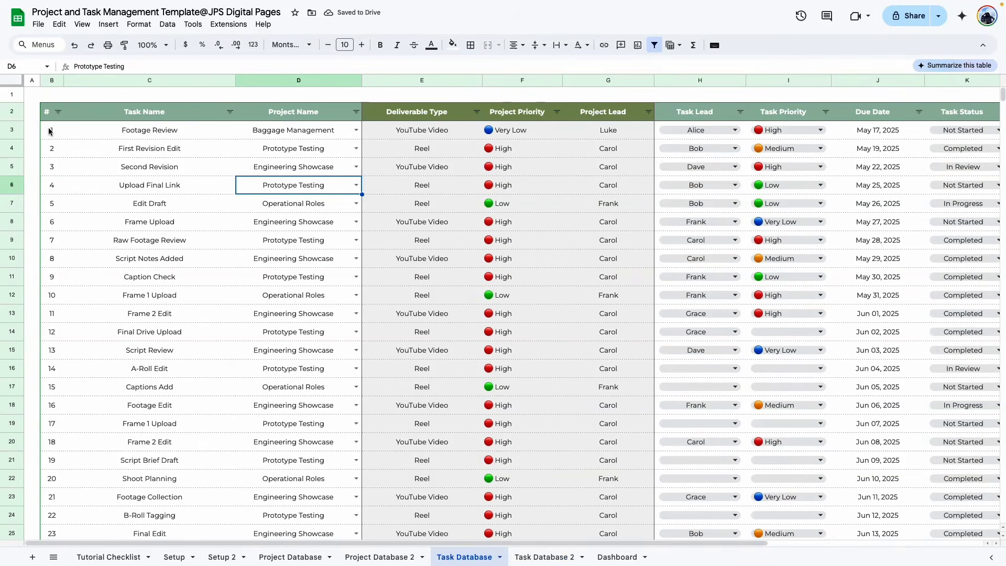
pyautogui.moveTo(49, 131); pyautogui.dragTo(307, 440)
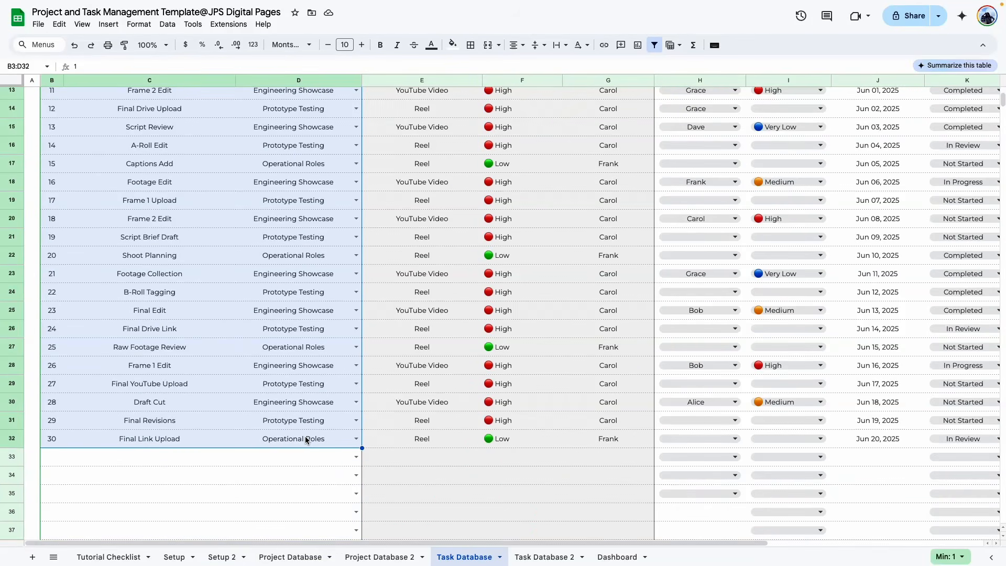
pyautogui.hotkey('ctrl', 'c')
pyautogui.scroll(5, 293, 419)
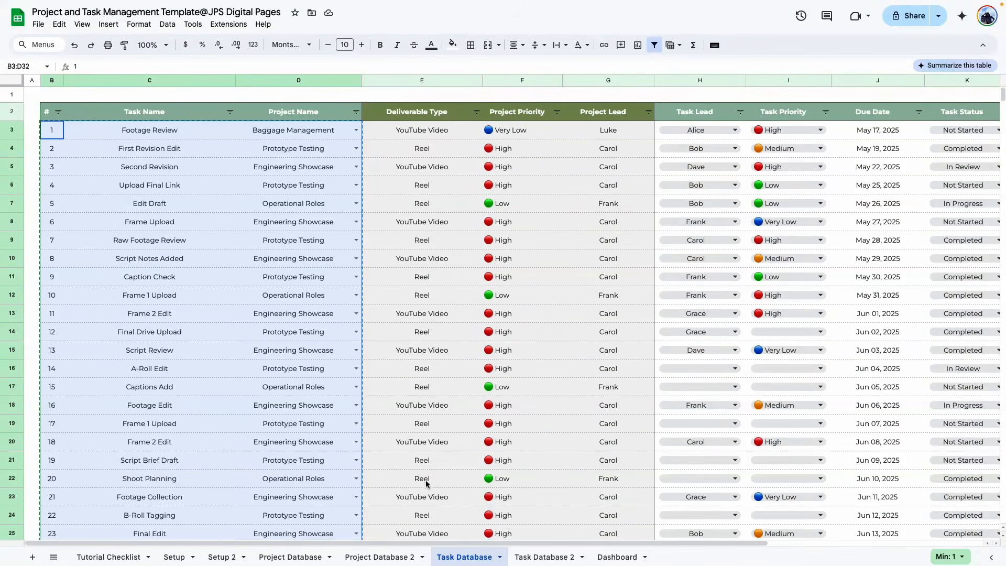
# - Paste the copied entries as values only into Task Database 2, starting at B3
pyautogui.click(543, 557)
pyautogui.click(53, 131)
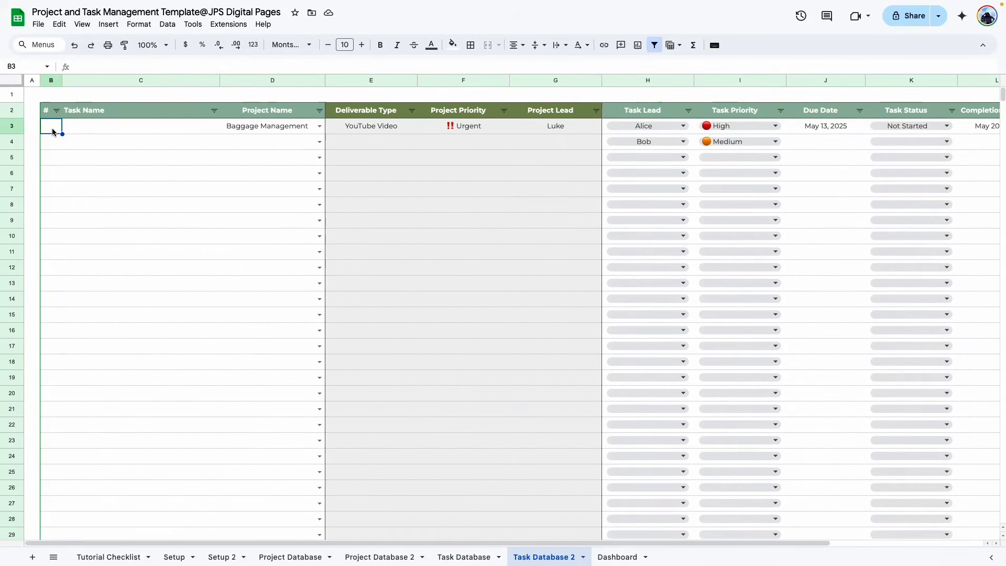
pyautogui.rightClick(53, 131)
pyautogui.moveTo(99, 191)
pyautogui.click(247, 196)
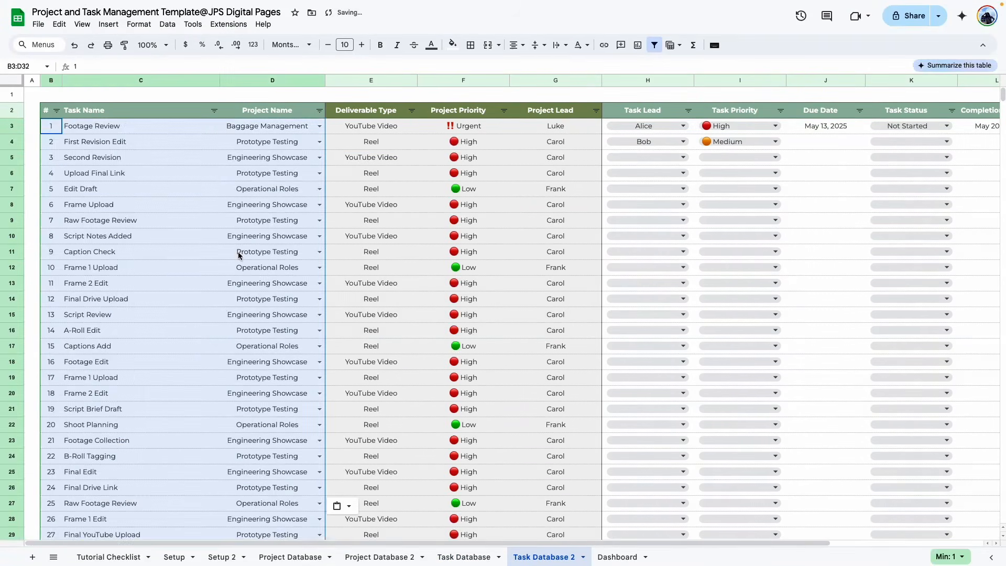
pyautogui.click(197, 346)
pyautogui.scroll(-3, 552, 309)
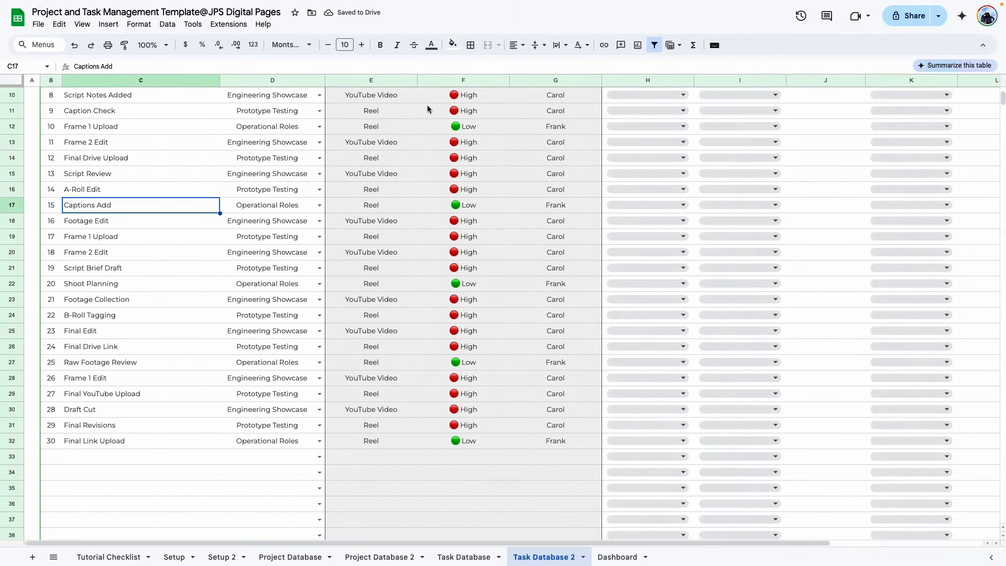
pyautogui.scroll(3, 534, 317)
# - Left-align the Project Name column D
pyautogui.click(258, 110)
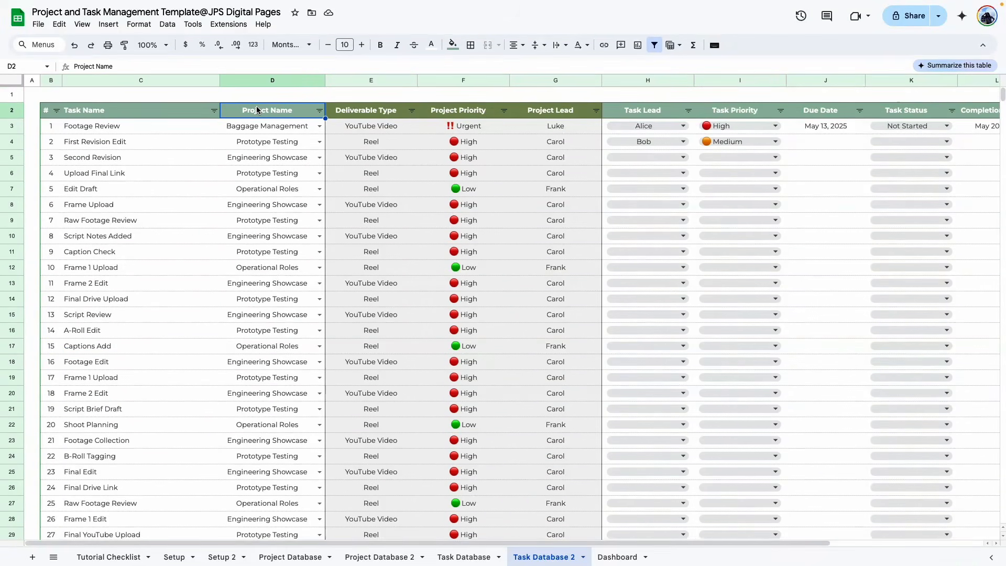
pyautogui.click(273, 80)
pyautogui.click(518, 45)
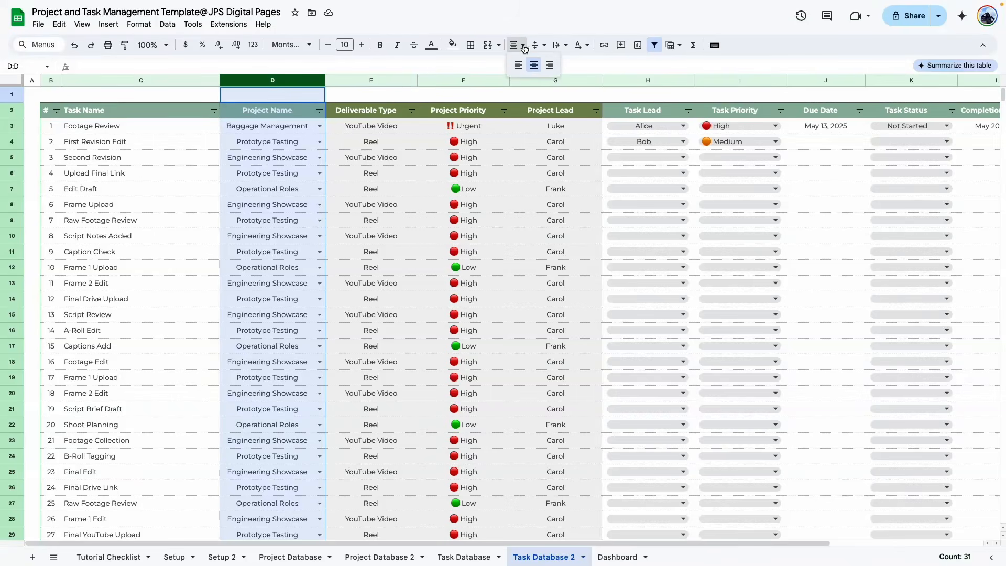
pyautogui.click(513, 62)
pyautogui.click(222, 287)
# - Narrow the Task Name column C to fit its entries more closely
pyautogui.moveTo(220, 80); pyautogui.dragTo(201, 81)
pyautogui.rightClick(139, 80)
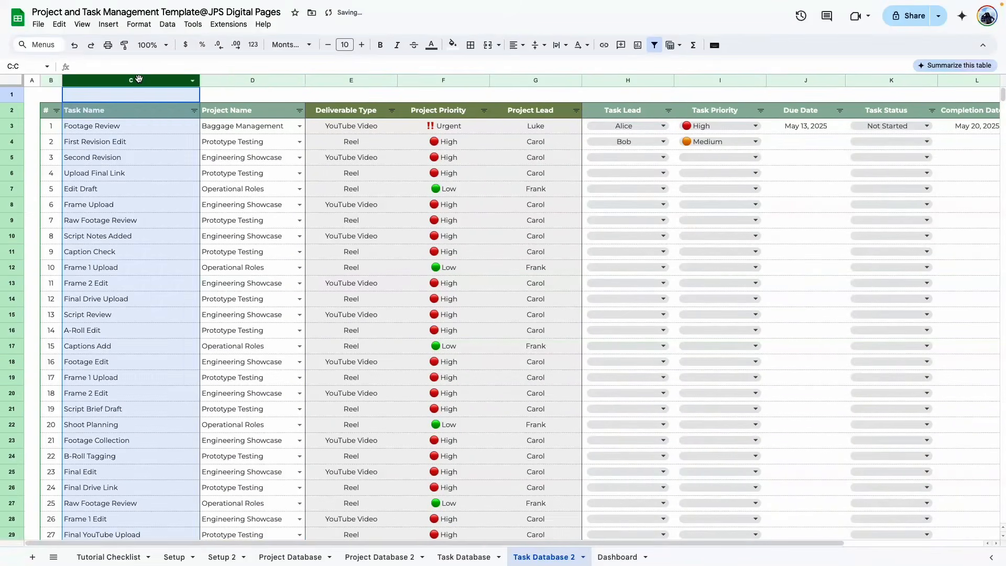
pyautogui.click(183, 253)
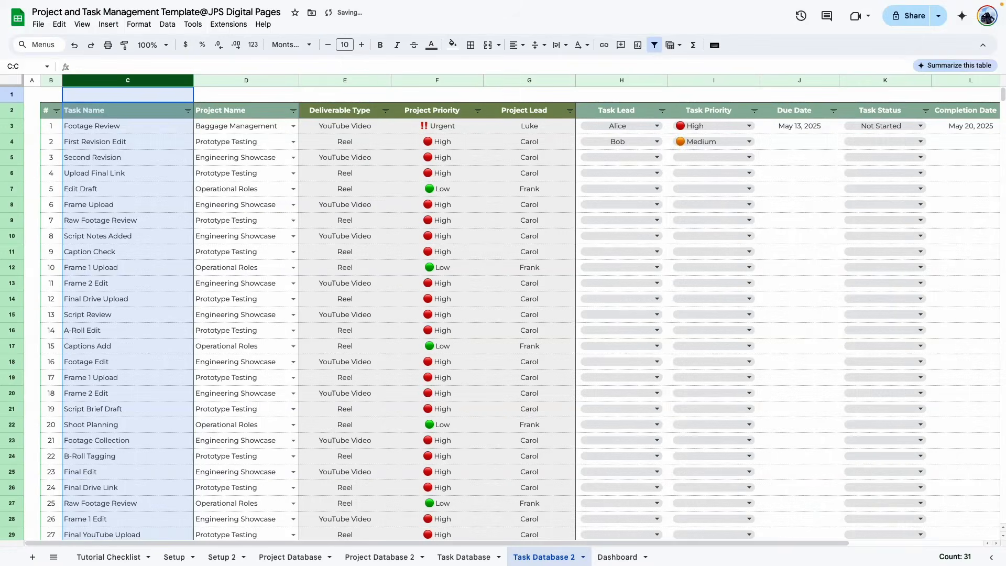
pyautogui.click(146, 350)
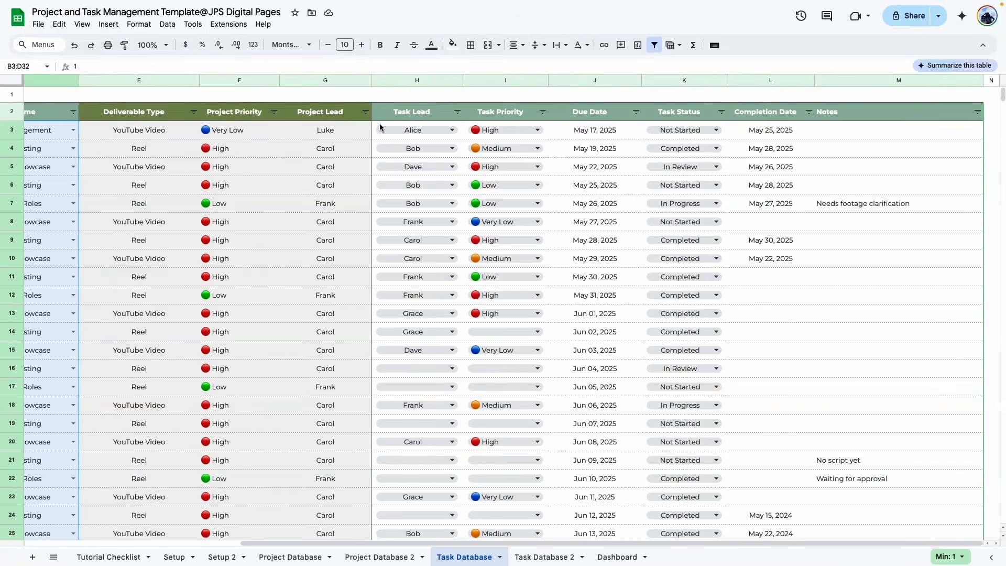
# - Copy the sample entries from Task Lead through Notes in Task Database and paste them into Task Database 2, starting at H3
pyautogui.moveTo(380, 127); pyautogui.dragTo(900, 465)
pyautogui.hotkey('ctrl', 'c')
pyautogui.click(543, 560)
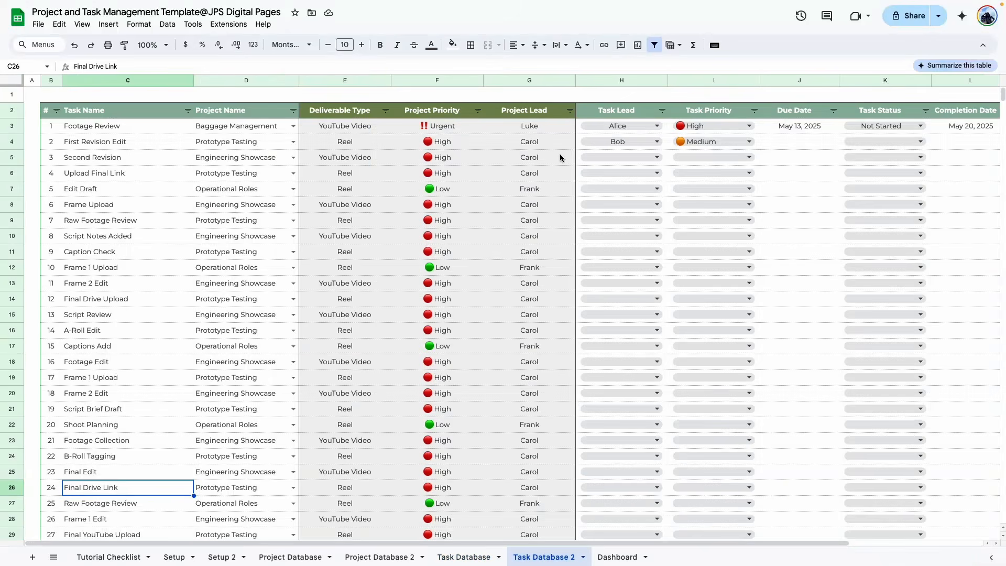
pyautogui.hscroll(3, 449, 218)
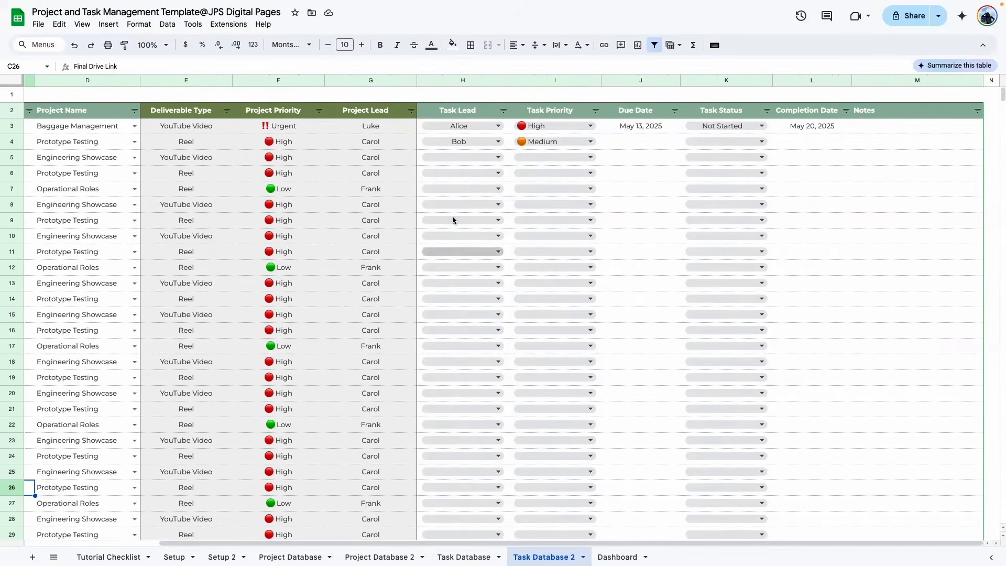
pyautogui.click(420, 120)
pyautogui.hotkey('ctrl', 'v')
pyautogui.click(917, 330)
pyautogui.hscroll(-3, 395, 292)
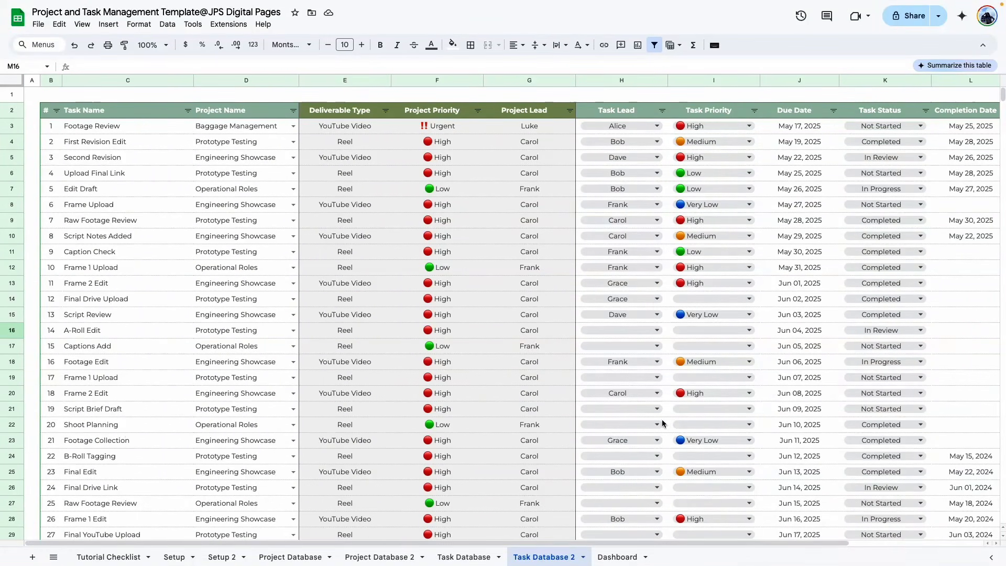
# - On the Tutorial Checklist sheet, tick off "Database table (Task)" and "Add data validation rules (Task)"
pyautogui.click(105, 558)
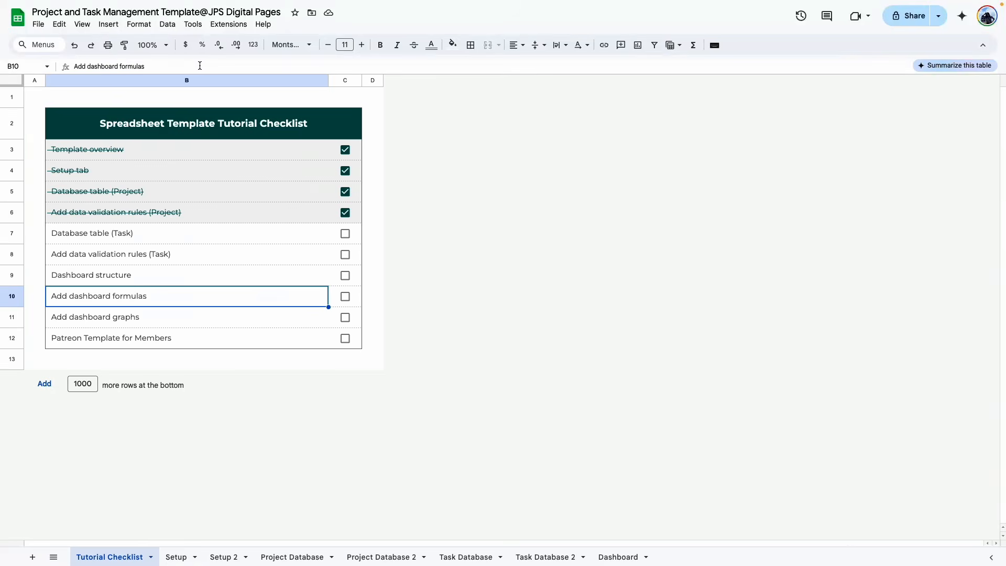
pyautogui.click(152, 45)
pyautogui.click(148, 166)
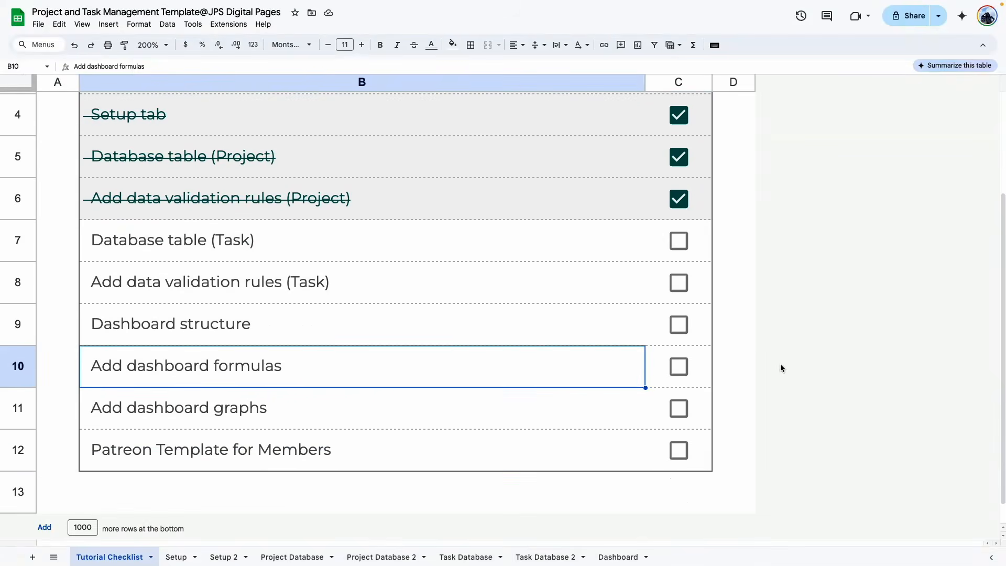
pyautogui.click(395, 259)
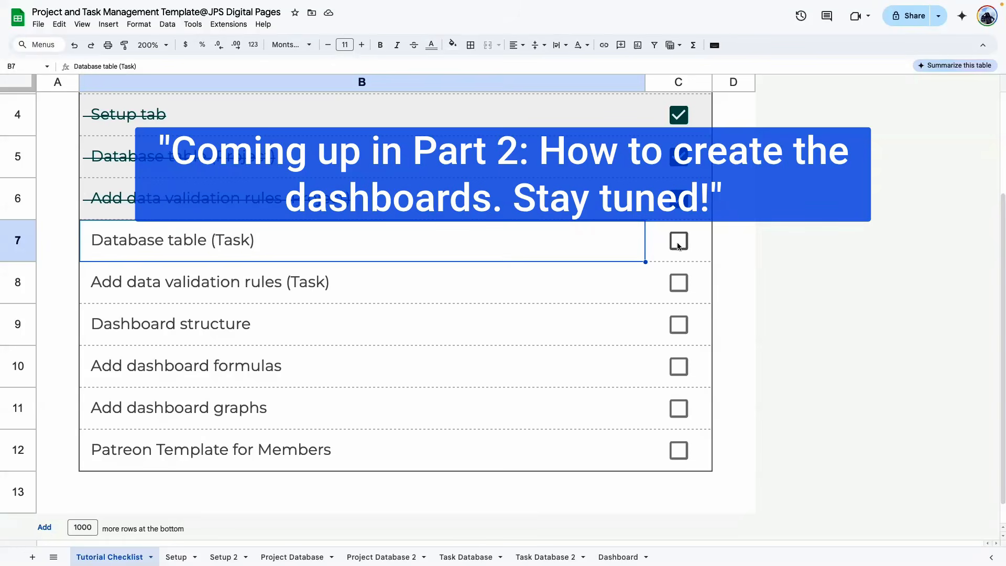
pyautogui.click(677, 243)
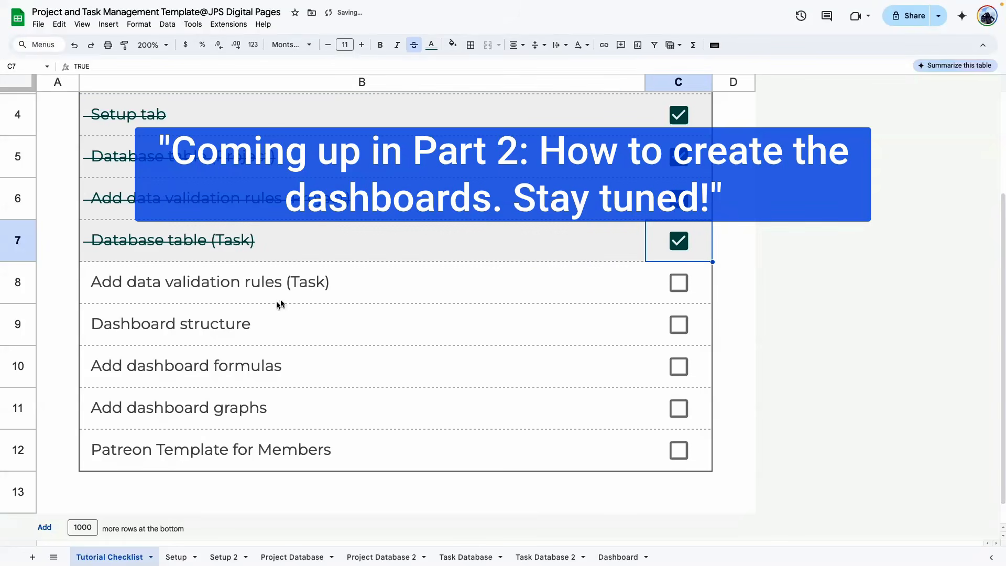
pyautogui.click(678, 282)
pyautogui.click(734, 366)
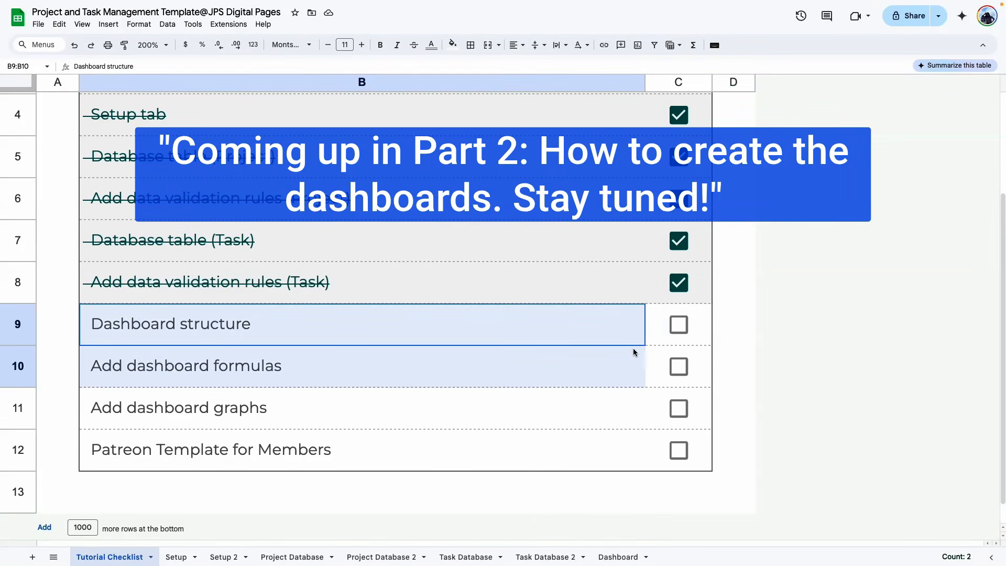